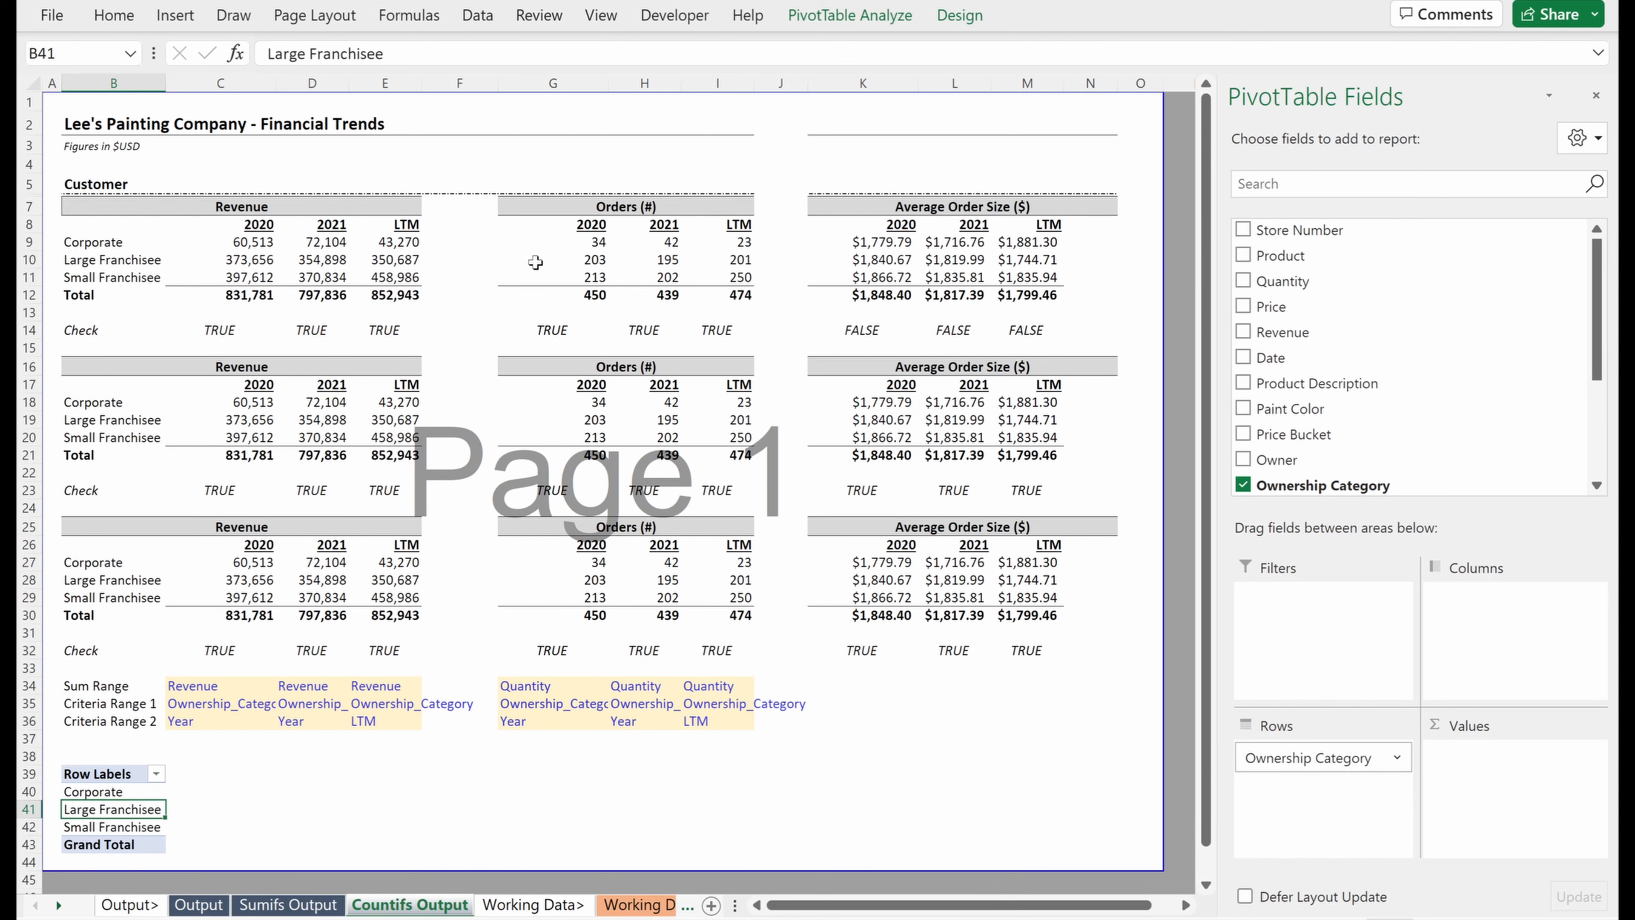
- Examine the Corporate row's revenue, order count and average order size cells in the first table
drag(583, 248, 737, 242)
drag(354, 239, 339, 259)
drag(906, 241, 1030, 242)
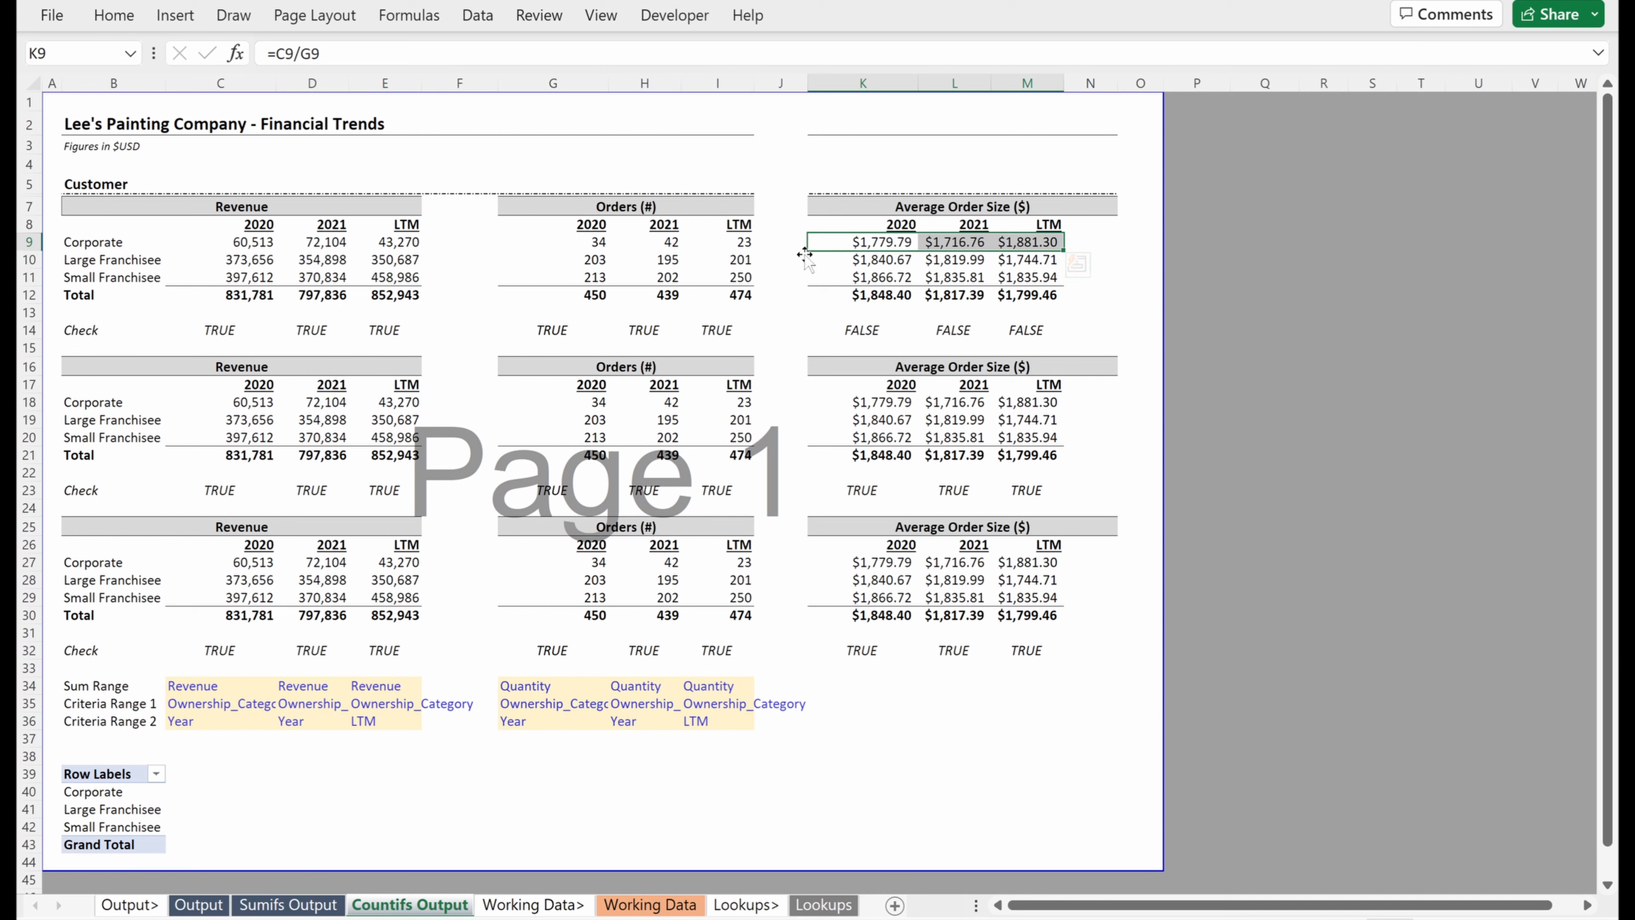
click(798, 243)
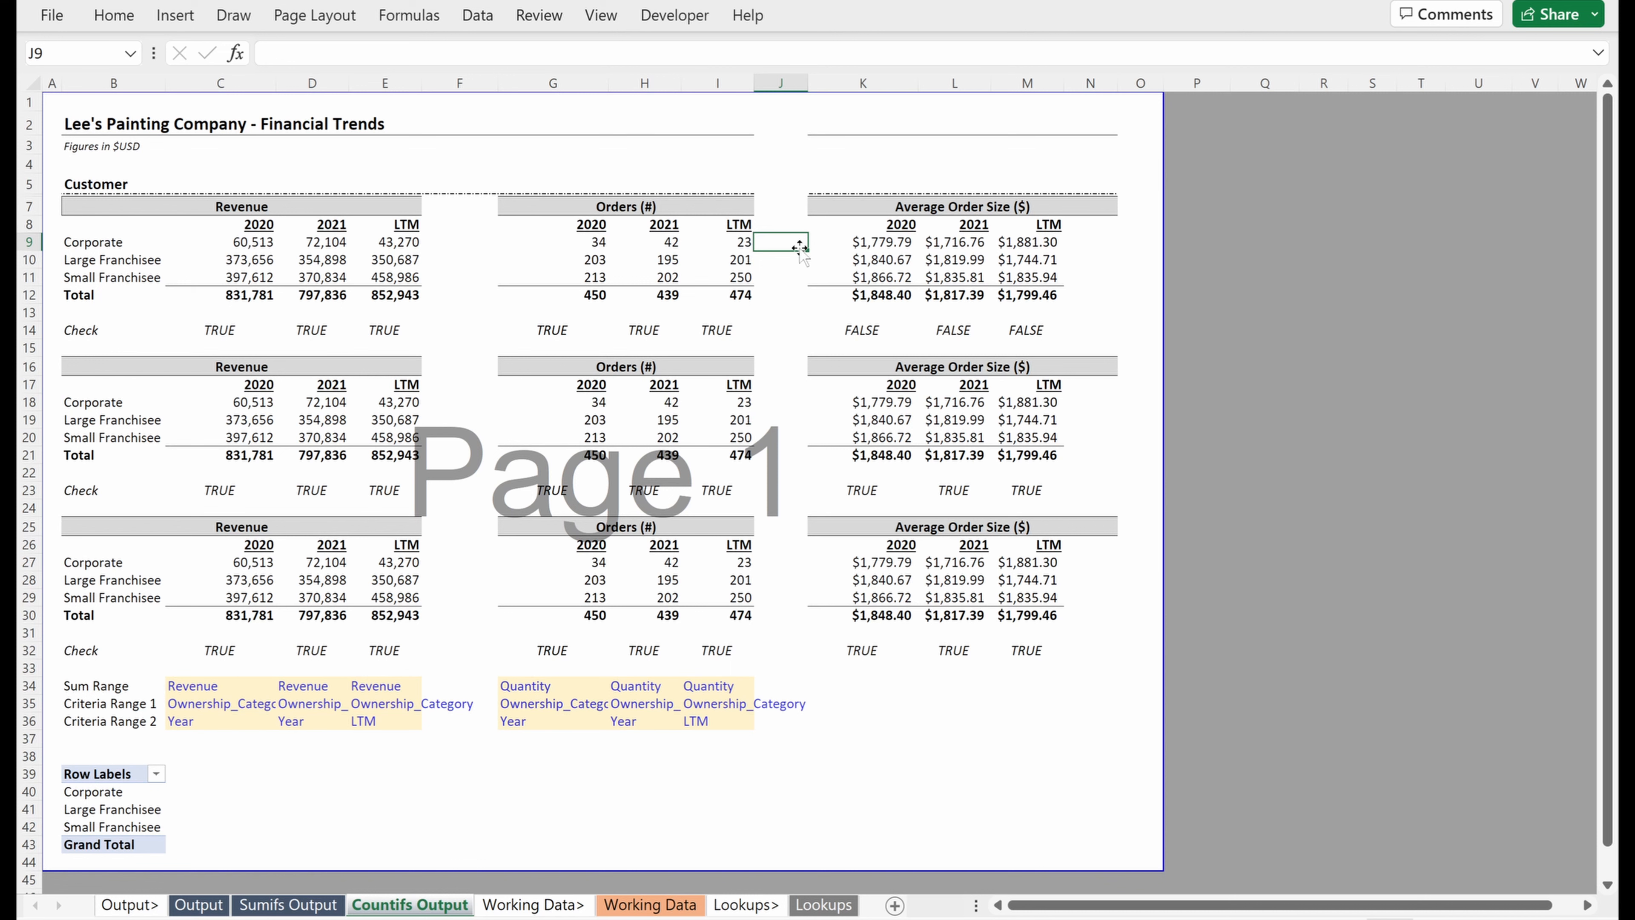
- Display the pivot table's field list, then add Date to the columns, Owner to the rows and Revenue to the values
click(101, 813)
right_click(122, 793)
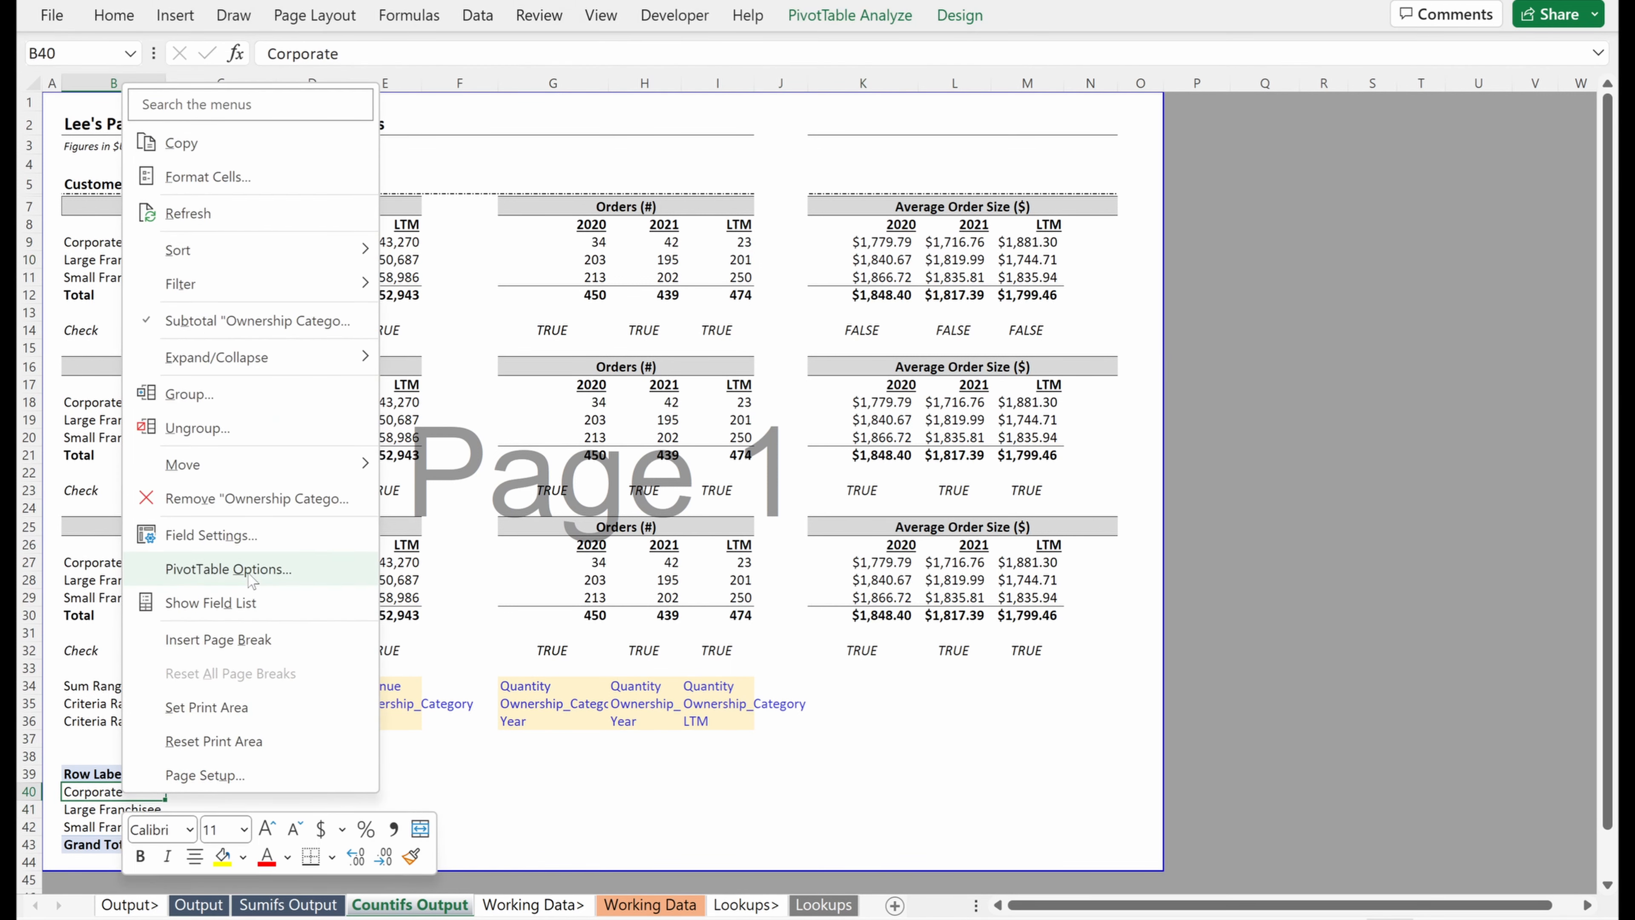
click(210, 602)
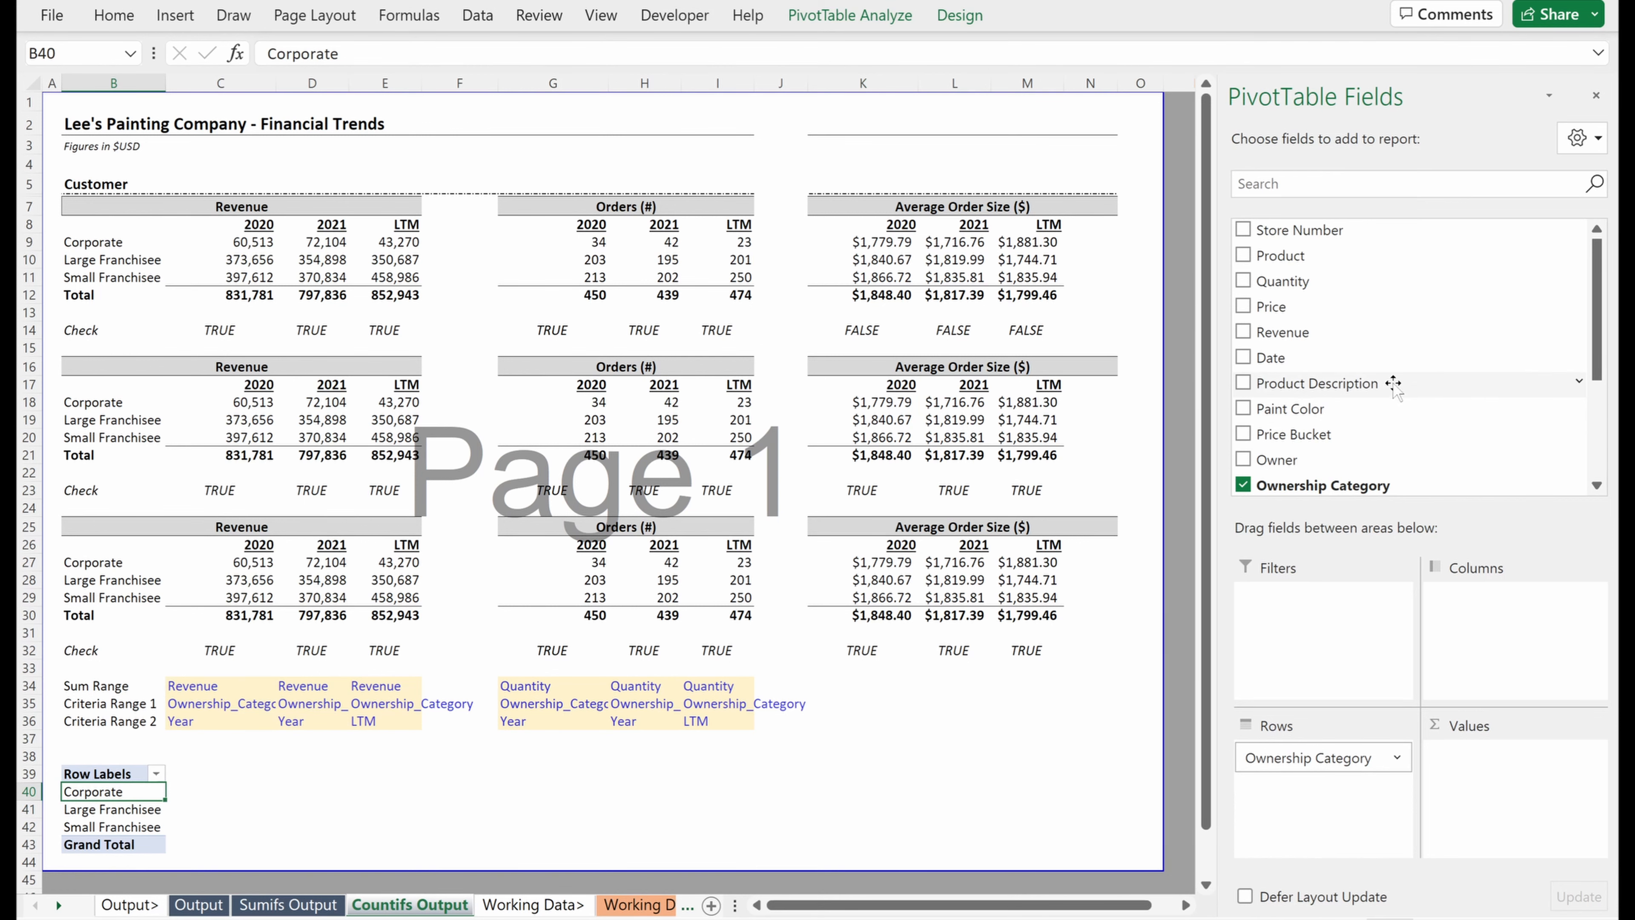
drag(1332, 366, 1520, 664)
drag(1322, 485, 1358, 379)
drag(1281, 459, 1351, 849)
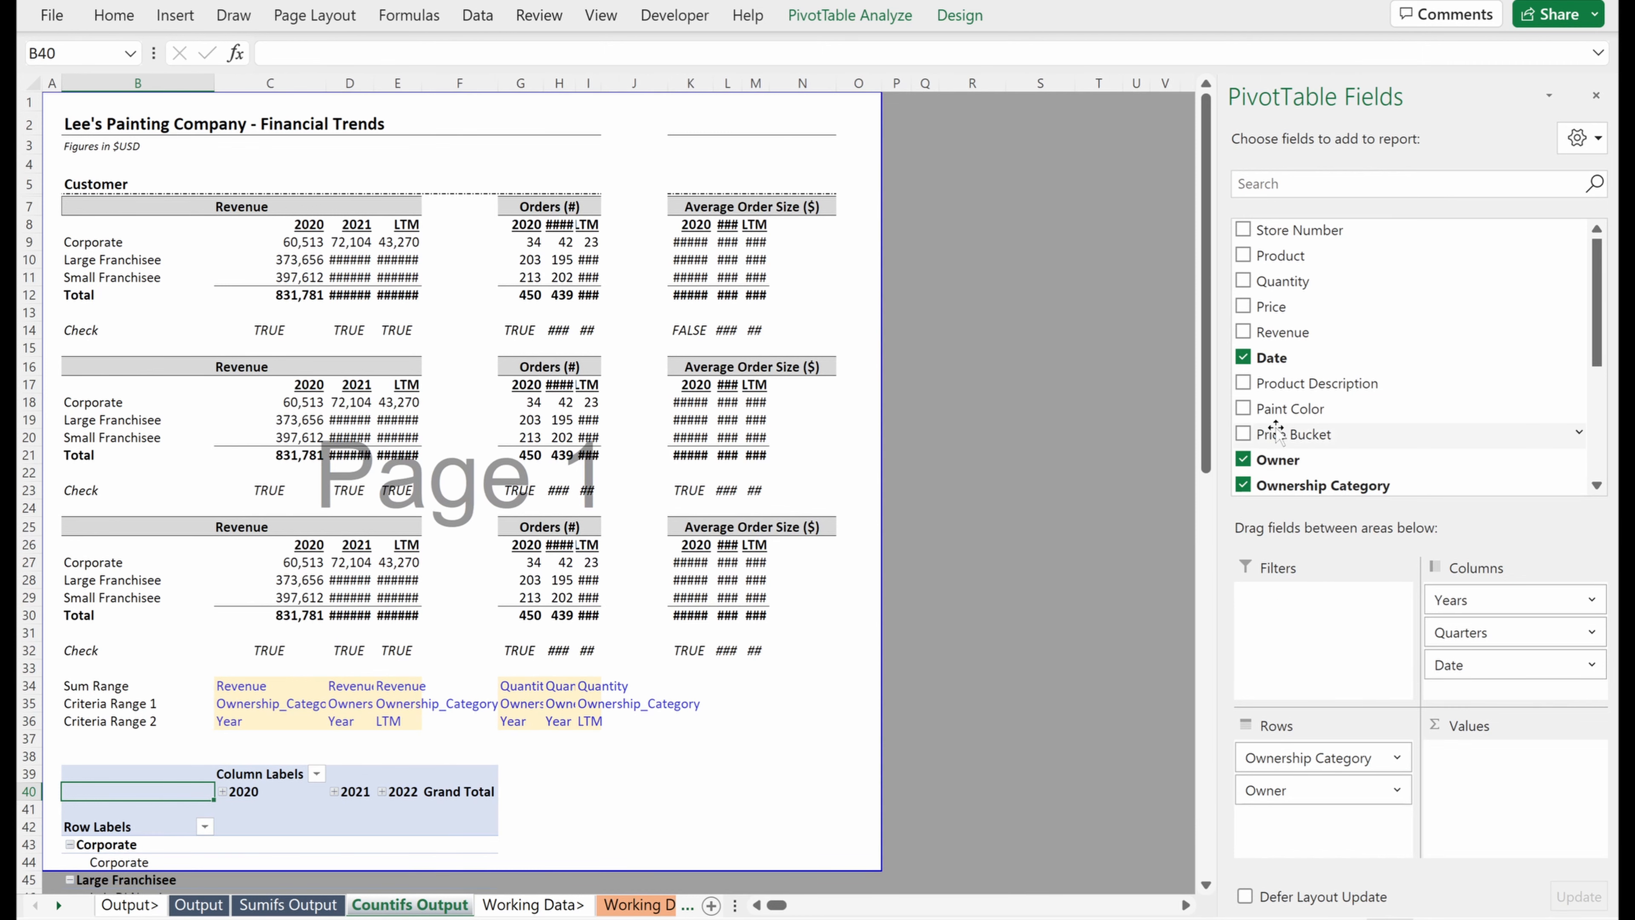
drag(1301, 321, 1467, 763)
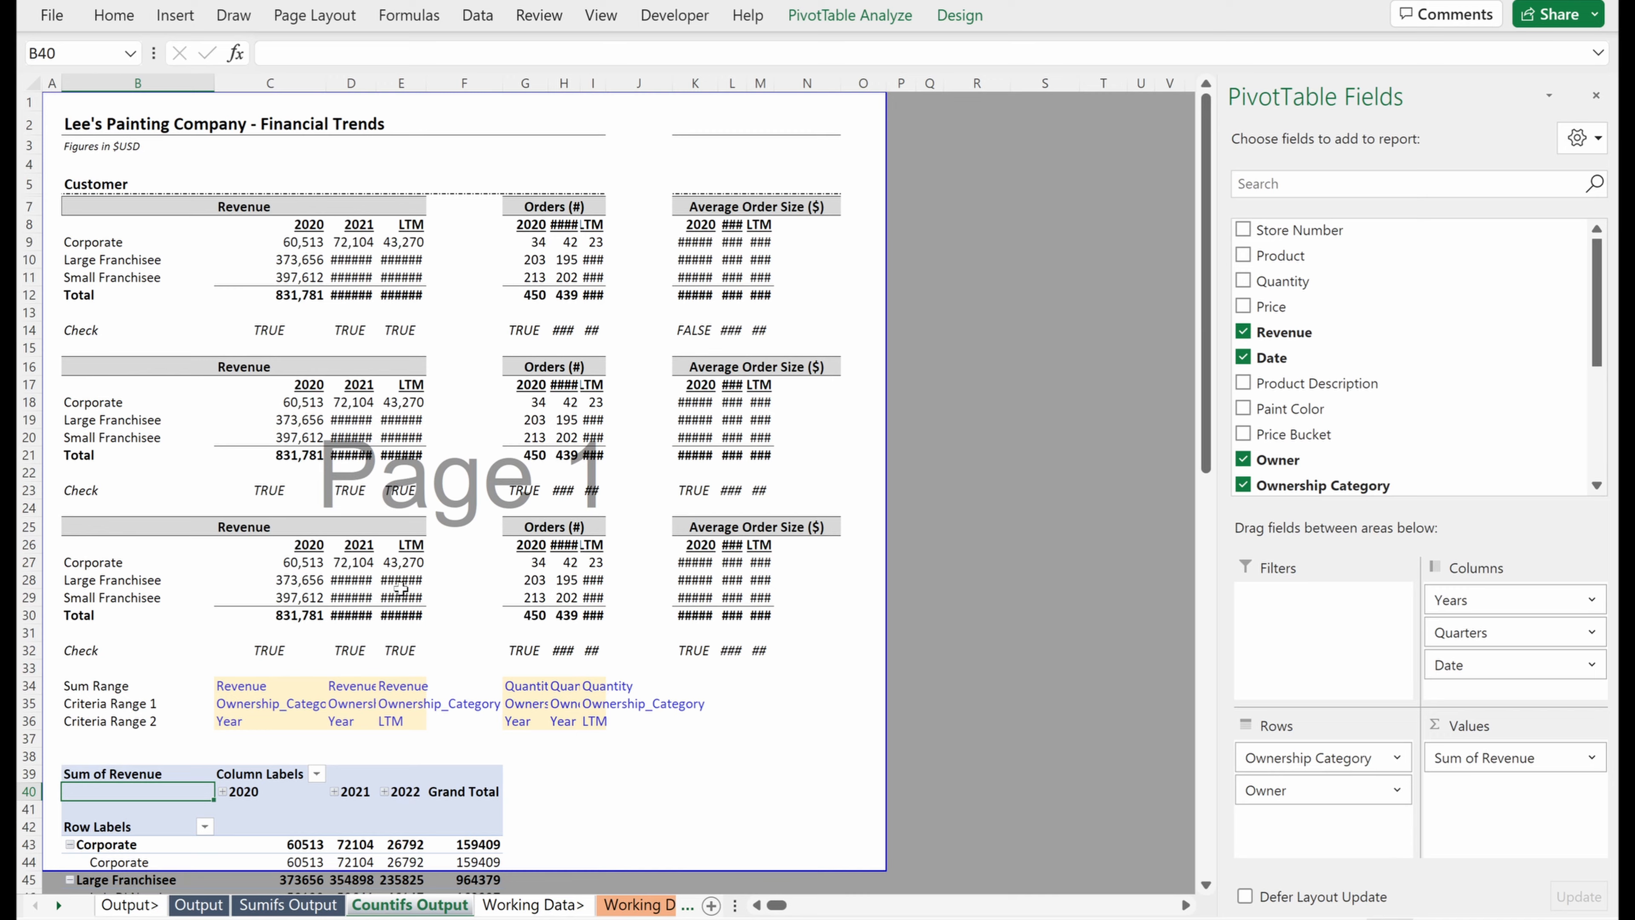
- Switch the pivot table's report layout to tabular form
scroll(401, 588, down, 9)
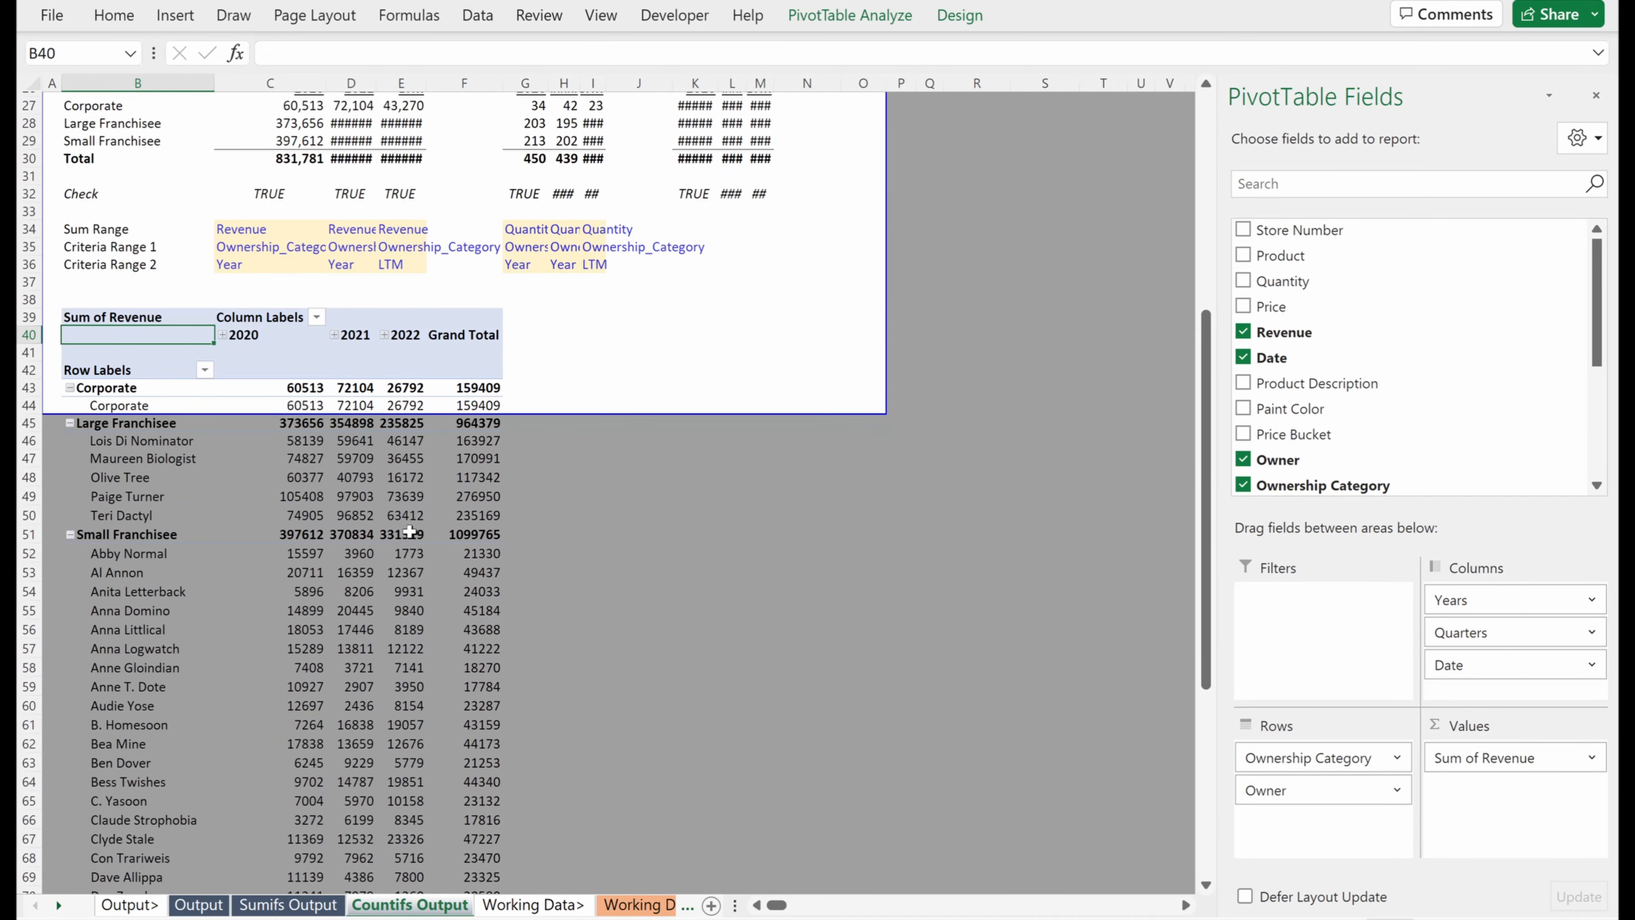
click(383, 497)
click(950, 16)
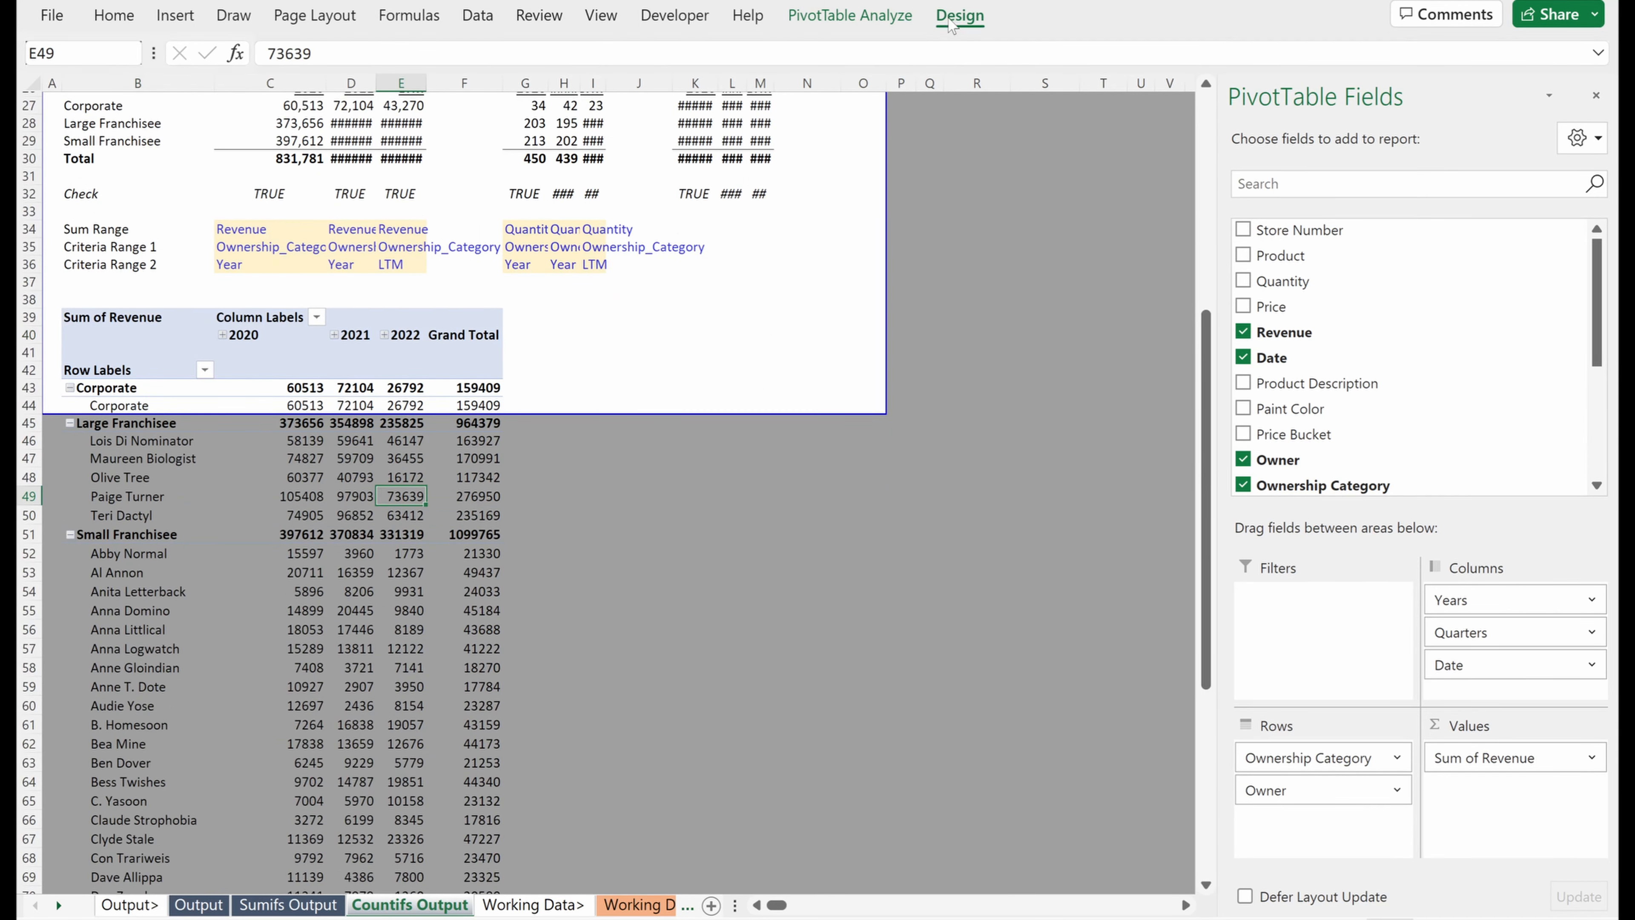
click(217, 110)
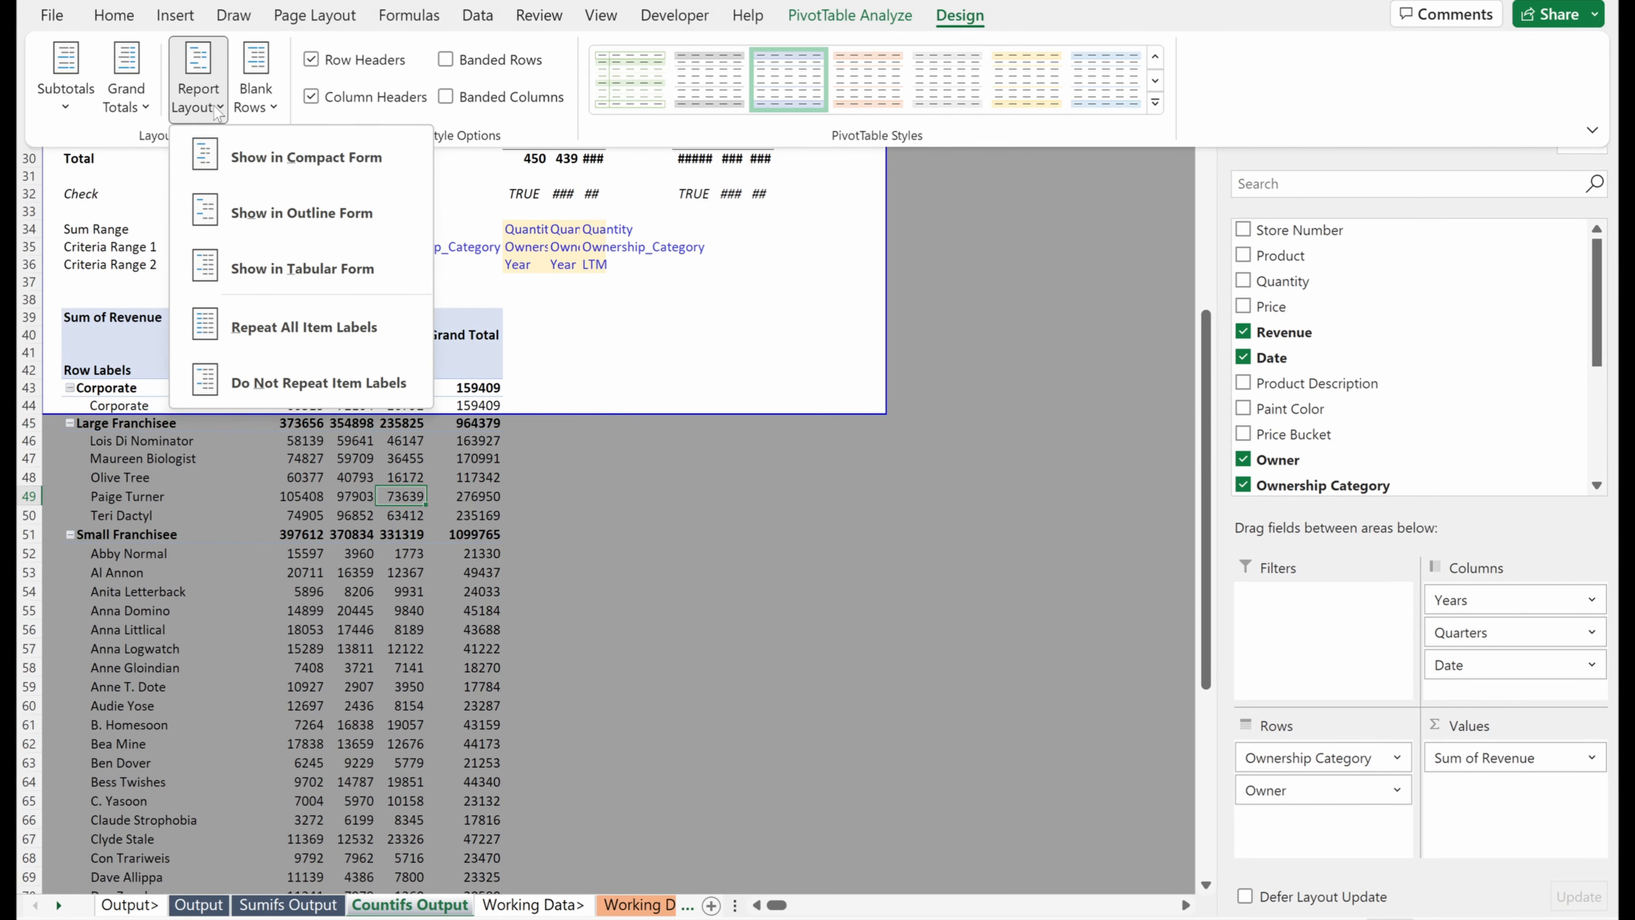
click(295, 259)
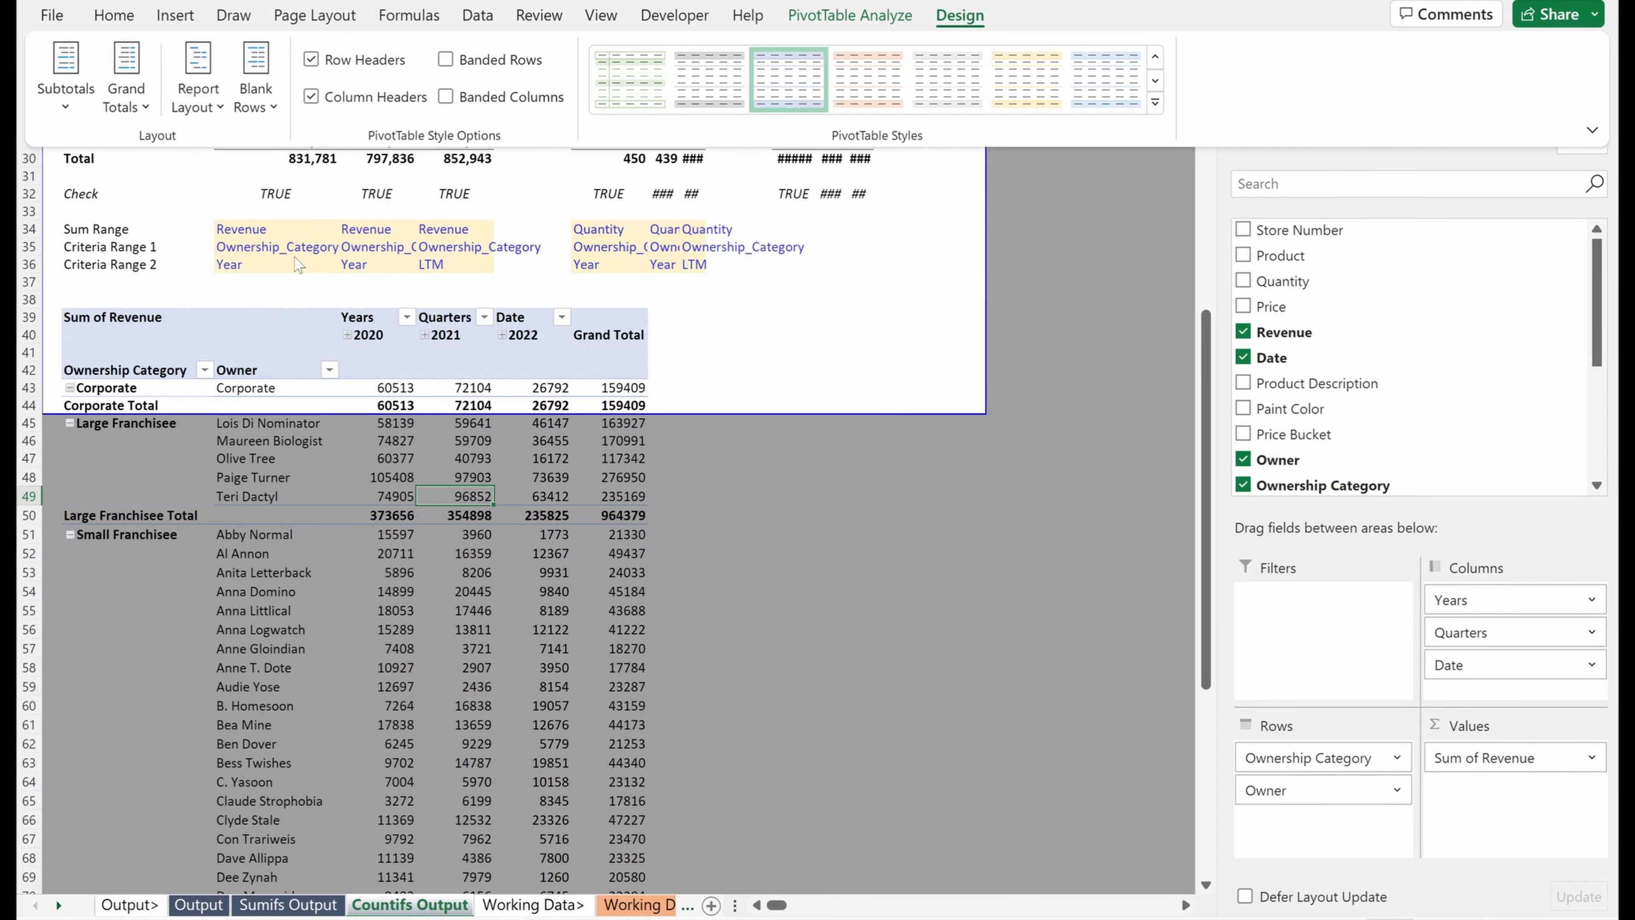
- Turn off the pivot table's subtotals and repeat all item labels
click(70, 94)
click(118, 160)
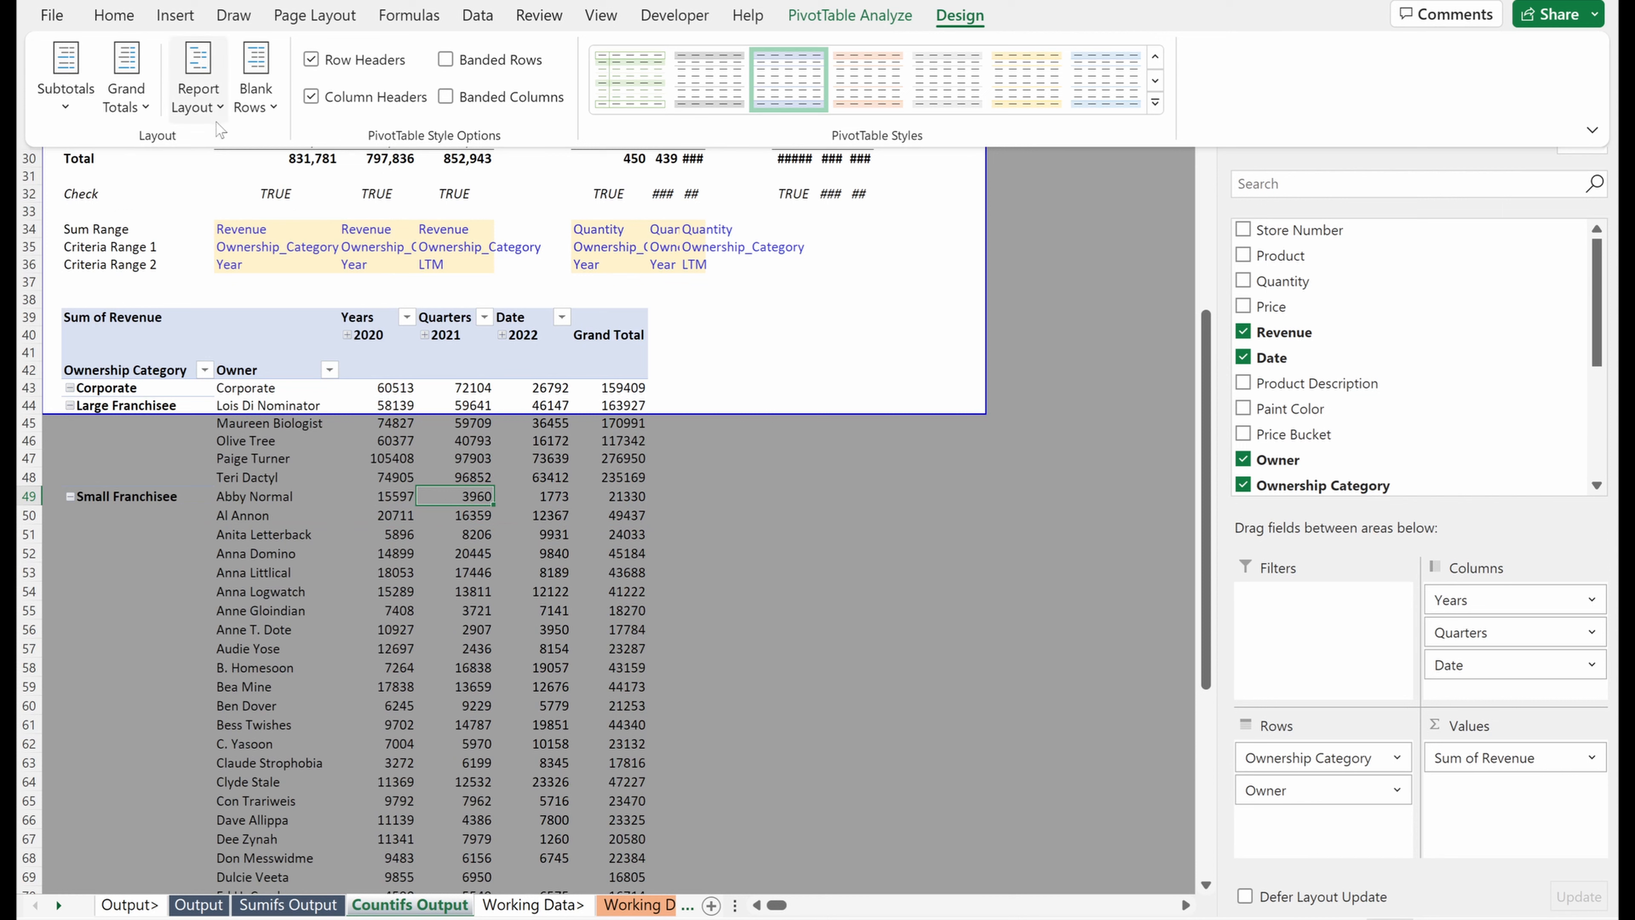
click(198, 90)
click(255, 307)
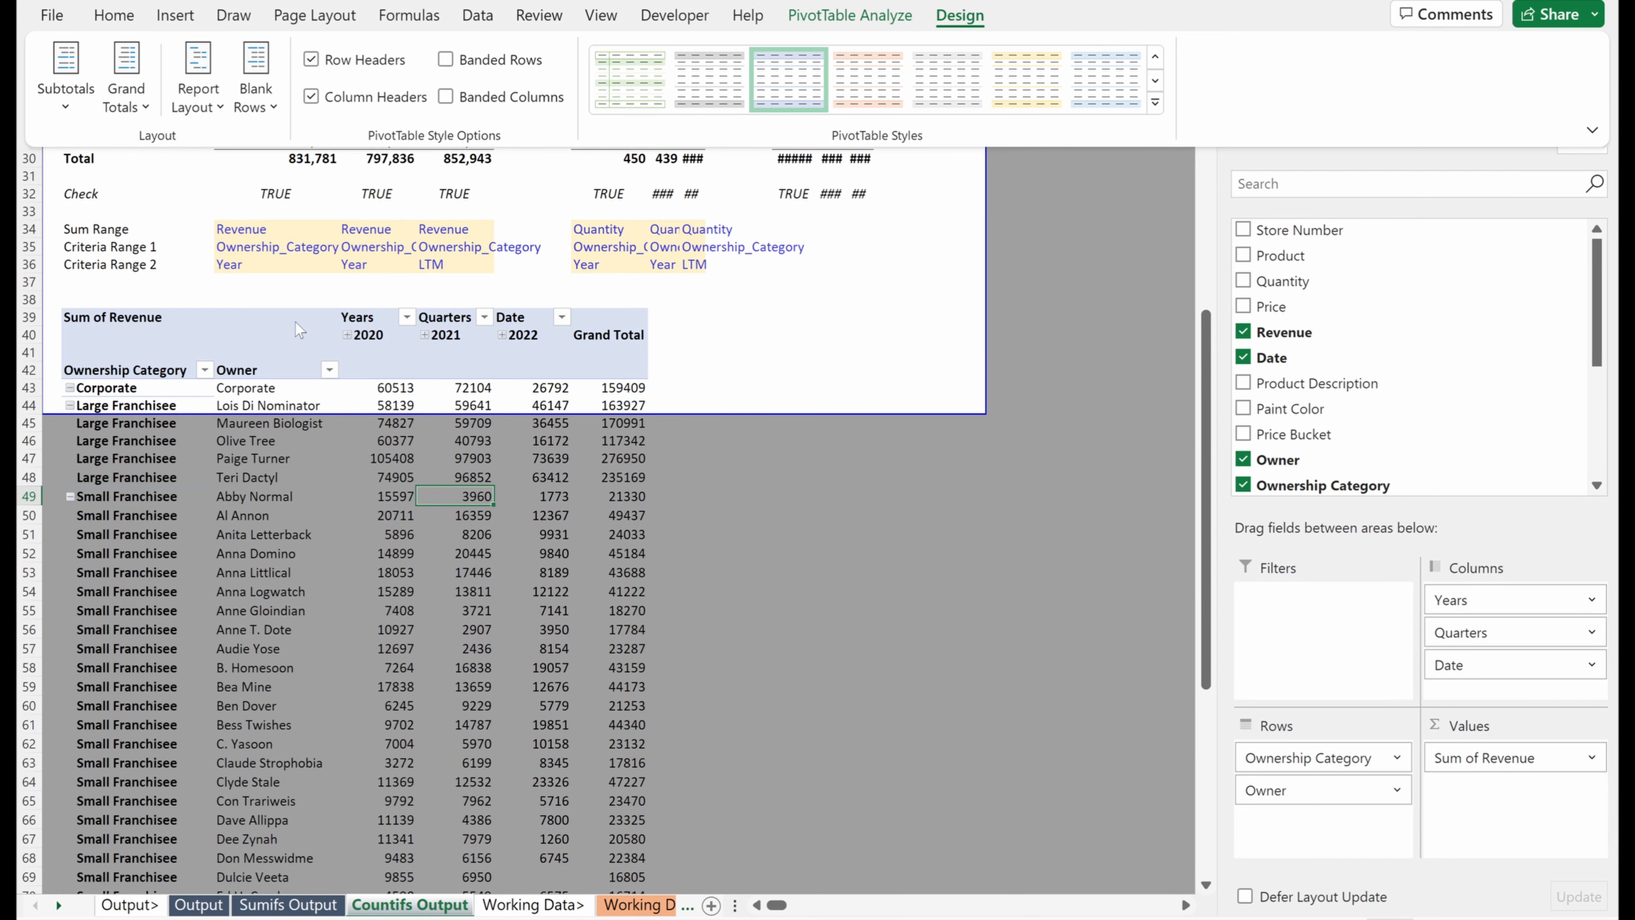
- Select the complete list of owners in the pivot table, starting from cell C43
click(261, 389)
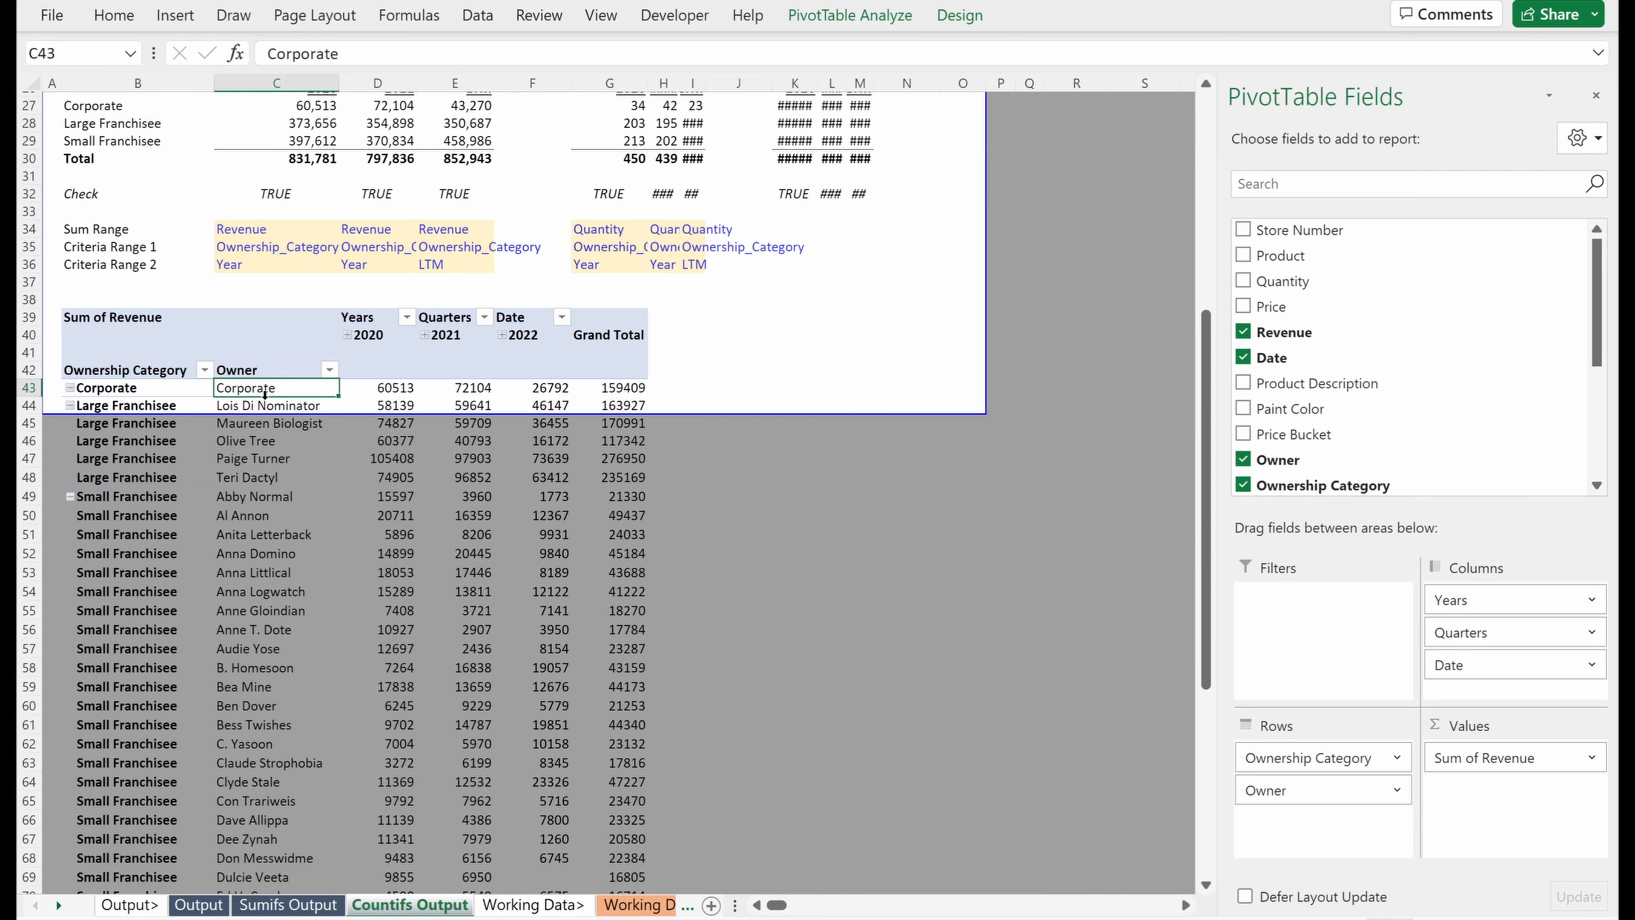
drag(265, 394, 276, 889)
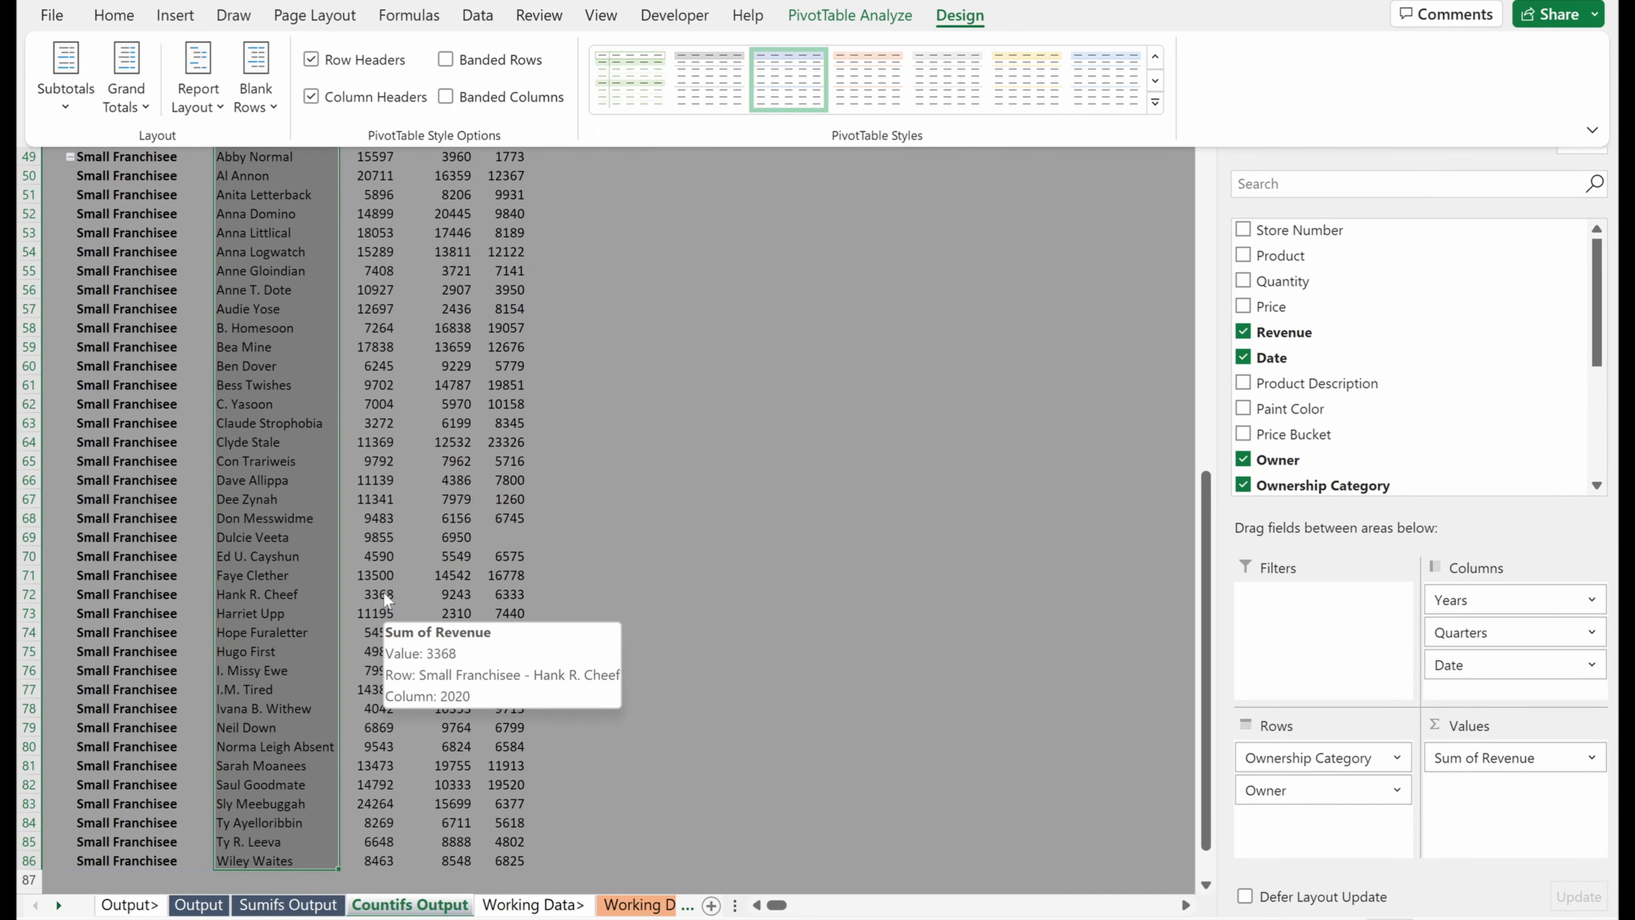
click(376, 541)
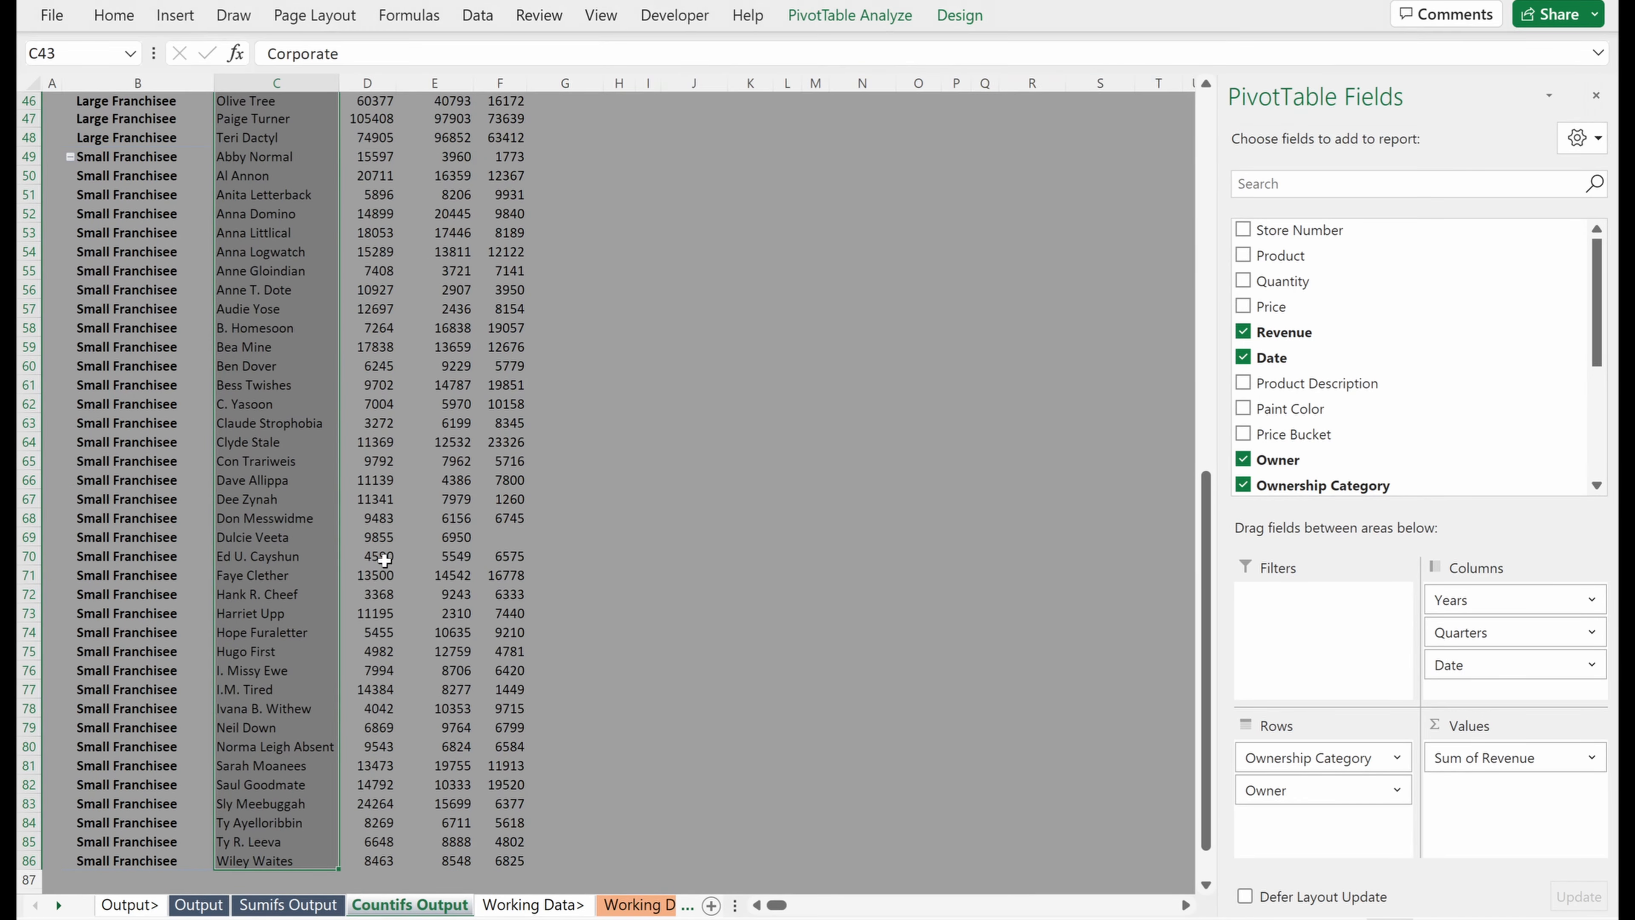
click(384, 555)
key(Left)
key(ctrl+Up)
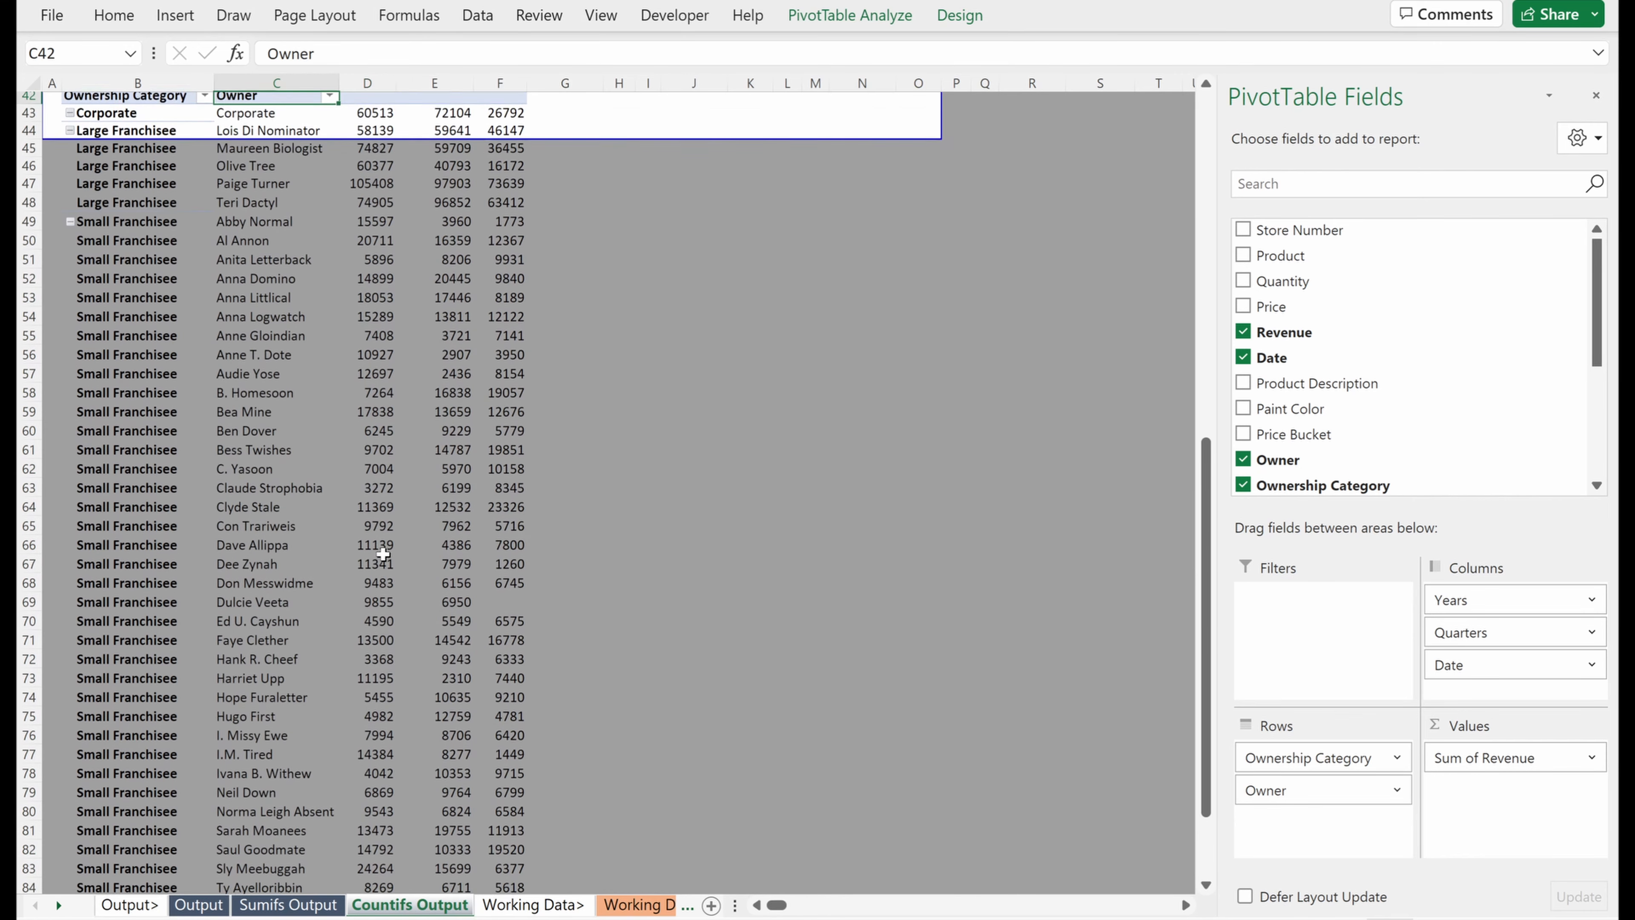
key(Down)
key(ctrl+shift+Down)
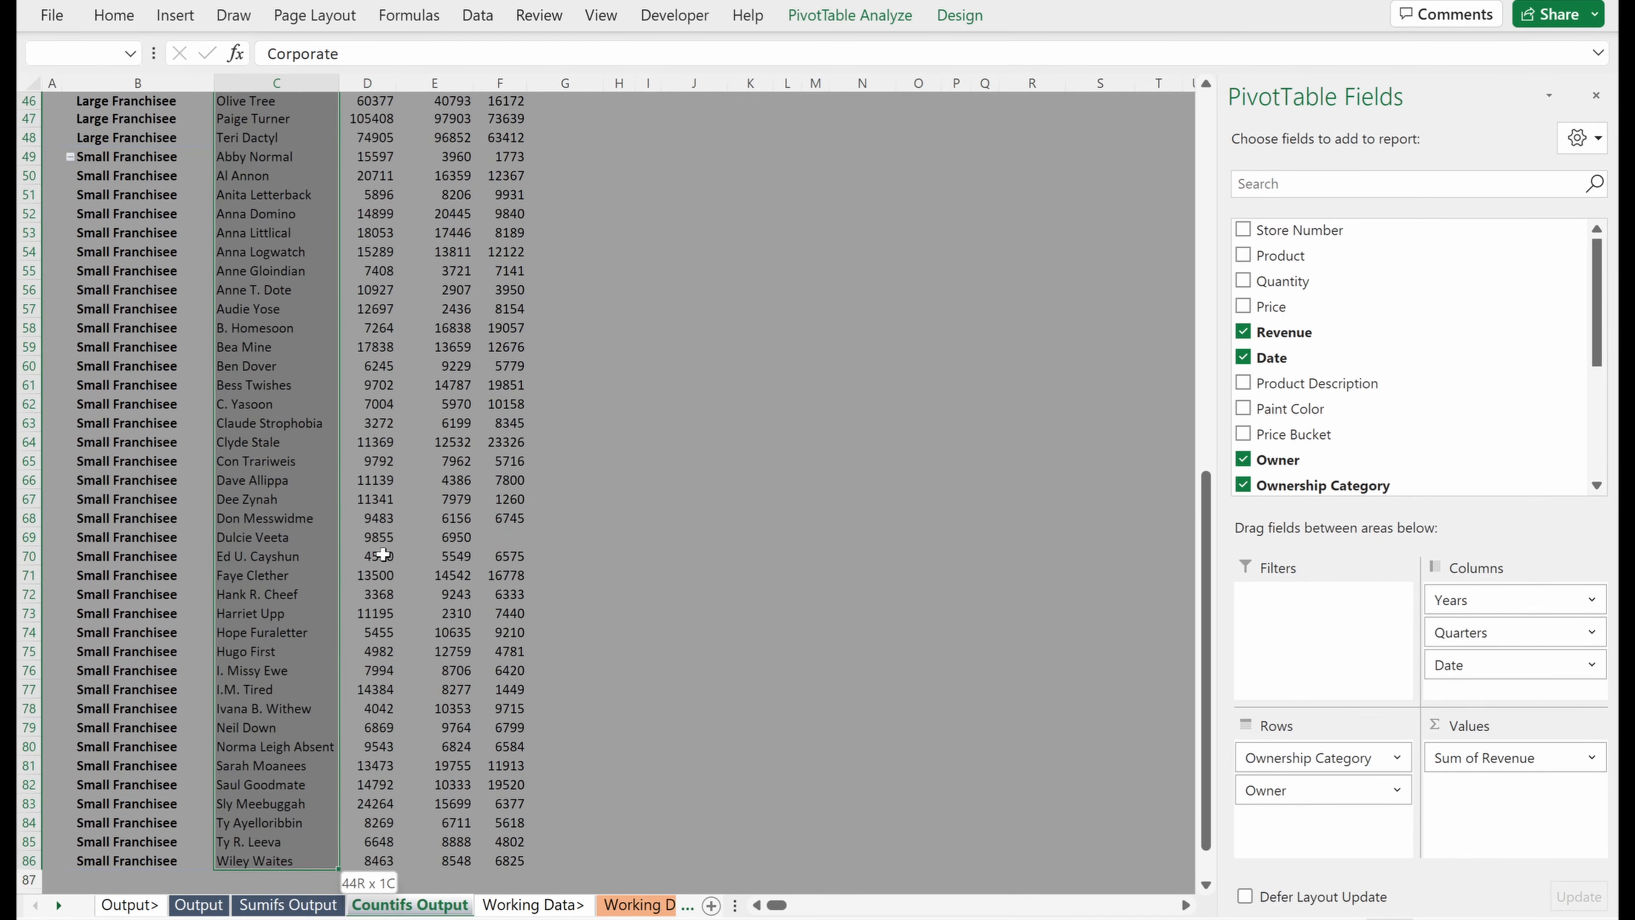
- Examine the pivot table's year headers and the first revenue values beneath them
key(ctrl+shift+Up)
key(Up)
key(Right)
key(Left)
key(Down)
key(Right)
key(Up)
key(Up)
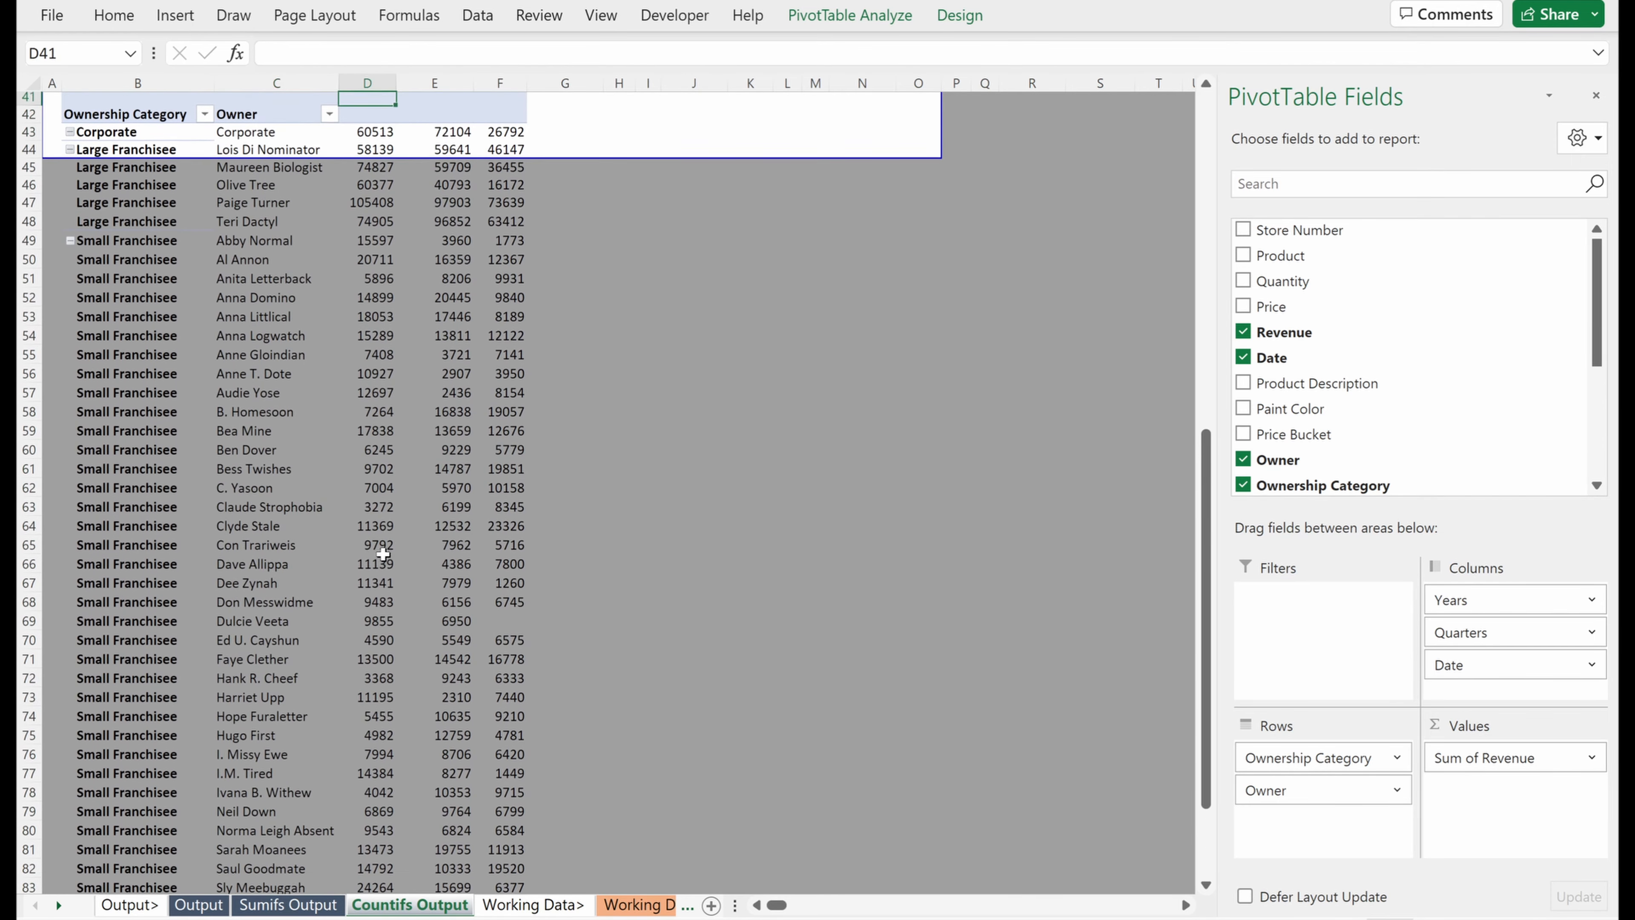
key(Up)
key(Up)
key(Up)
key(Up)
key(Up)
key(Down)
key(Down)
key(Down)
key(Down)
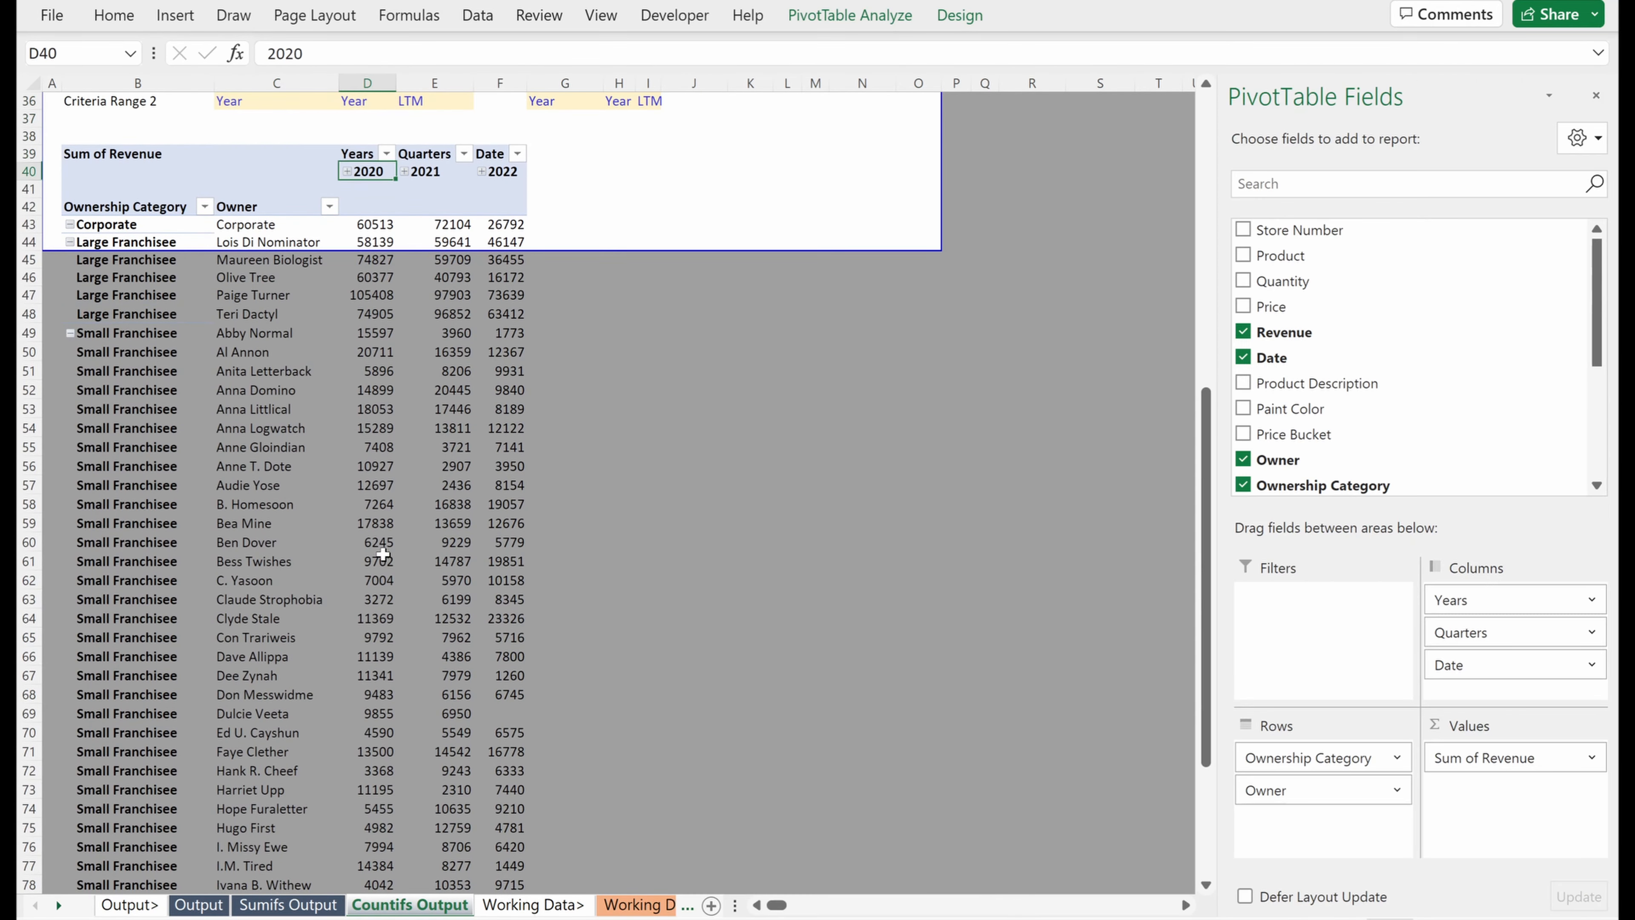
key(Down)
key(Down)
key(Down)
key(Down)
key(Up)
- Insert six blank columns at columns O through T
scroll(402, 529, up, 8)
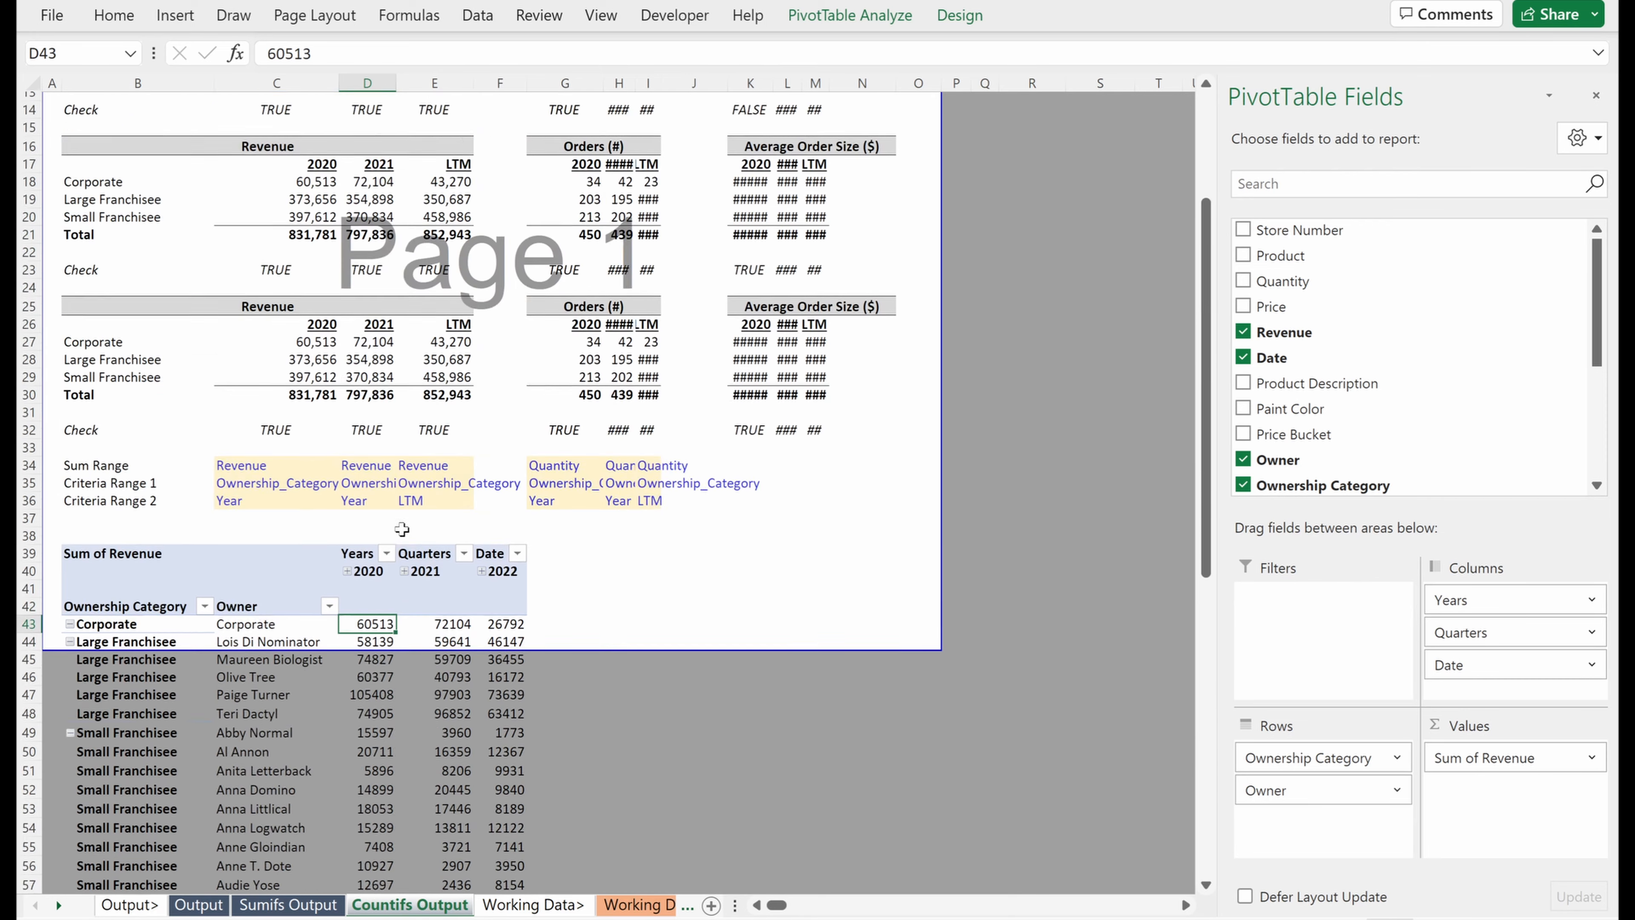
scroll(401, 530, up, 4)
click(909, 282)
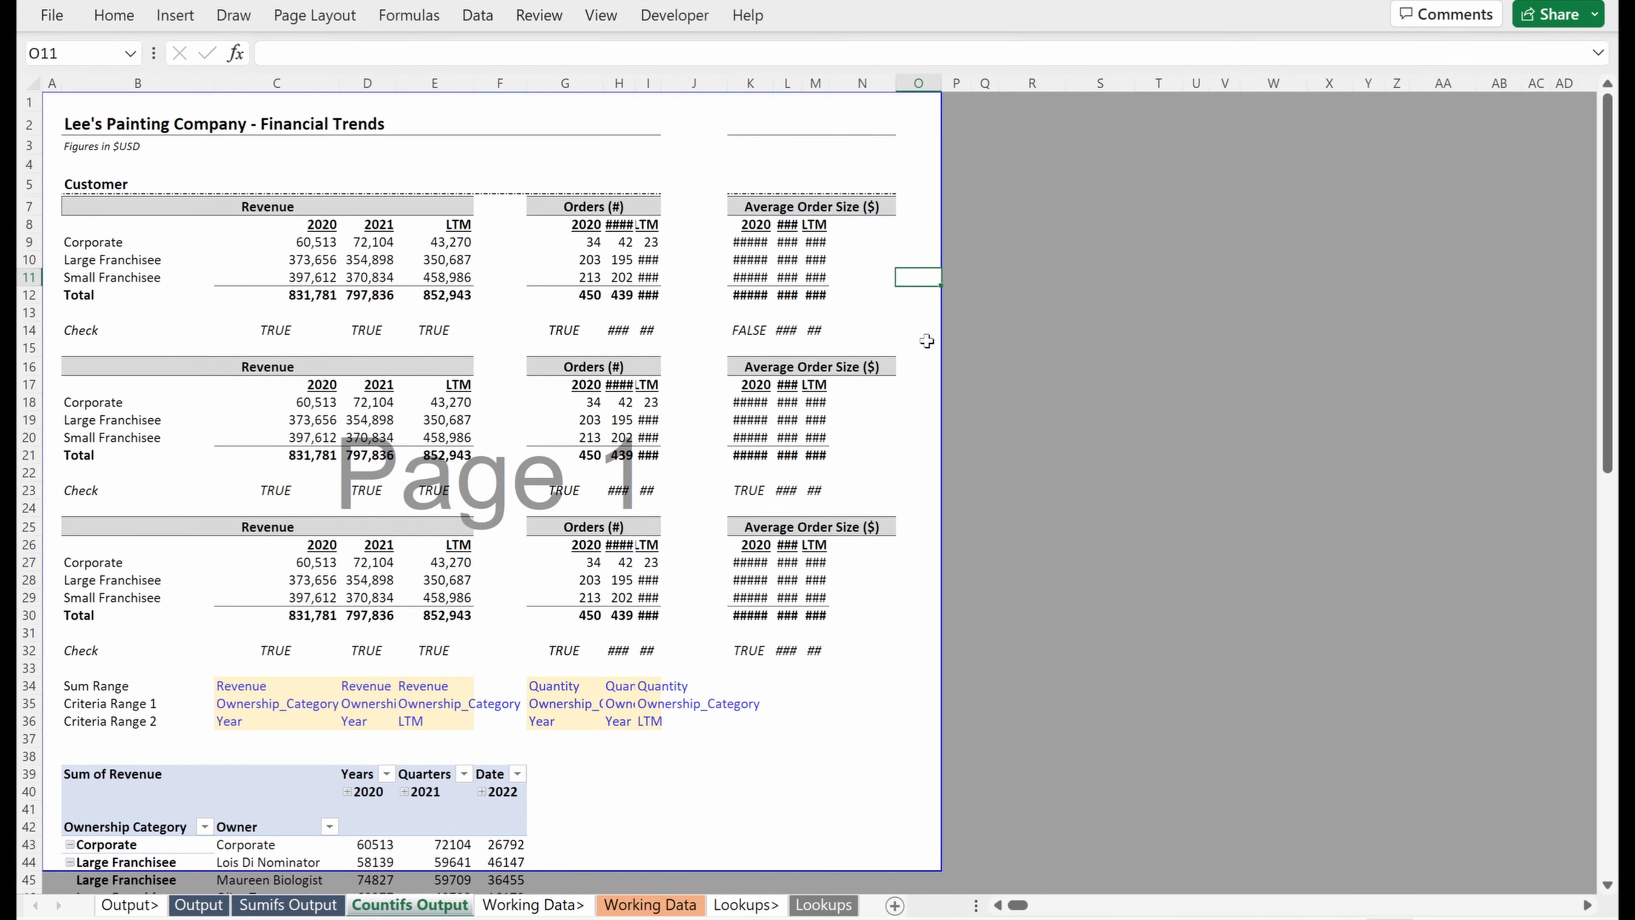
key(ctrl+space)
key(shift+Right)
key(shift+Right)
key(shift+Right)
key(shift+Right)
key(shift+Right)
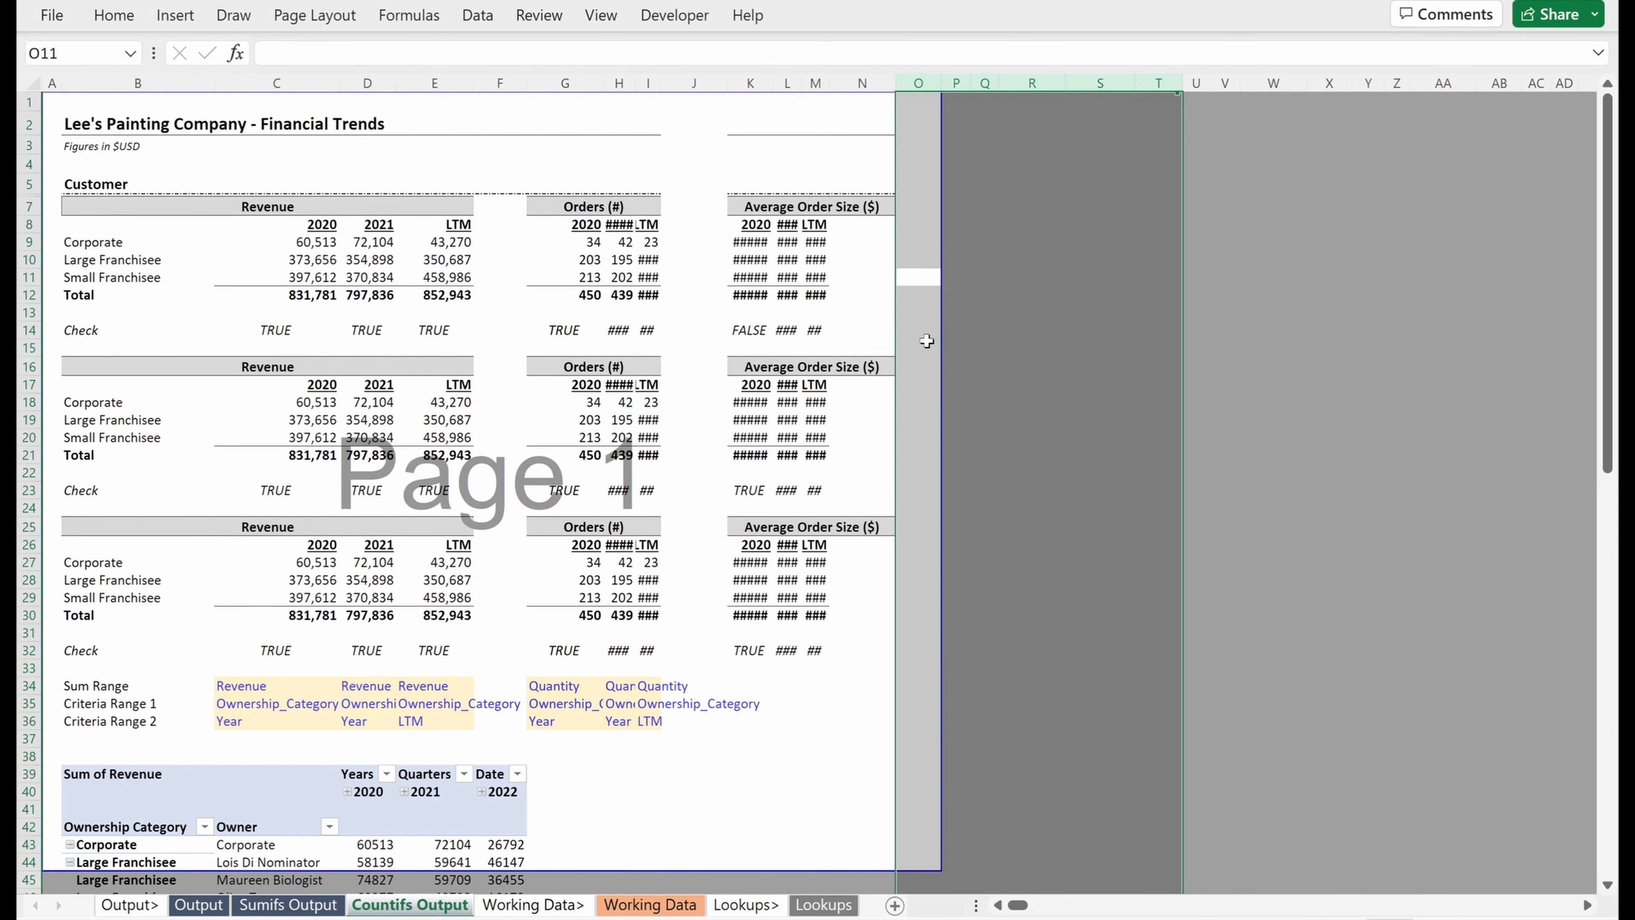
key(ctrl+shift+plus)
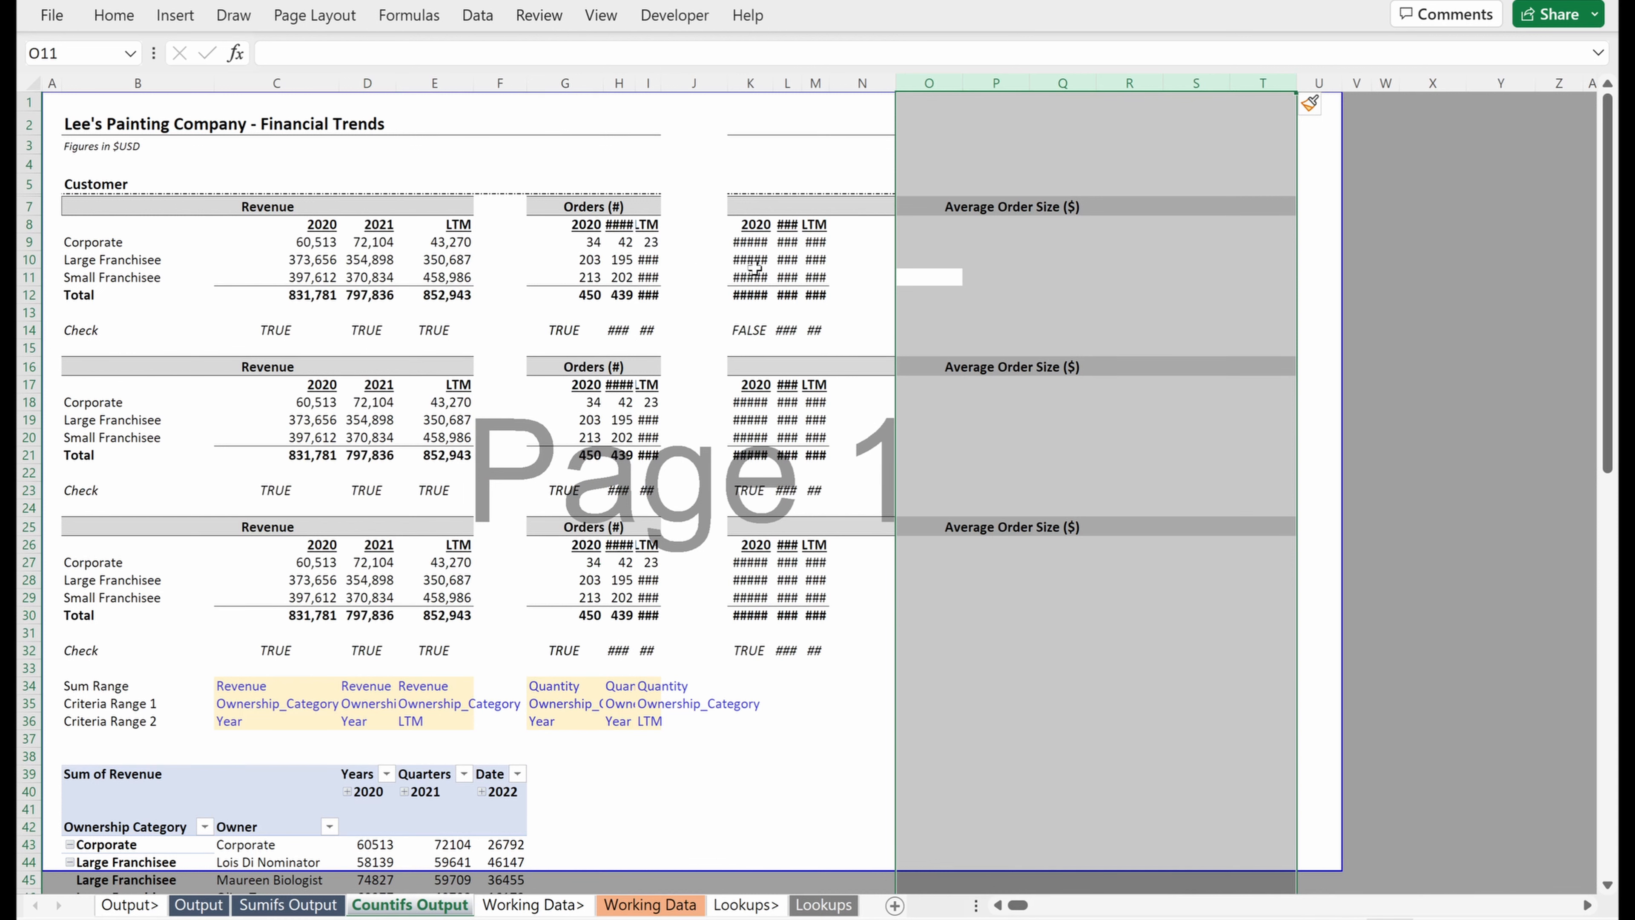
- Duplicate columns G through N, containing the Orders and Average Order Size blocks, beginning at column O
click(580, 264)
key(ctrl+space)
key(shift+Right)
key(shift+Right)
key(shift+Right)
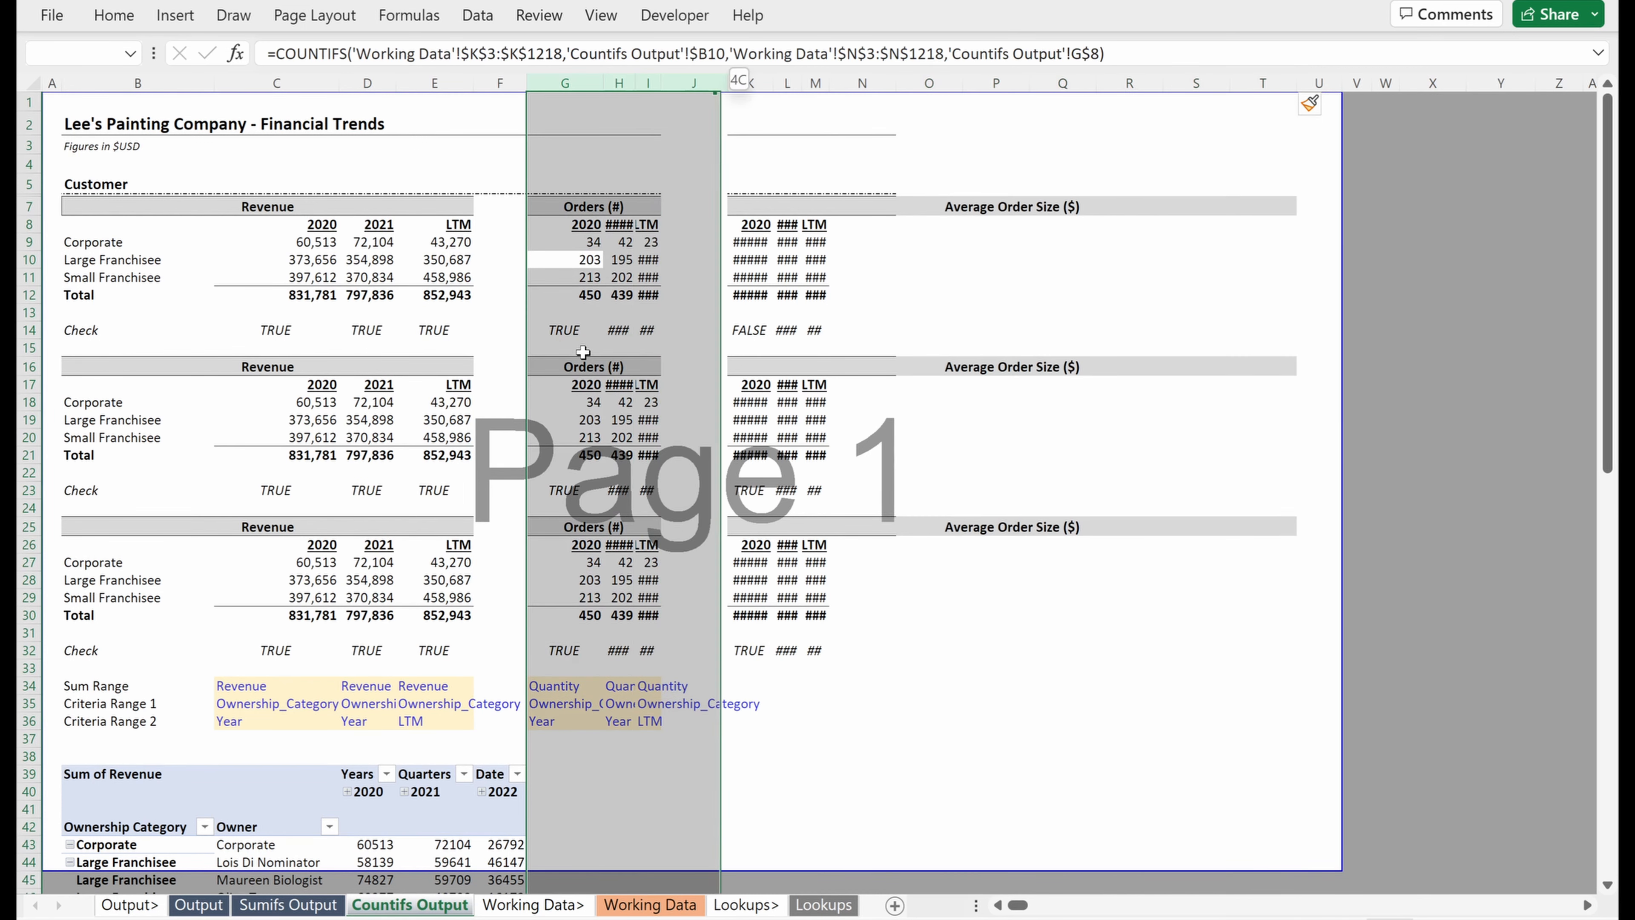
key(shift+Right)
key(shift+Right)
key(shift+Right)
key(shift+Right)
key(shift+Right)
key(shift+Left)
key(ctrl+c)
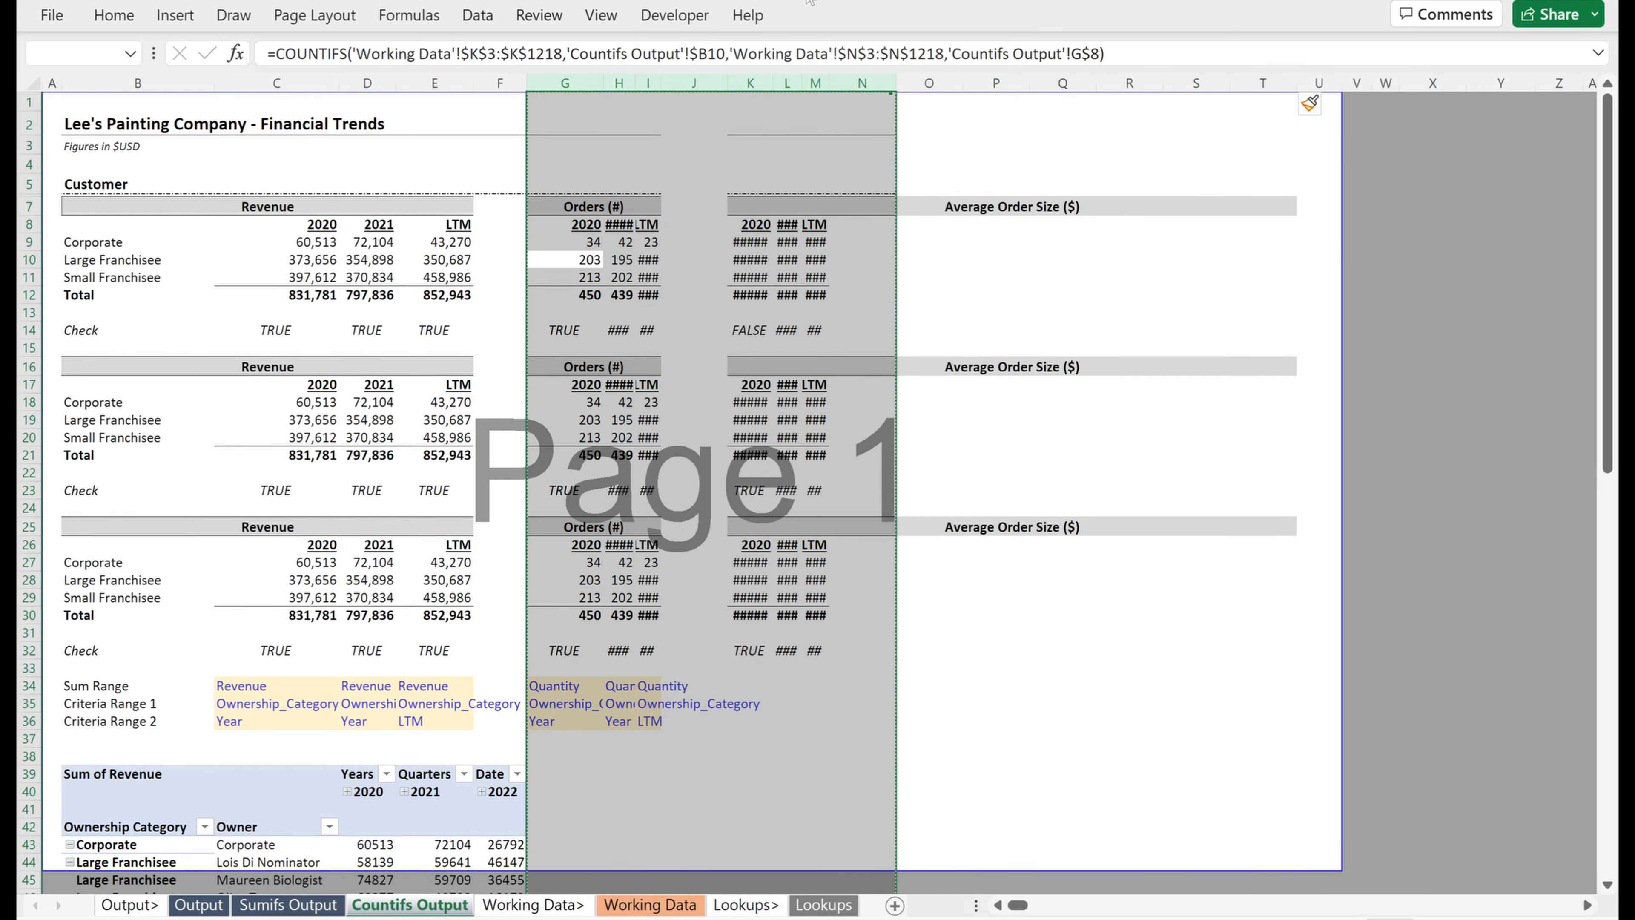
click(990, 102)
key(ctrl+v)
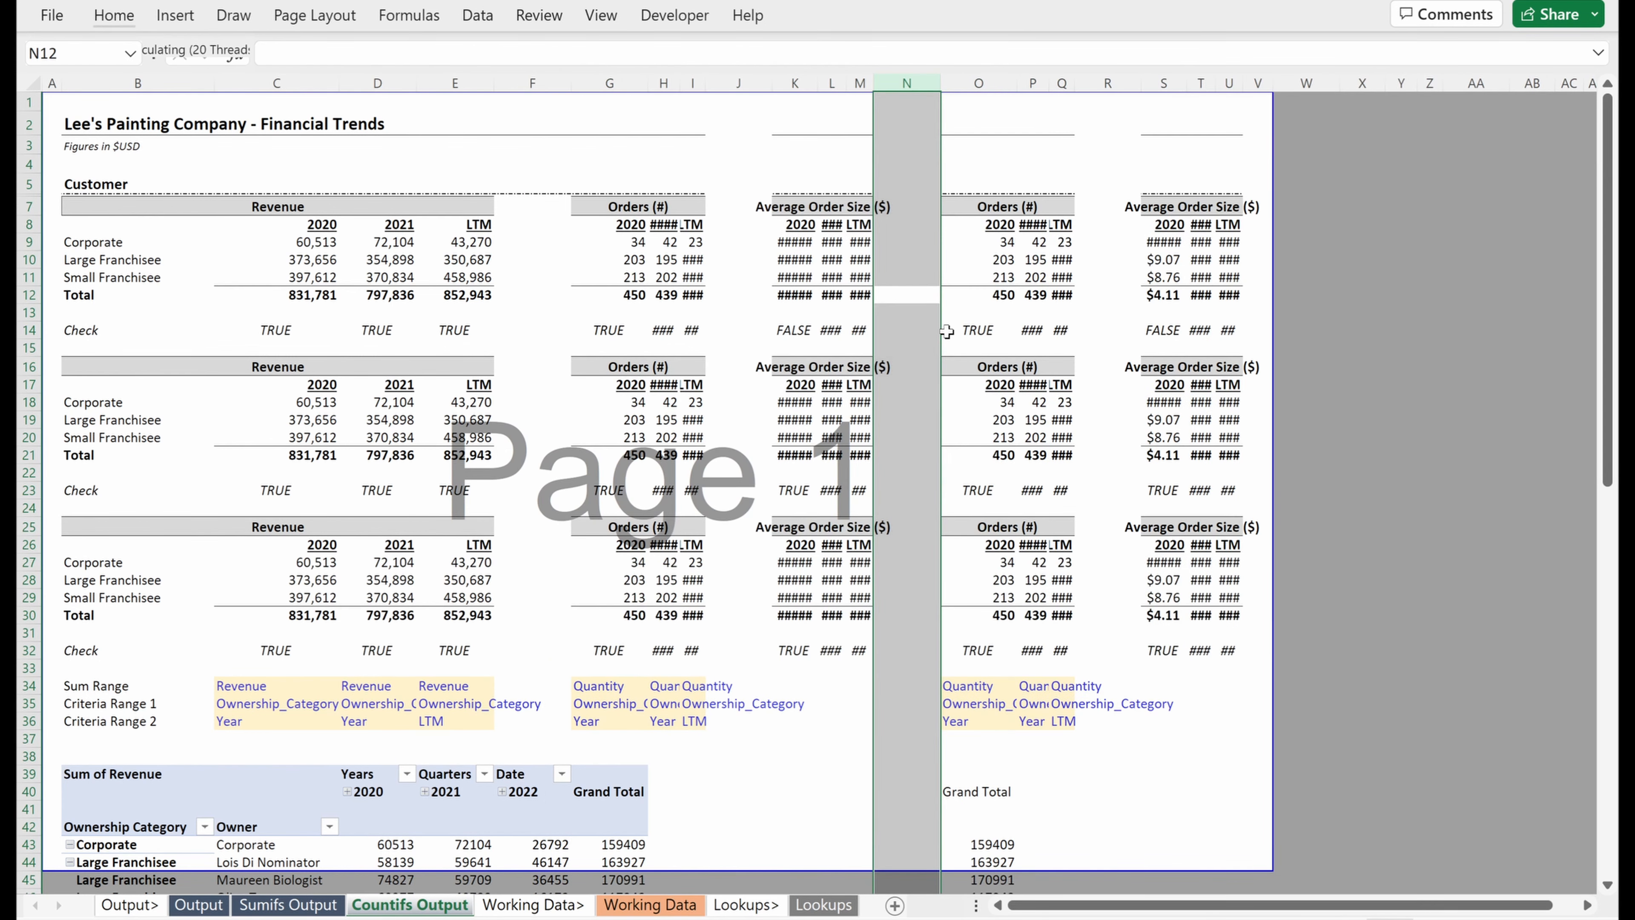
- Clear all contents and formatting from column N
key(alt+h)
key(e)
key(a)
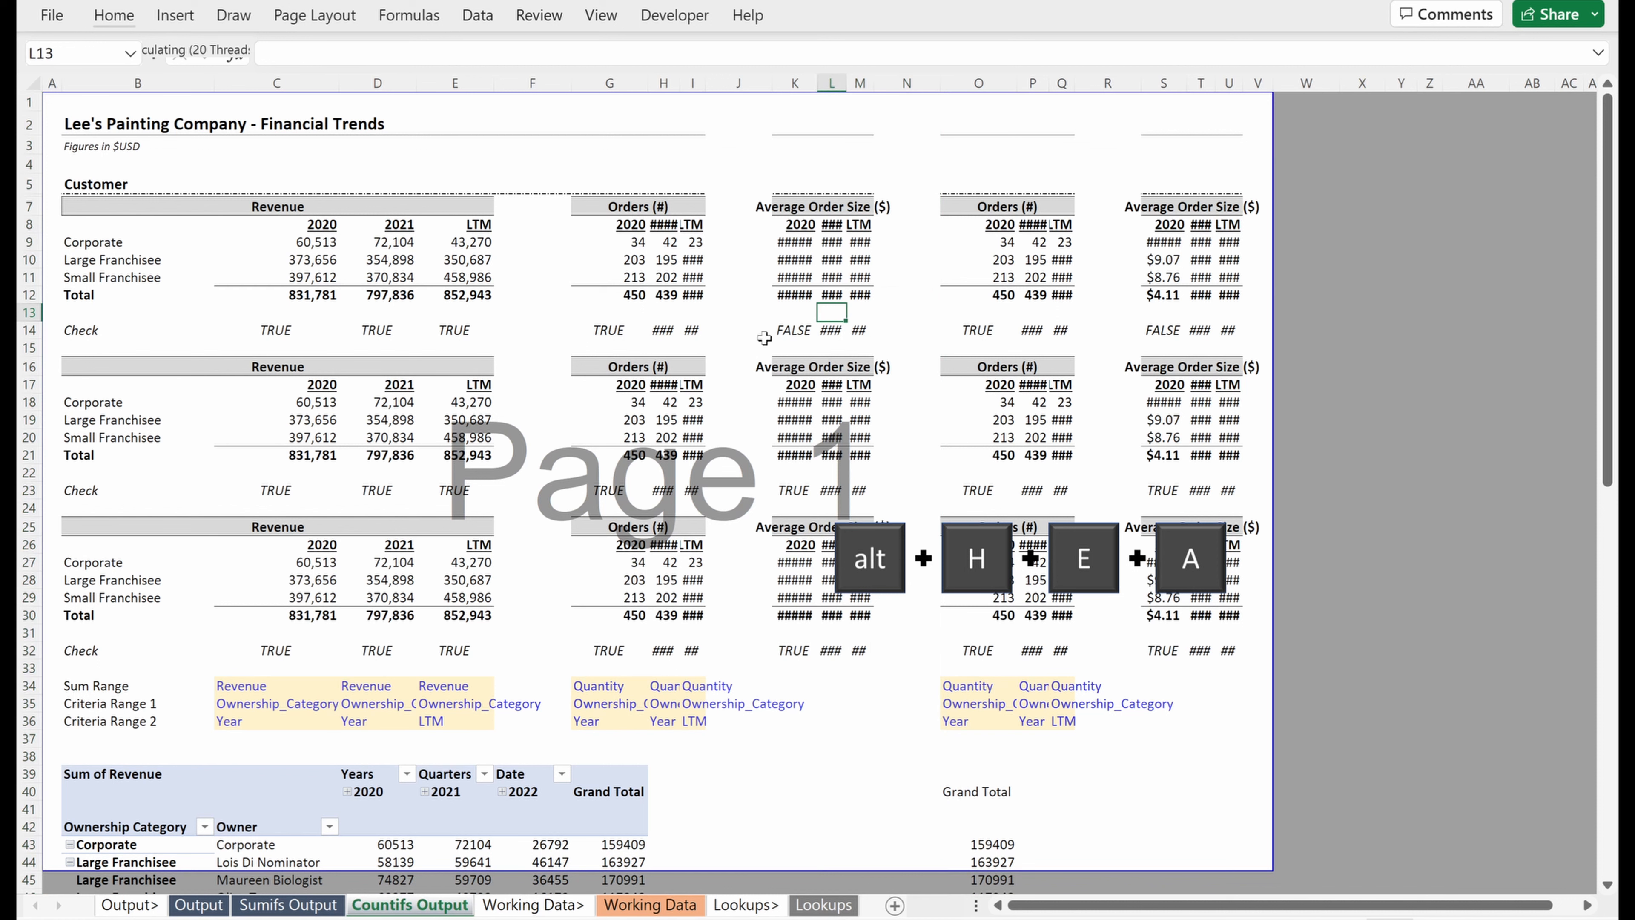
- Set the width of spacer column F to 2
click(527, 314)
key(alt)
text(how)
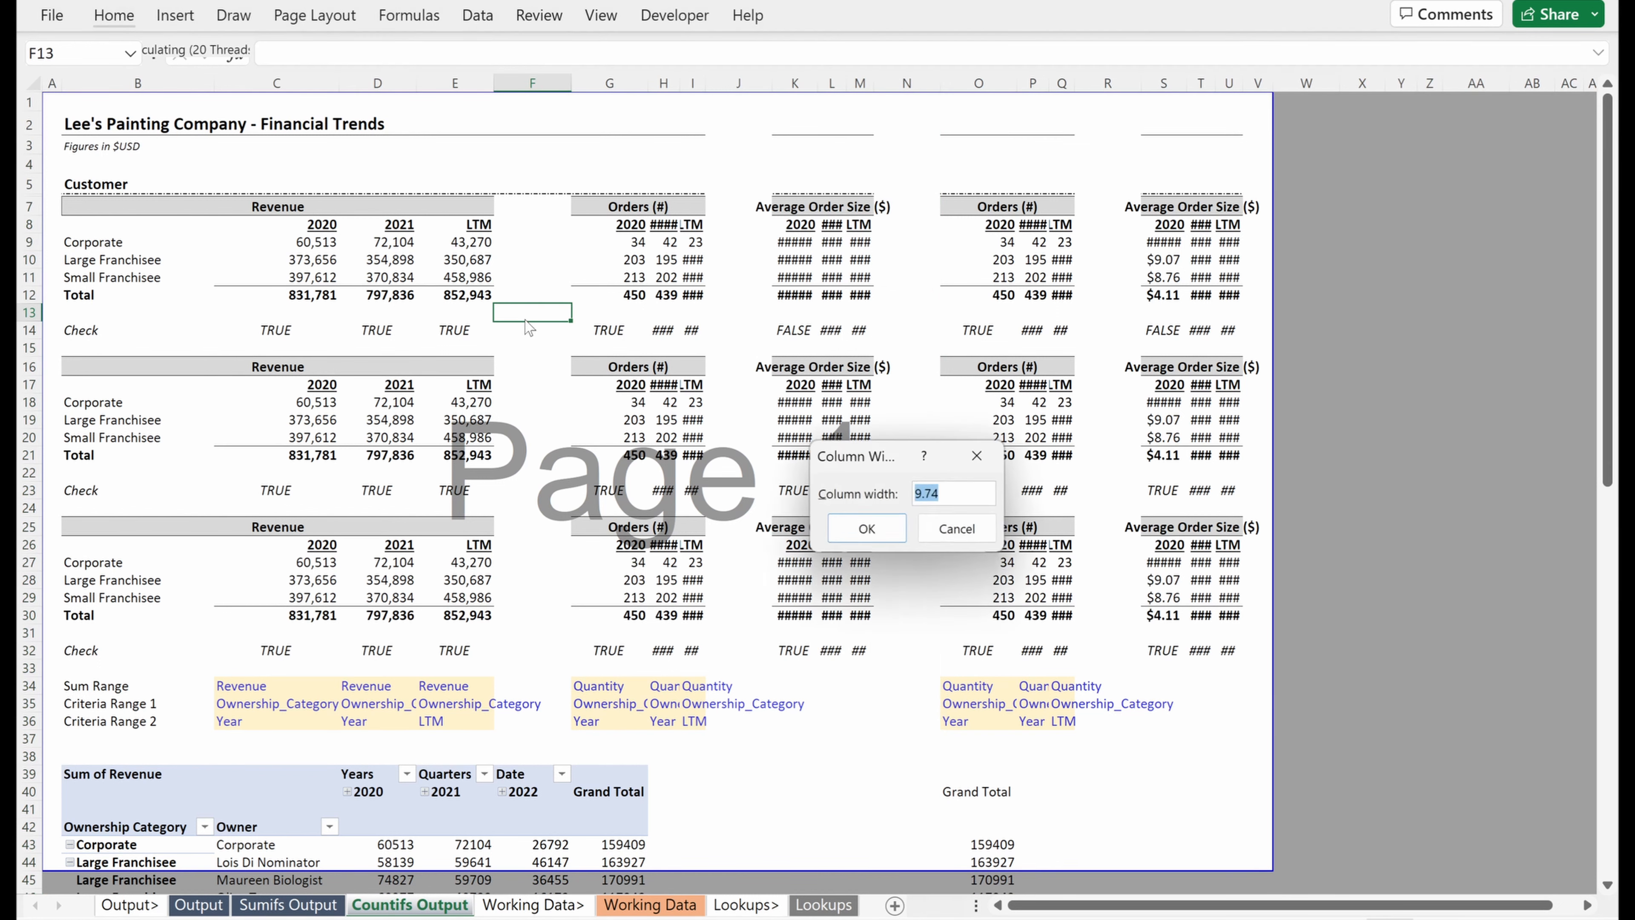
text(2)
key(Return)
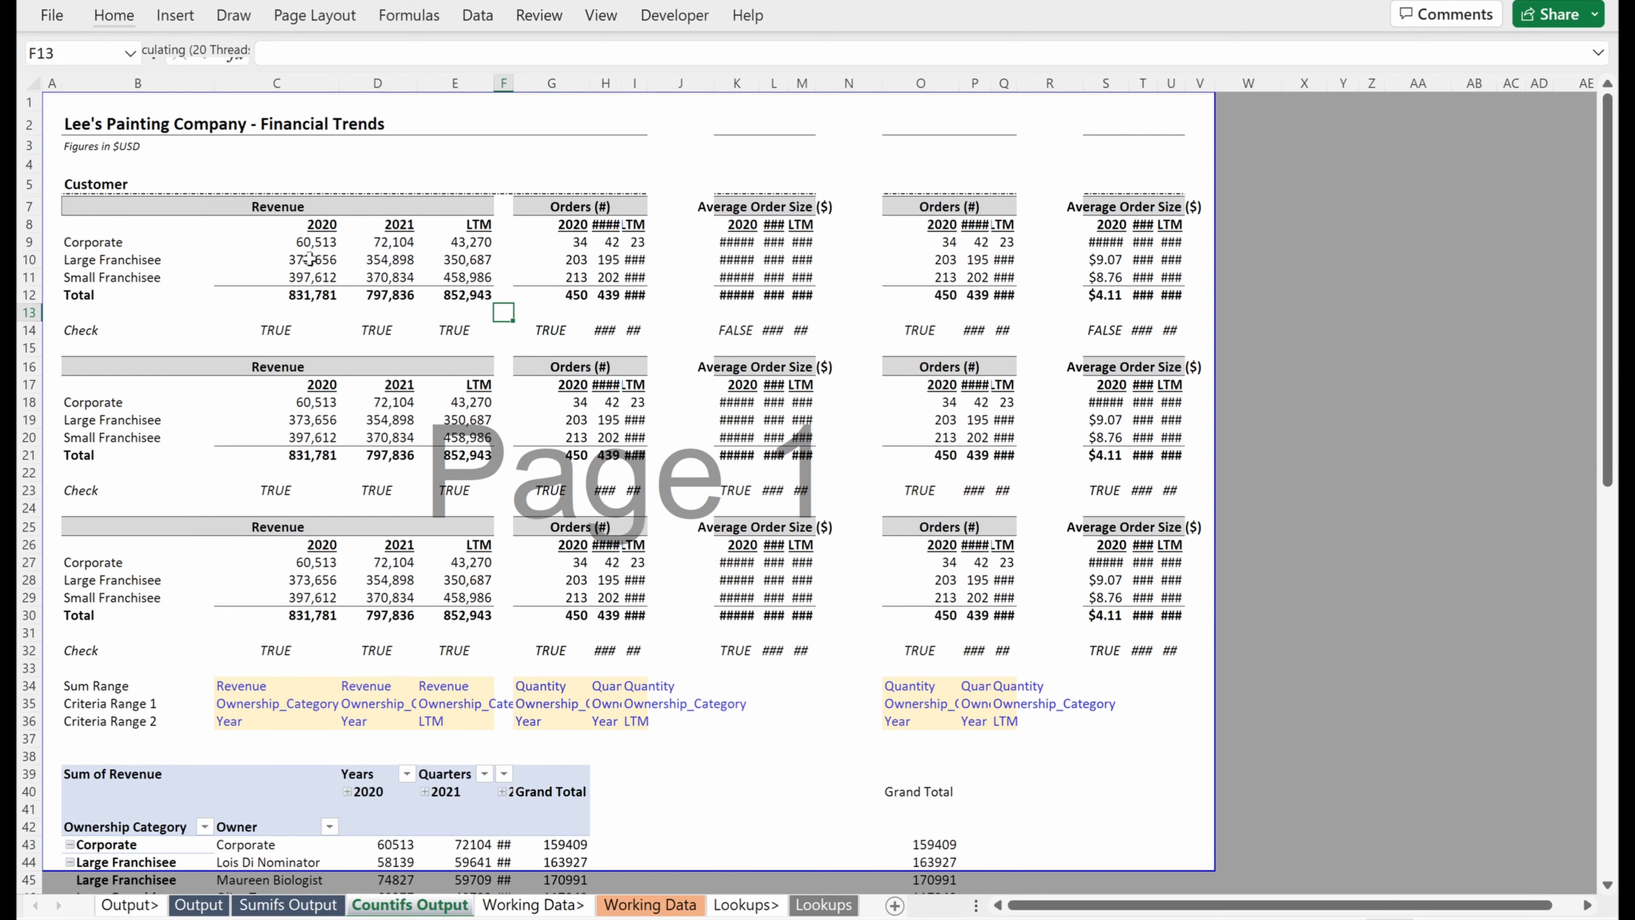
- Copy C12:F12 and paste only its column widths across the blocks from column G to V
drag(299, 296, 1195, 293)
key(ctrl+c)
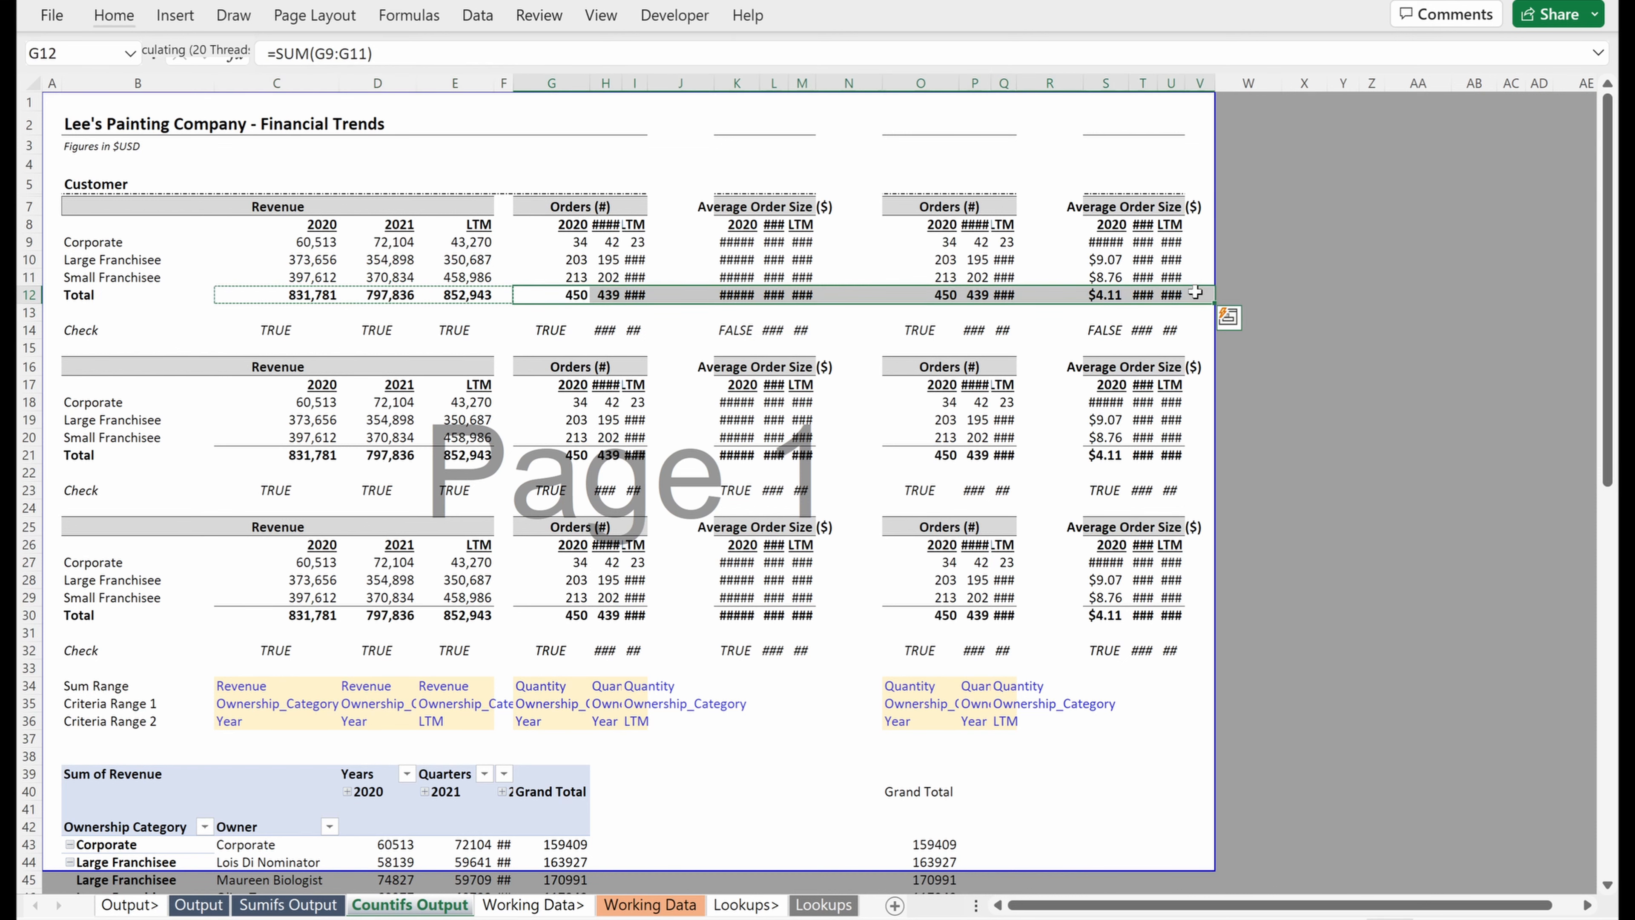
key(ctrl+alt+v)
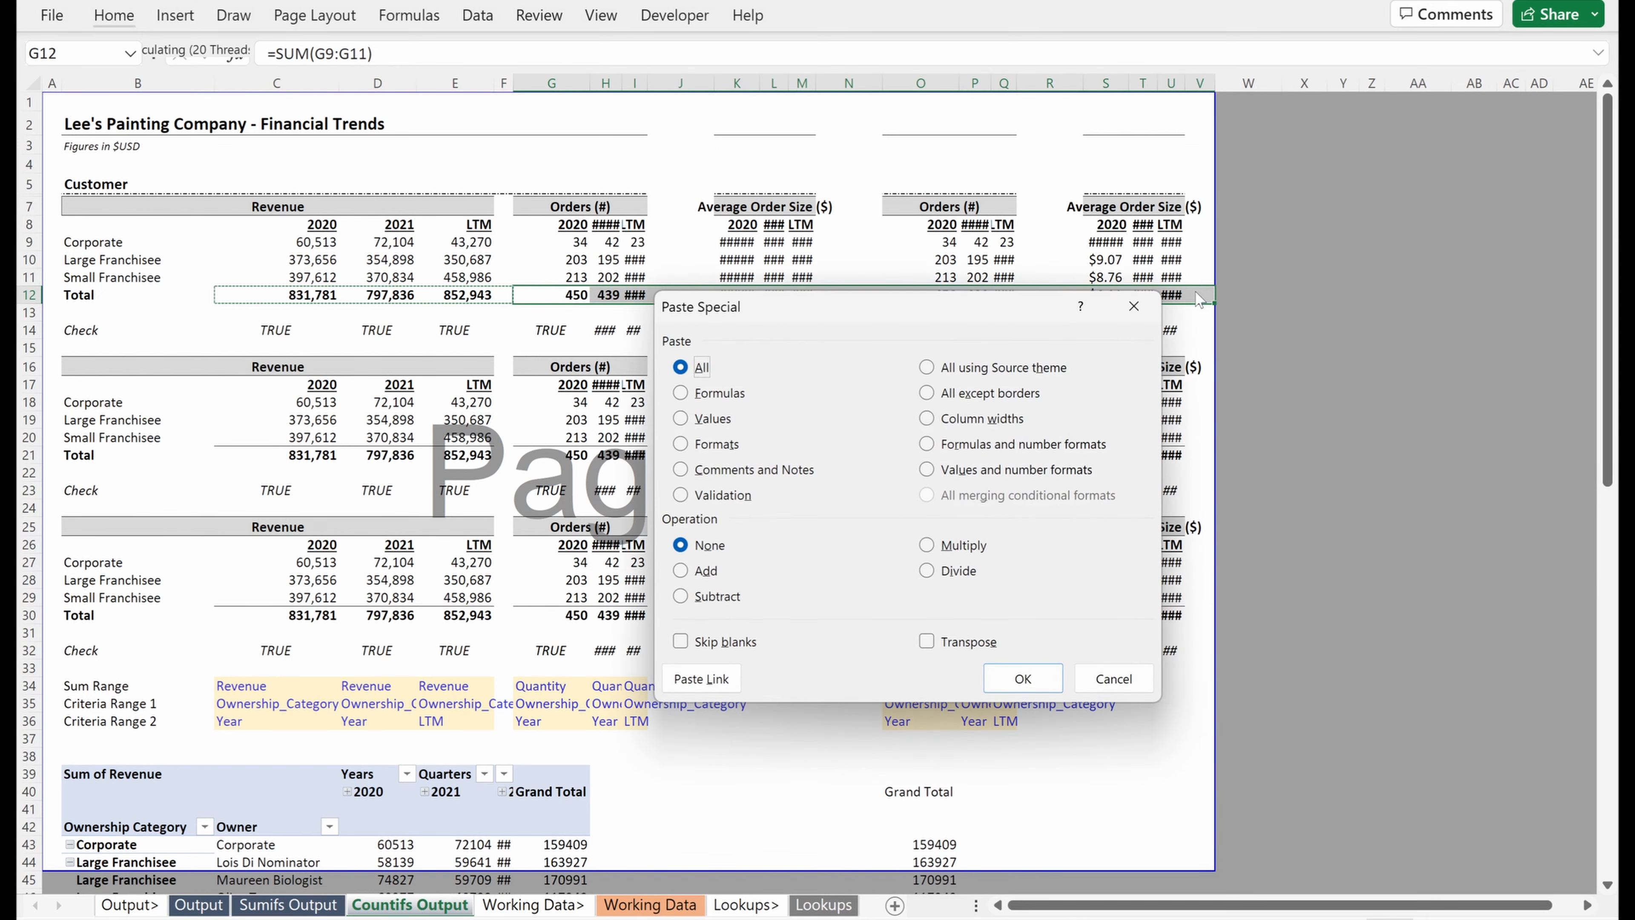
key(w)
key(Return)
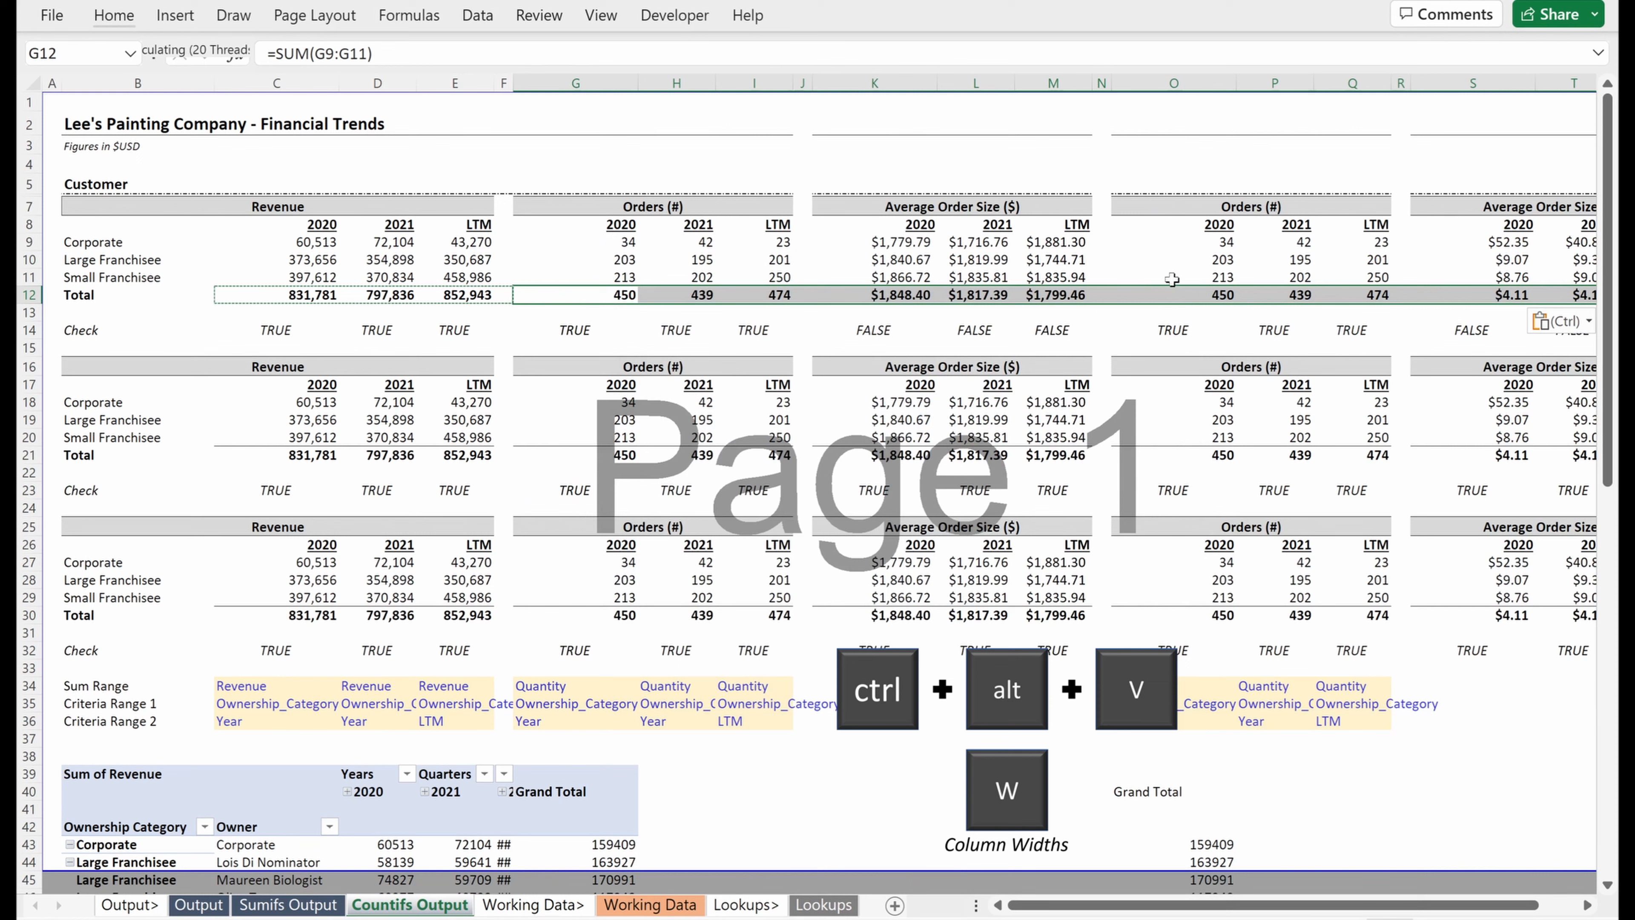
- Examine the duplicated Orders and Average Order Size columns and the formula in S11
click(1171, 279)
key(Right)
key(Right)
key(Right)
key(Right)
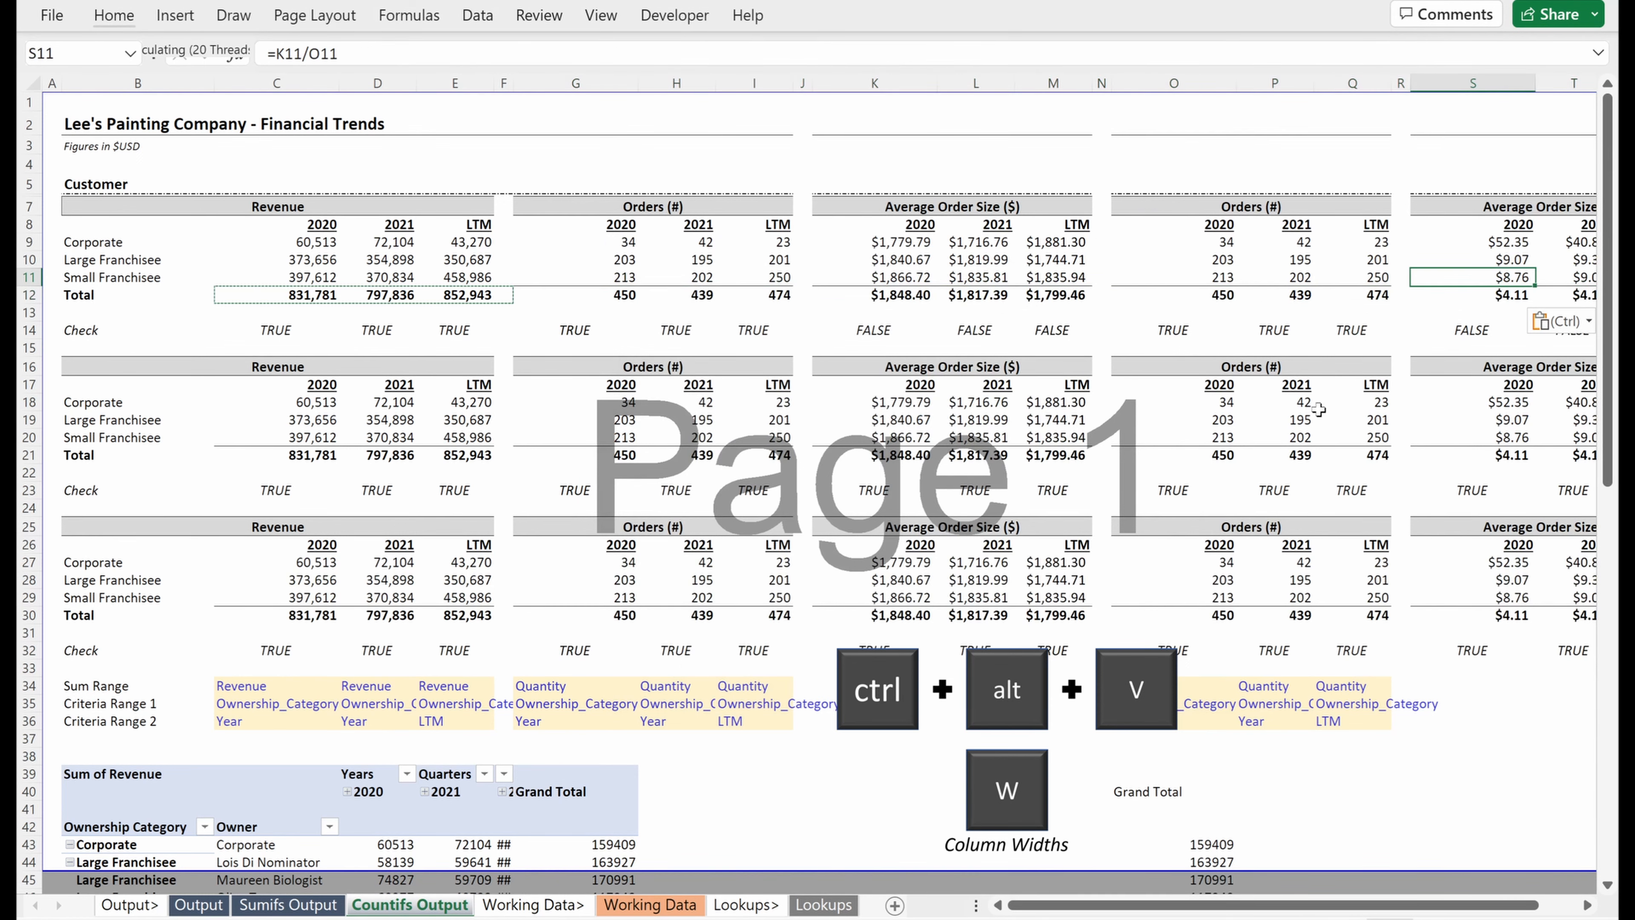
scroll(1250, 406, down, 1)
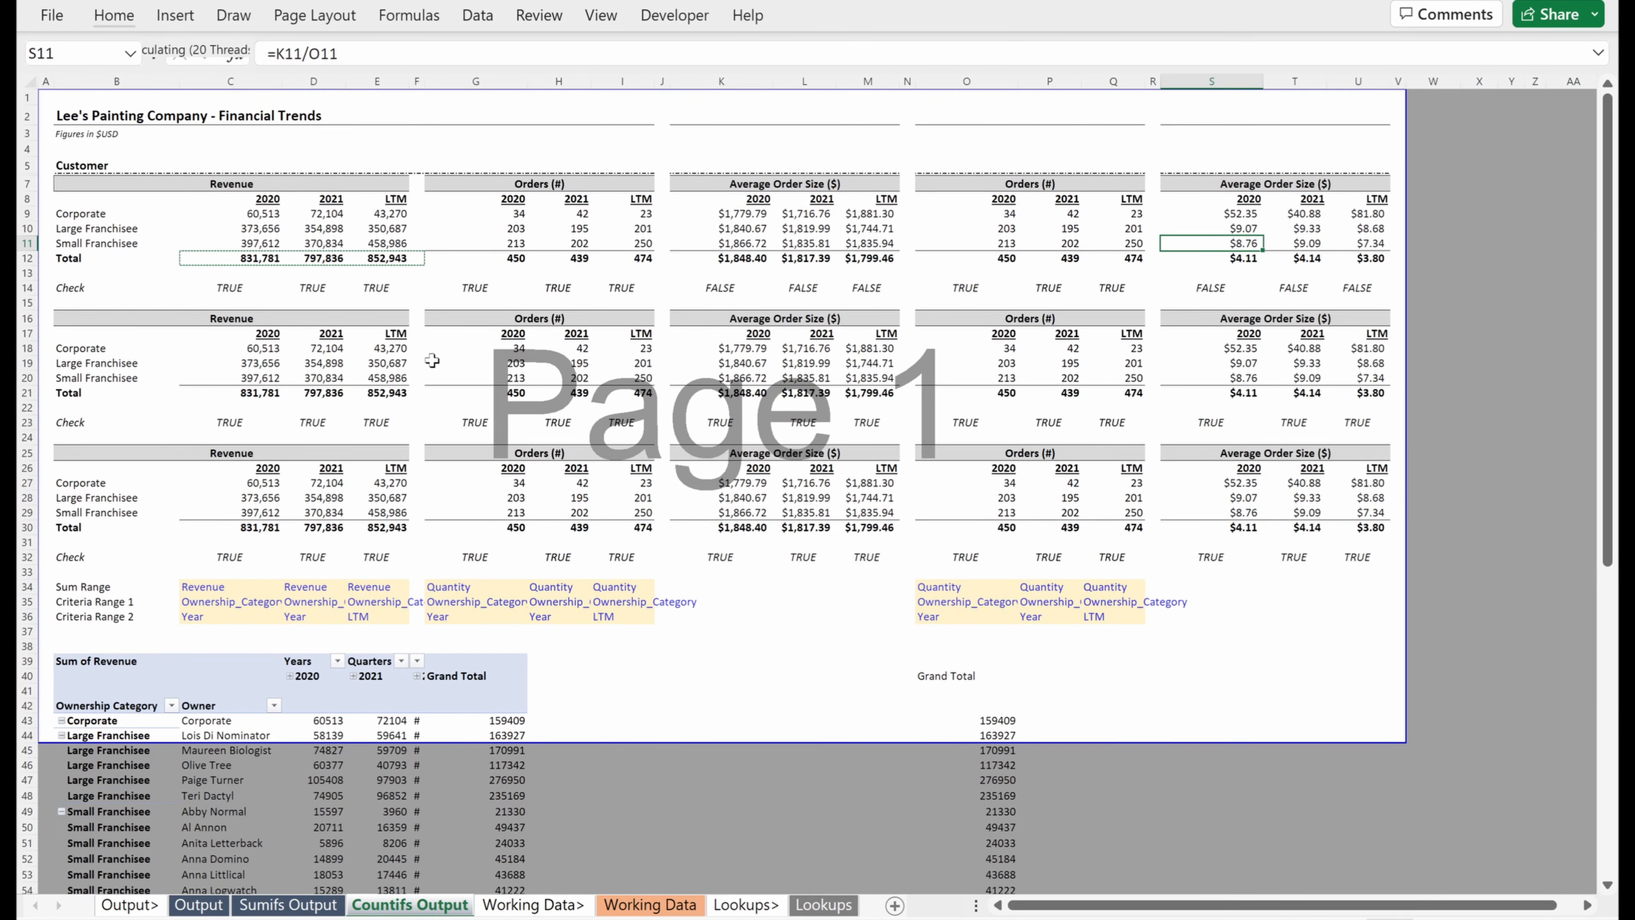
- Set the width of columns C to E to 9
click(376, 382)
key(Left)
key(Left)
key(ctrl+shift+Right)
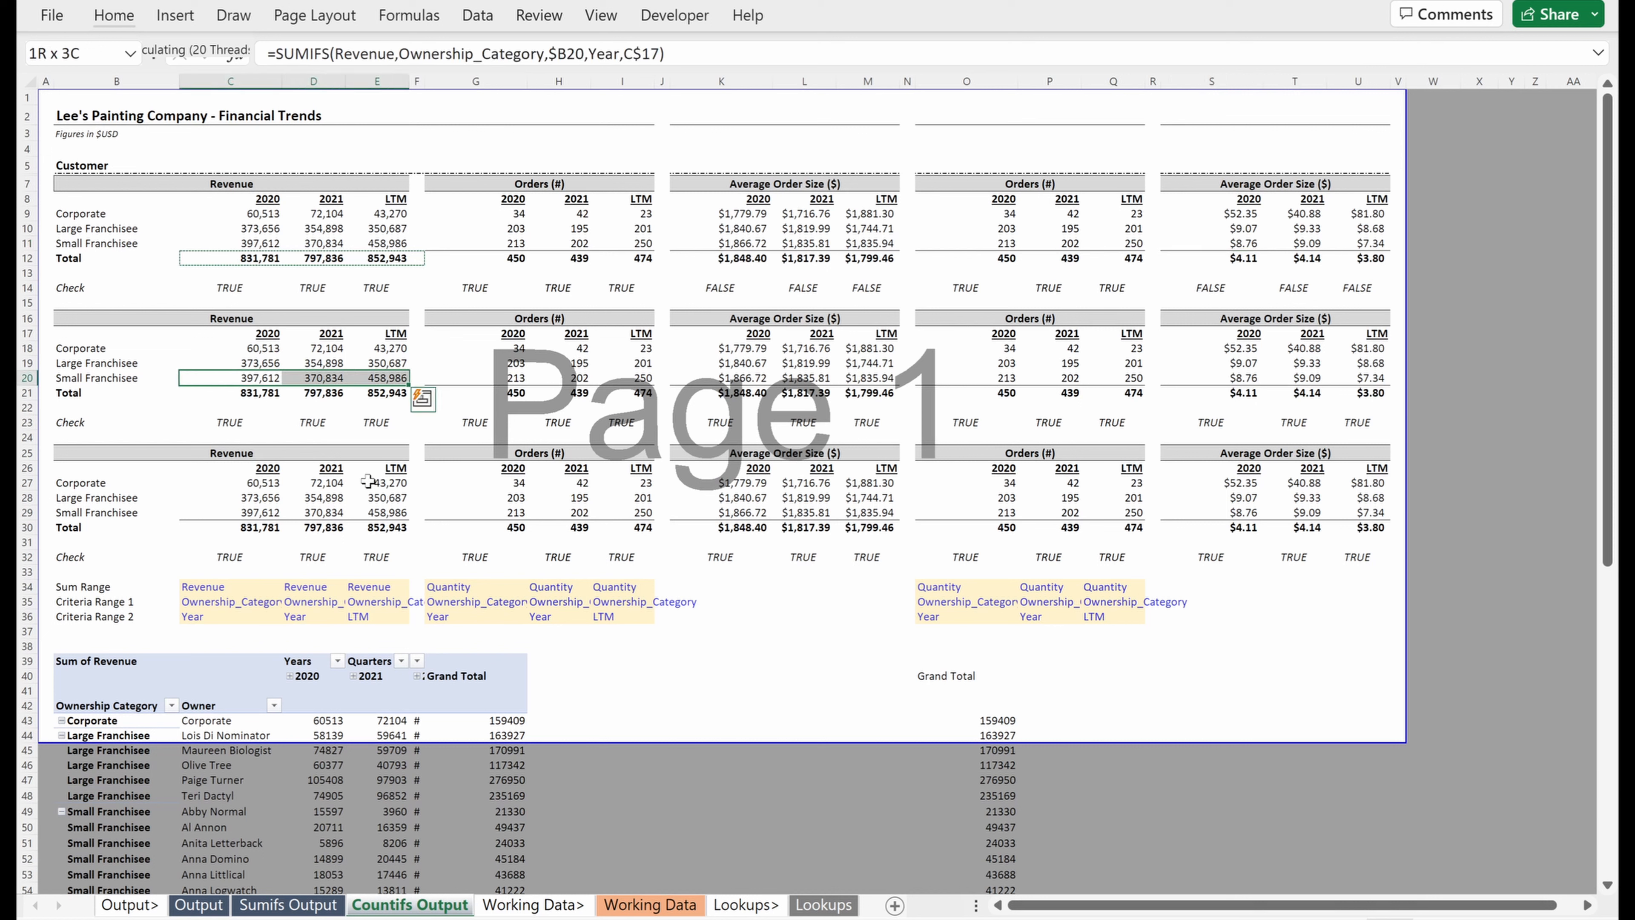
key(alt+h)
key(o)
key(w)
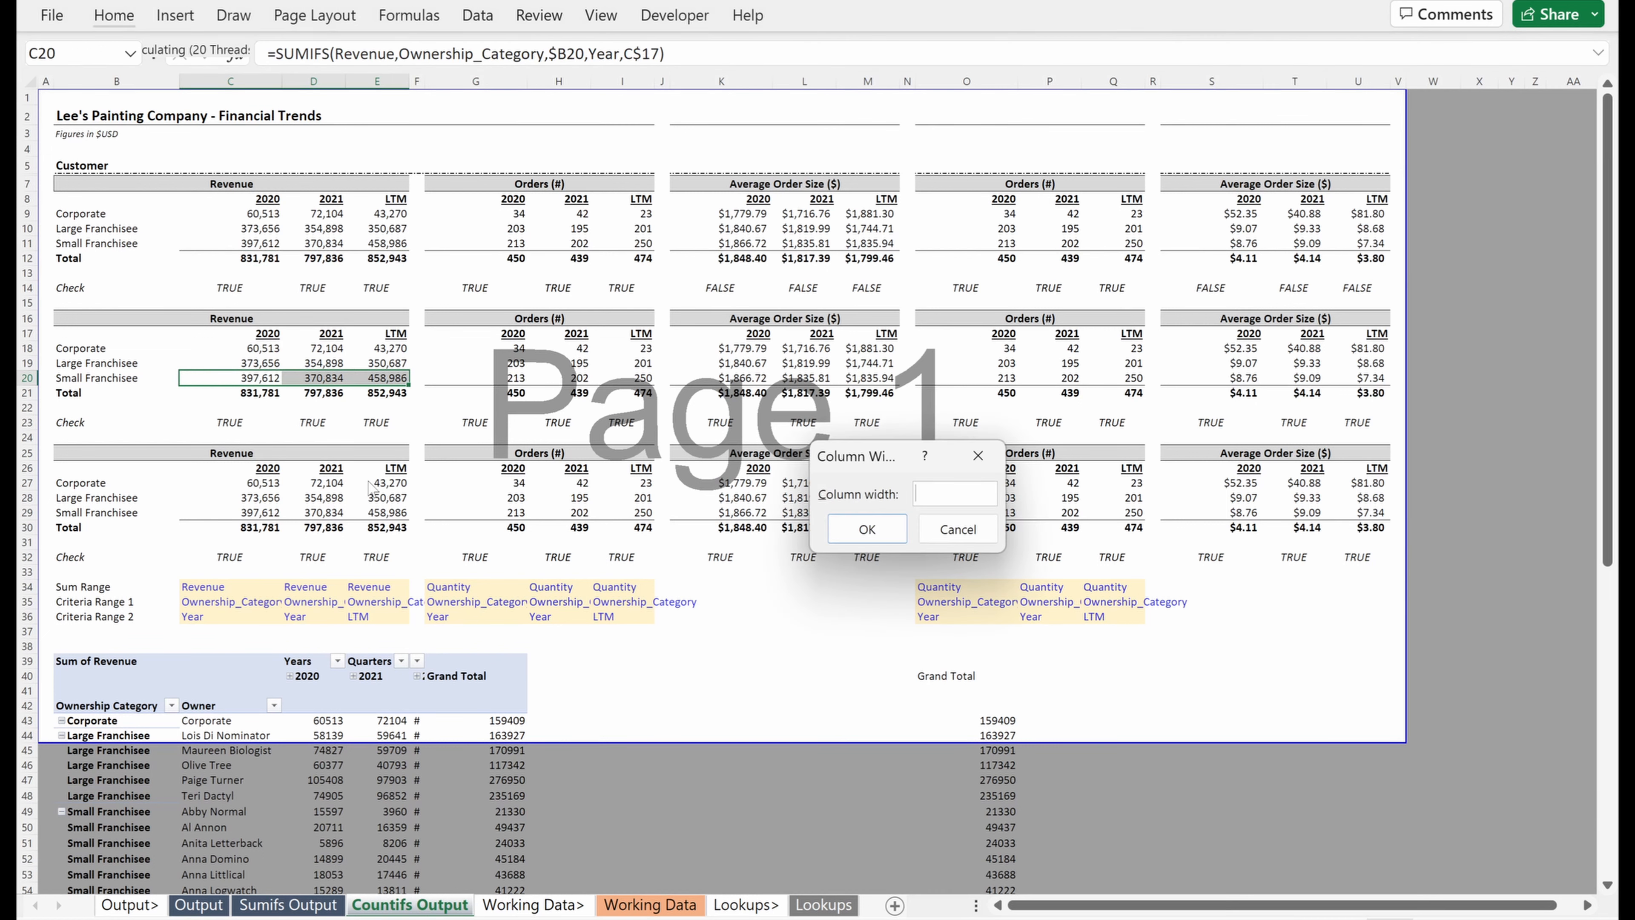
text(9)
key(Return)
- Copy C20:F20 and paste only its column widths across columns G to V
key(shift+Right)
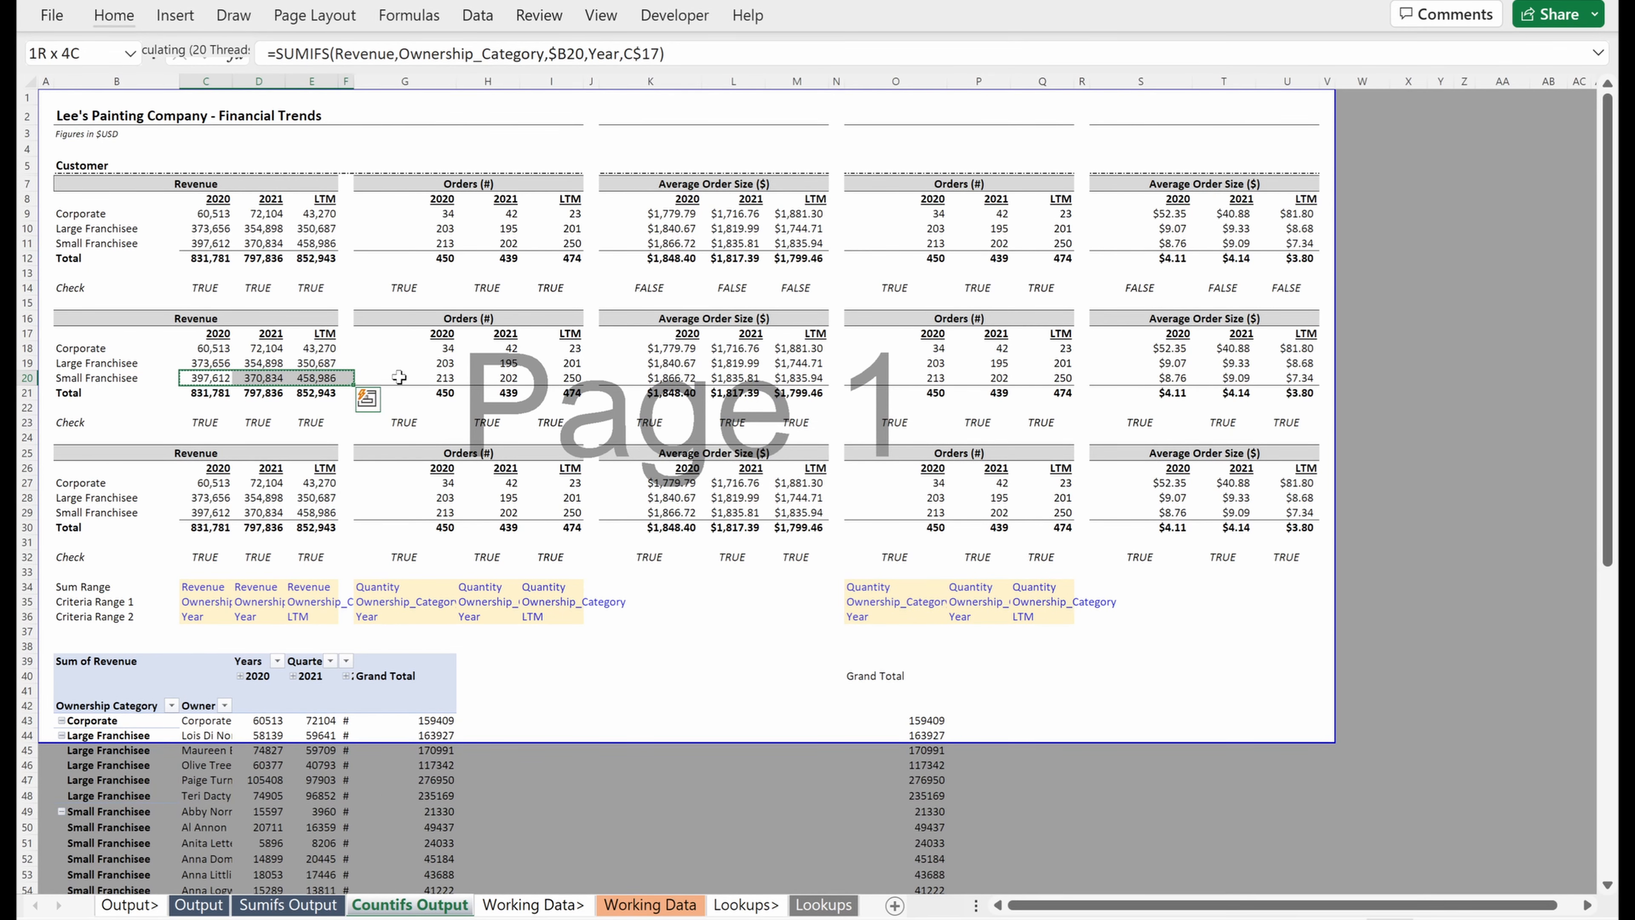
drag(402, 379, 1326, 384)
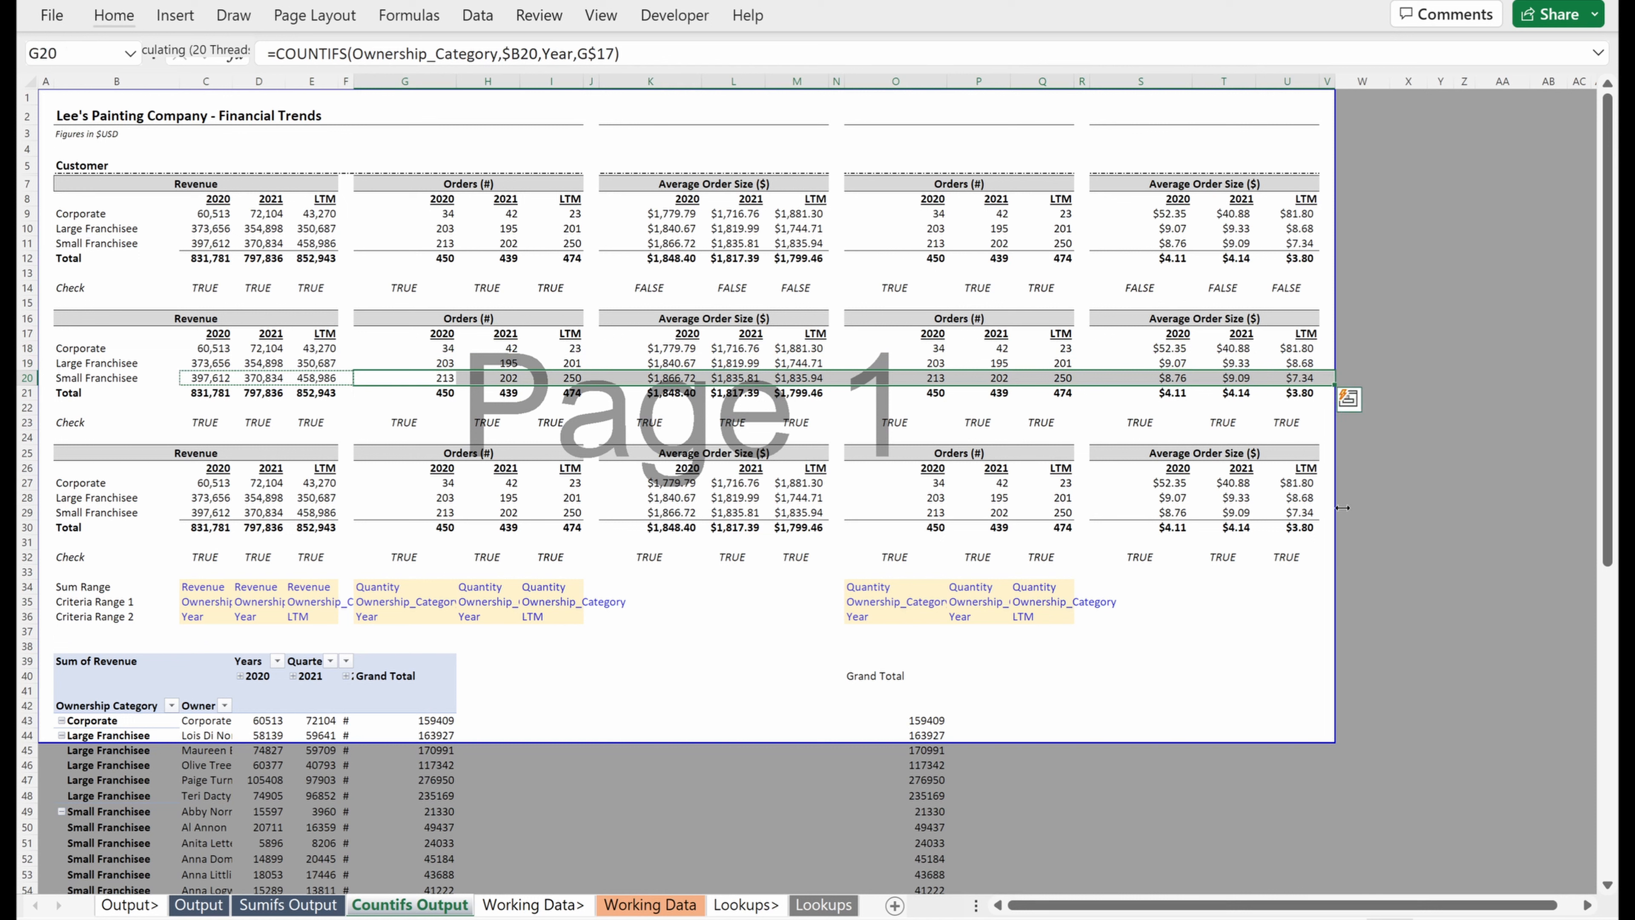
key(ctrl+alt+v)
key(w)
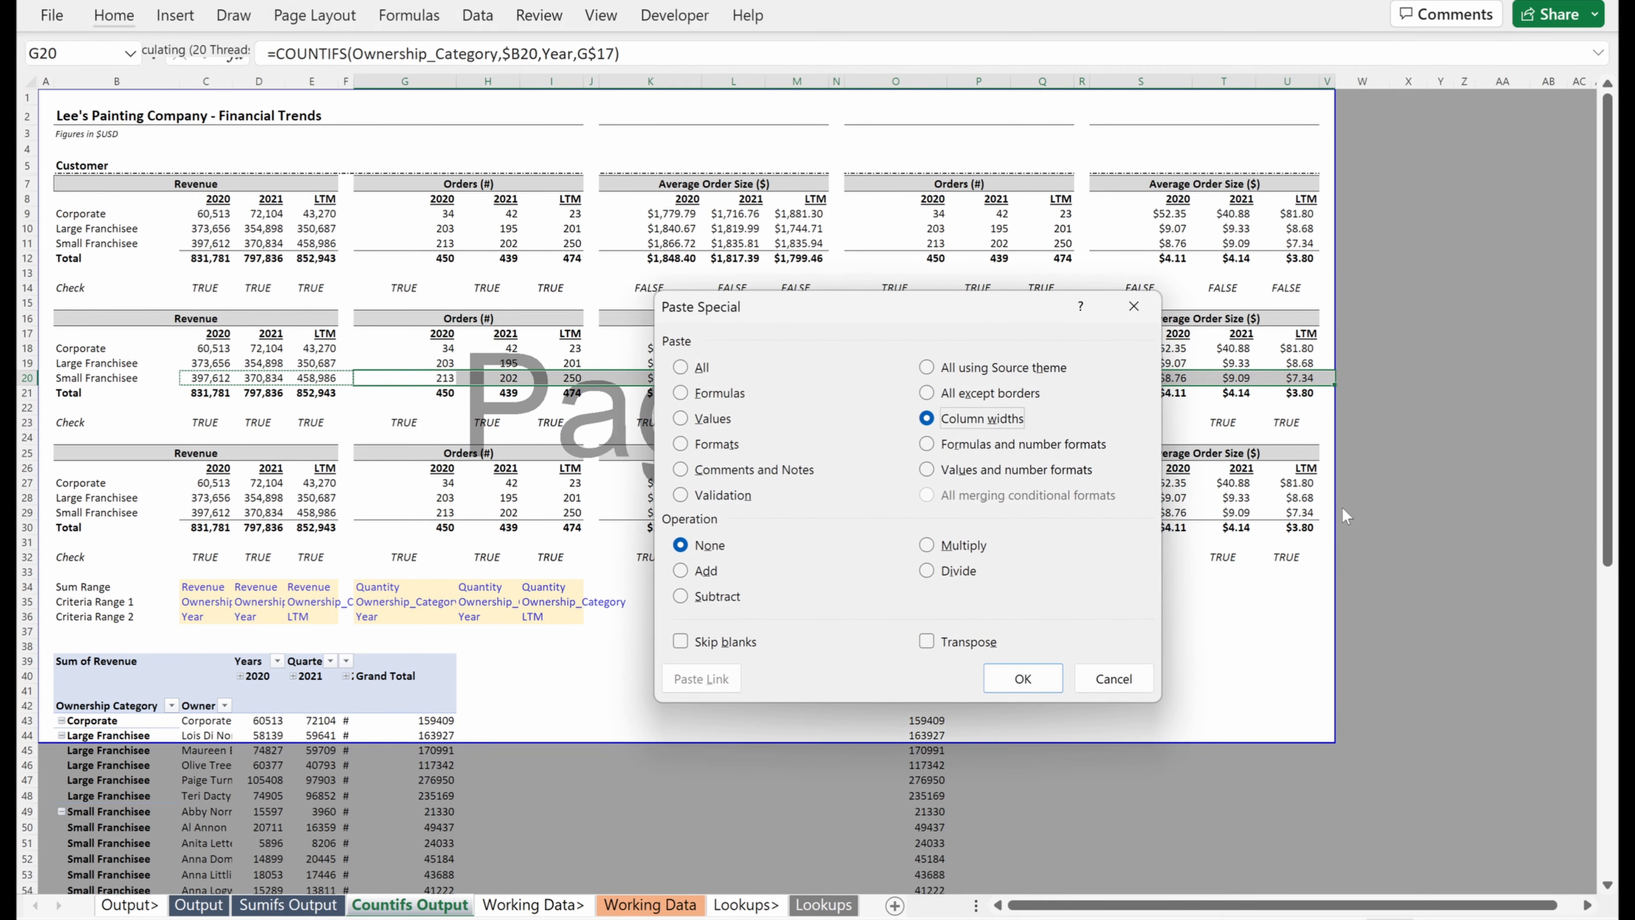
key(Return)
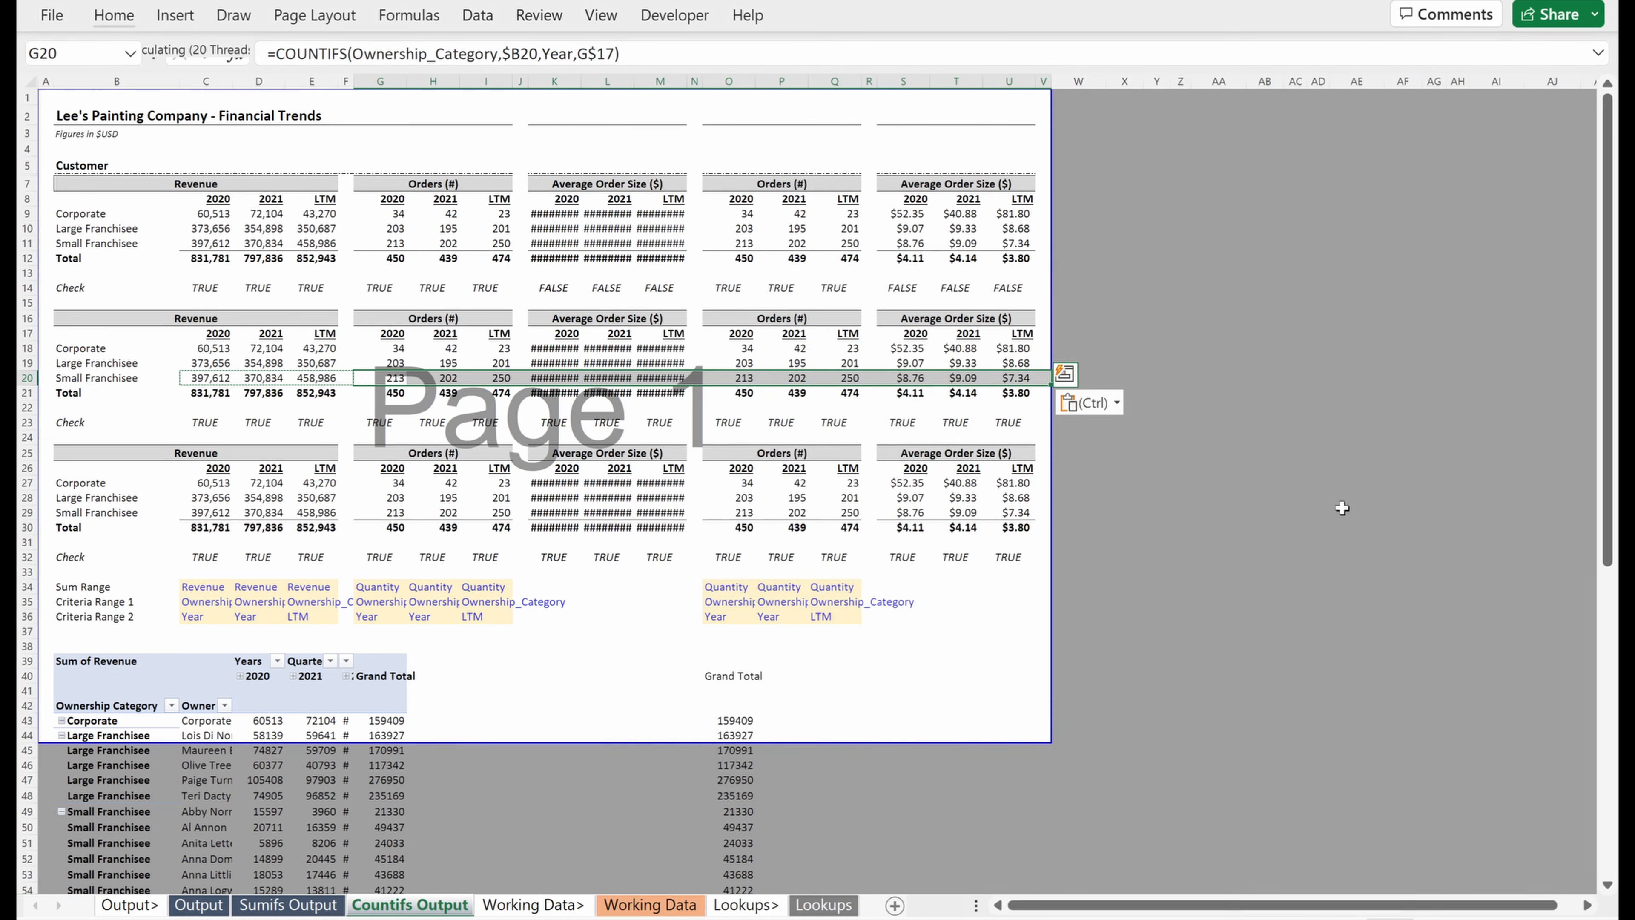
- AutoFit the widths of columns K to M in the first Average Order Size block
key(Right)
key(Right)
key(Right)
key(Right)
key(shift+Right)
key(shift+Right)
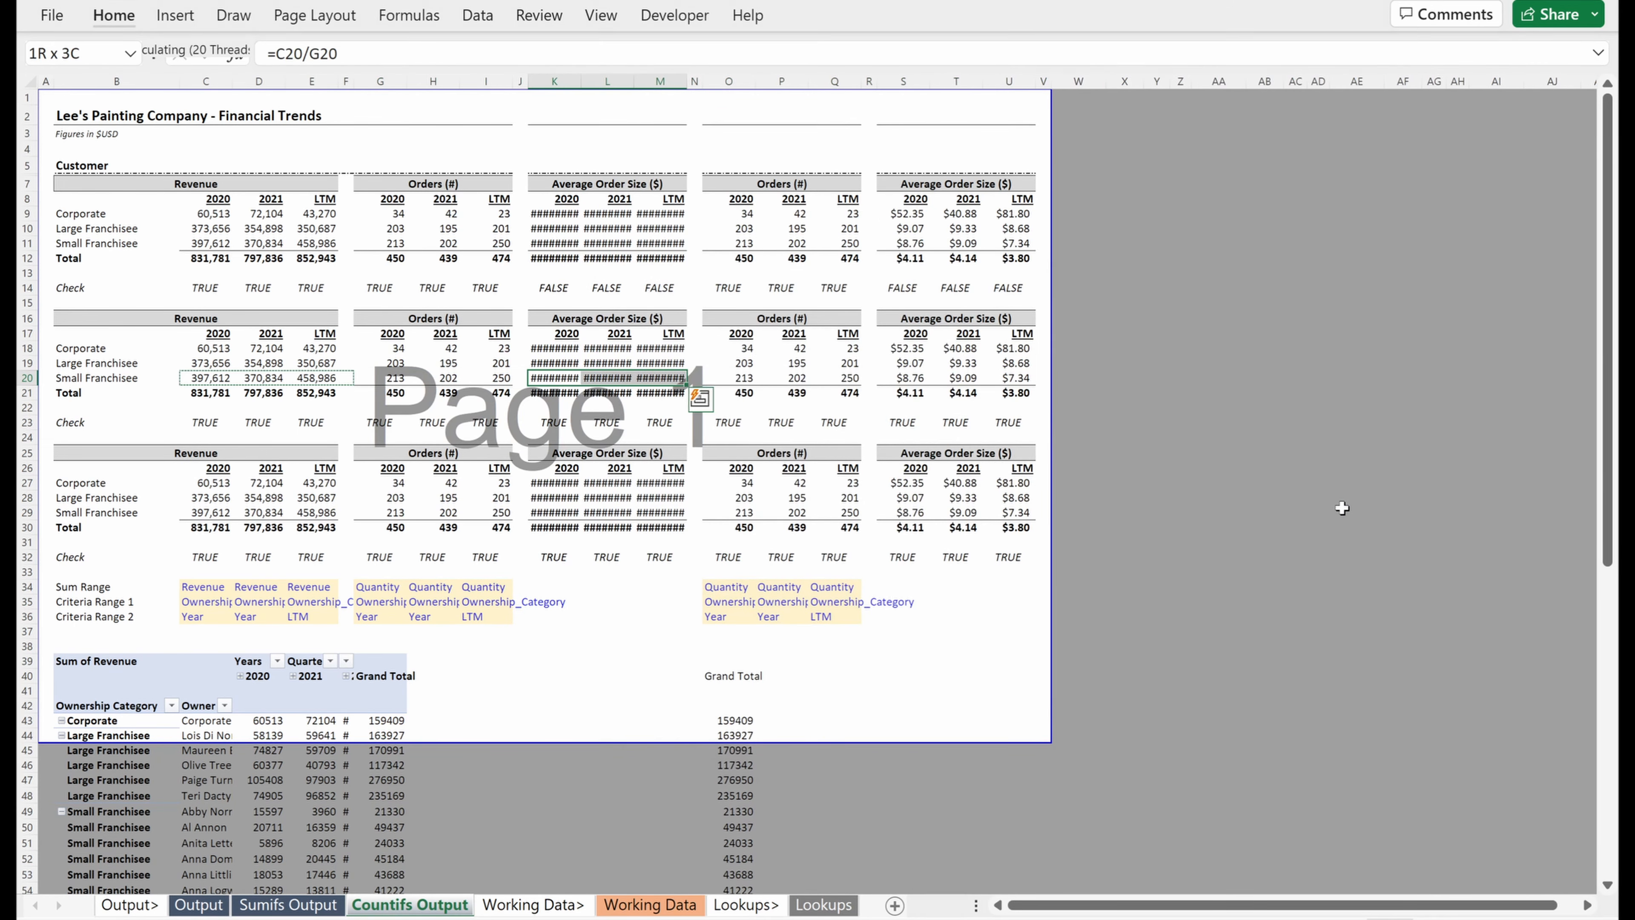
key(alt+h)
key(o)
key(i)
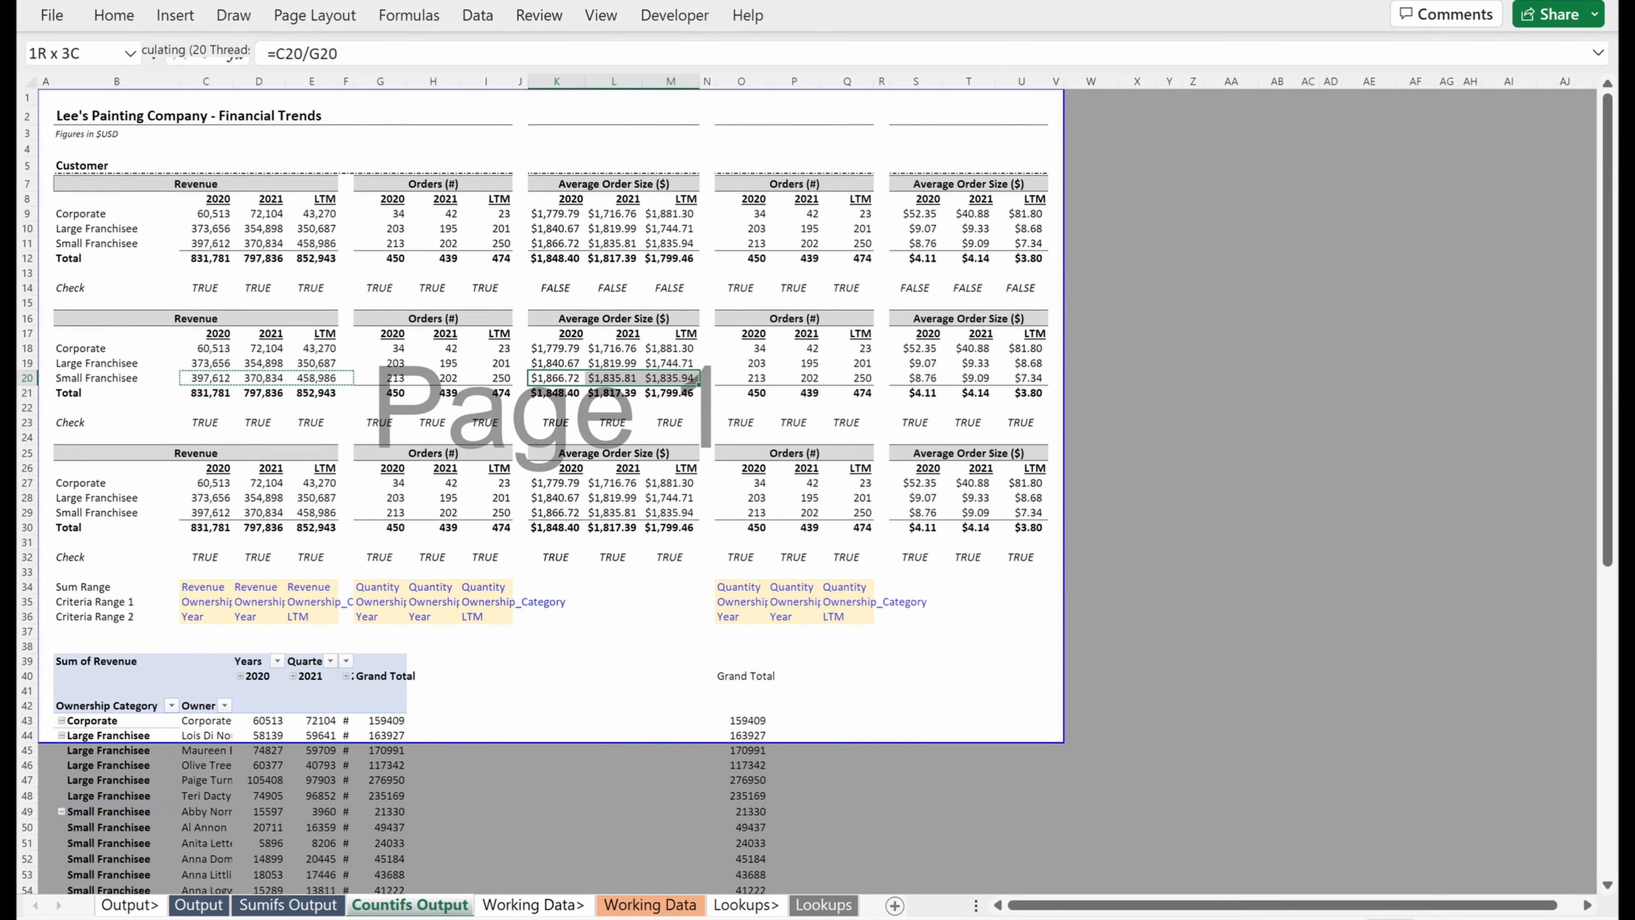
- Rename the second Orders (#) block by entering Customers in header cell O7
click(733, 183)
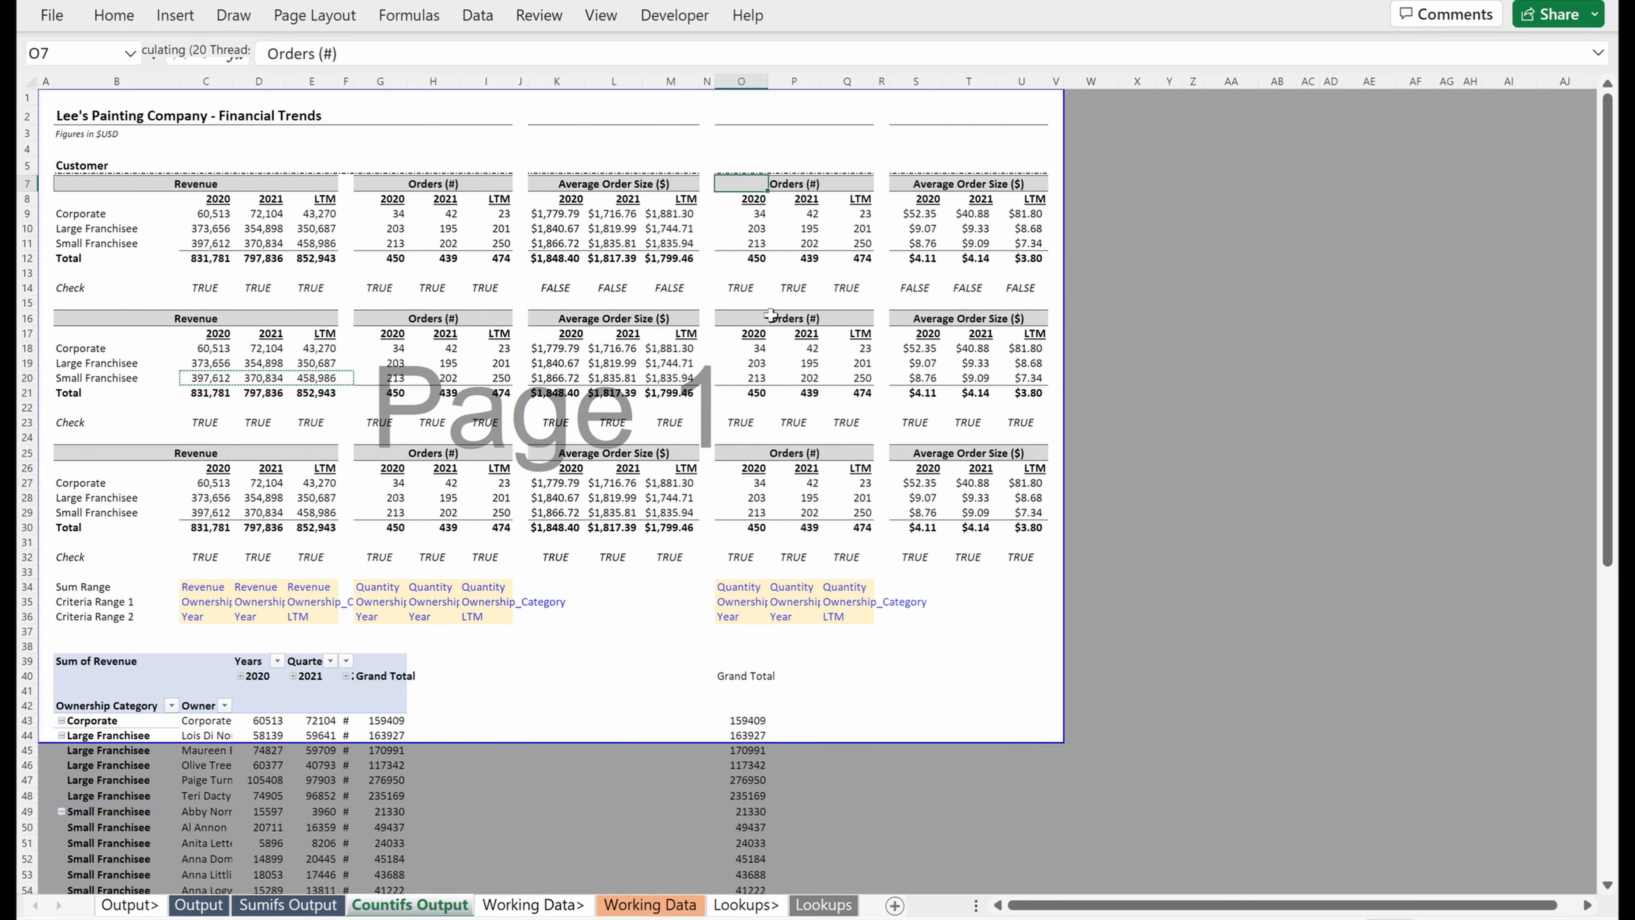
text(Customers)
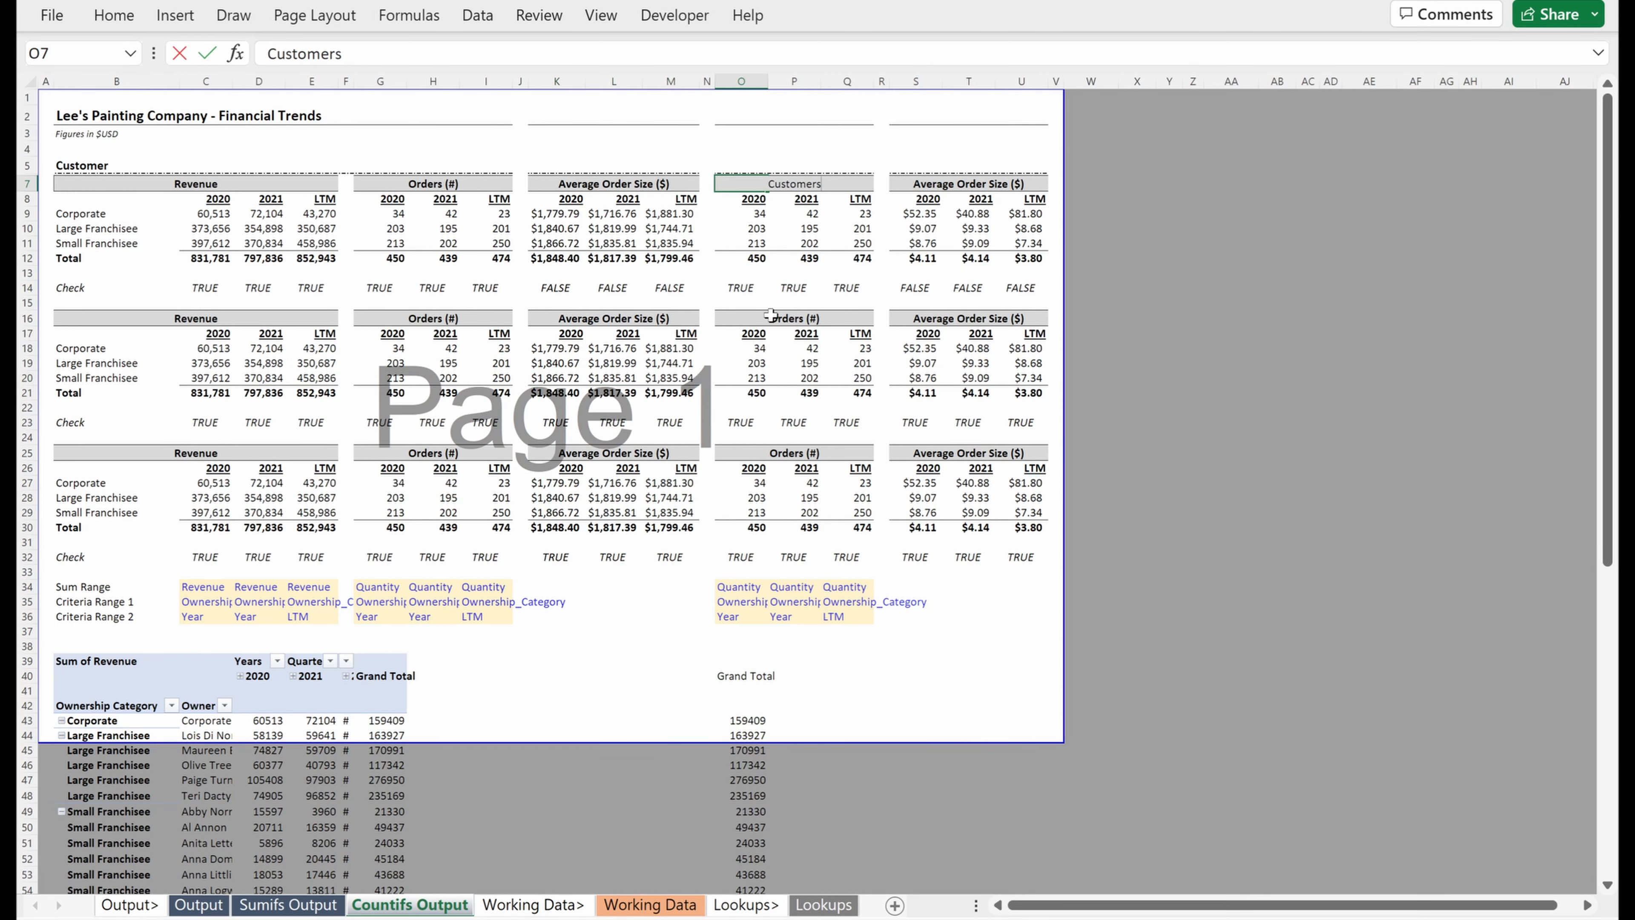
key(Return)
- Start a COUNTIFS formula in O9 with the pivot's ownership categories, $B$43:$B$87, as the first criteria range
key(Return)
scroll(766, 257, down, 1)
text(=countifs)
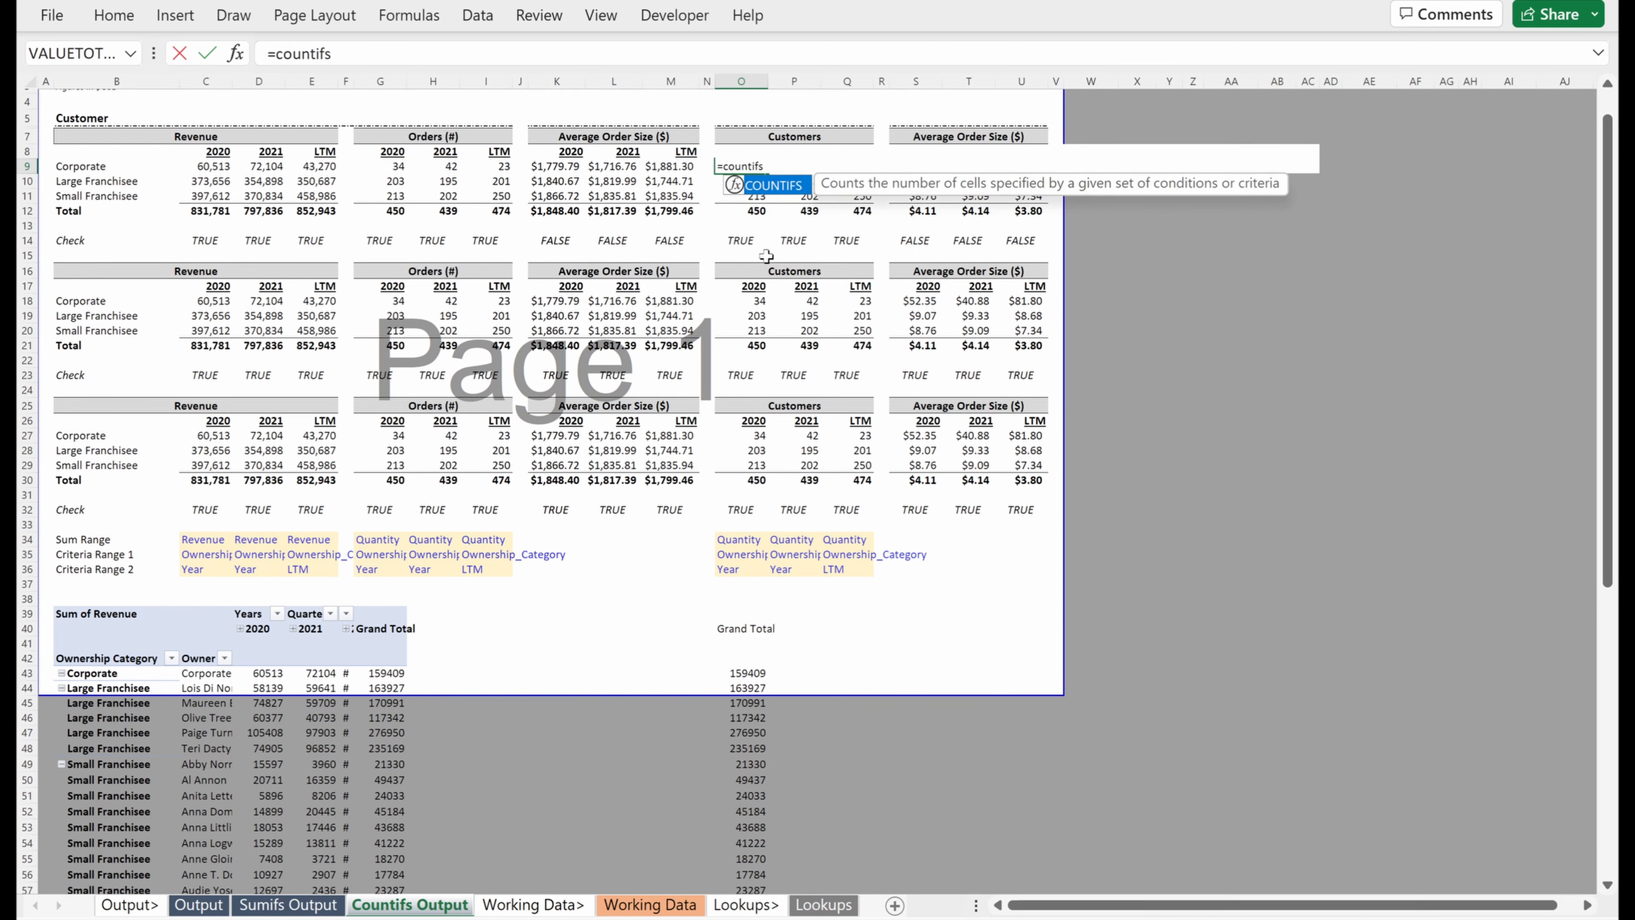
key(Tab)
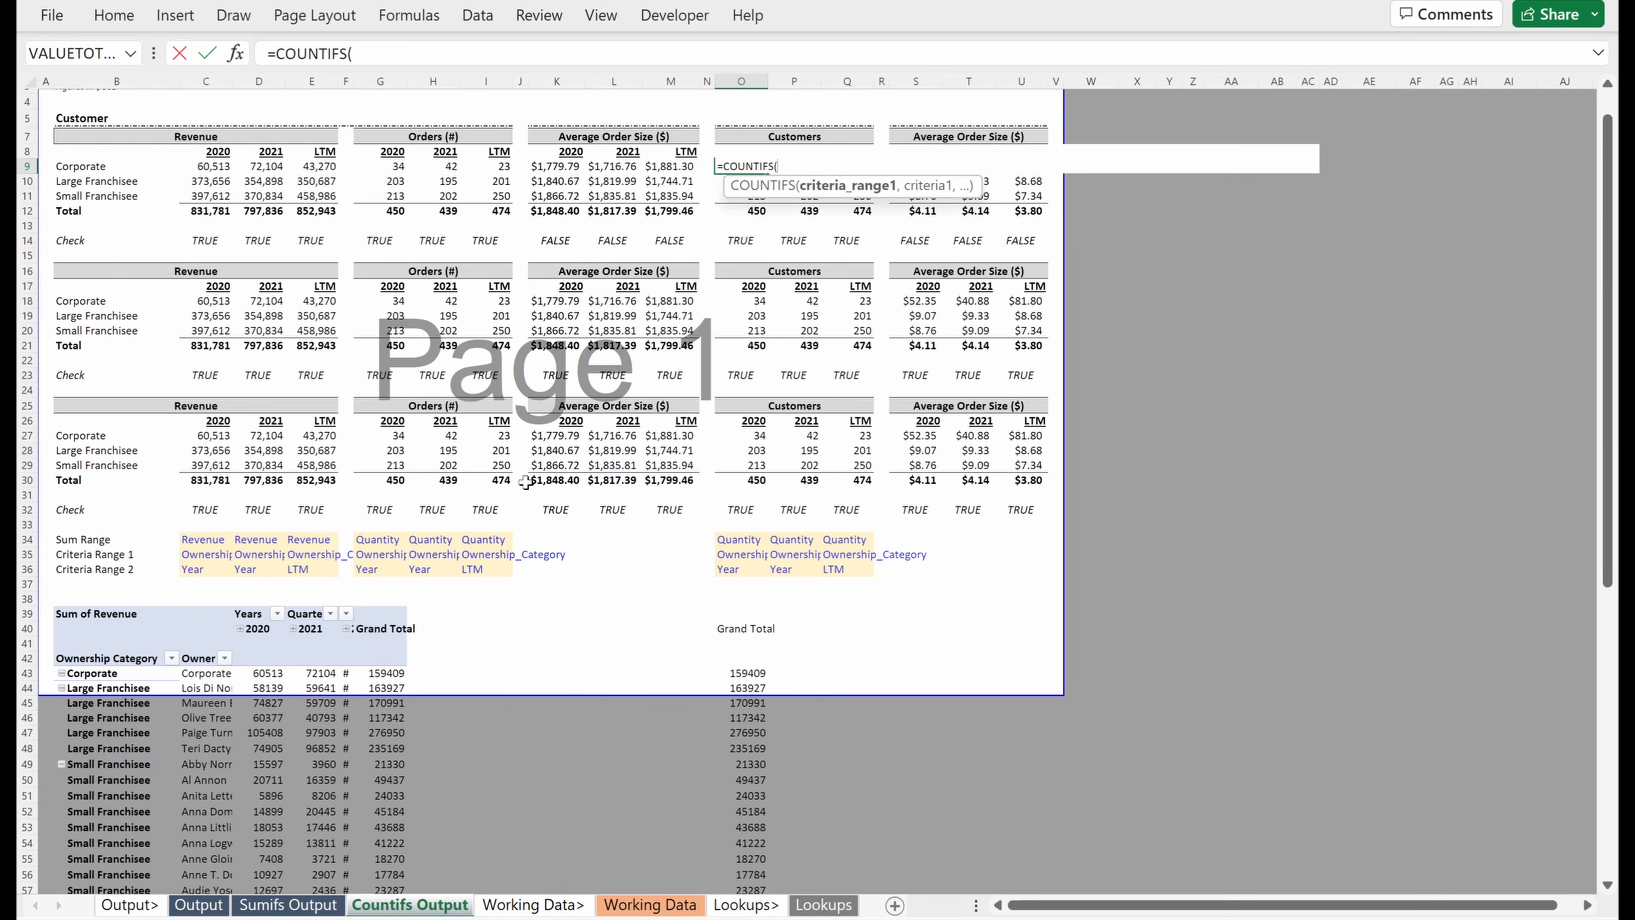
click(107, 673)
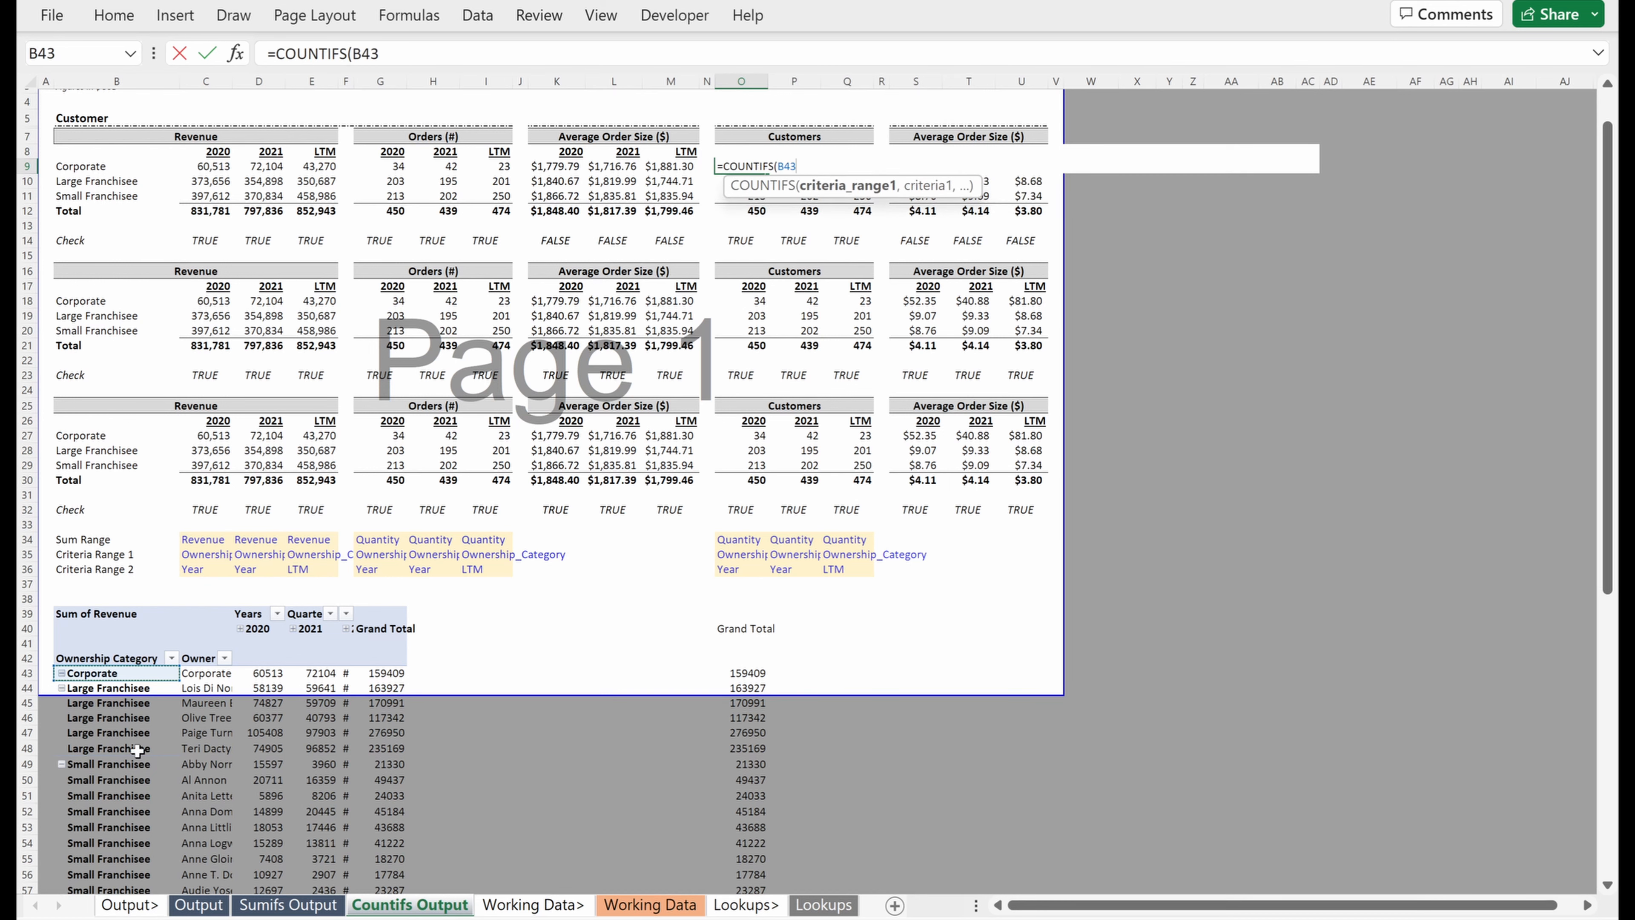
key(ctrl+shift+Down)
key(shift+Up)
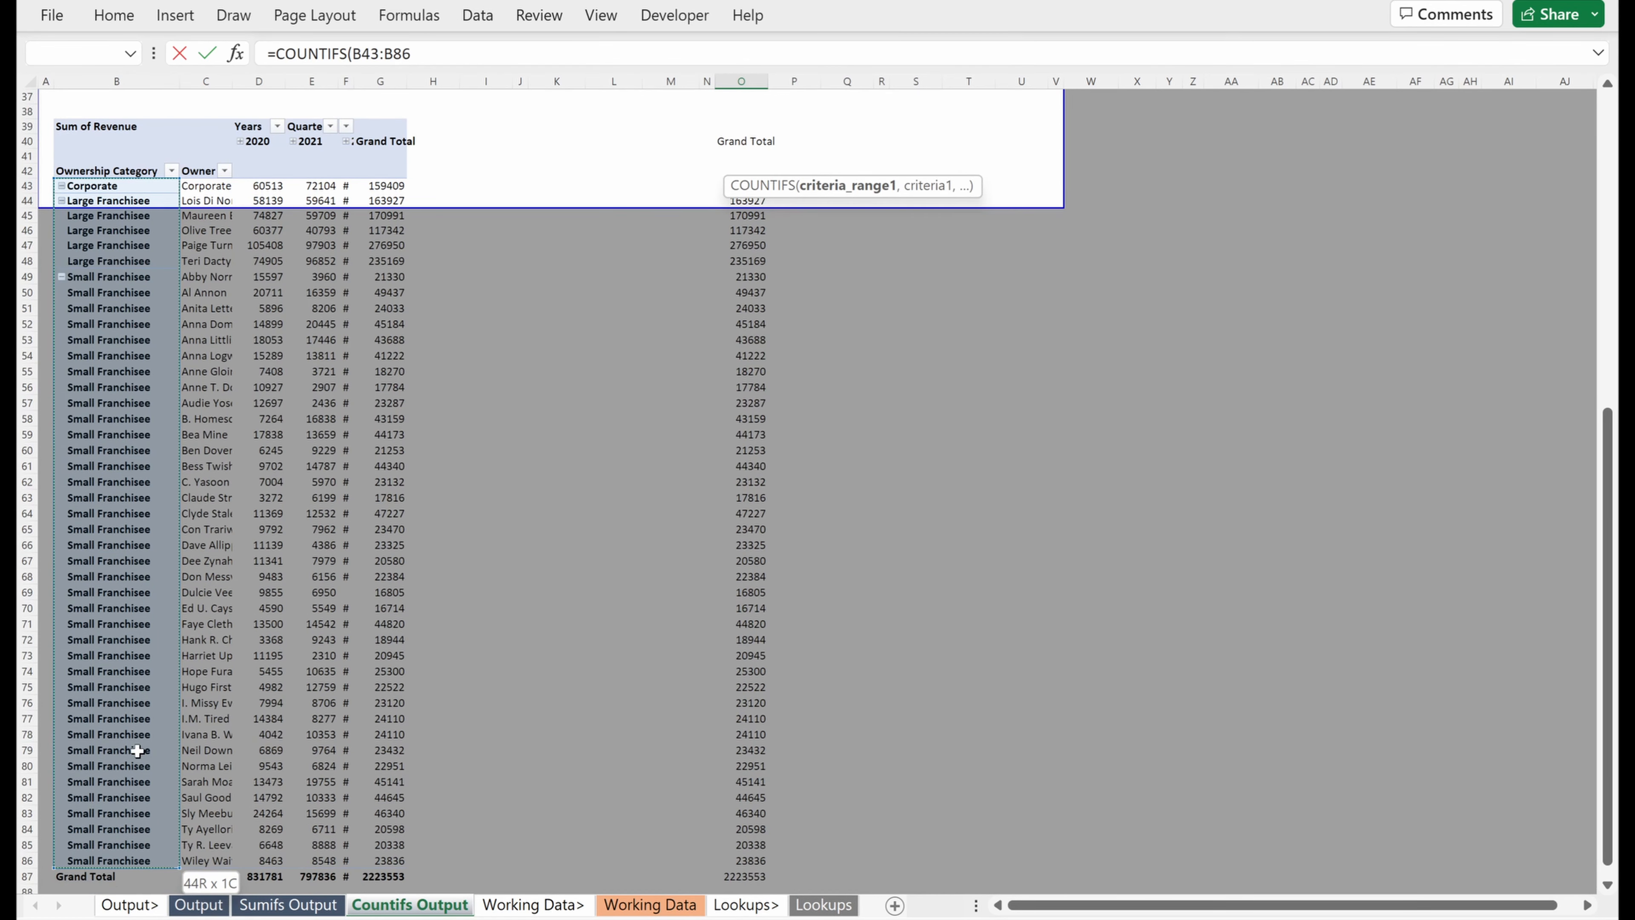
key(shift+Down)
key(F4)
text(,)
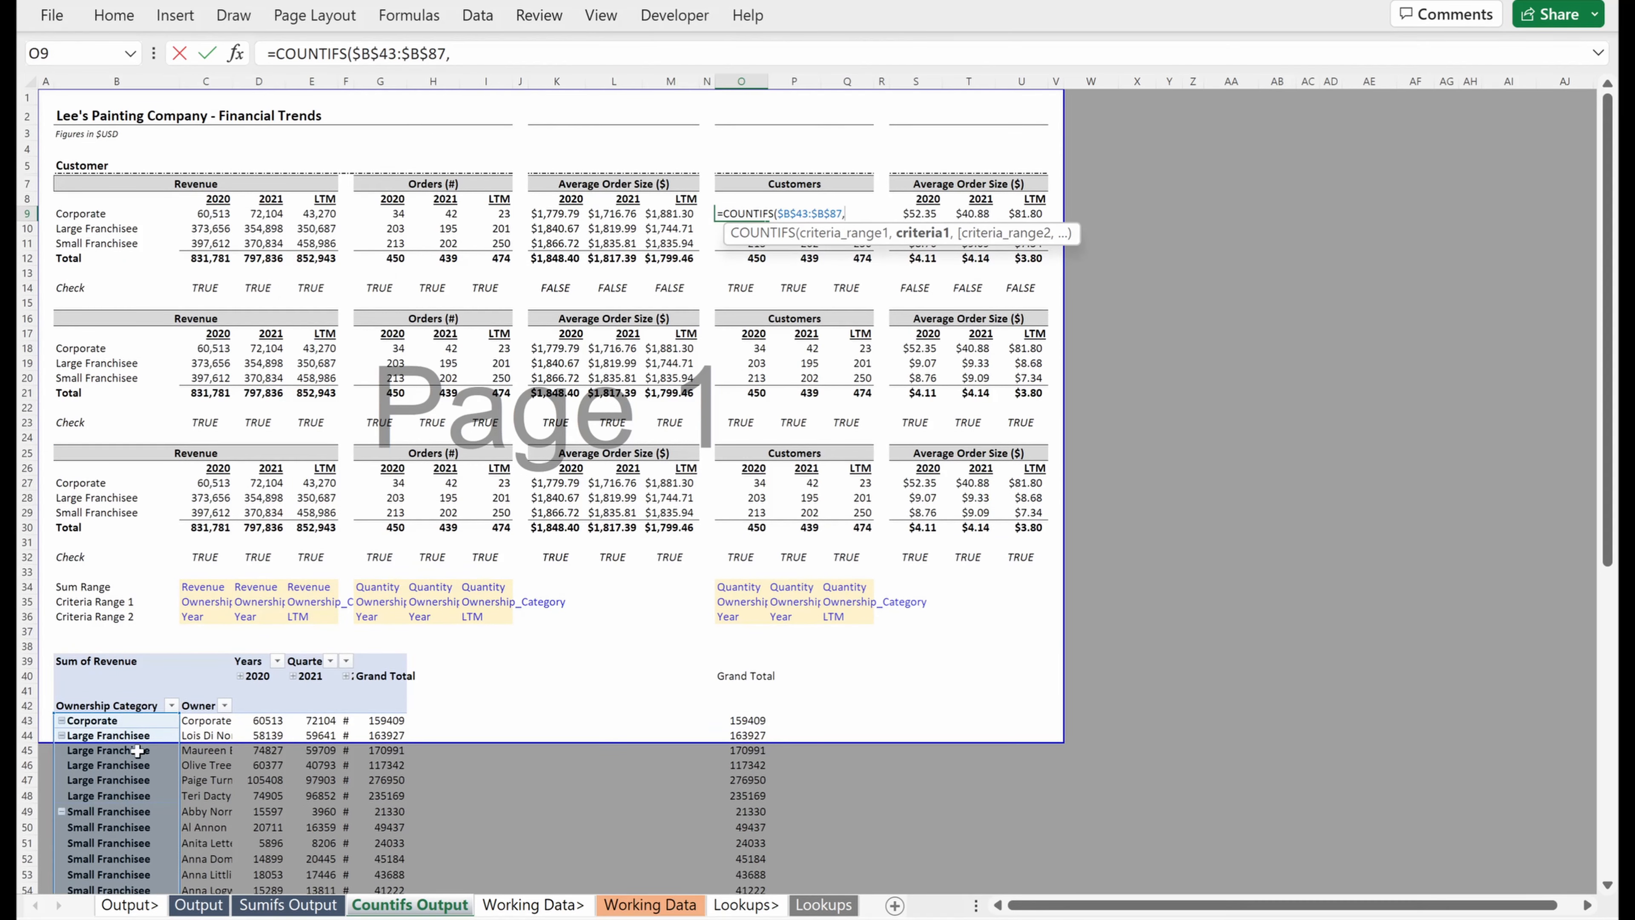
- Use the Corporate label as the formula's first criterion, referenced as $B9 with only the column locked
key(Left)
key(Left)
key(Left)
key(Left)
key(Left)
key(Left)
key(Left)
key(Left)
key(Left)
key(Left)
key(Left)
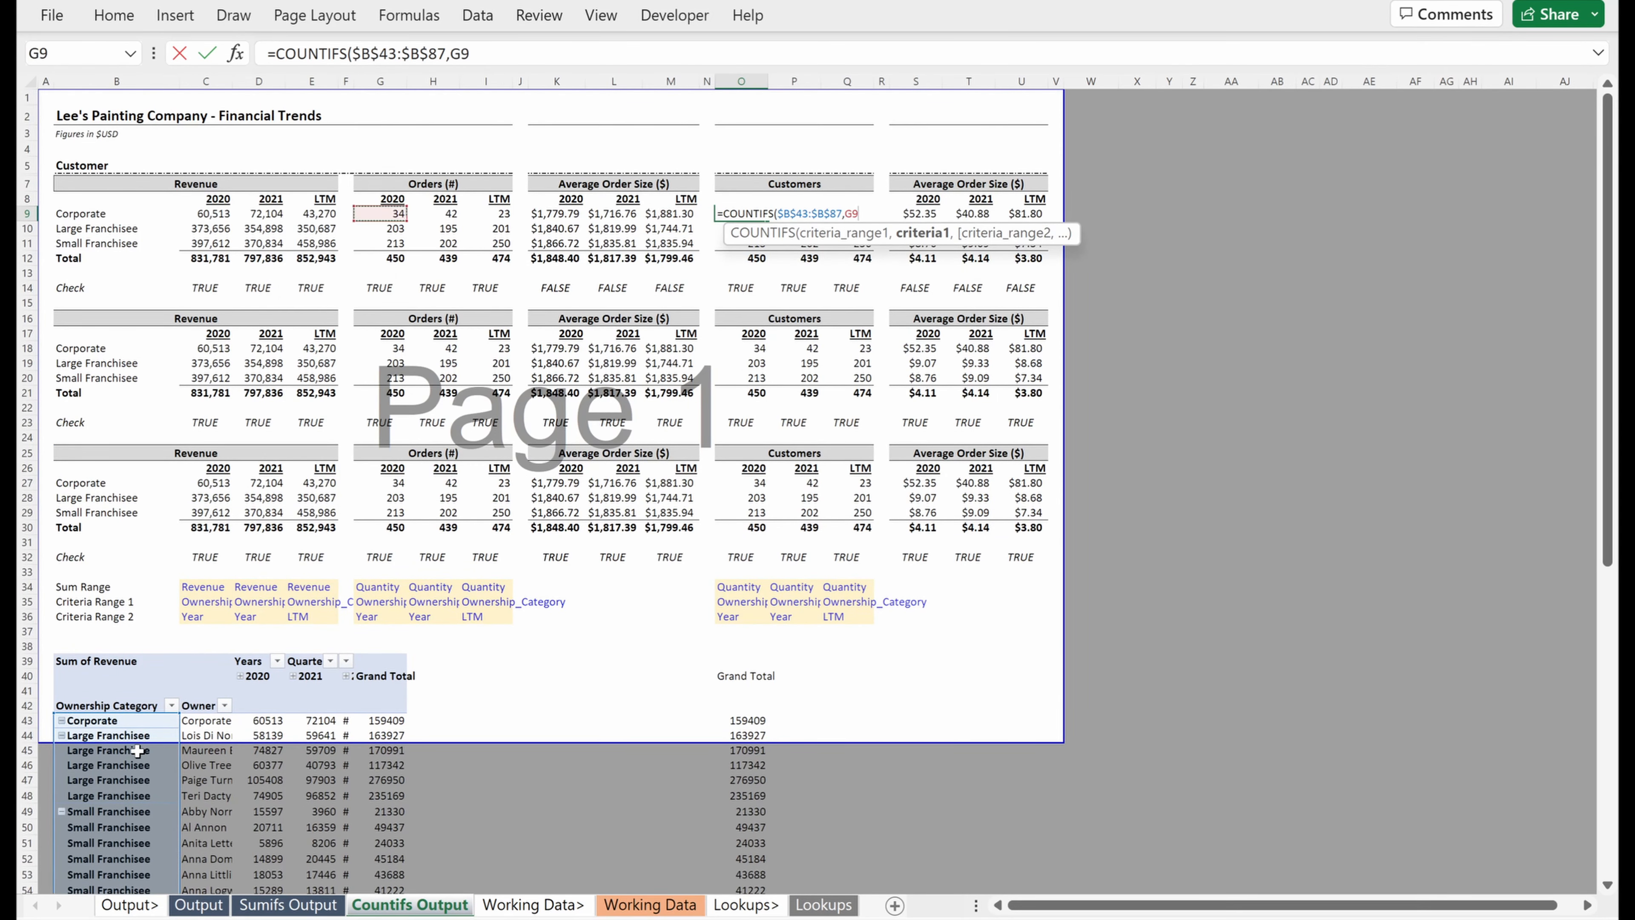
key(Left)
key(Left)
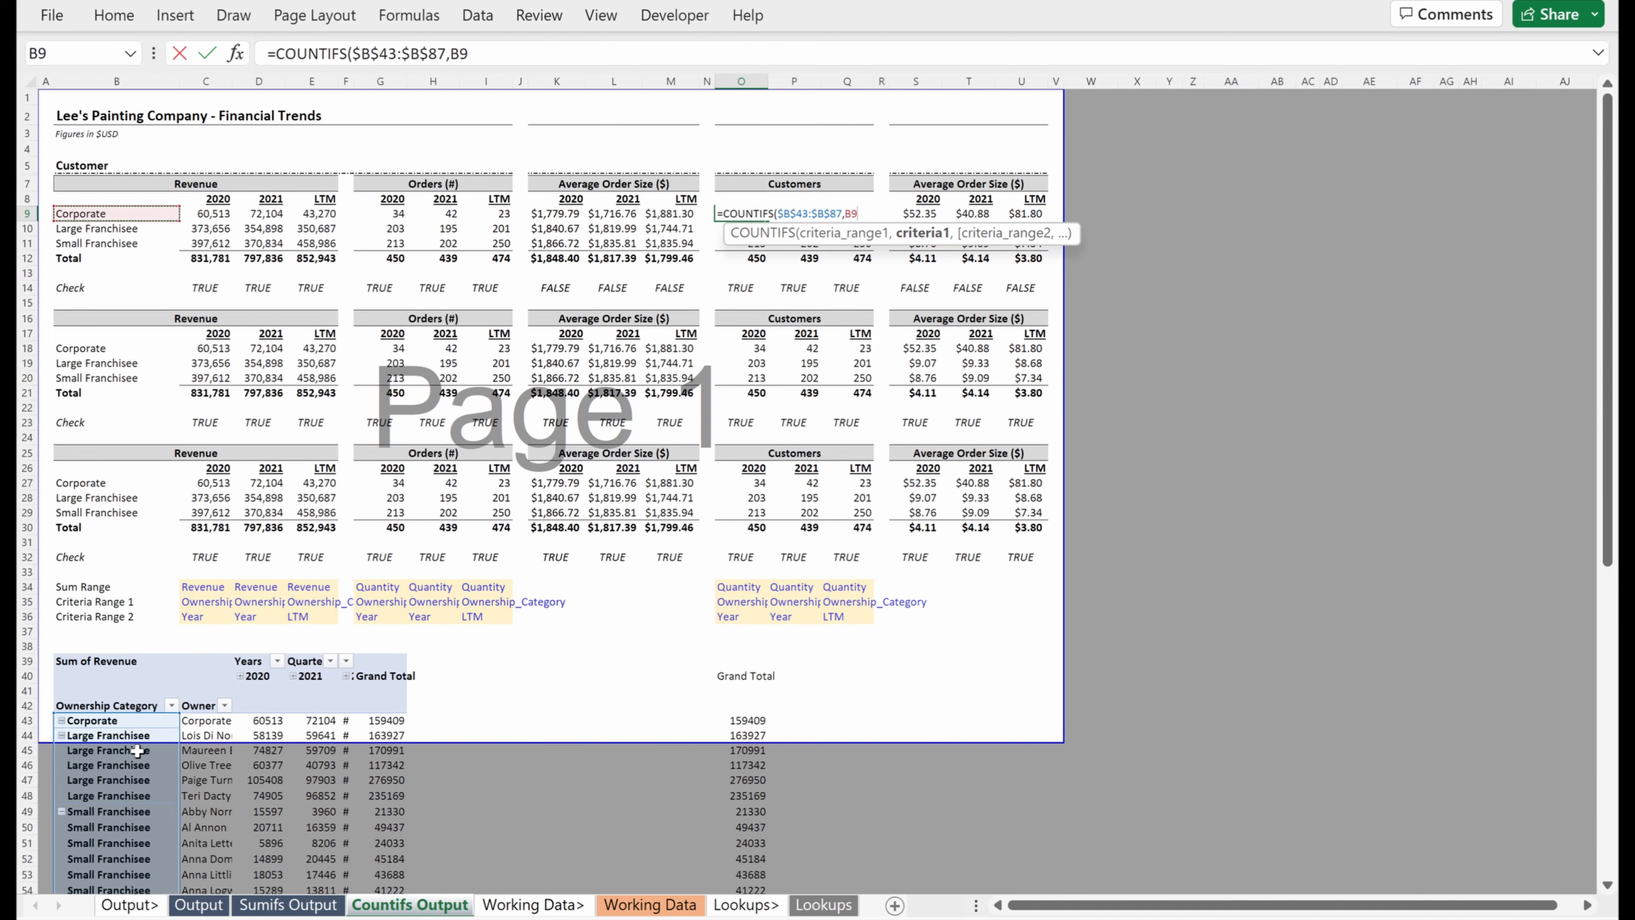
key(F4)
key(F4)
text(,)
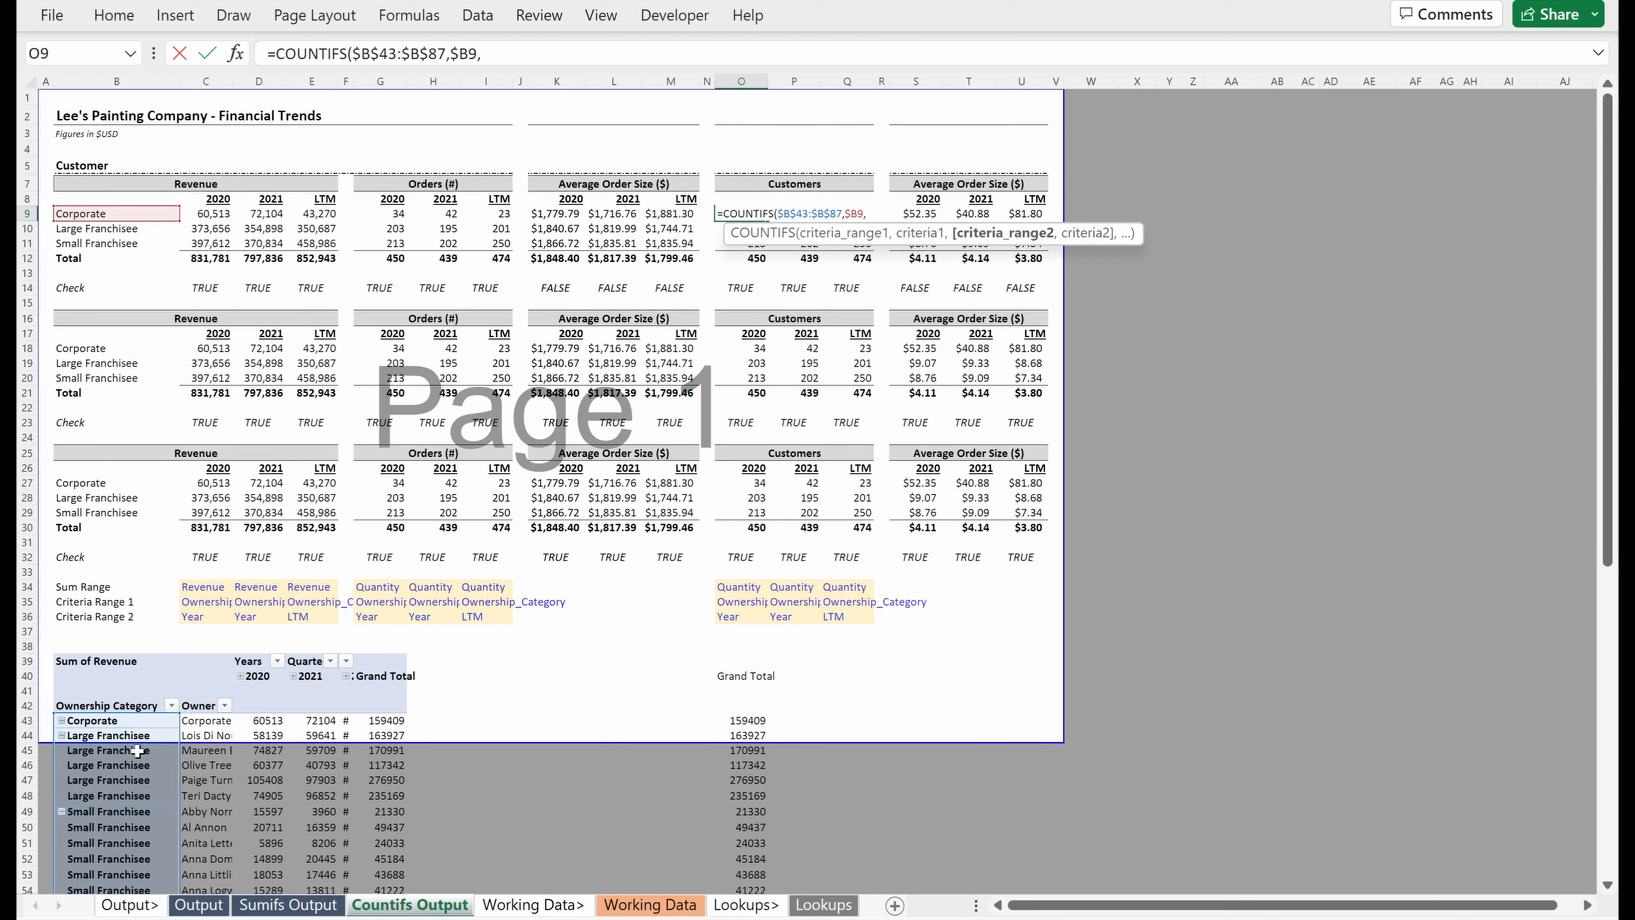
- Add the pivot's 2020 revenue range D$43:D$87 with the criterion ">0" and enter the COUNTIFS formula in O9
click(264, 718)
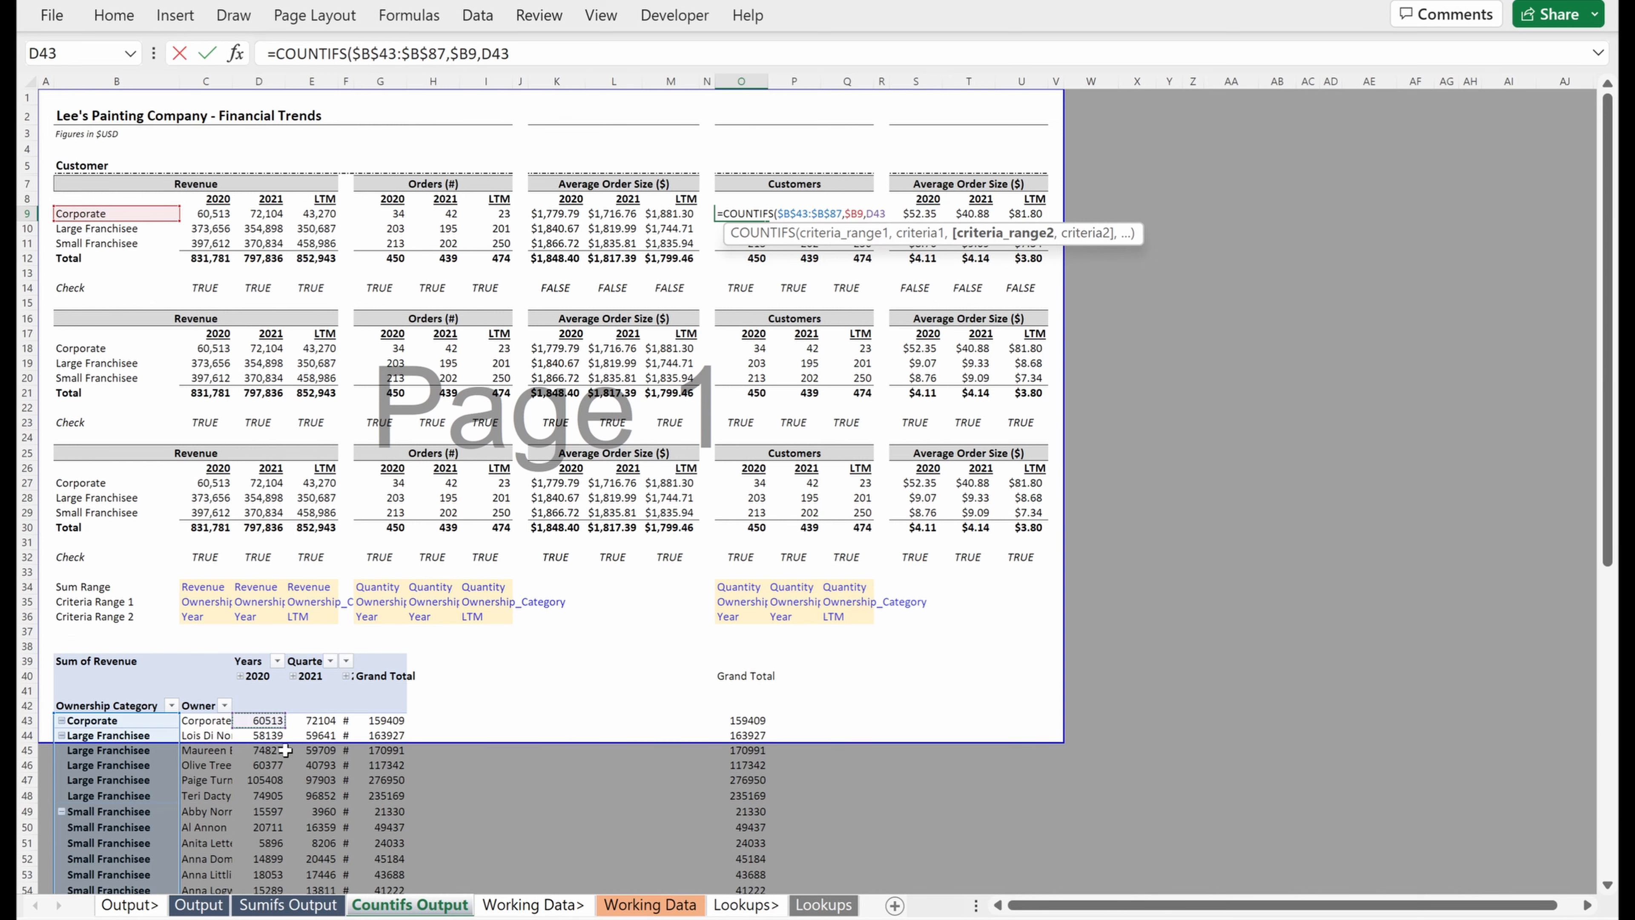
key(ctrl+shift+Down)
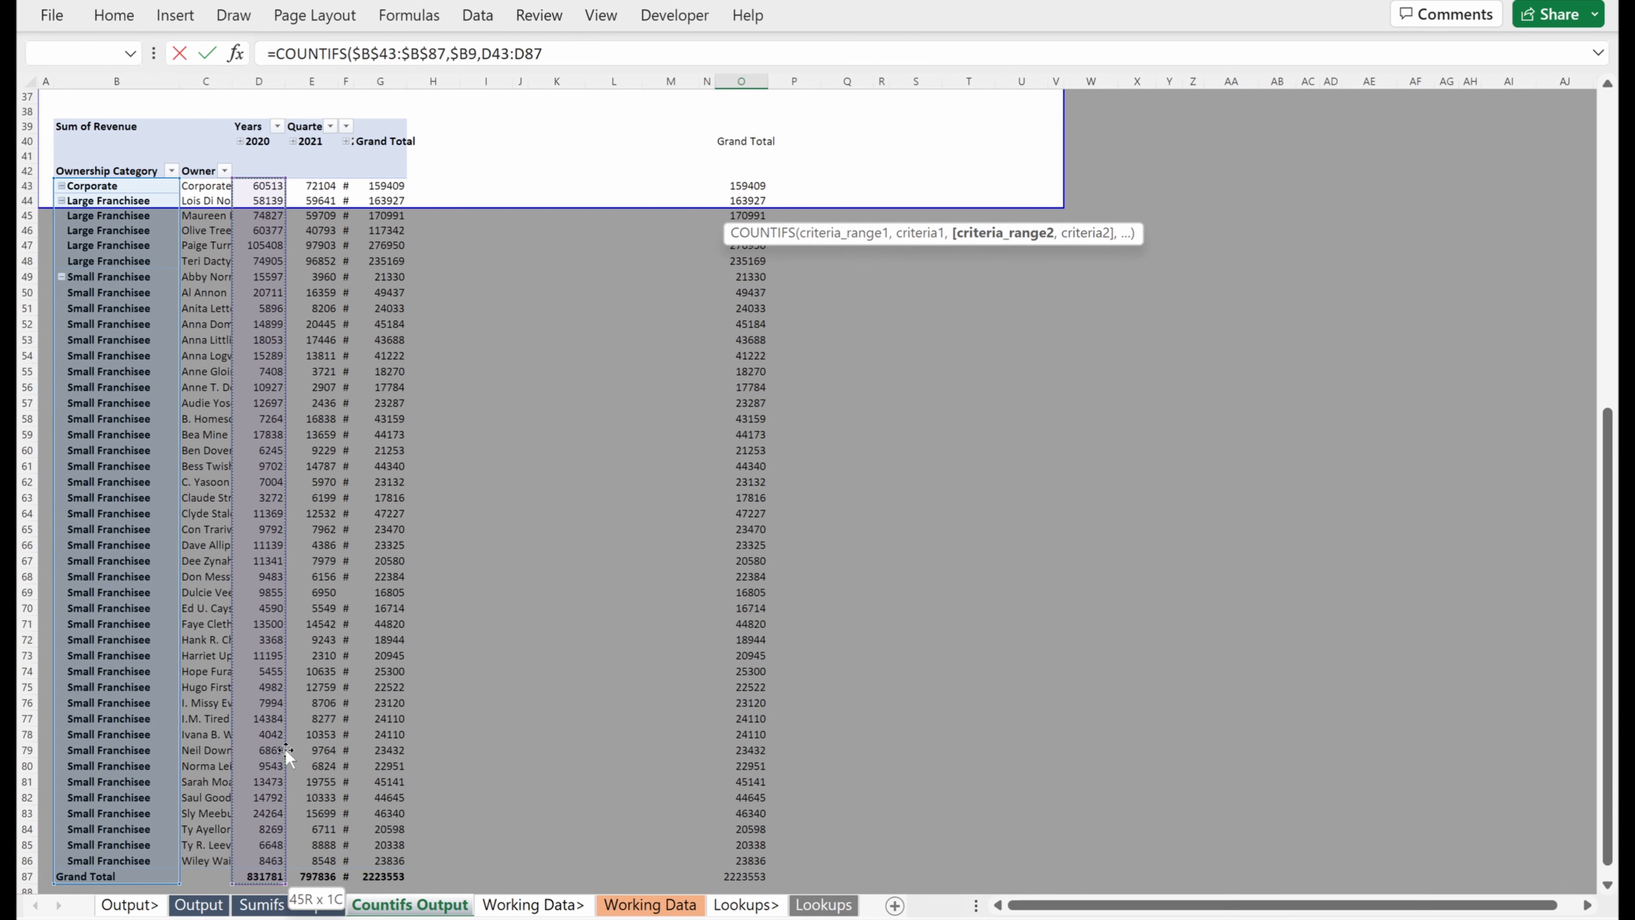
key(F4)
key(F4)
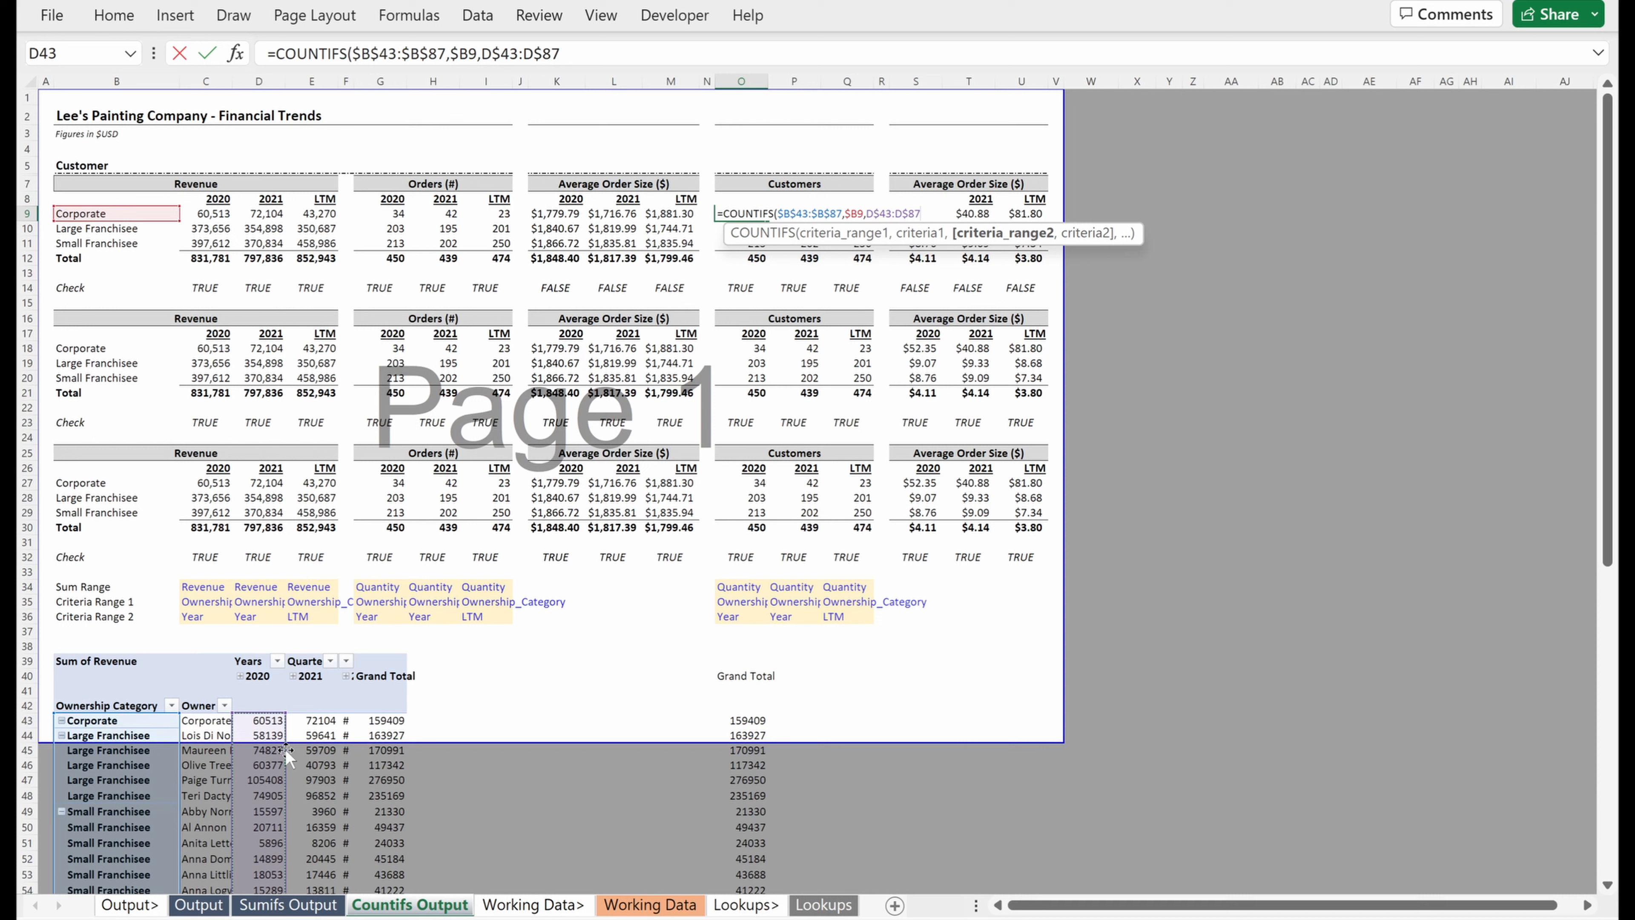
text(,)
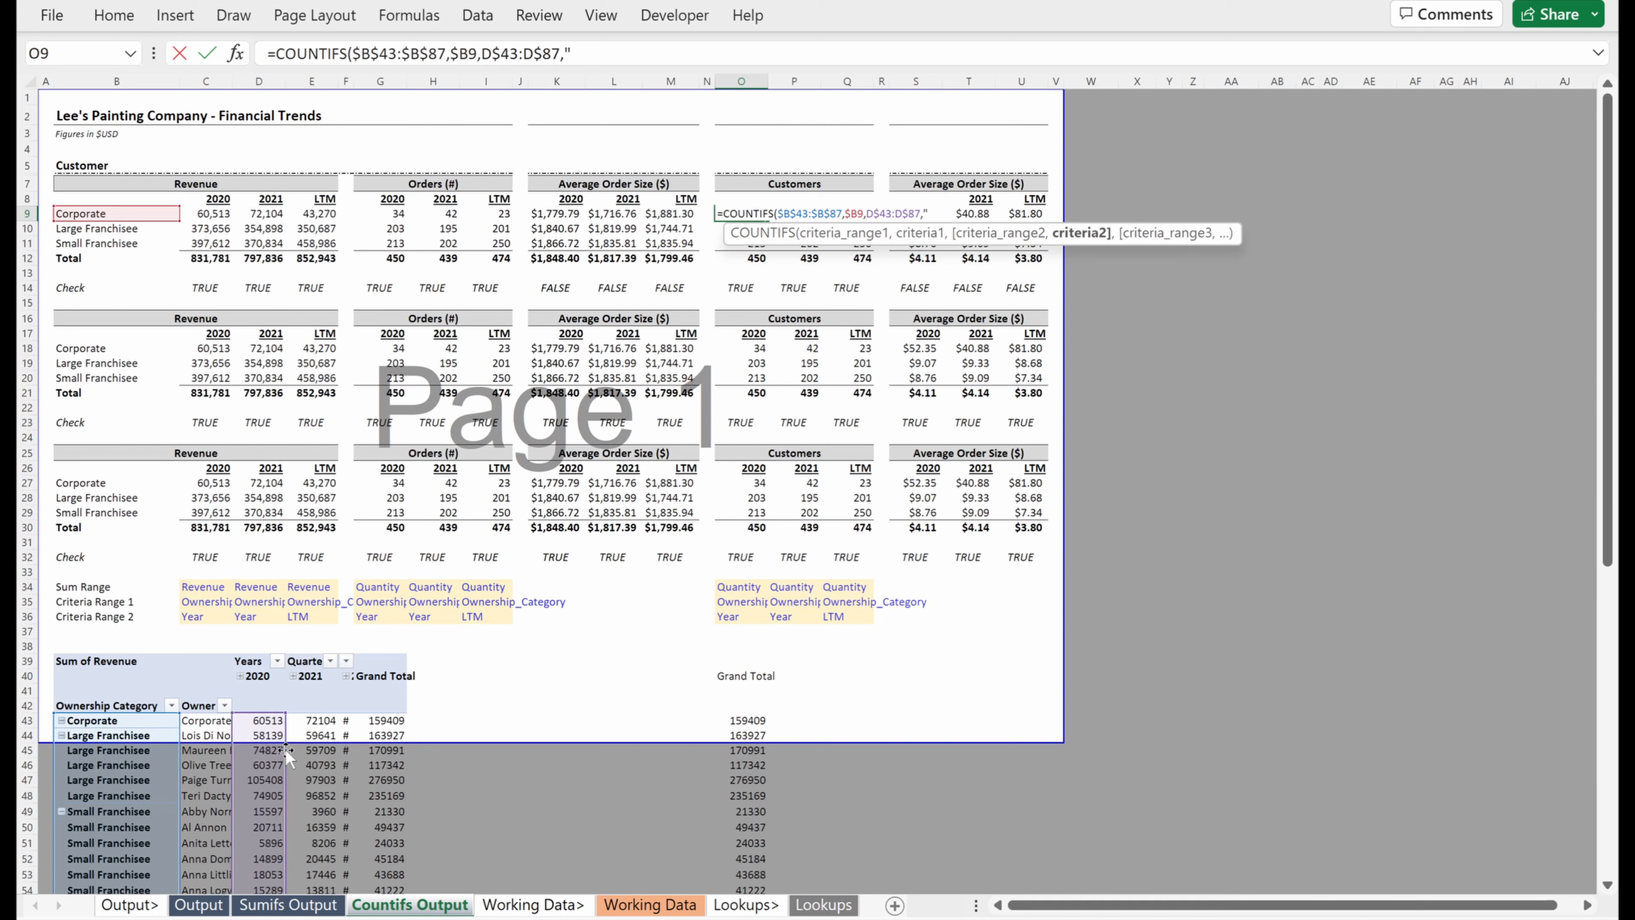
text(">0")
key(Return)
key(Up)
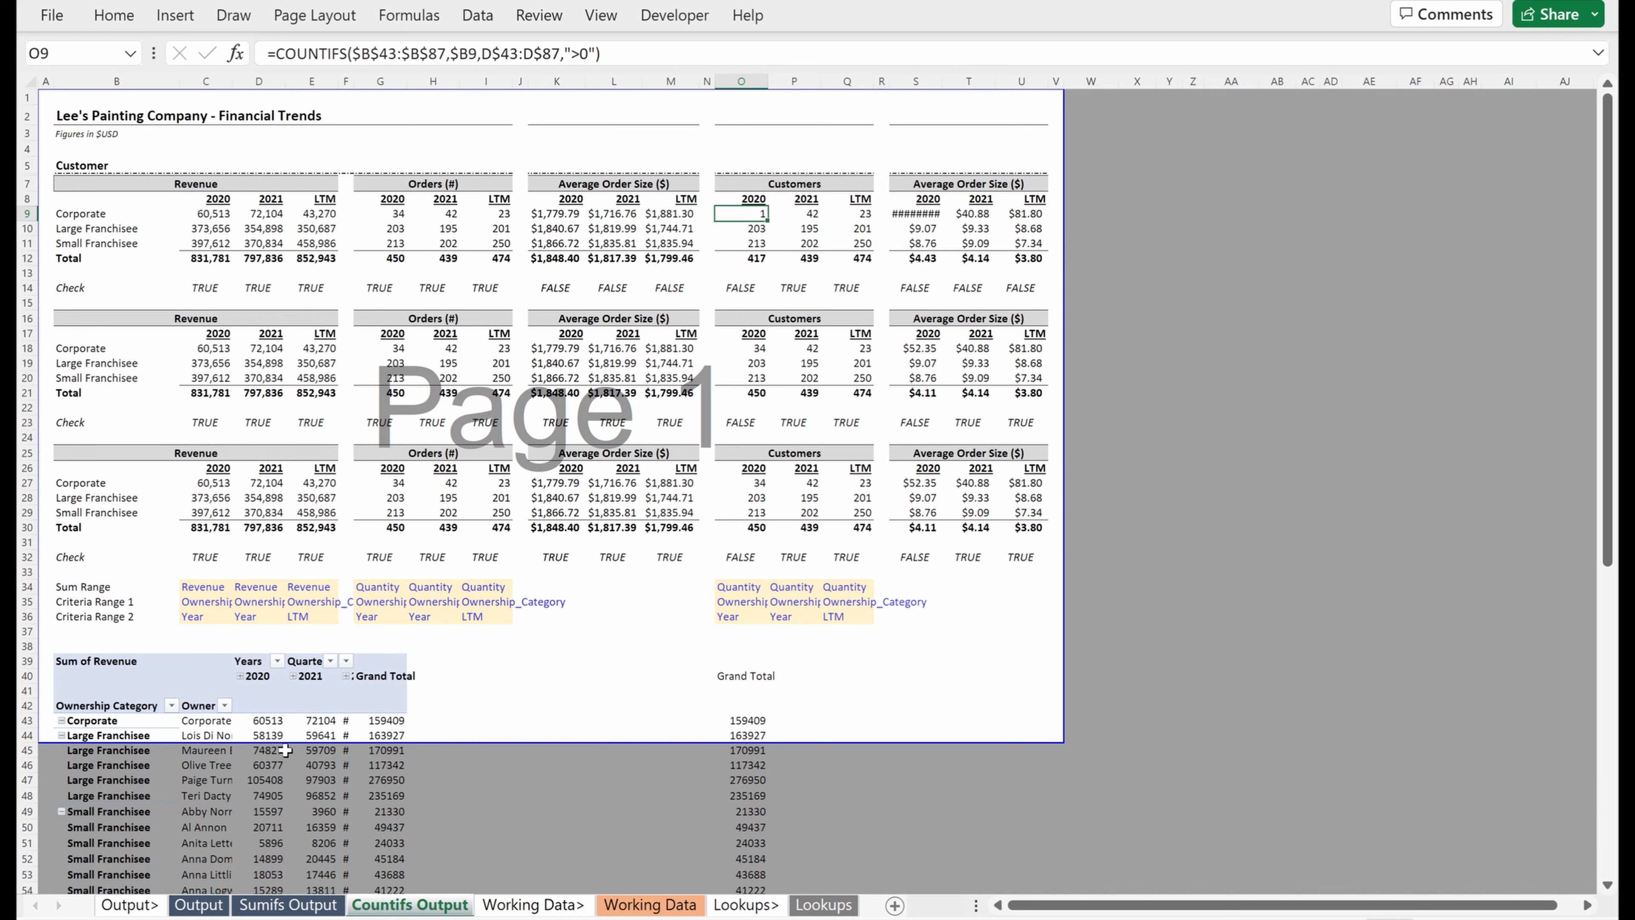
- Fill the O9 customer count formula across to P9 and down through row 11
key(shift+Right)
key(ctrl+r)
key(shift+Down)
key(shift+Down)
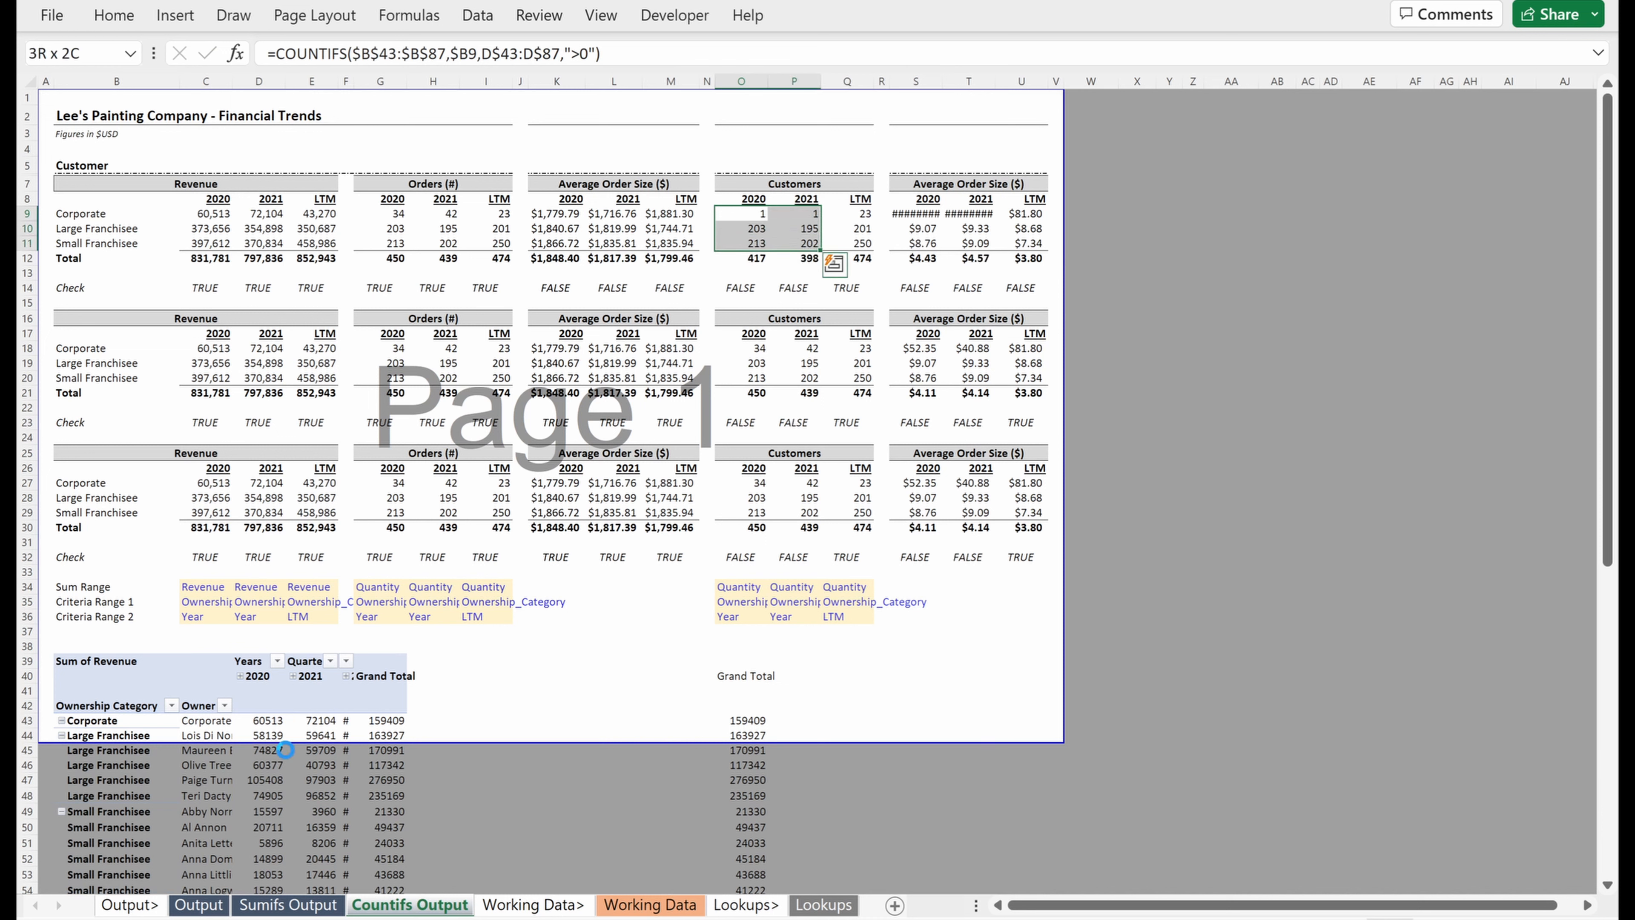
key(ctrl+d)
- Examine the cell references of the Customers formulas in O10, P10, P9 and Q9
key(Down)
key(F2)
key(Escape)
key(Right)
key(F2)
key(Escape)
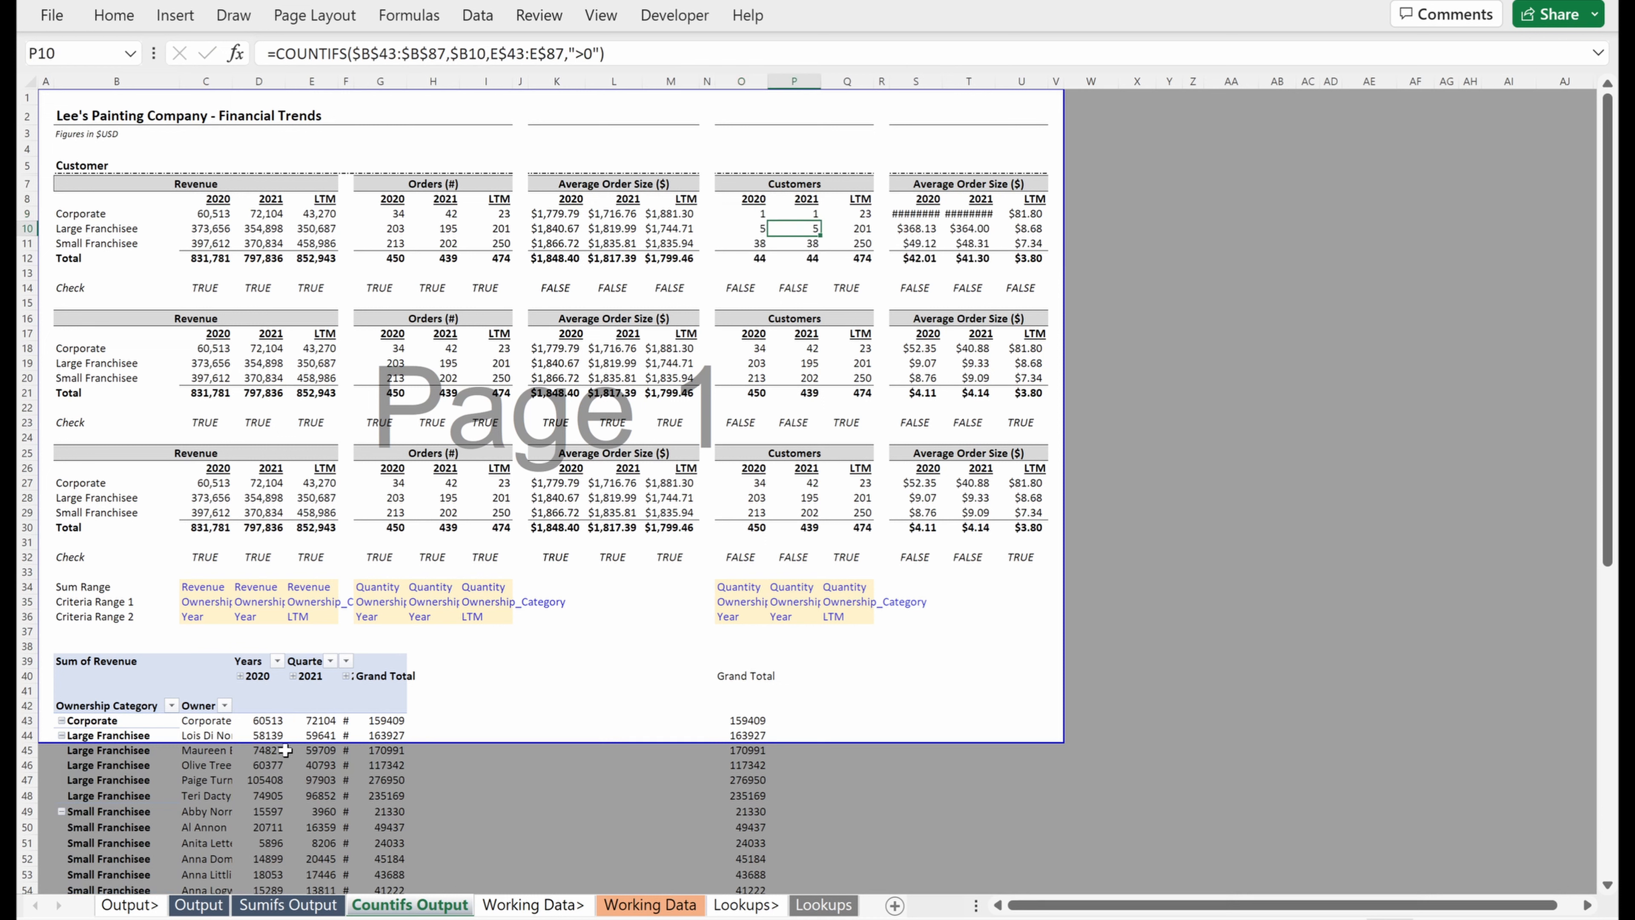
key(Up)
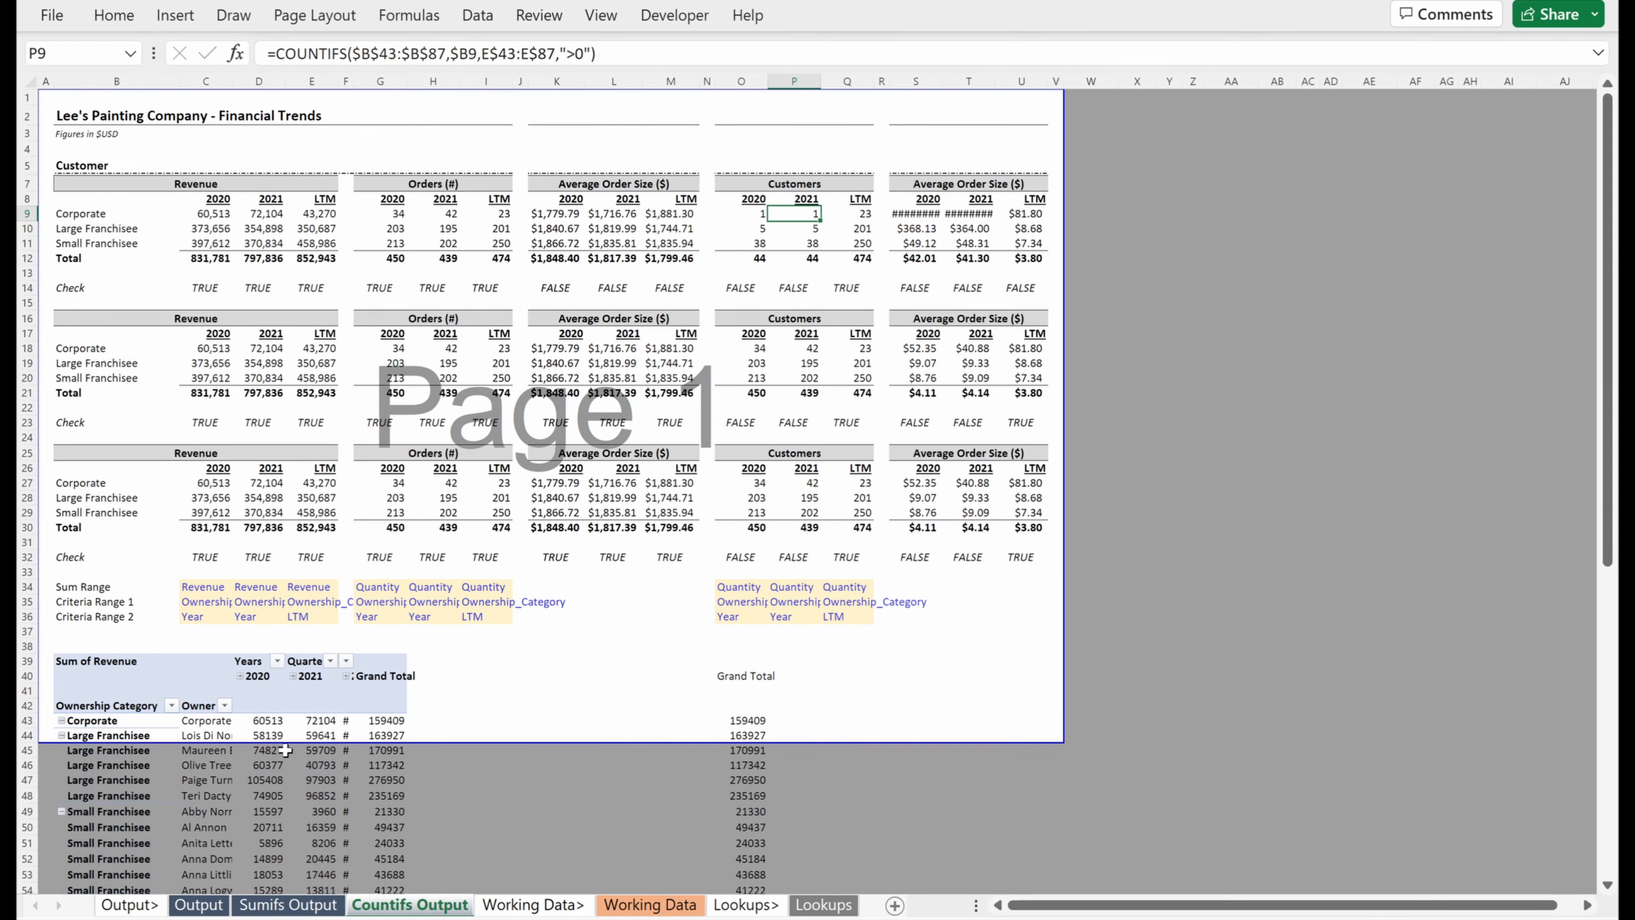
key(F2)
key(Escape)
key(F2)
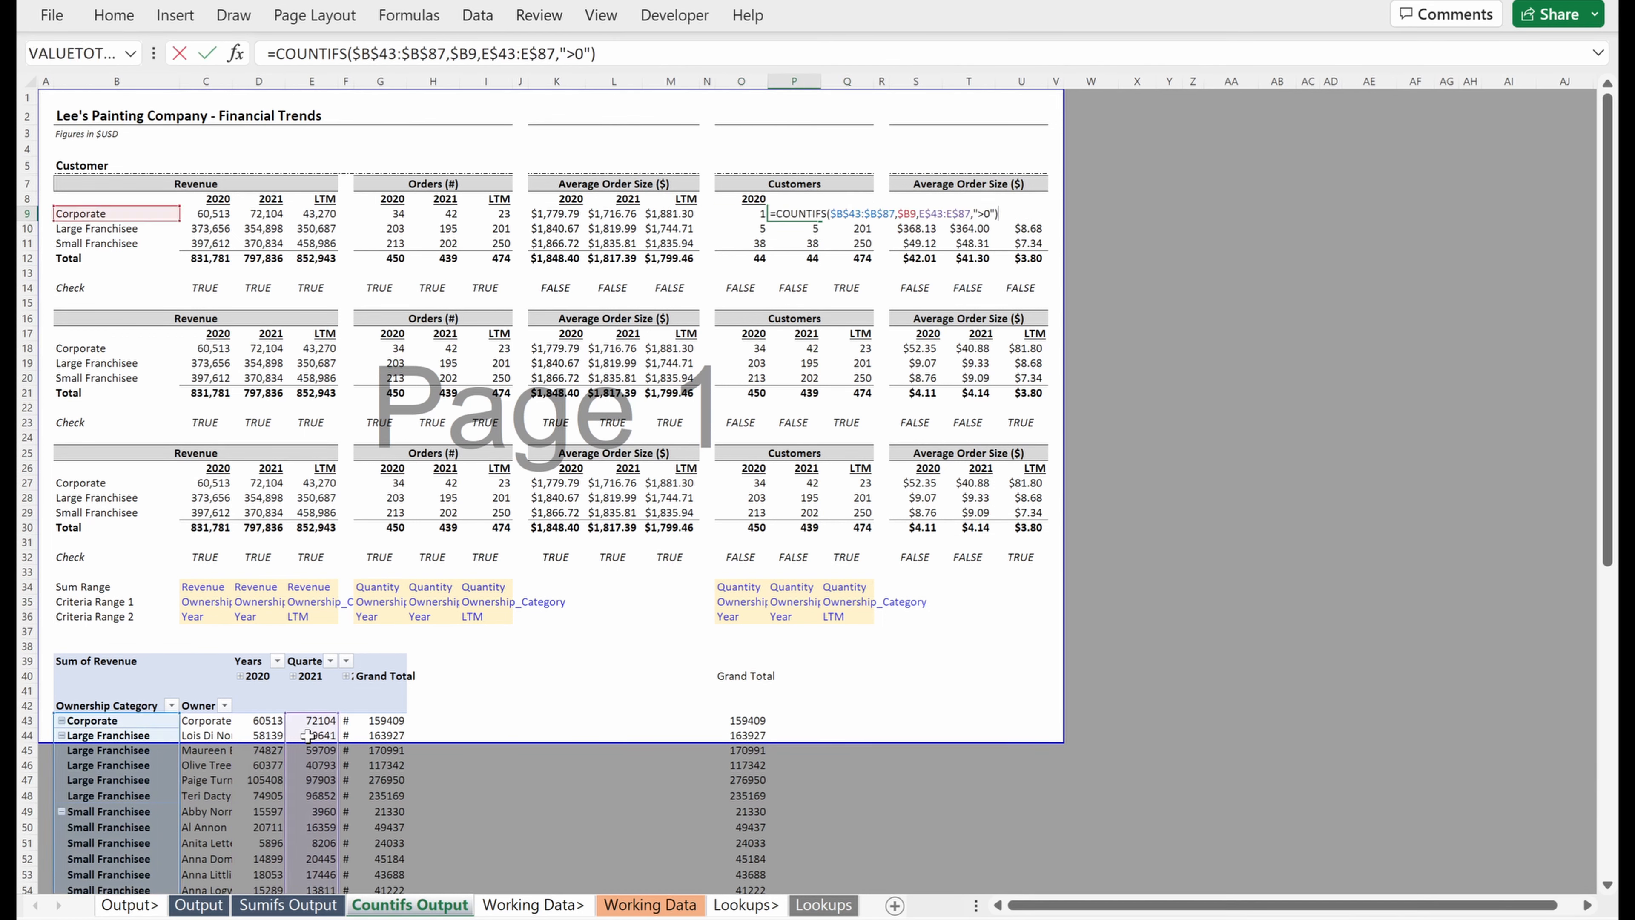
key(Escape)
key(Right)
key(F2)
key(Escape)
- Copy the whole Sum of Revenue pivot table at B39 and paste the duplicate at I39
scroll(276, 666, down, 10)
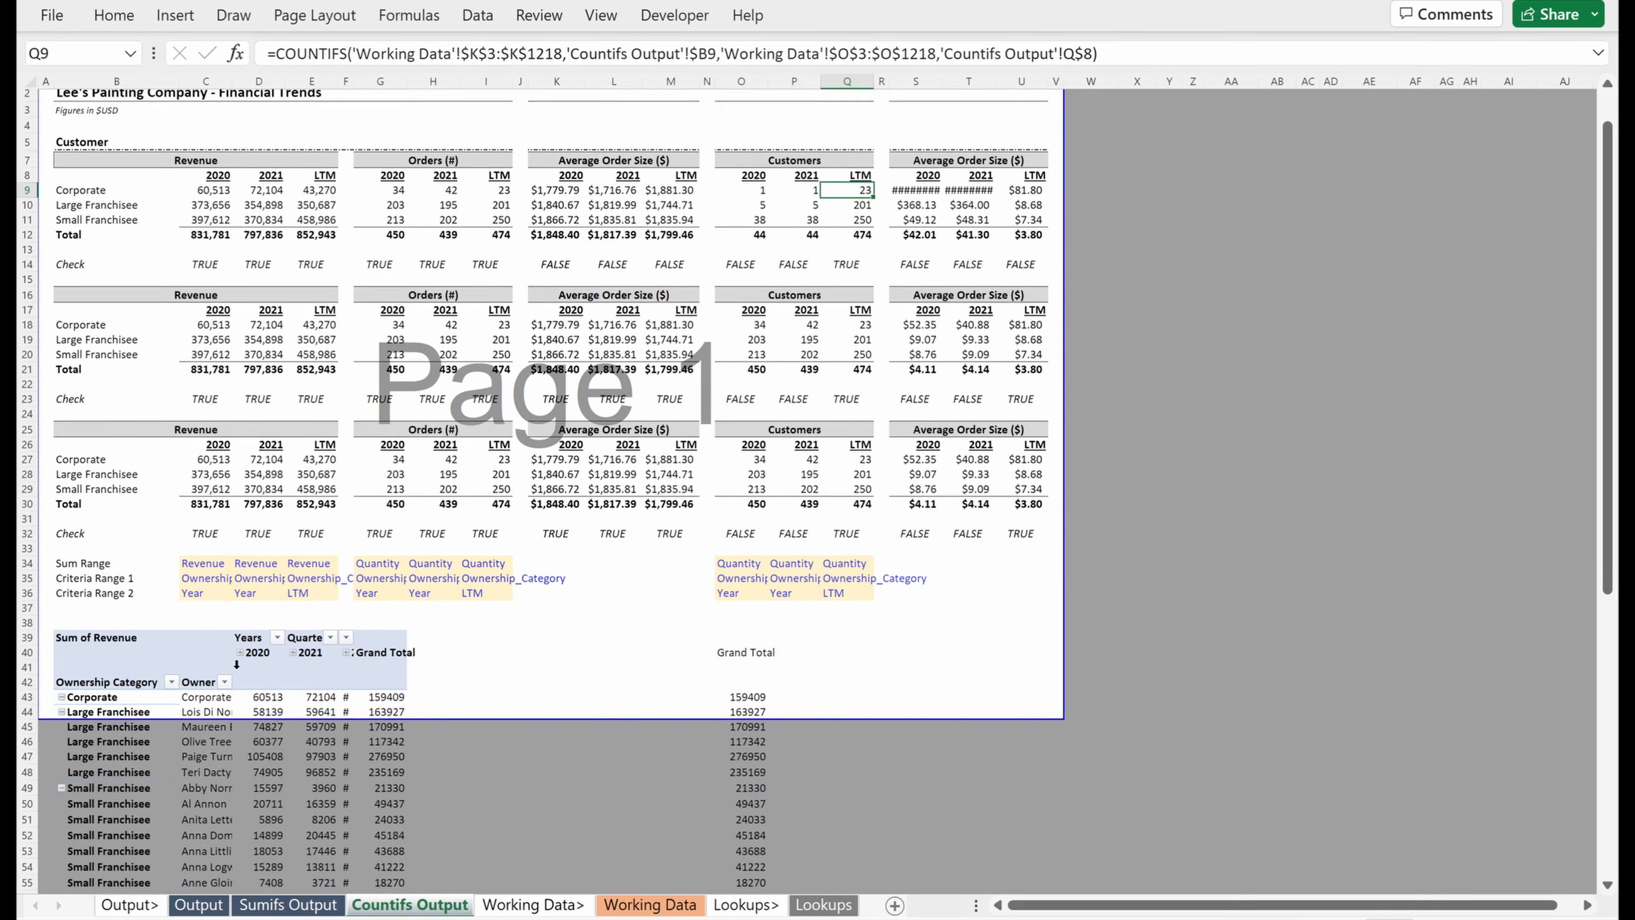
click(72, 233)
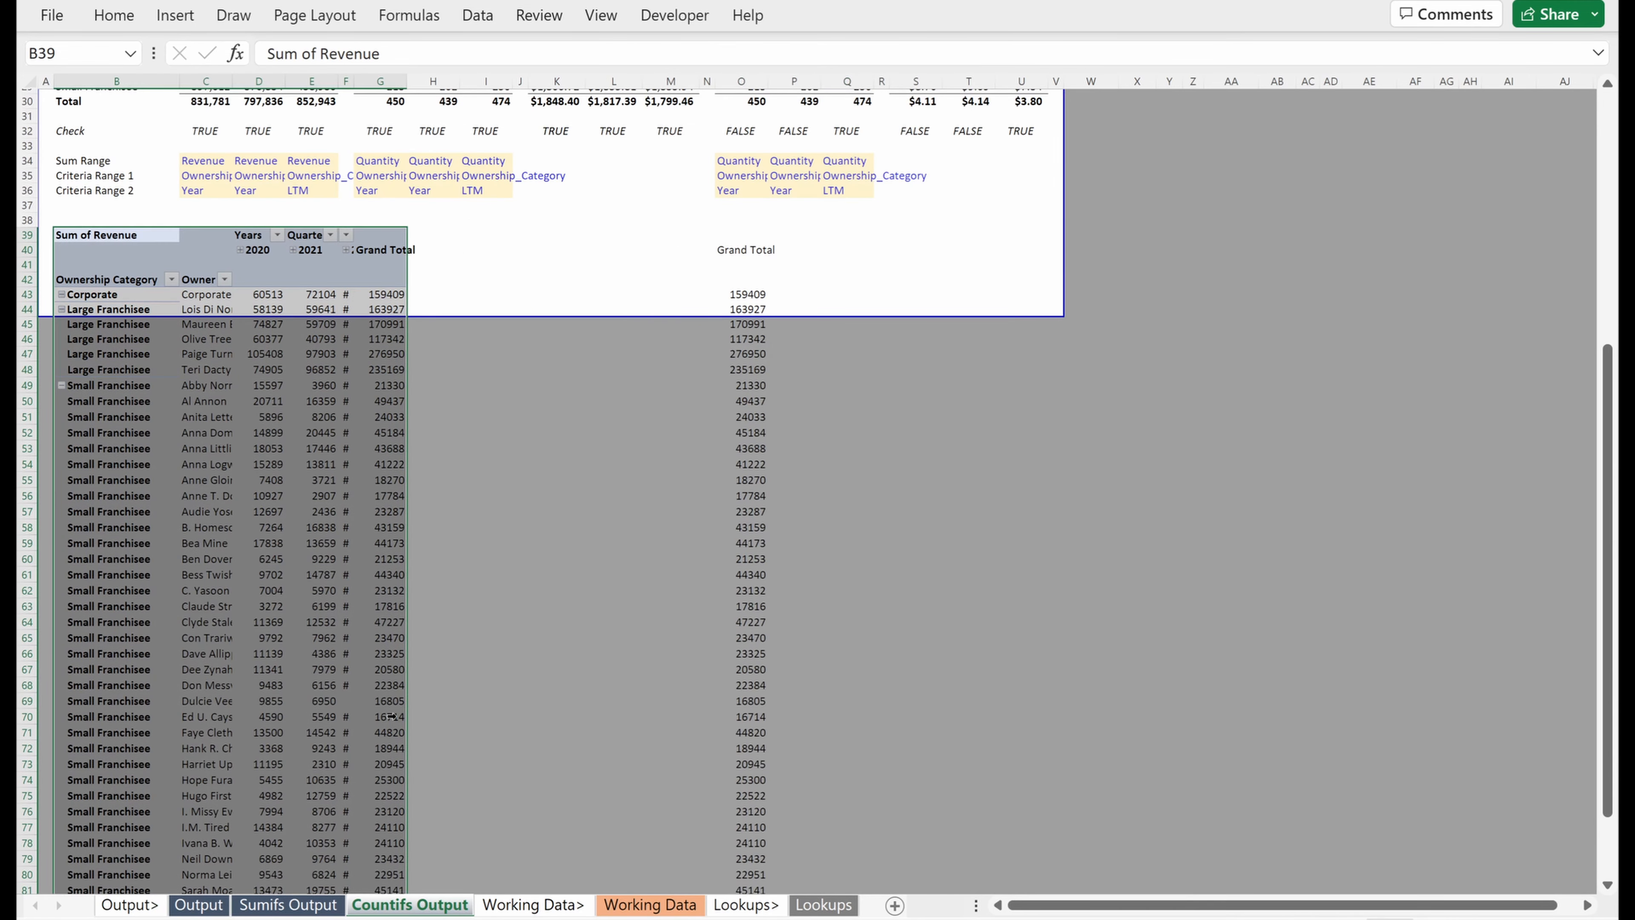
key(ctrl+c)
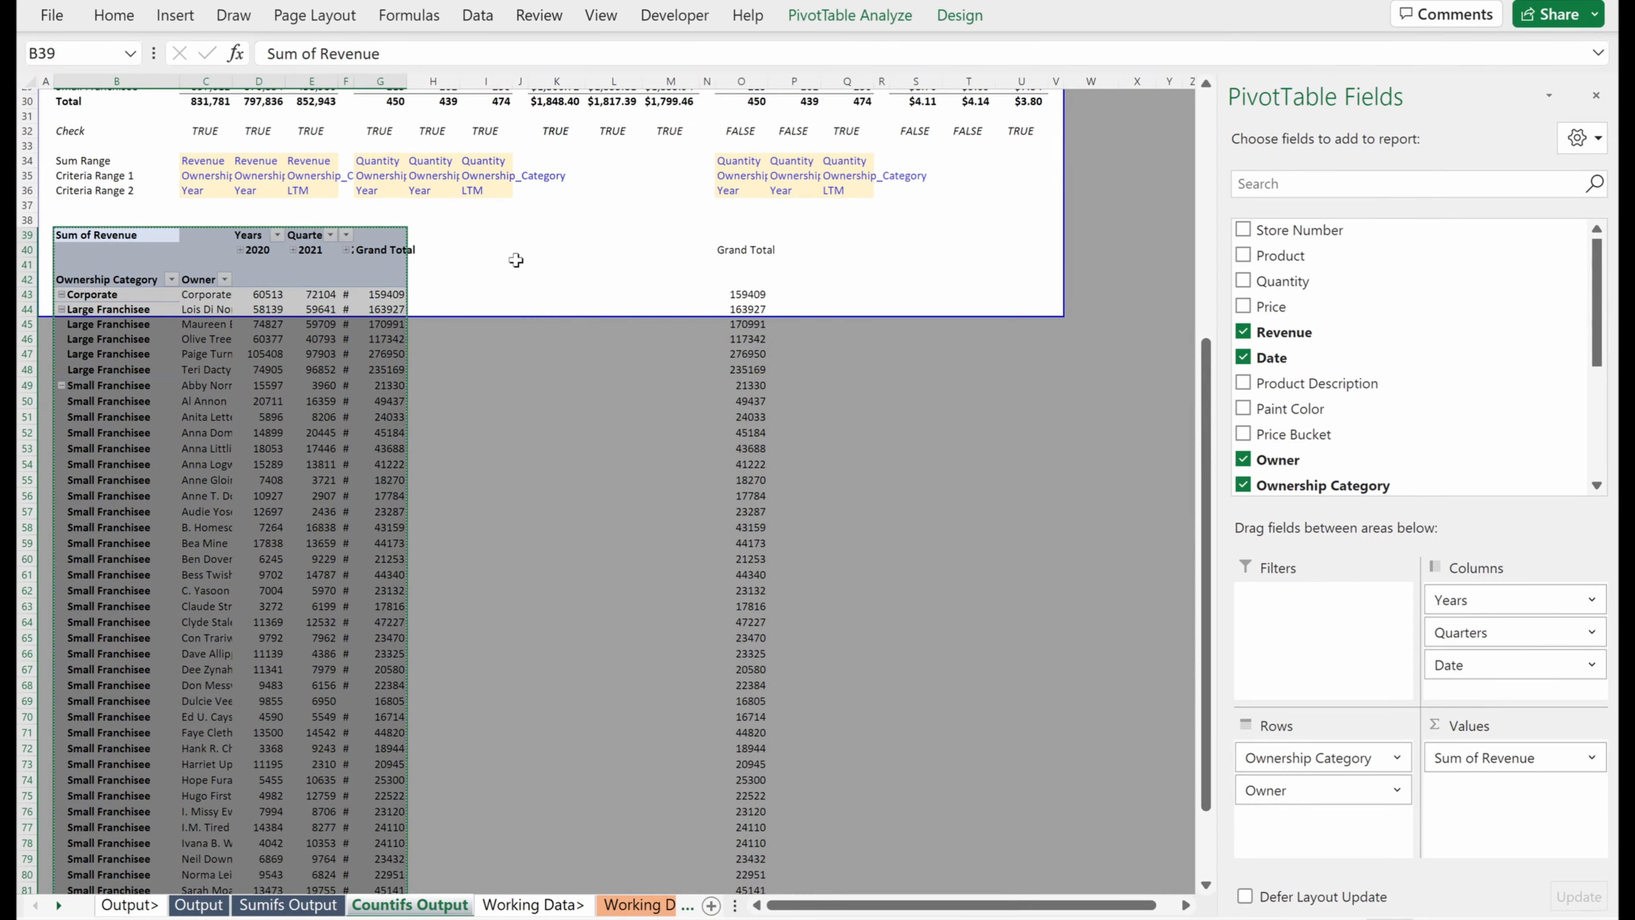
click(475, 234)
key(ctrl+v)
- Remove the Date, Quarters and Years fields from the duplicated pivot table
click(670, 369)
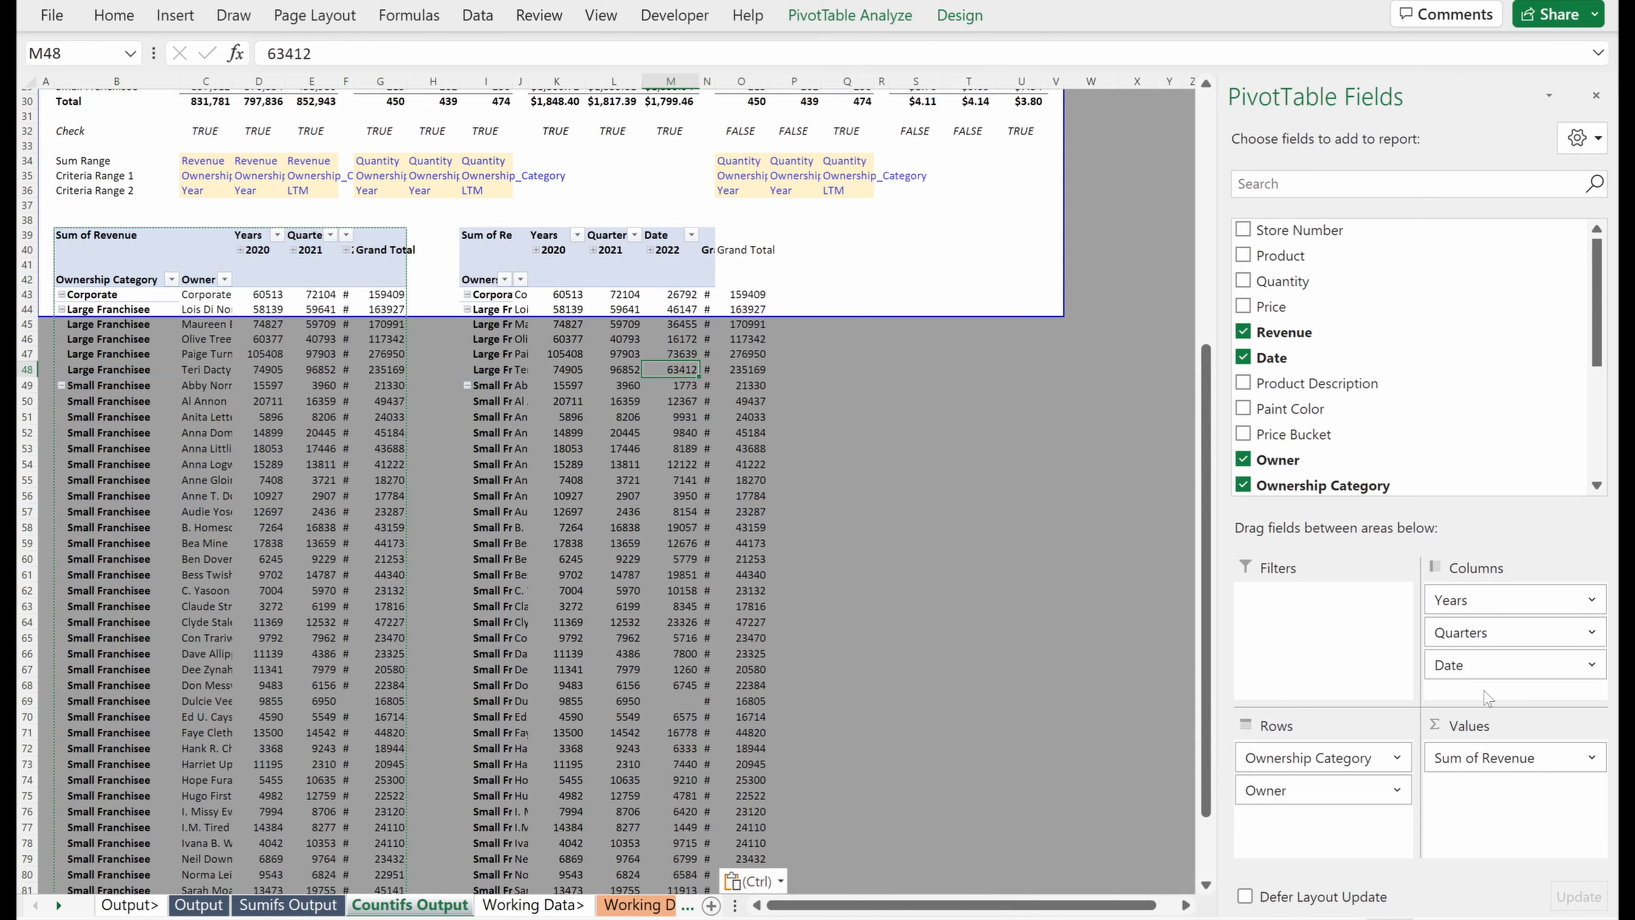
click(1244, 357)
scroll(1261, 361, down, 3)
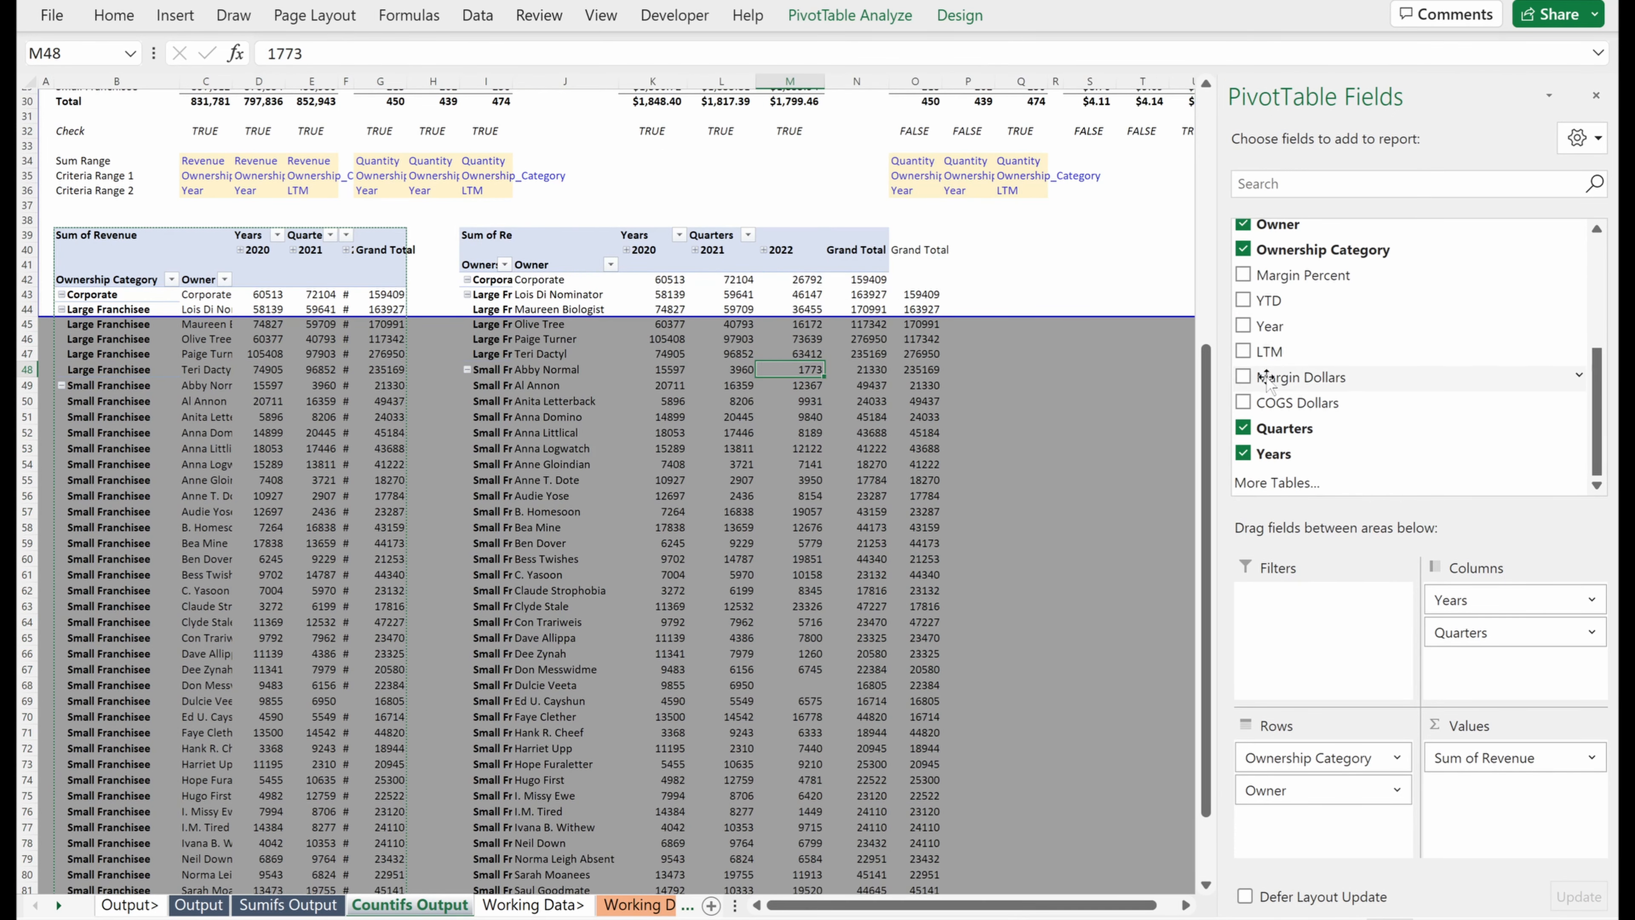
click(1244, 428)
click(1243, 453)
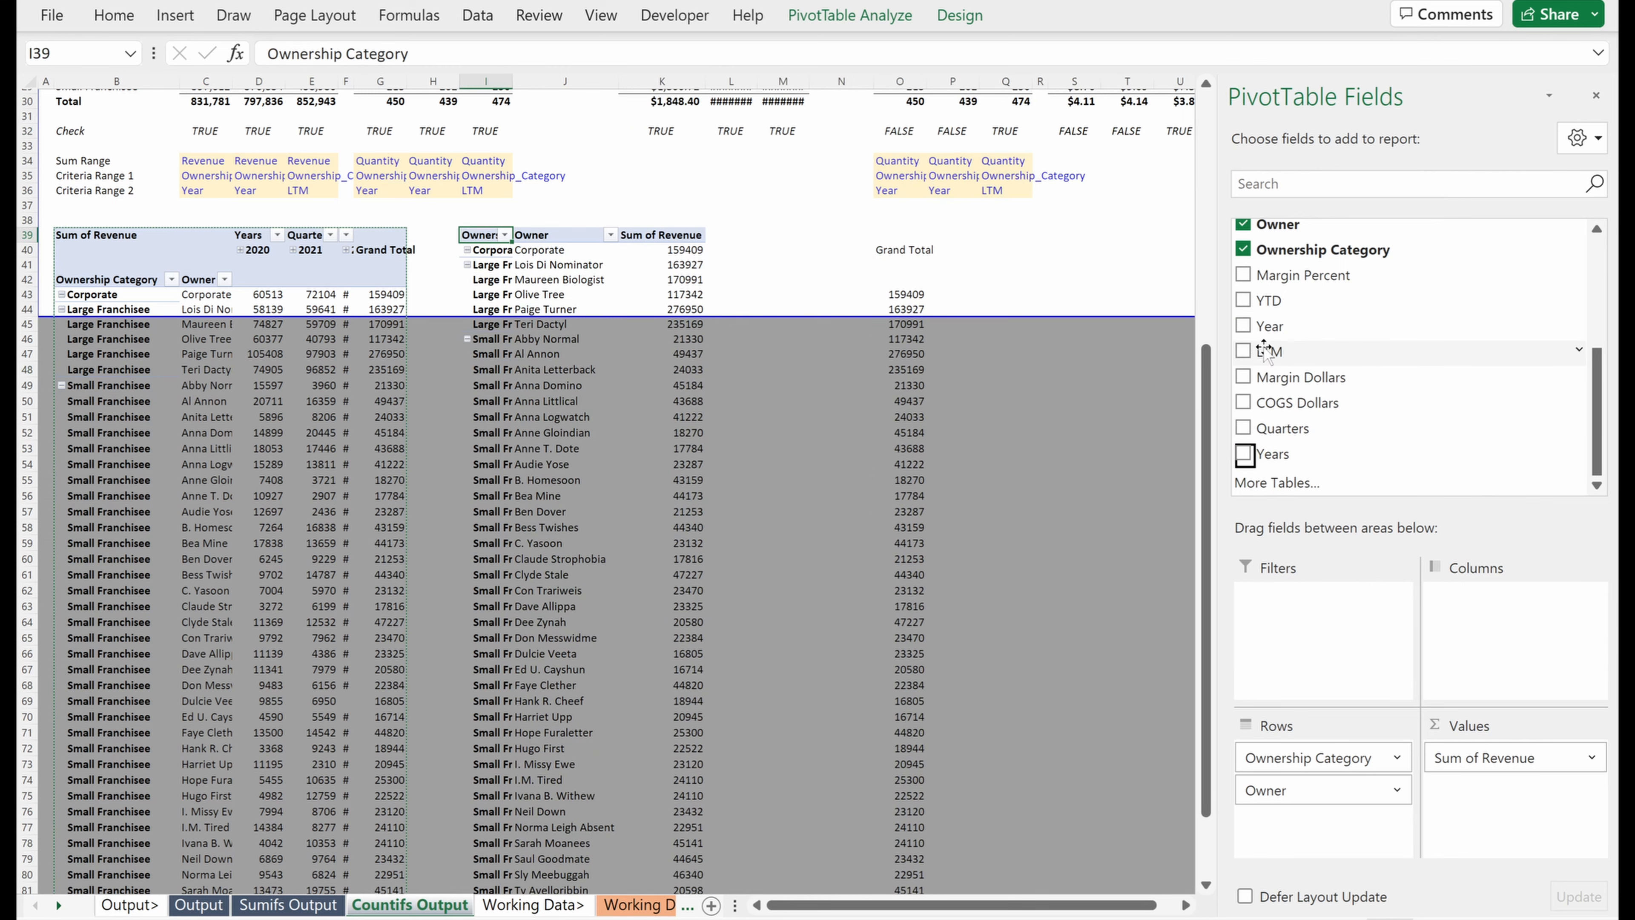
- Add LTM as the column field of the duplicated pivot table and select cell L41
drag(1261, 350, 1448, 644)
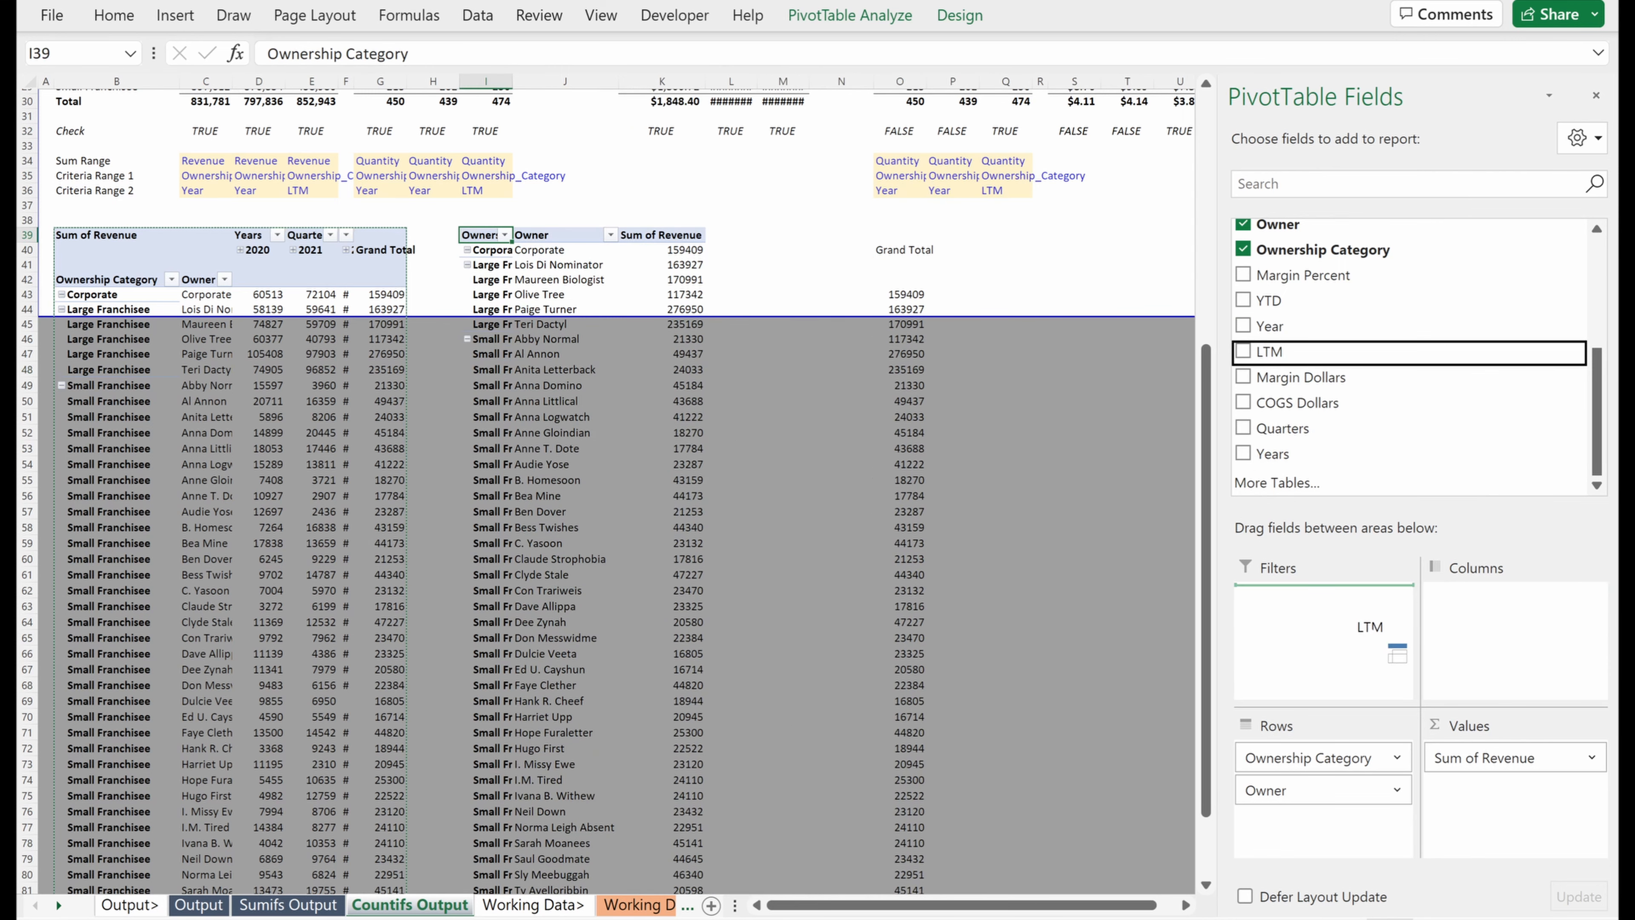
drag(1393, 652, 1500, 644)
click(699, 265)
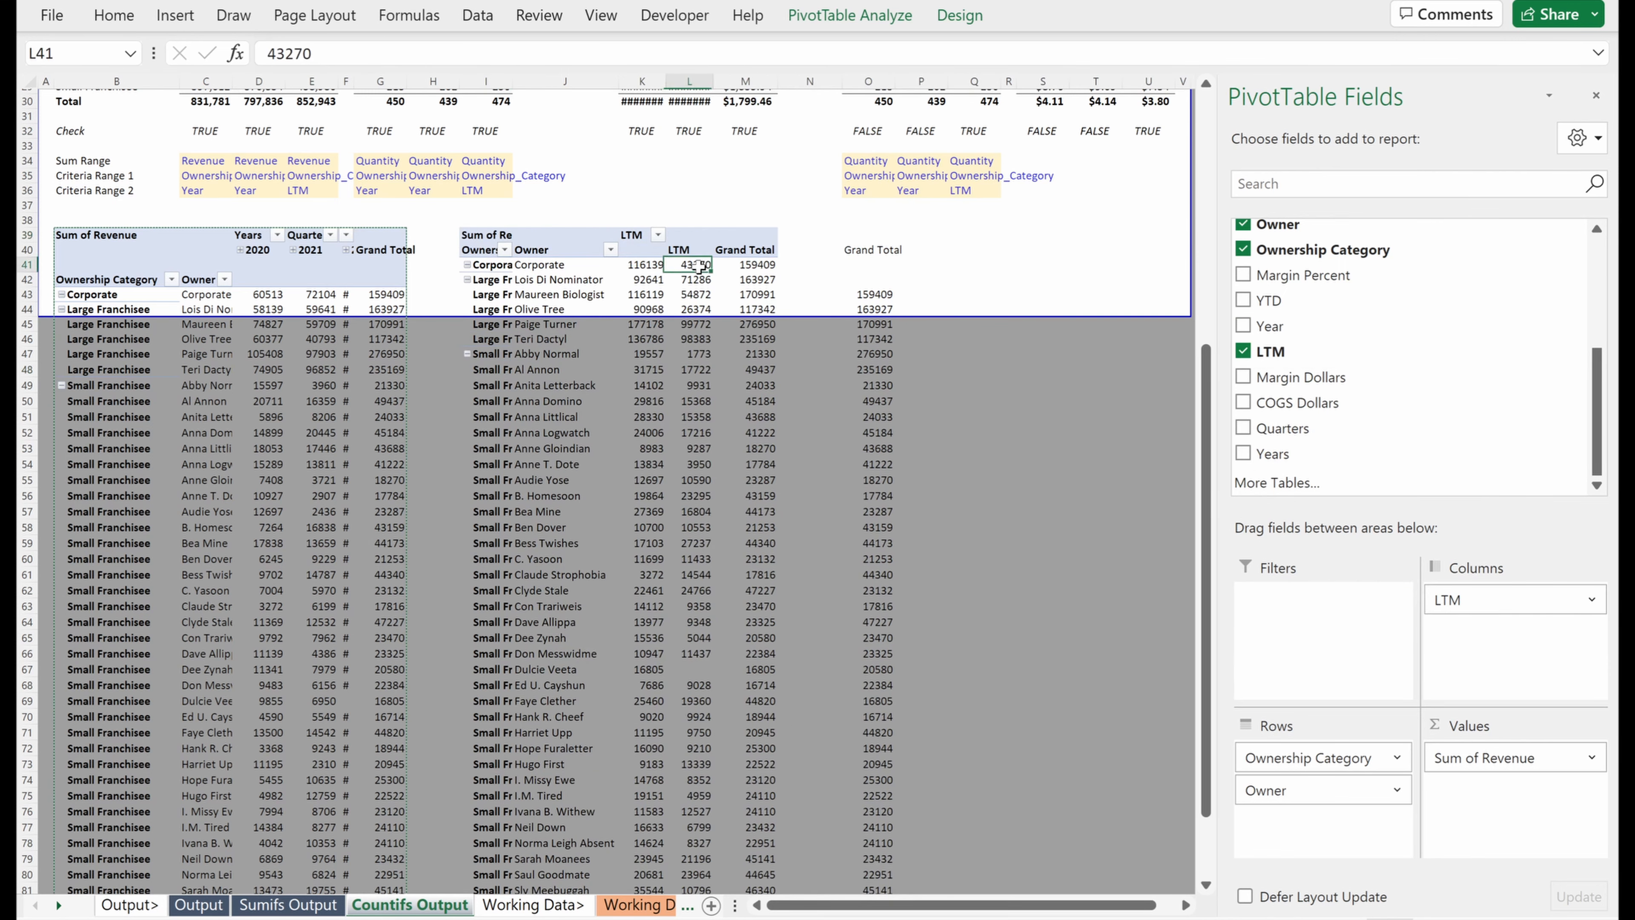
- Examine how far the LTM column of the duplicated pivot table extends, from L41 down to its Grand Total row
key(ctrl+shift+Down)
key(ctrl+shift+Down)
key(ctrl+shift+Down)
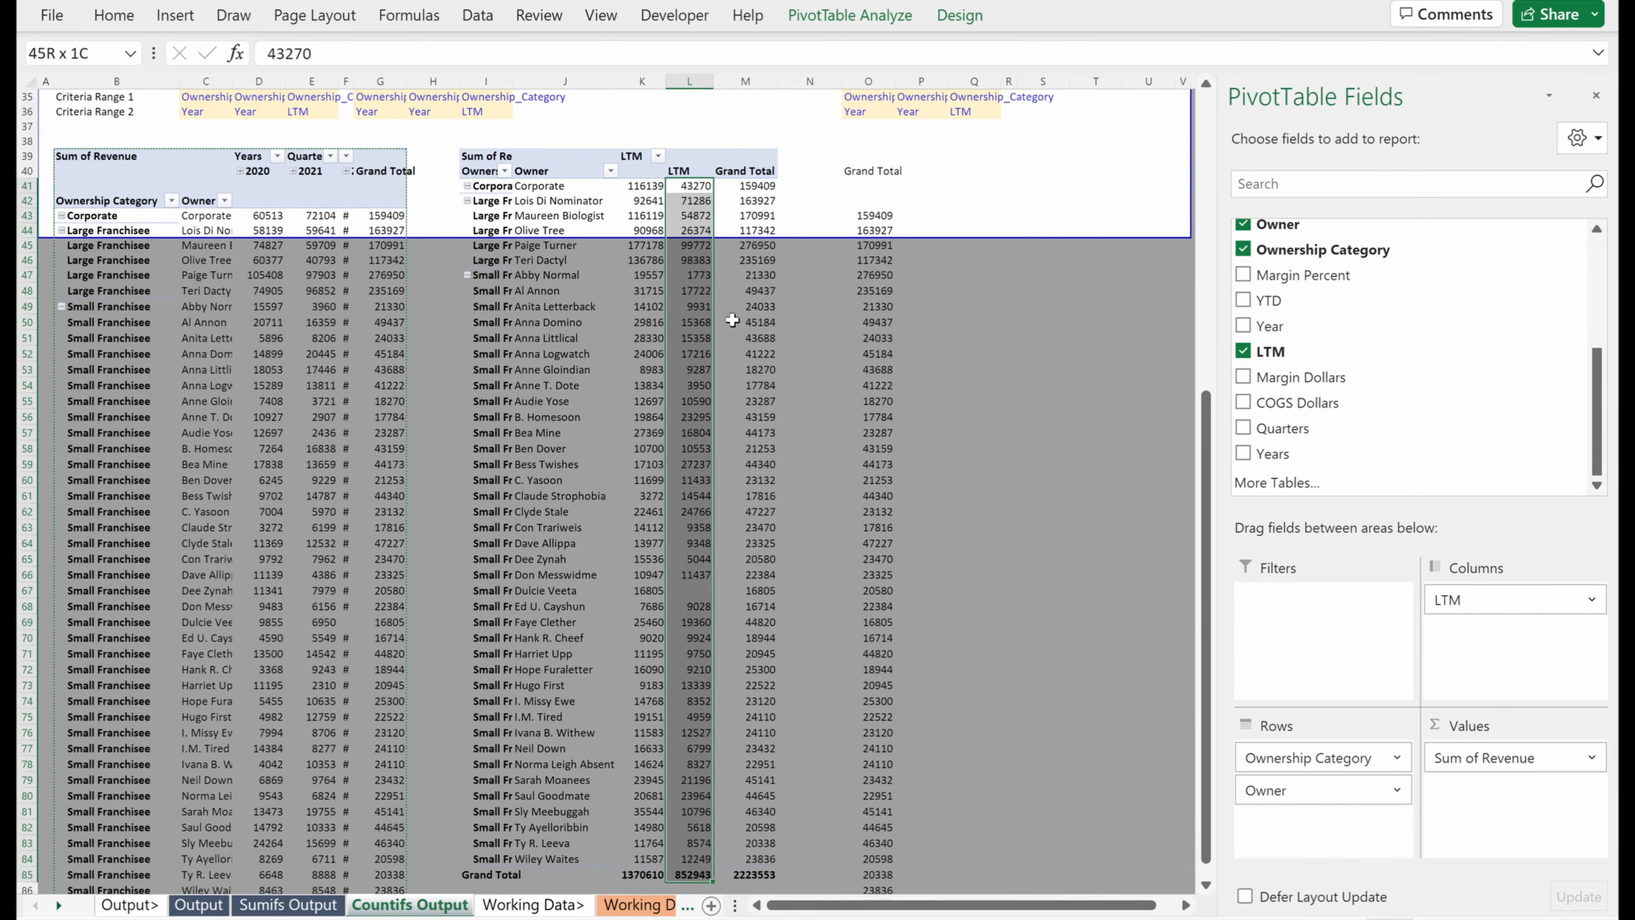
key(ctrl+shift+Down)
key(ctrl+shift+Up)
key(ctrl+shift+Up)
key(ctrl+shift+Up)
key(ctrl+shift+Up)
key(ctrl+shift+Up)
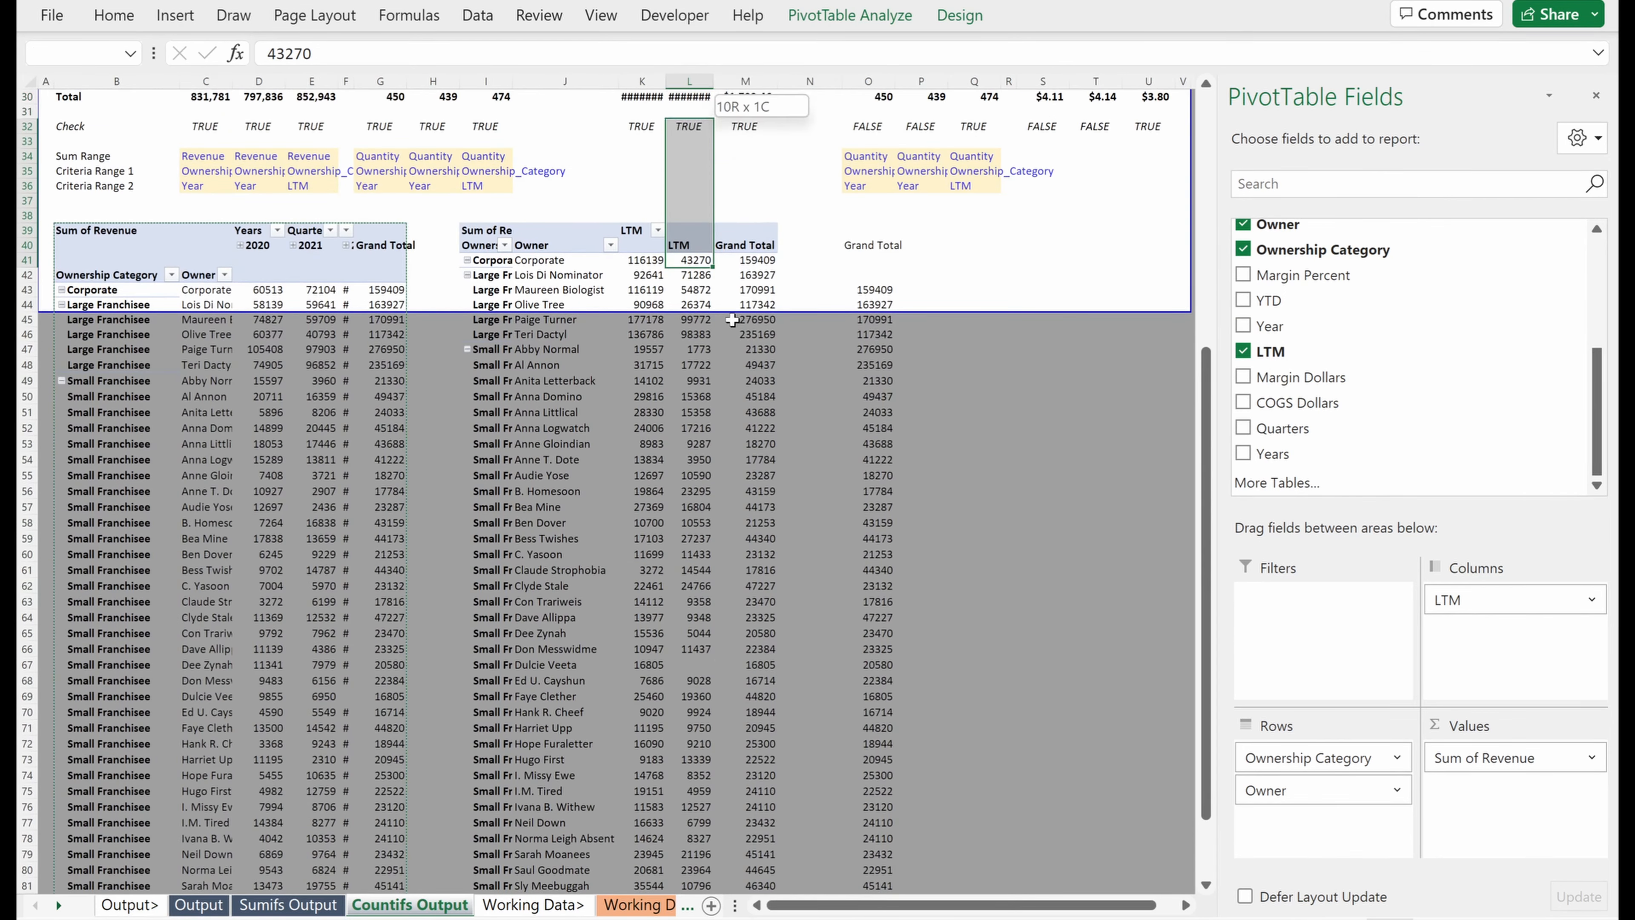
key(ctrl+shift+Down)
key(ctrl+shift+Down)
key(ctrl+shift+Down)
key(ctrl+shift+Down)
key(shift+Up)
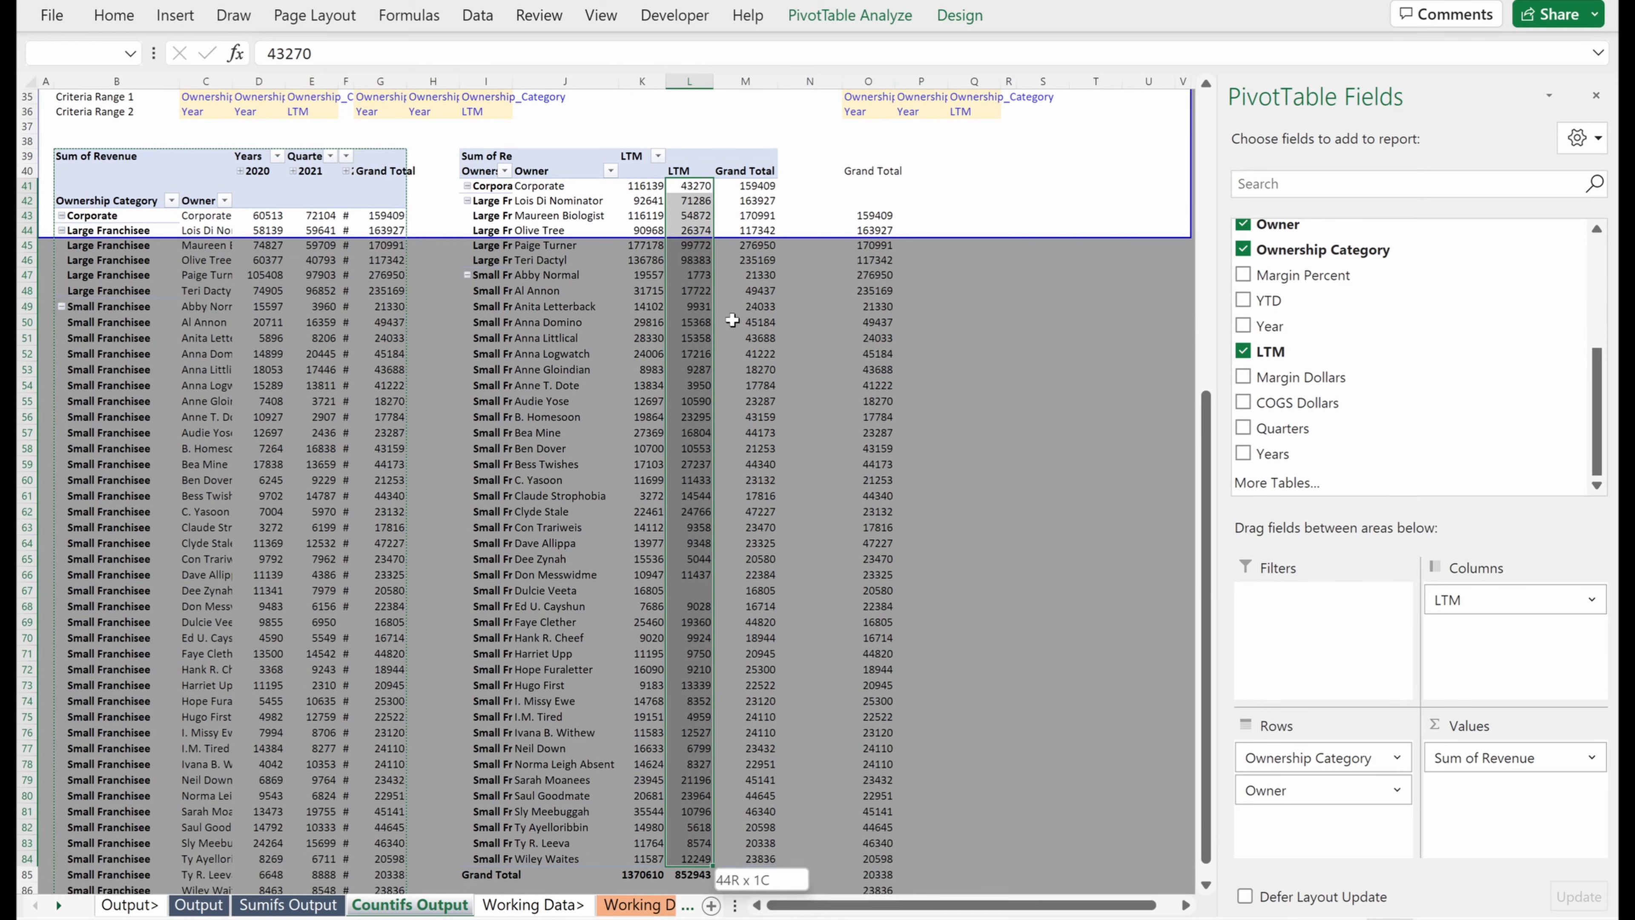
click(673, 418)
scroll(708, 322, up, 11)
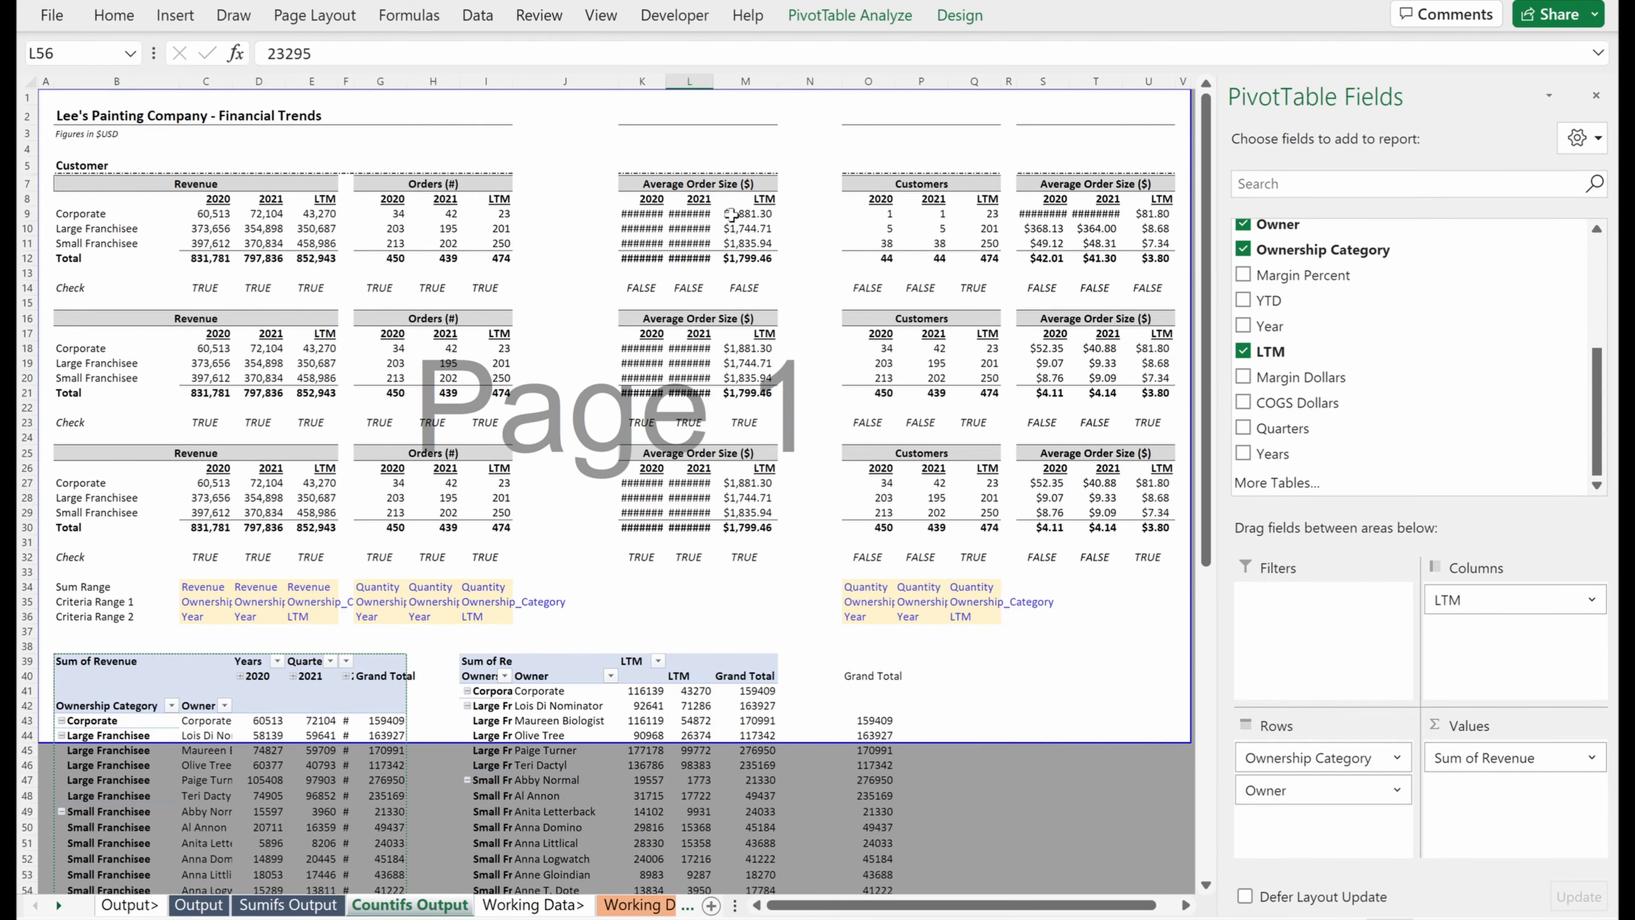
- Start a COUNTIFS formula in Q9 with $I$41:$I$85 as the first criteria range and $B9 as its criterion
click(977, 208)
text(=COUNTIFS()
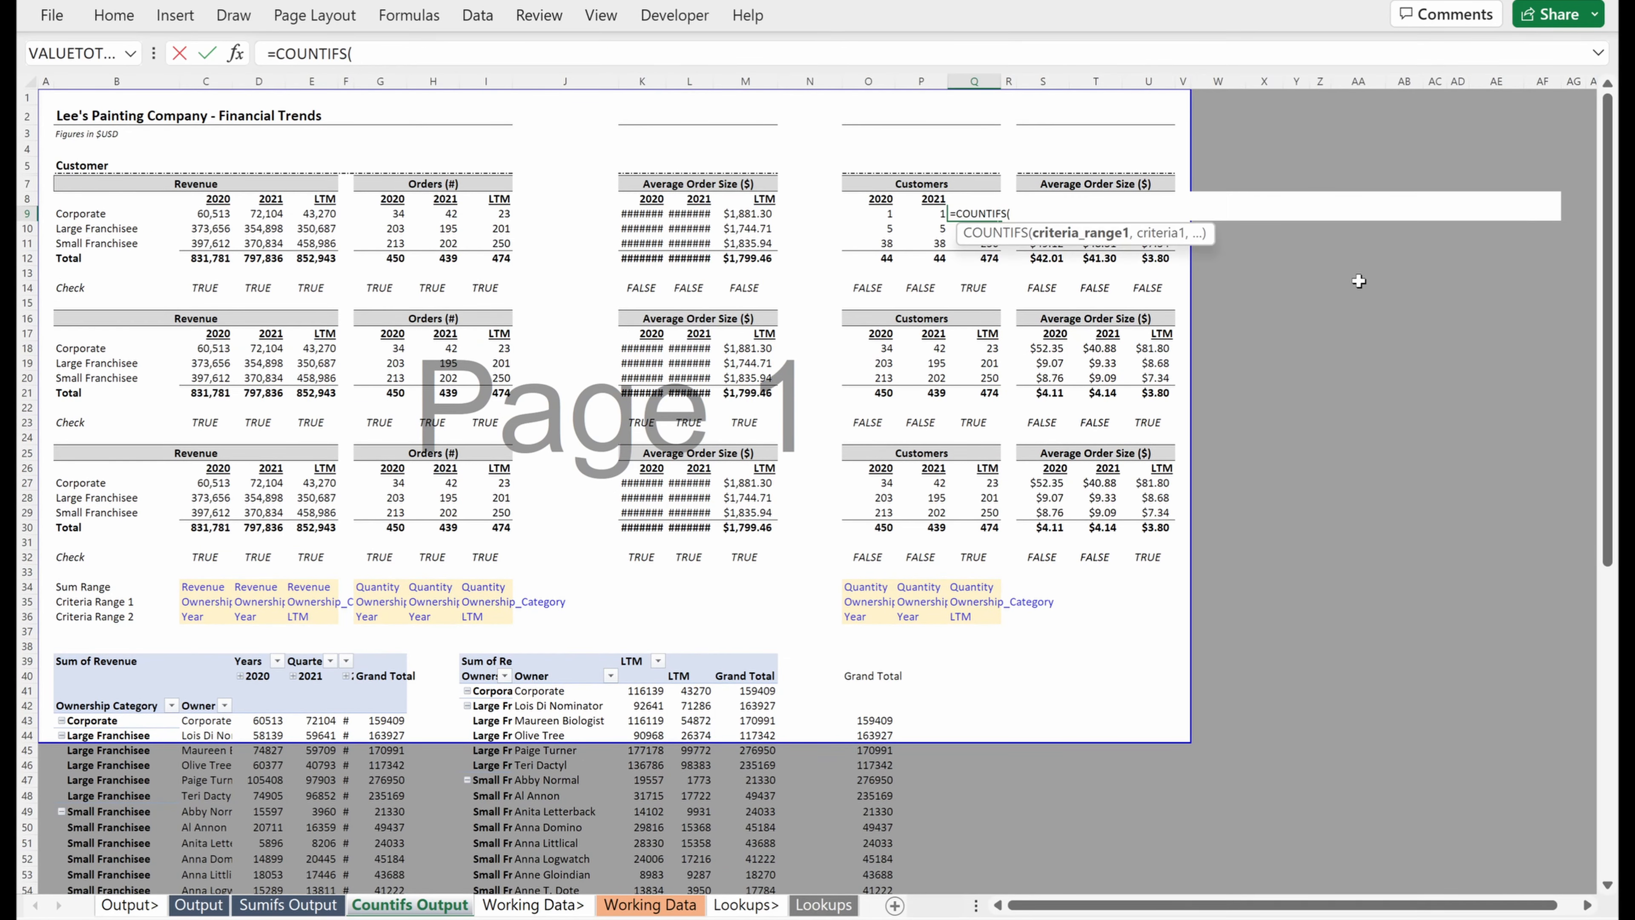
click(484, 691)
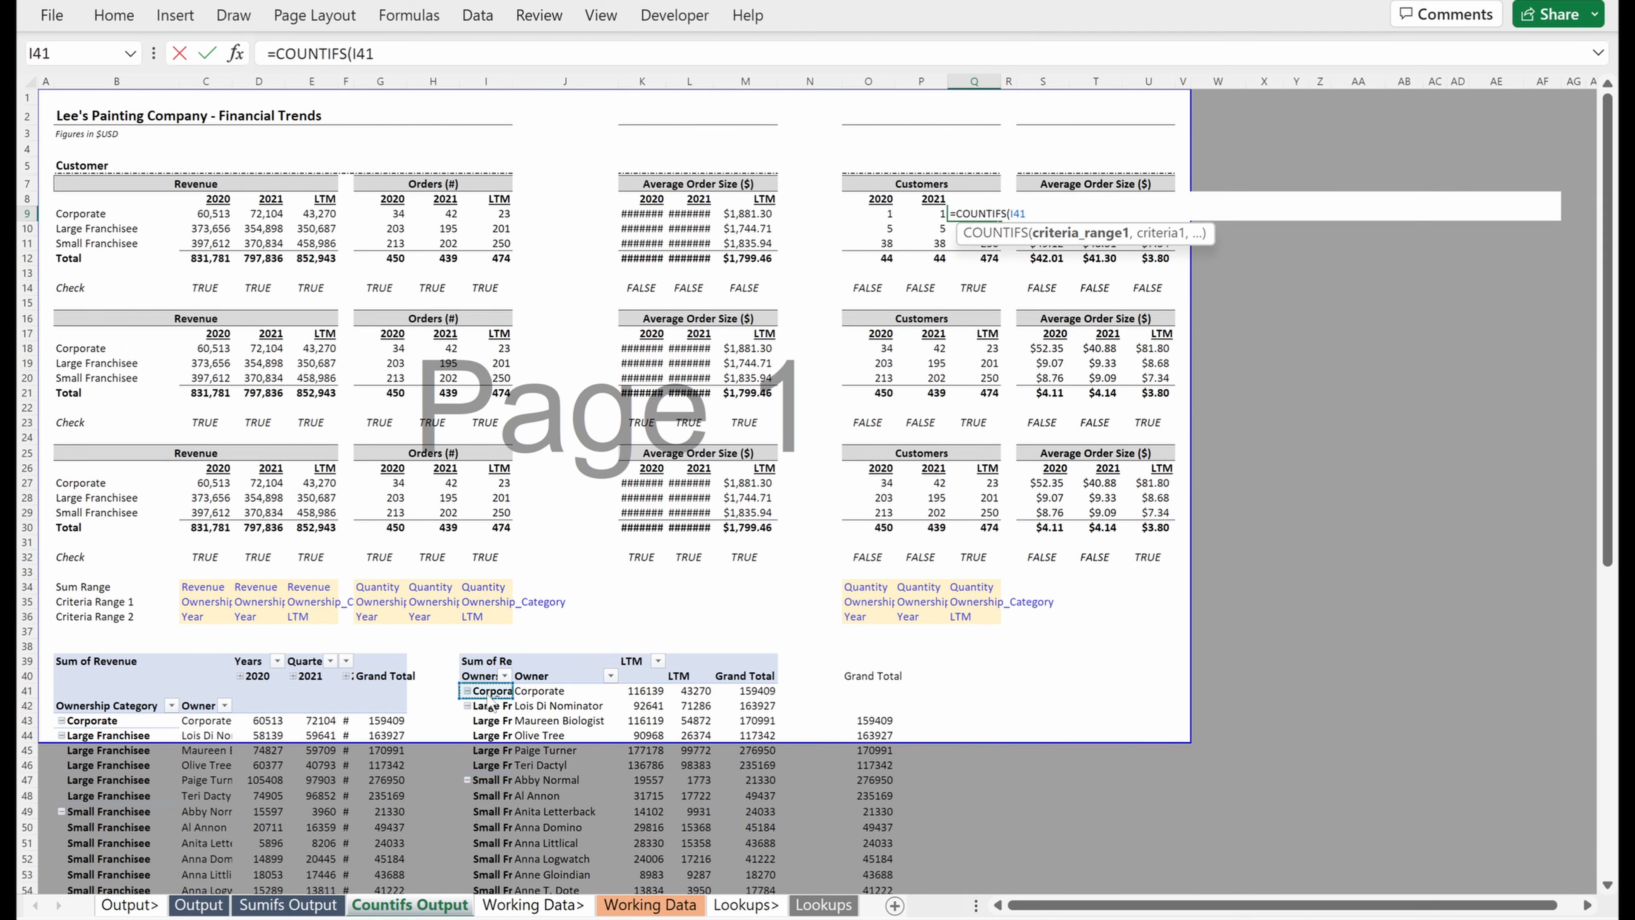
key(ctrl+shift+Down)
key(F4)
text(,)
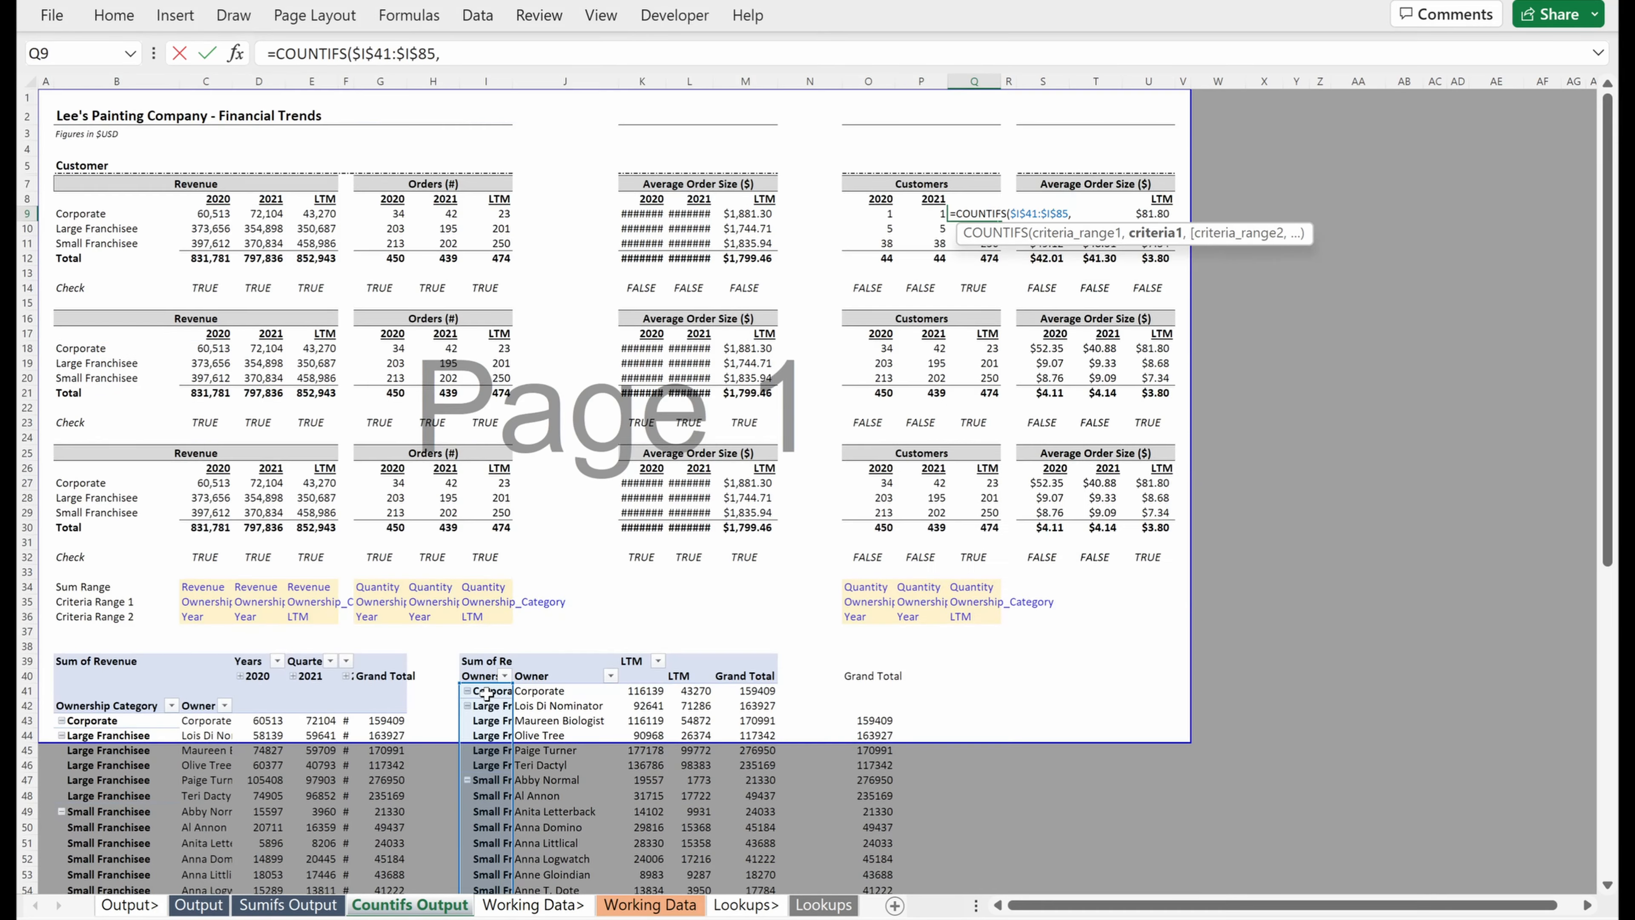
click(82, 218)
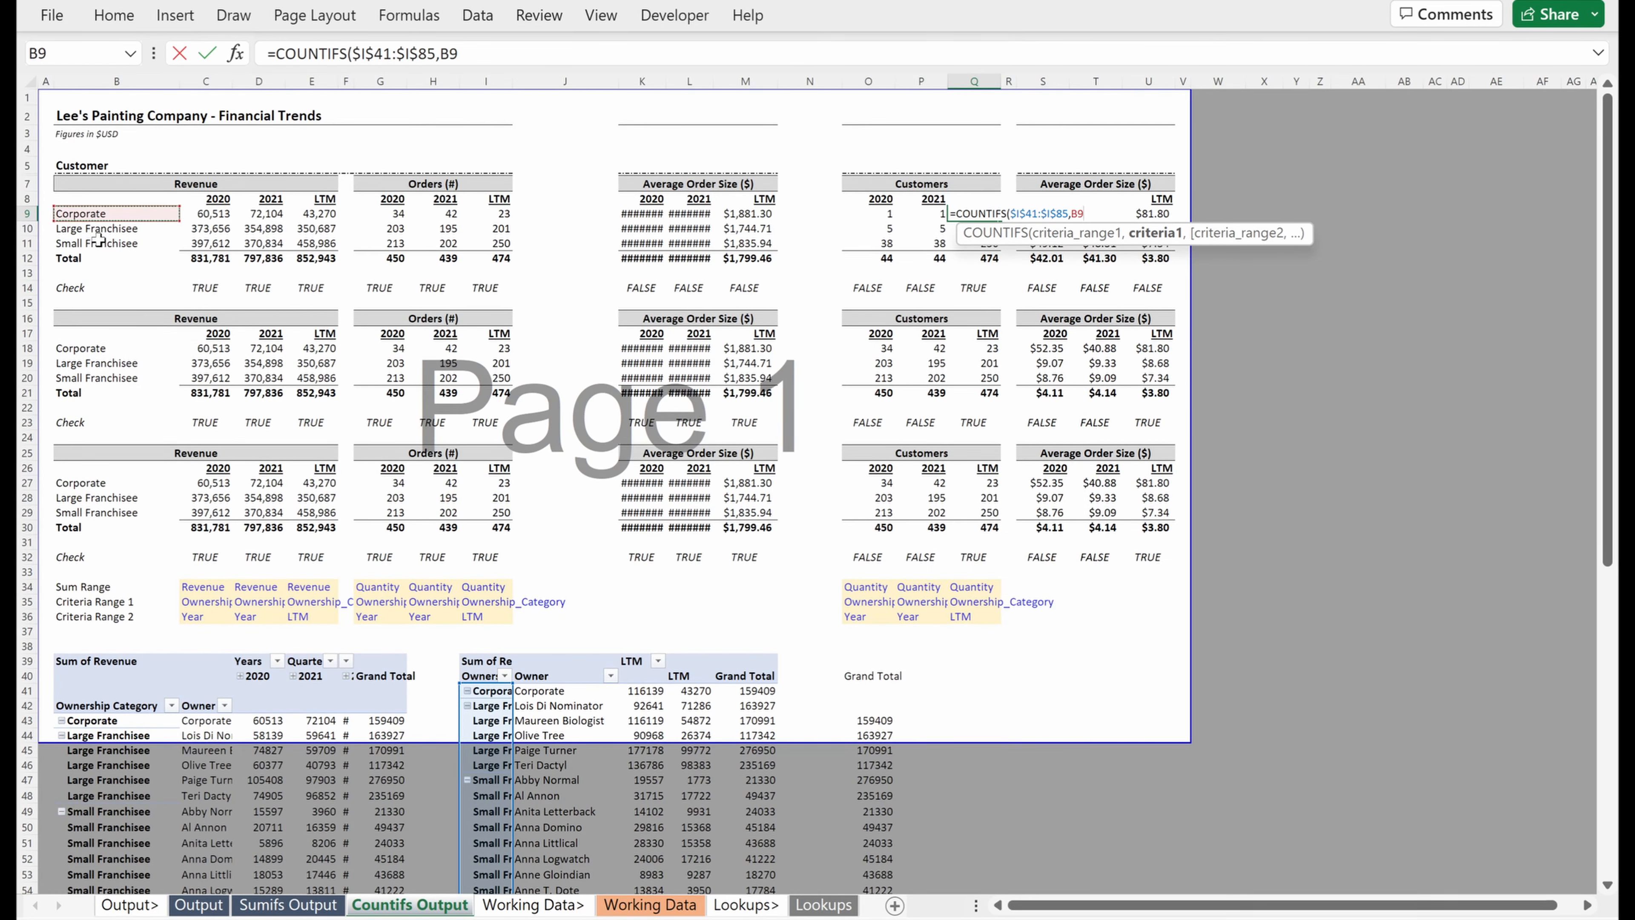
key(F4)
key(F4)
text(,)
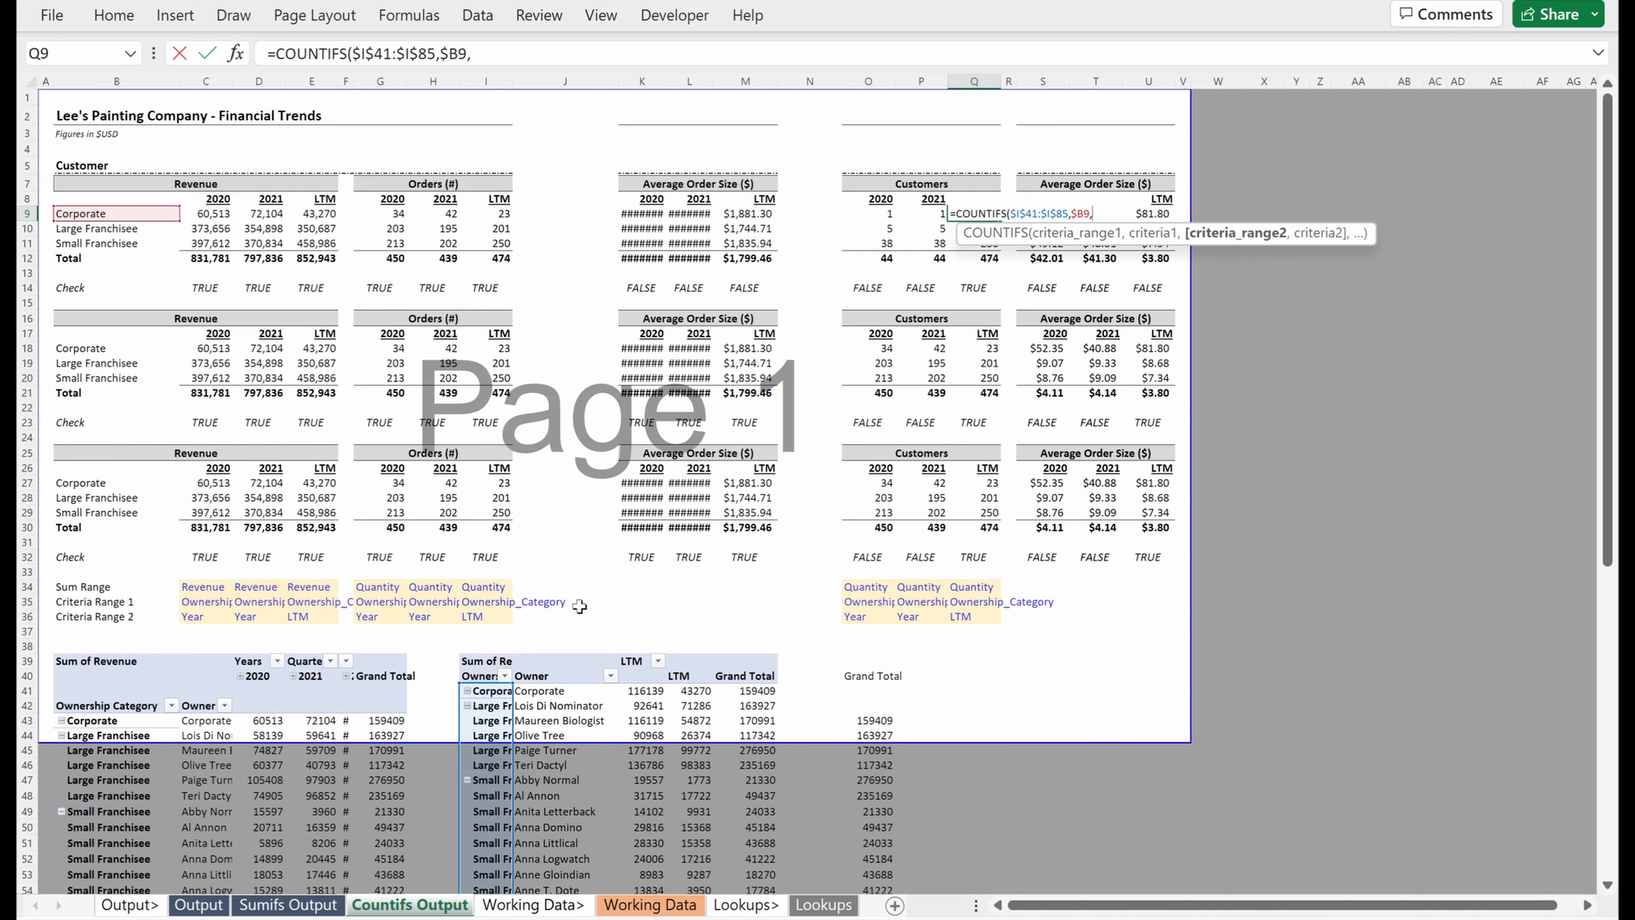
- Complete the Q9 COUNTIFS formula with $L$41:$L$85 as the second criteria range and ">0" as its criterion
drag(687, 690, 718, 784)
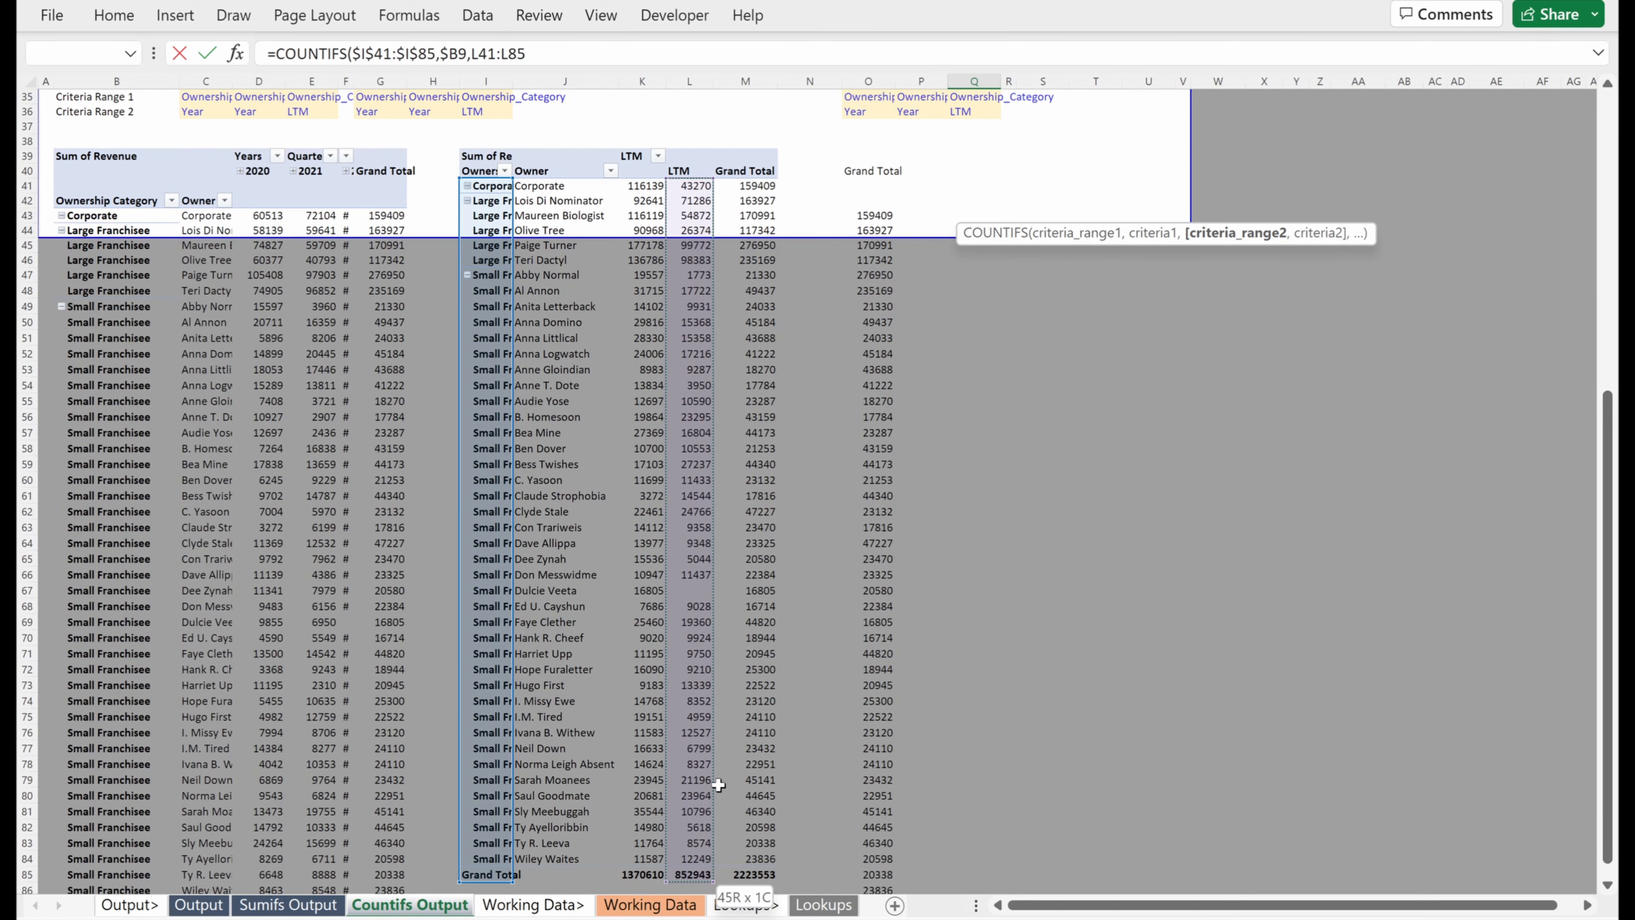
key(F4)
text(,">)
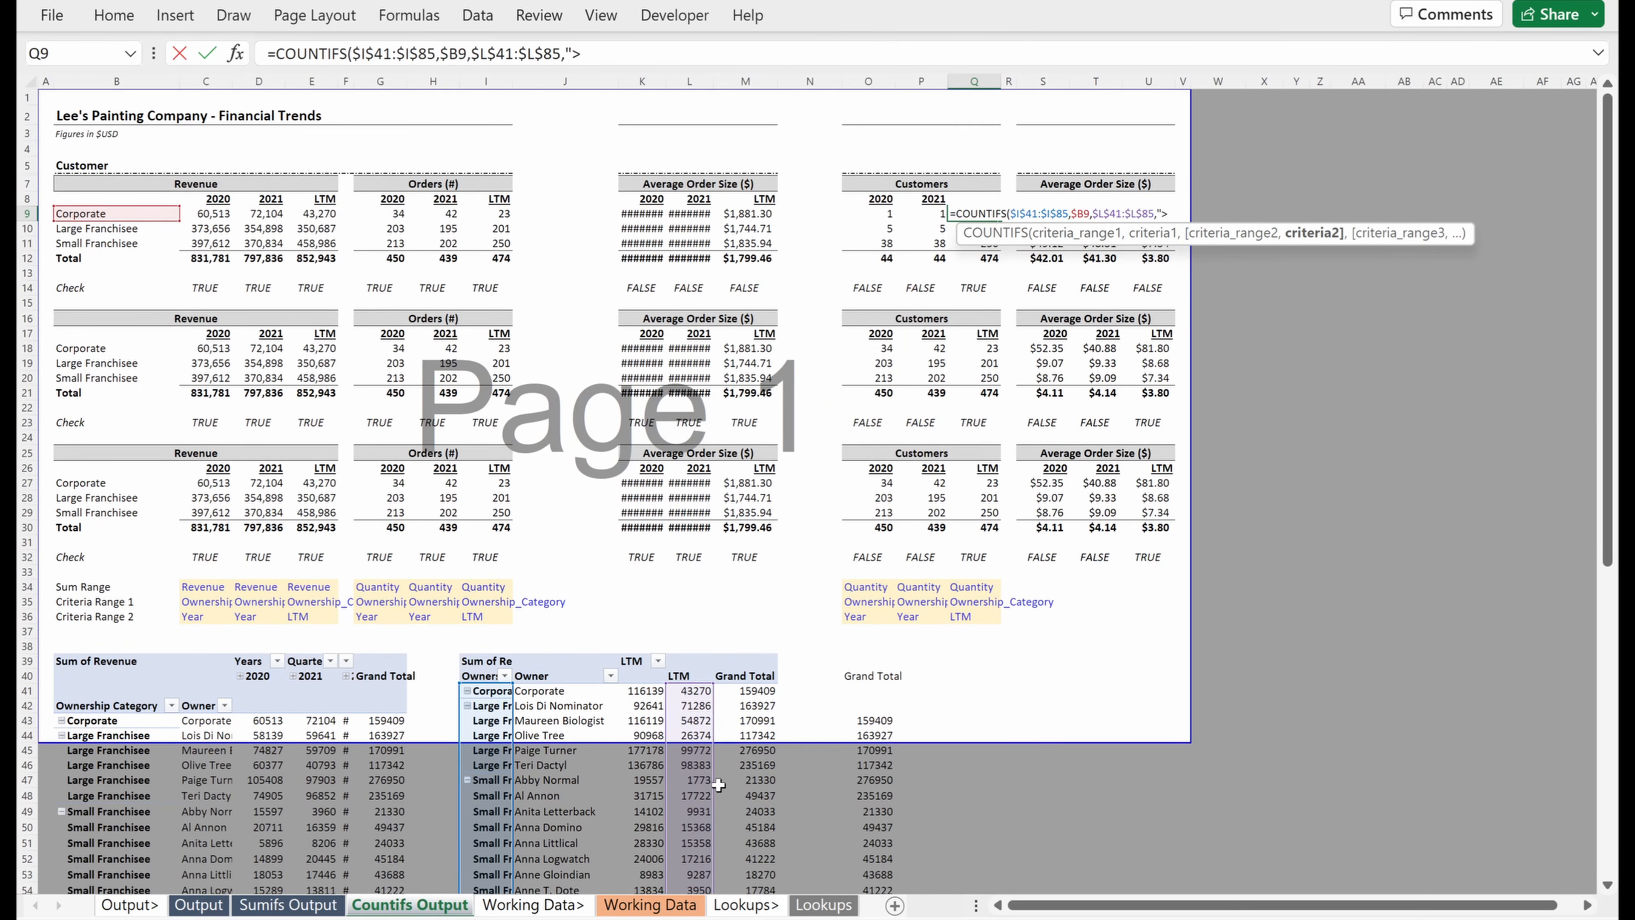
text(0"))
key(Return)
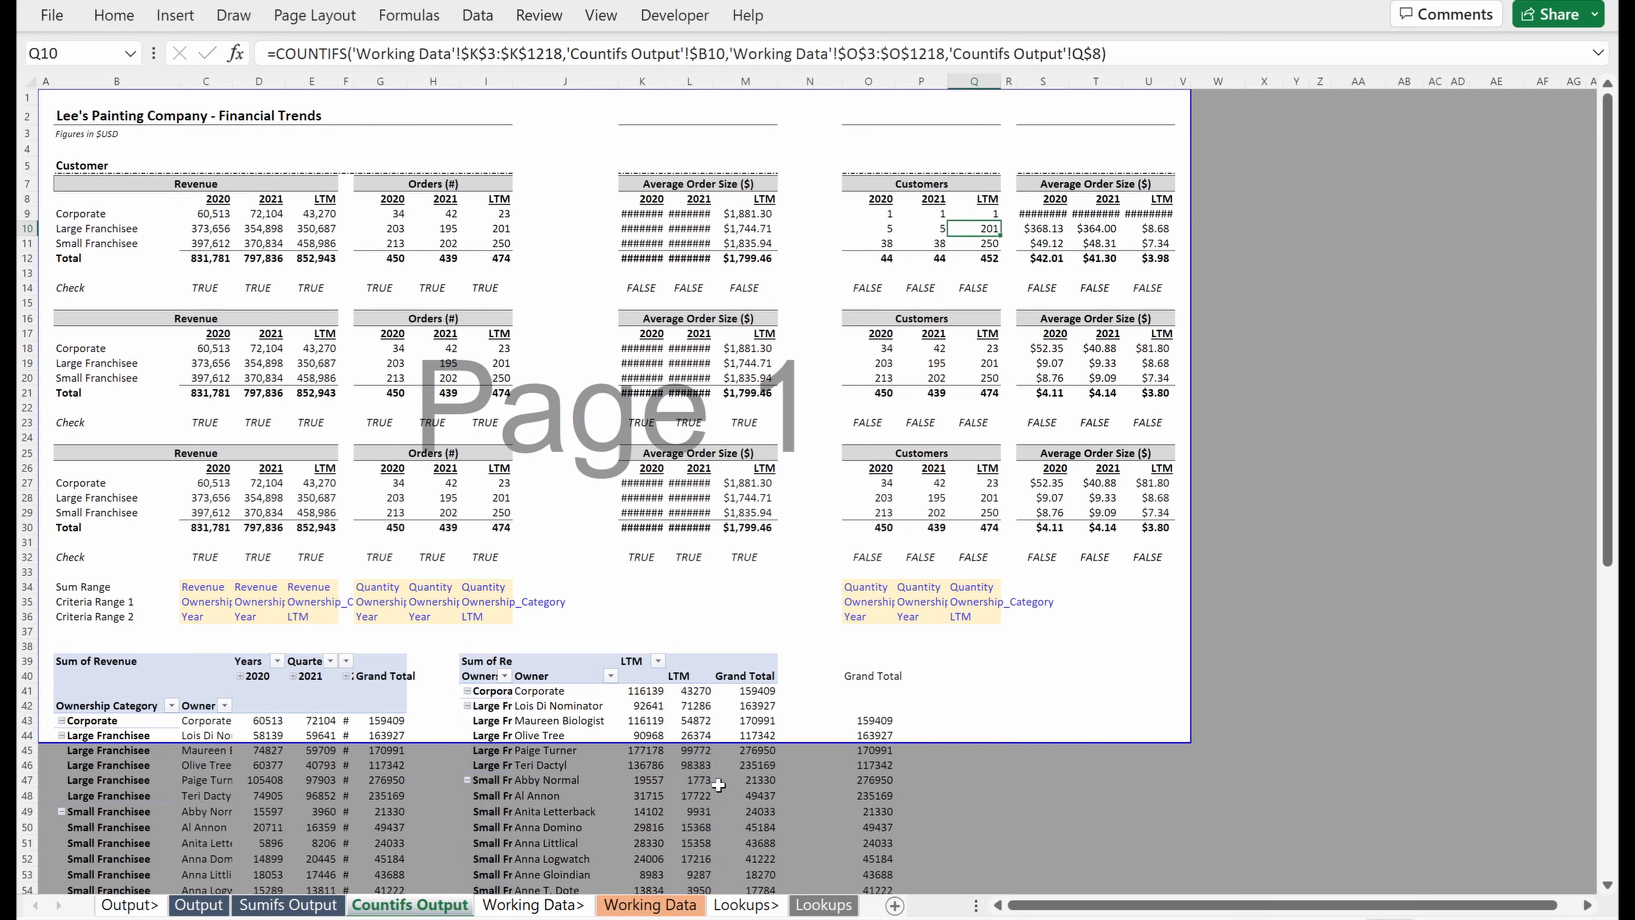
- Fill the Q9 COUNTIFS formula down through Q11 and select the LTM total in Q12
key(Up)
key(shift+Down)
key(shift+Down)
key(ctrl+d)
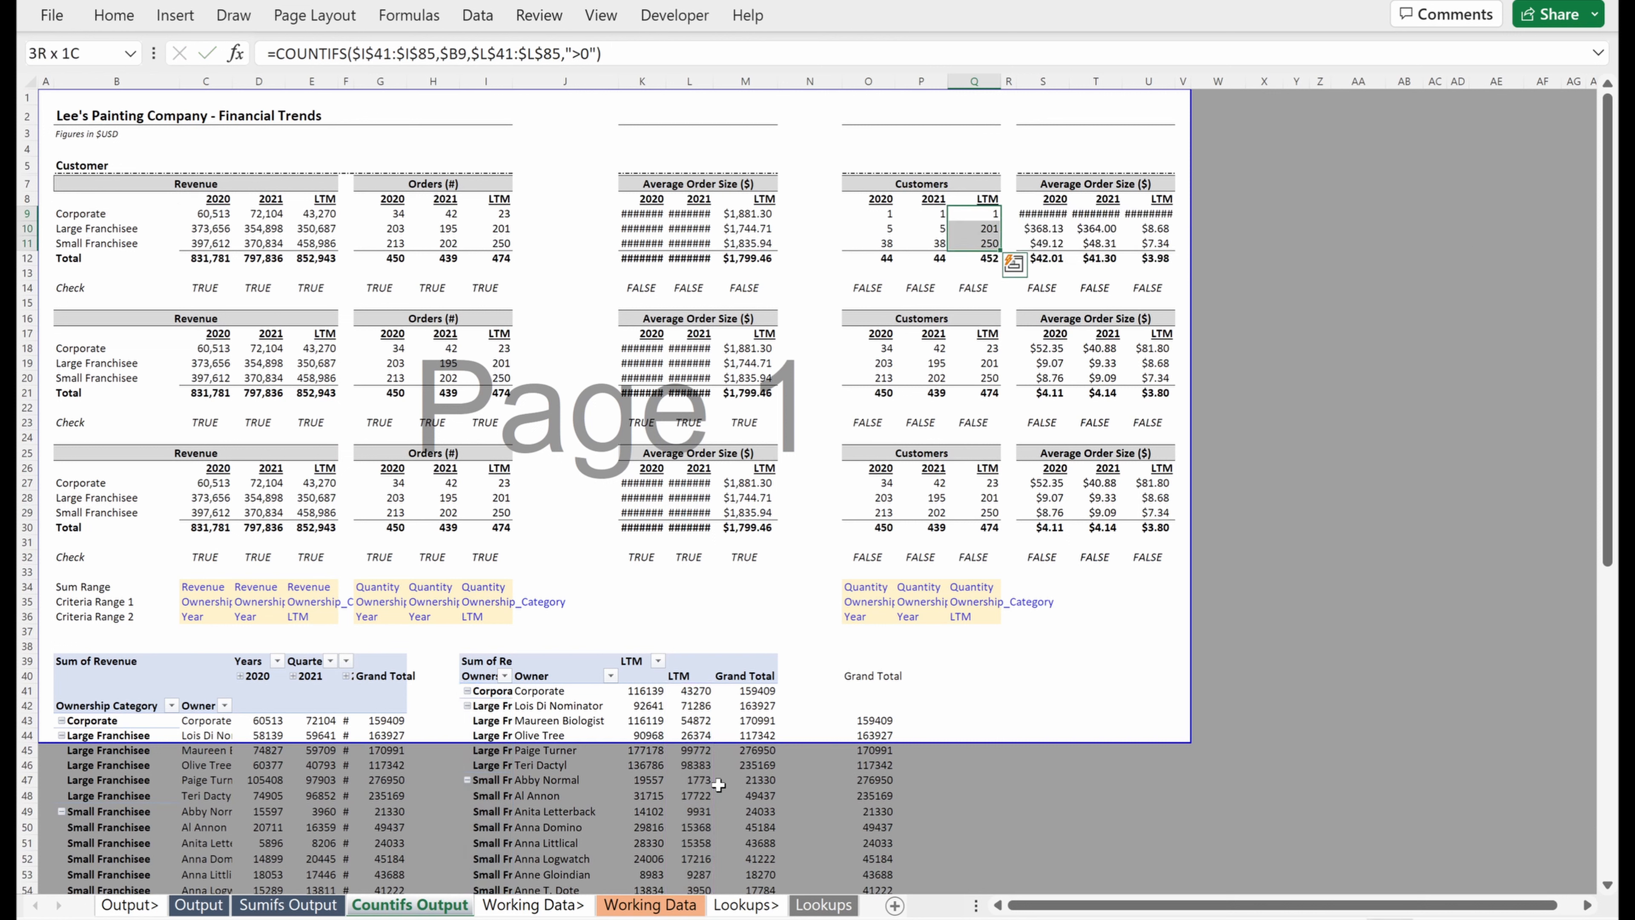
key(Down)
key(Down)
key(Down)
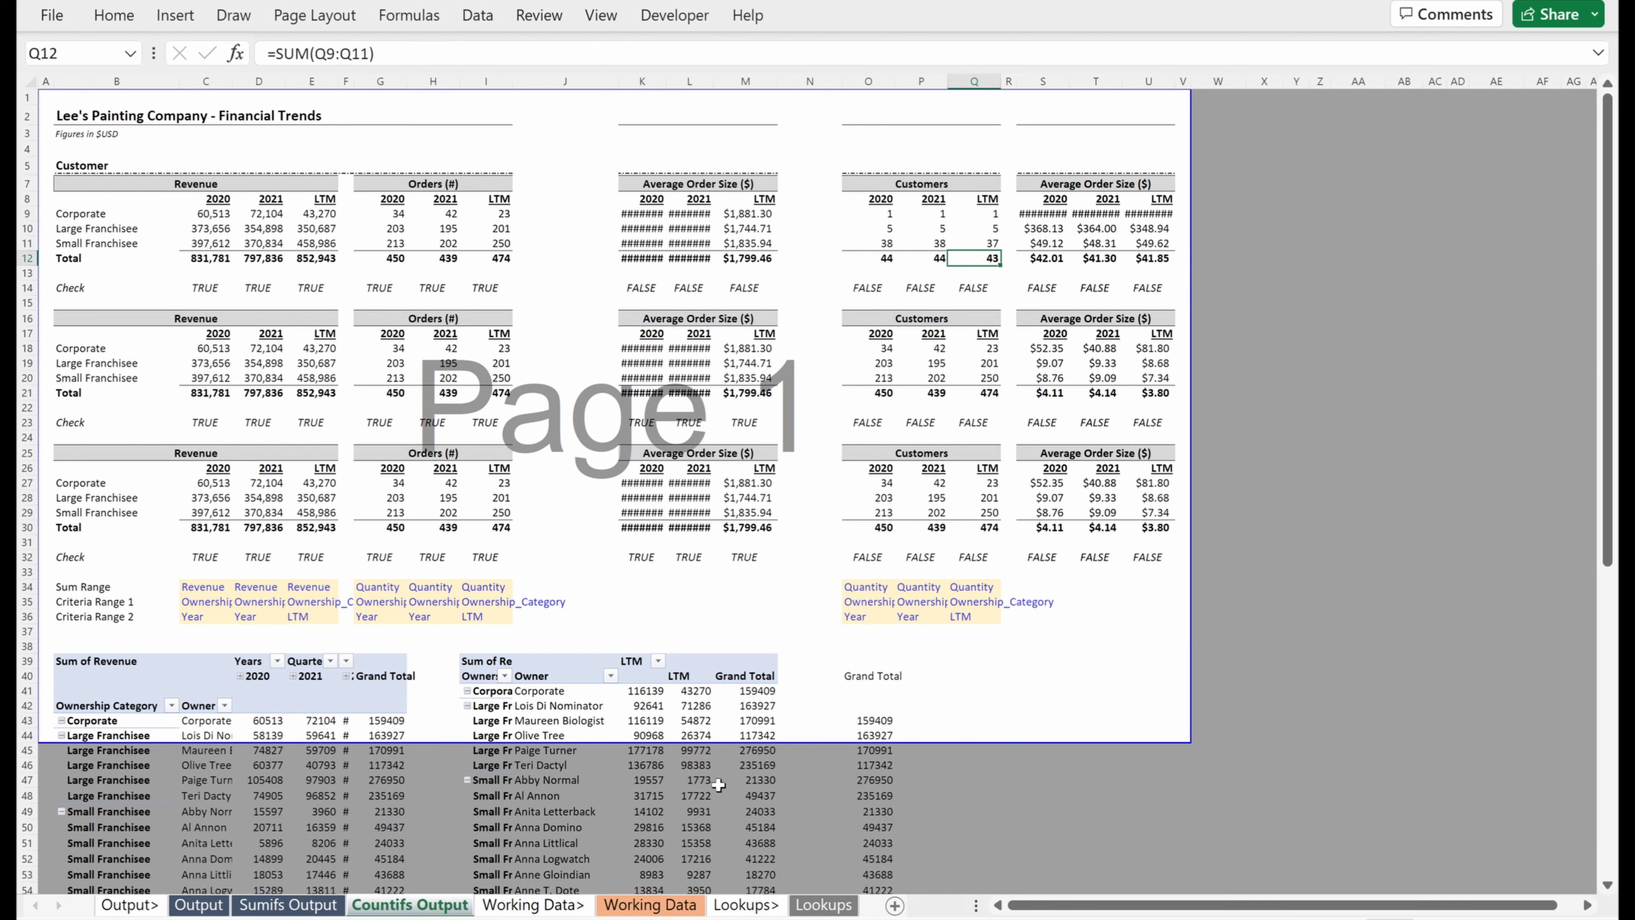
- Examine the Customers counts in O9:Q12, comparing 2020, 2021 and LTM for each ownership category
key(Left)
key(Up)
key(shift+Left)
key(shift+Up)
key(Right)
key(Left)
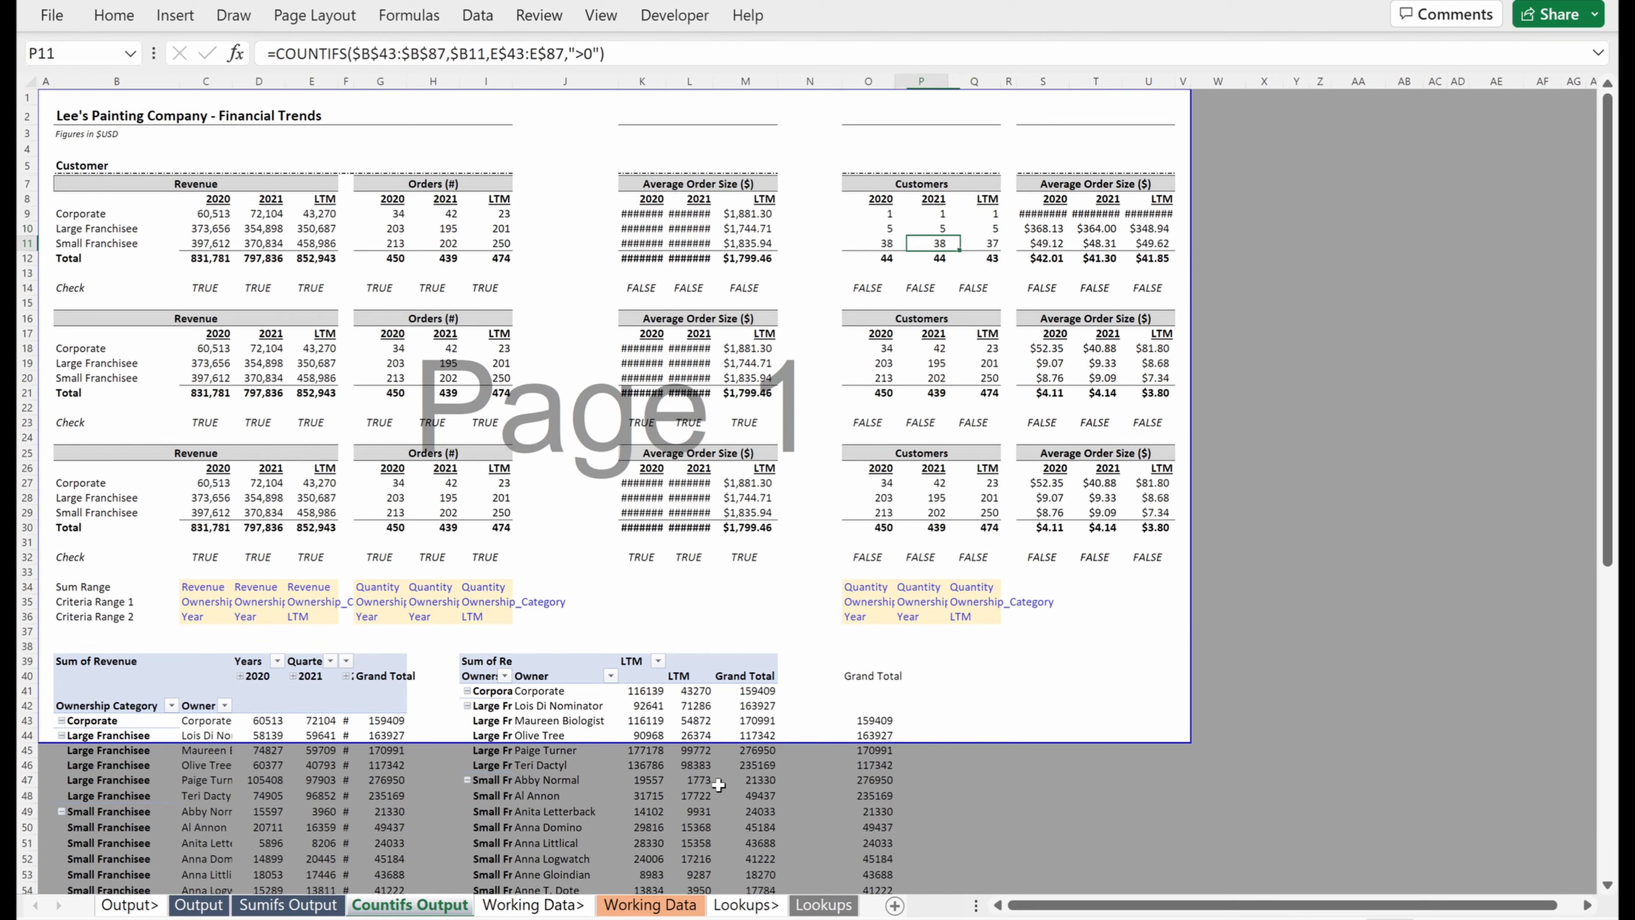
key(Up)
key(shift+Left)
key(Right)
key(Left)
key(Left)
key(shift+Right)
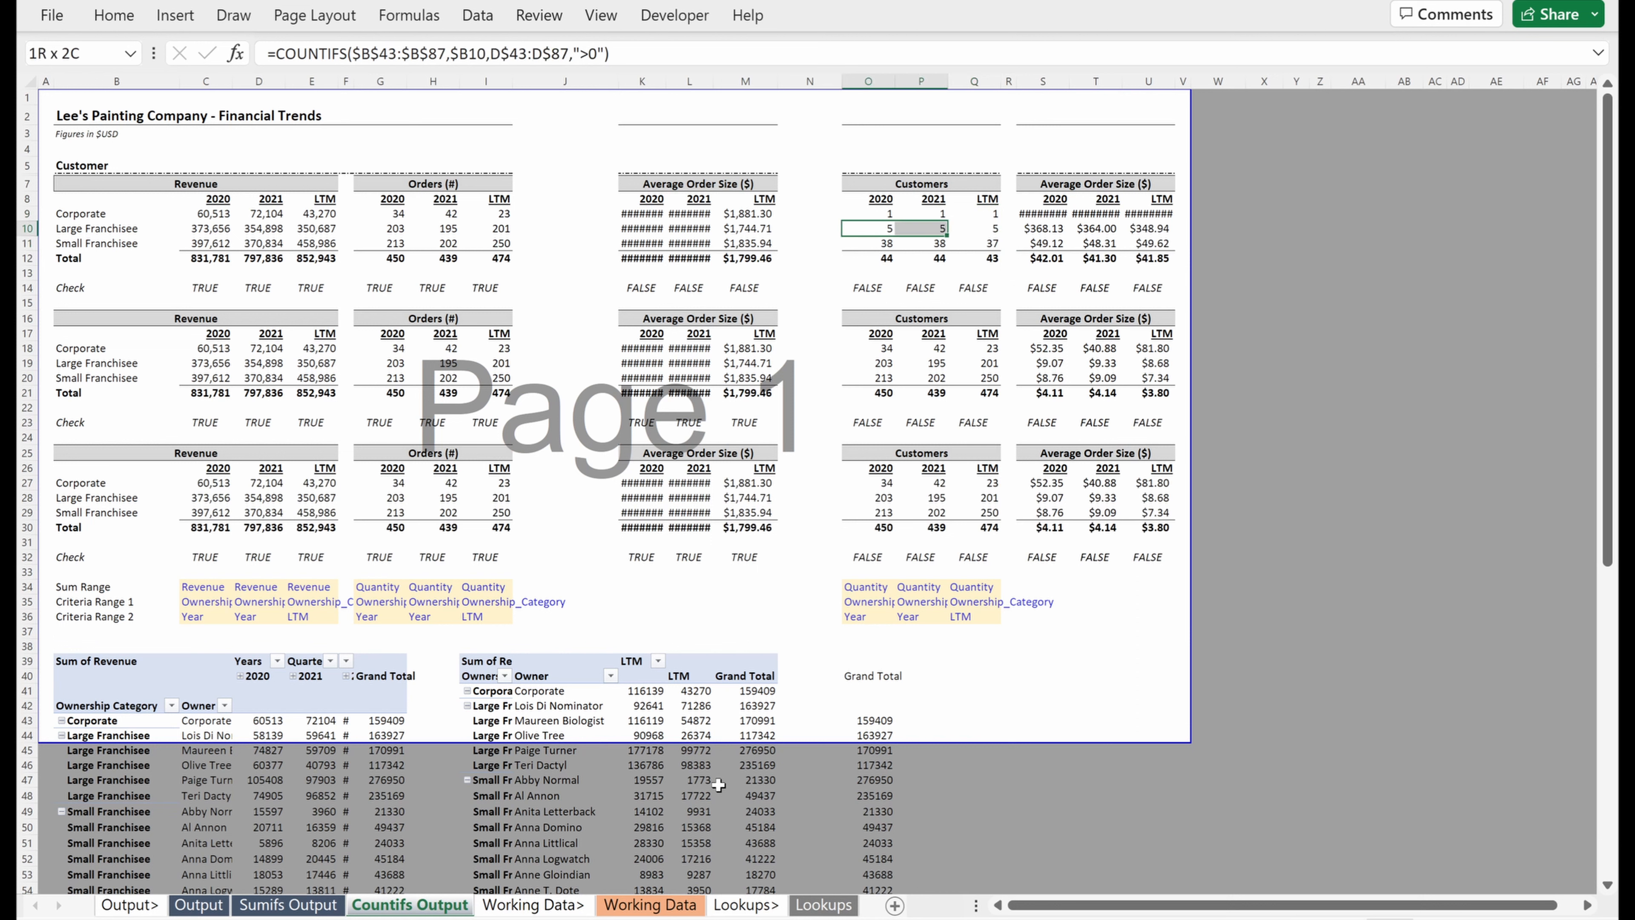
key(Up)
key(Left)
key(Right)
key(shift+Right)
key(shift+Right)
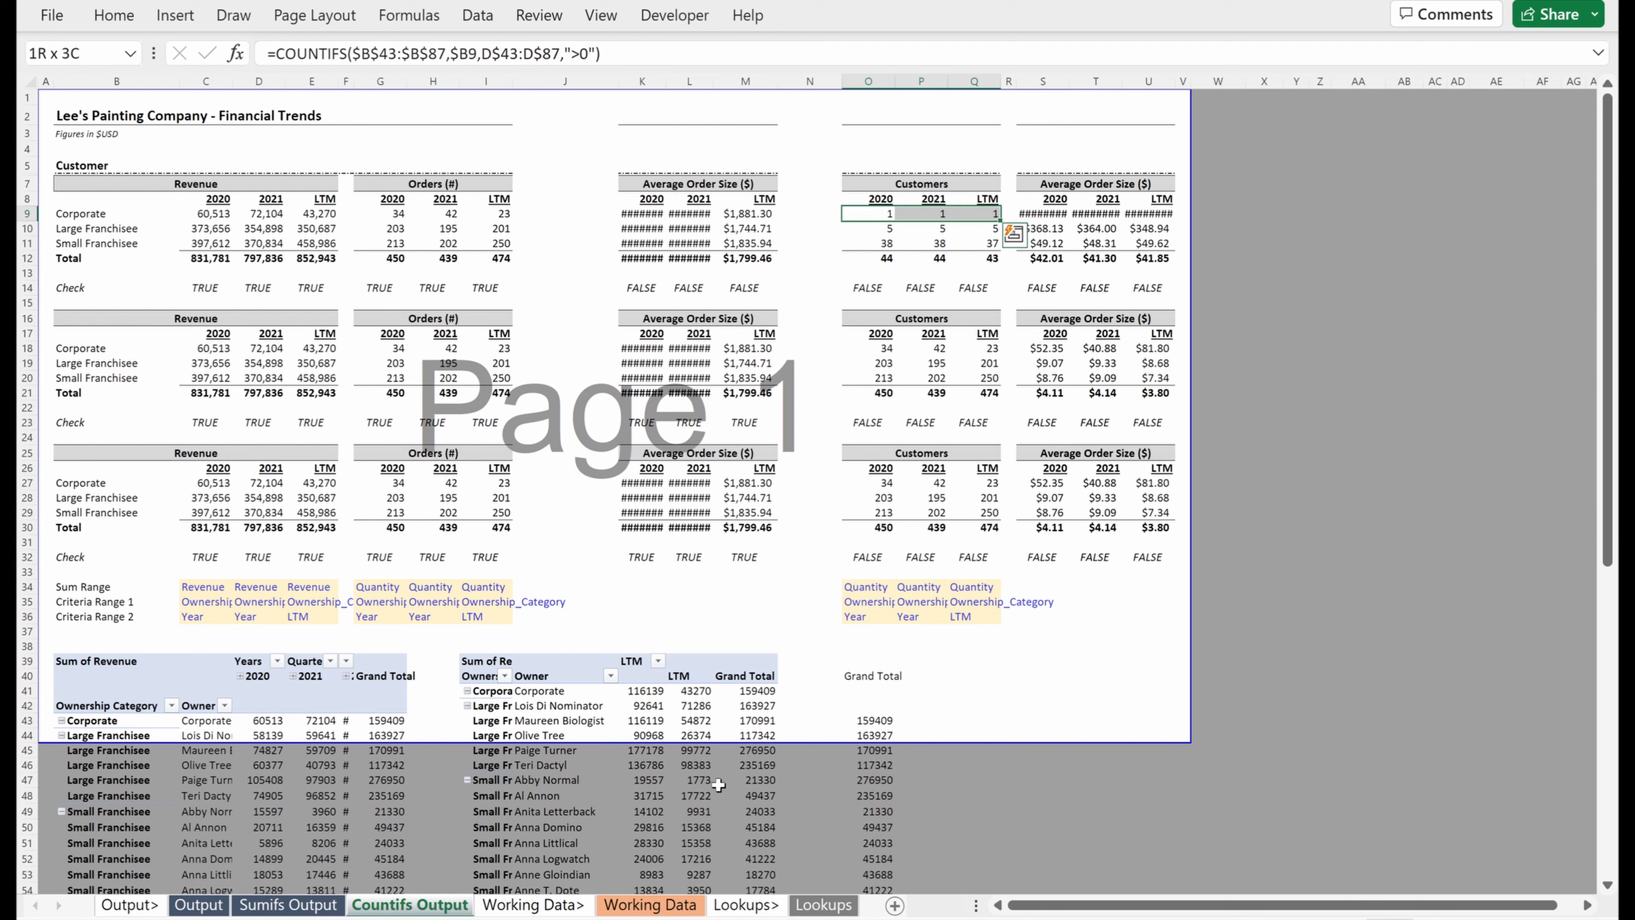
key(Left)
key(Right)
key(Down)
key(Down)
key(Right)
key(Right)
key(Down)
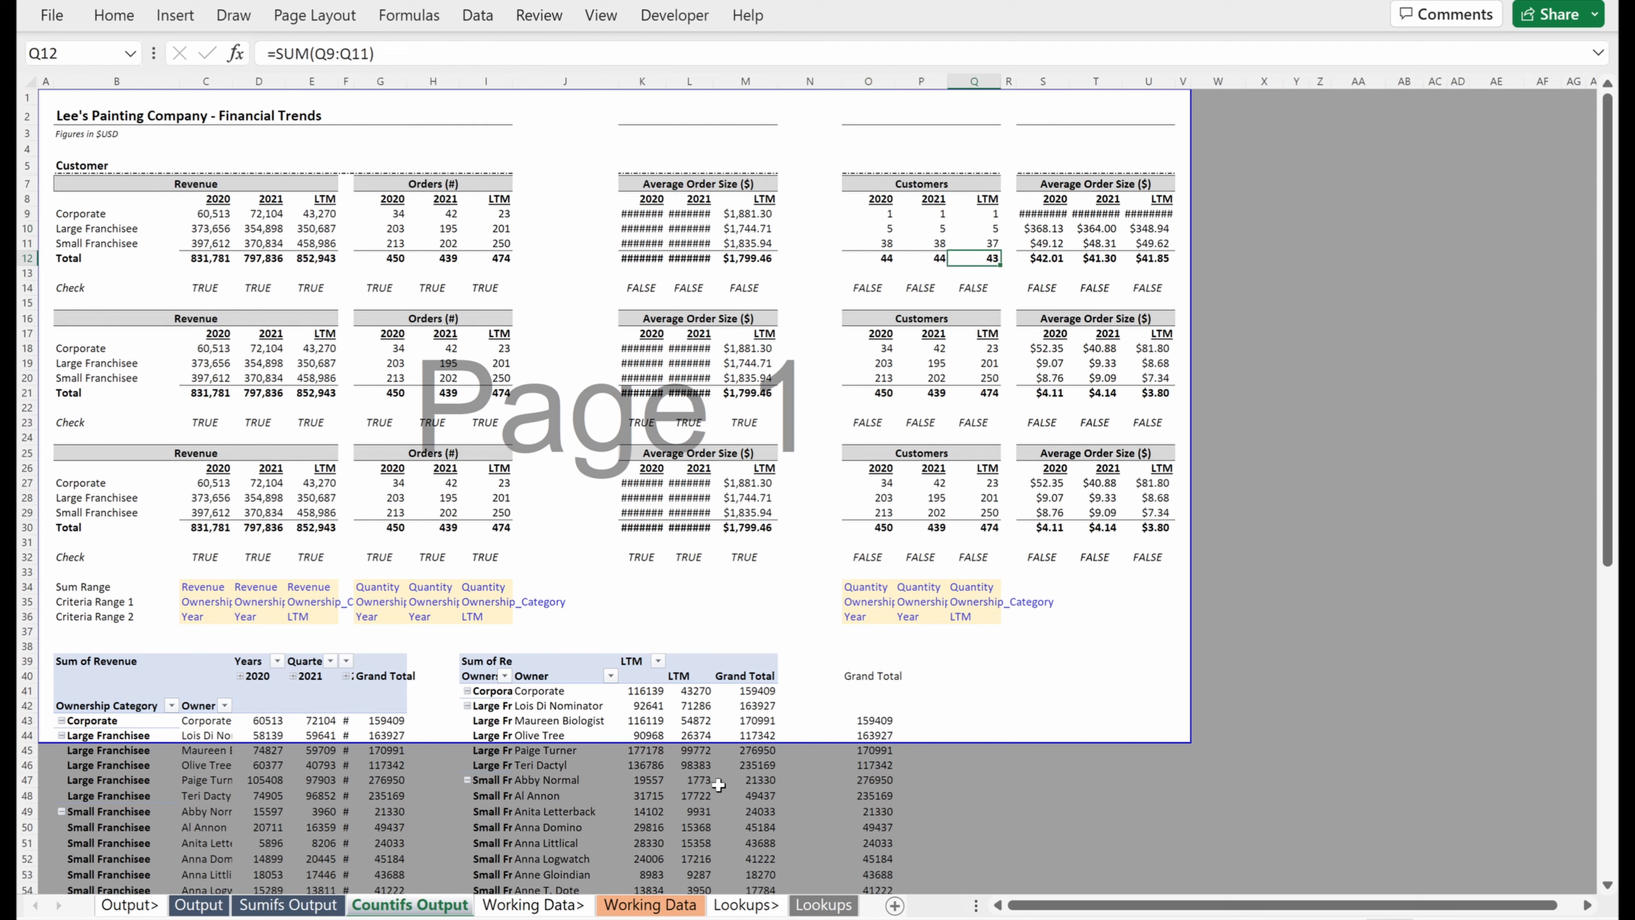
- Enter the formula =C9/O9 in S9 to divide Corporate 2020 revenue by its customer count
key(Up)
key(Up)
key(Up)
key(Right)
key(Right)
text(=)
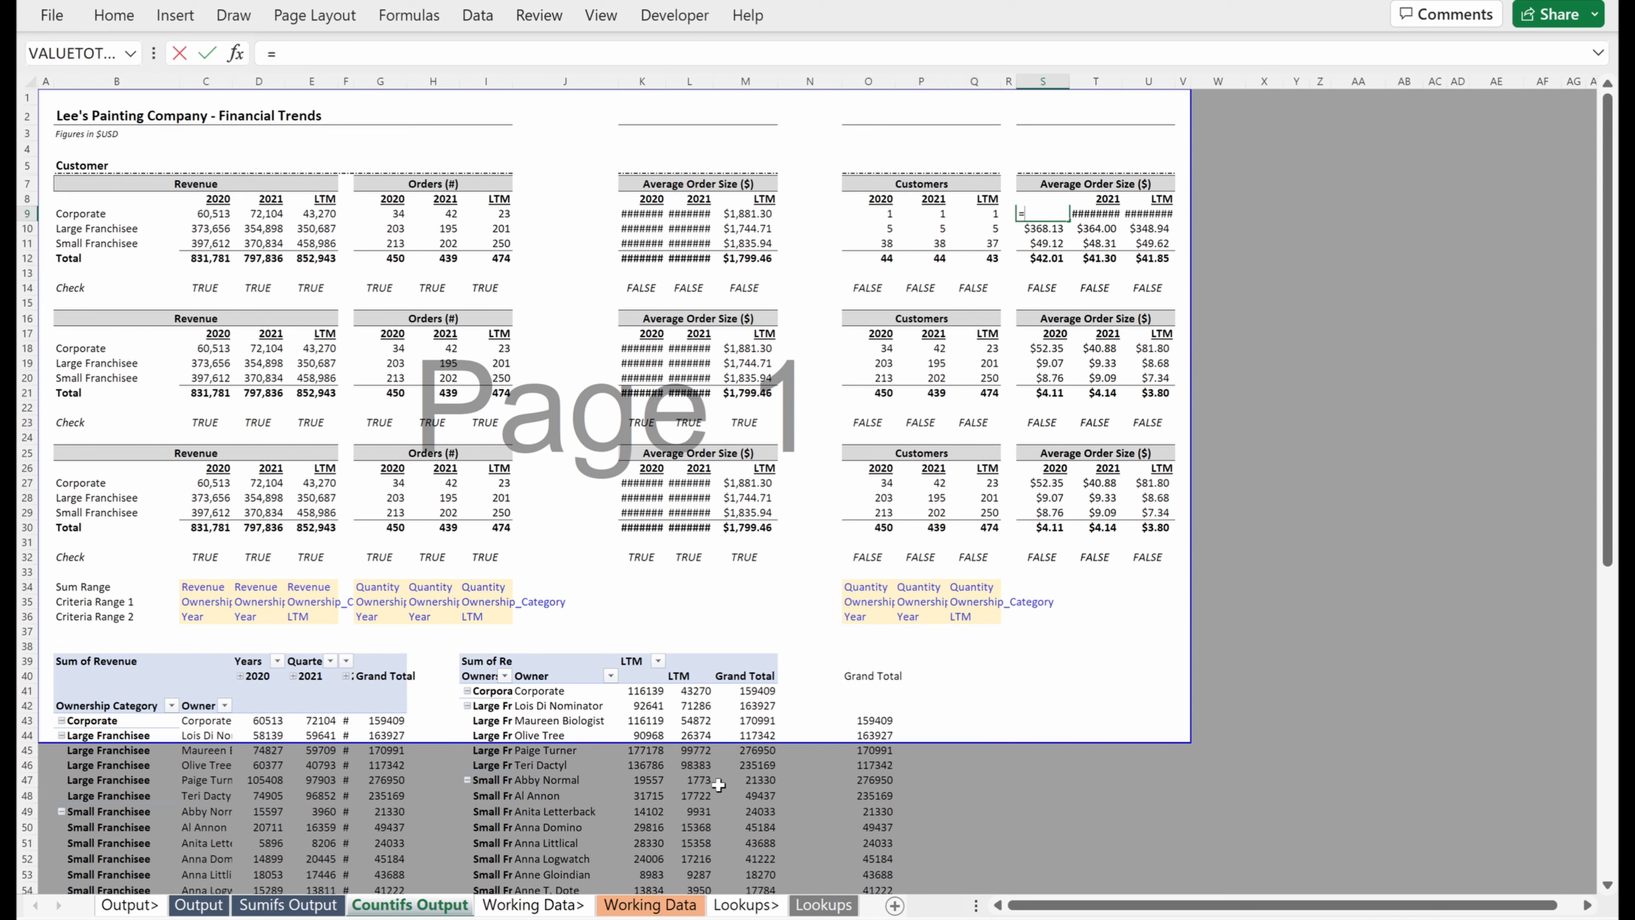
key(Left)
key(Left)
key(Left)
key(Left)
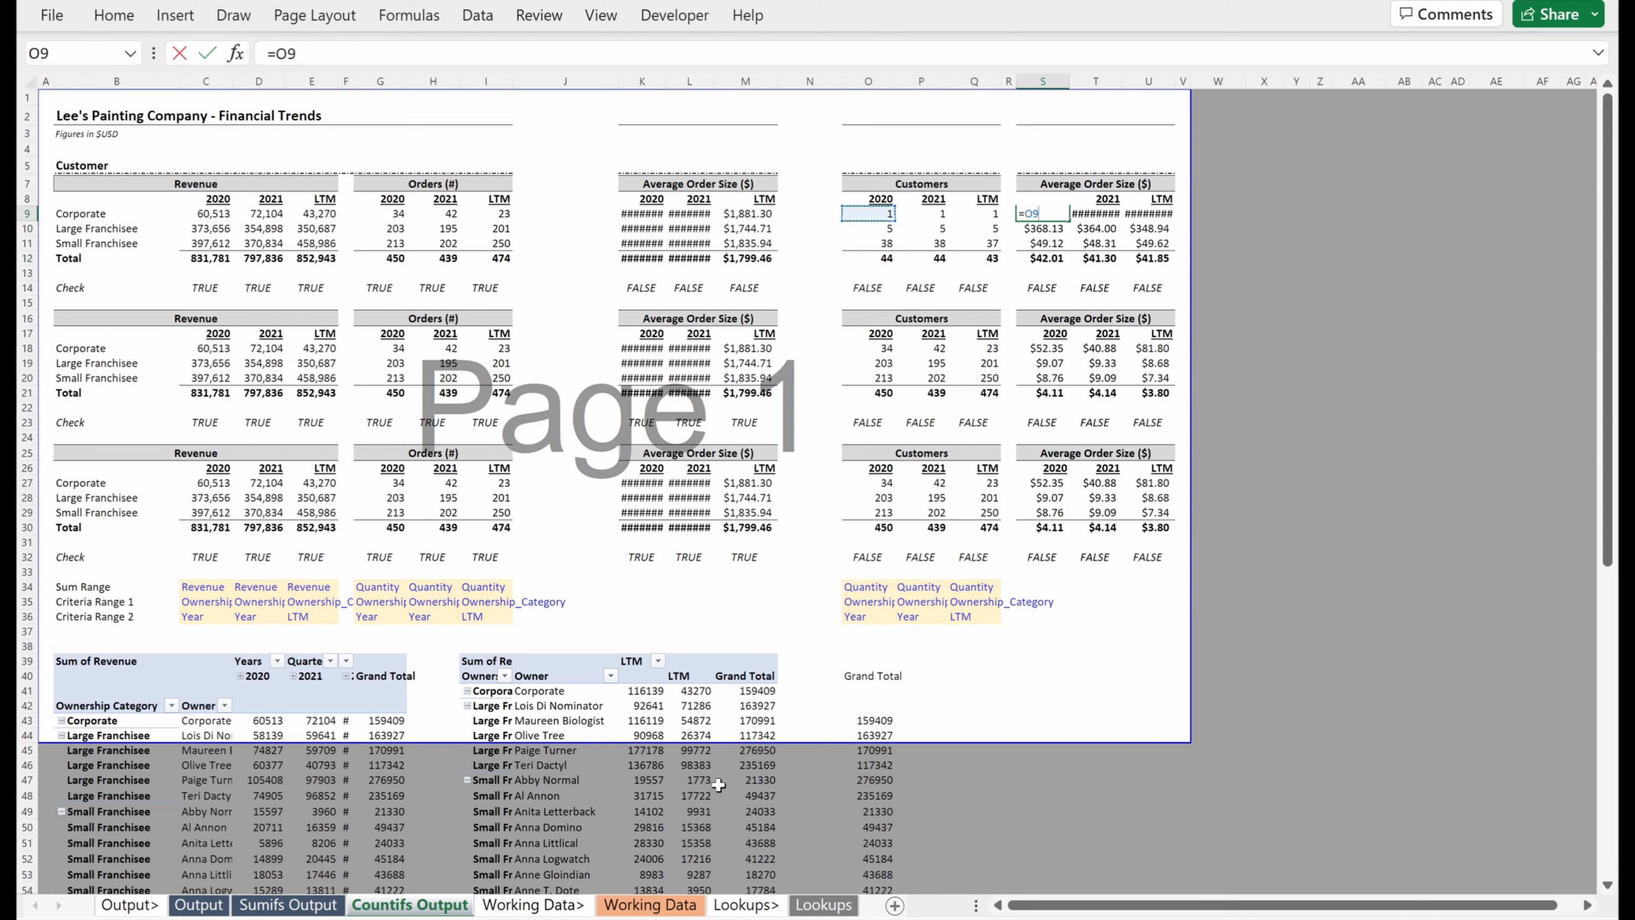
key(Left)
key(Left)
key(Left)
key(Left)
key(Left)
key(Left)
key(Left)
key(Left)
key(Left)
key(Left)
key(Left)
key(Left)
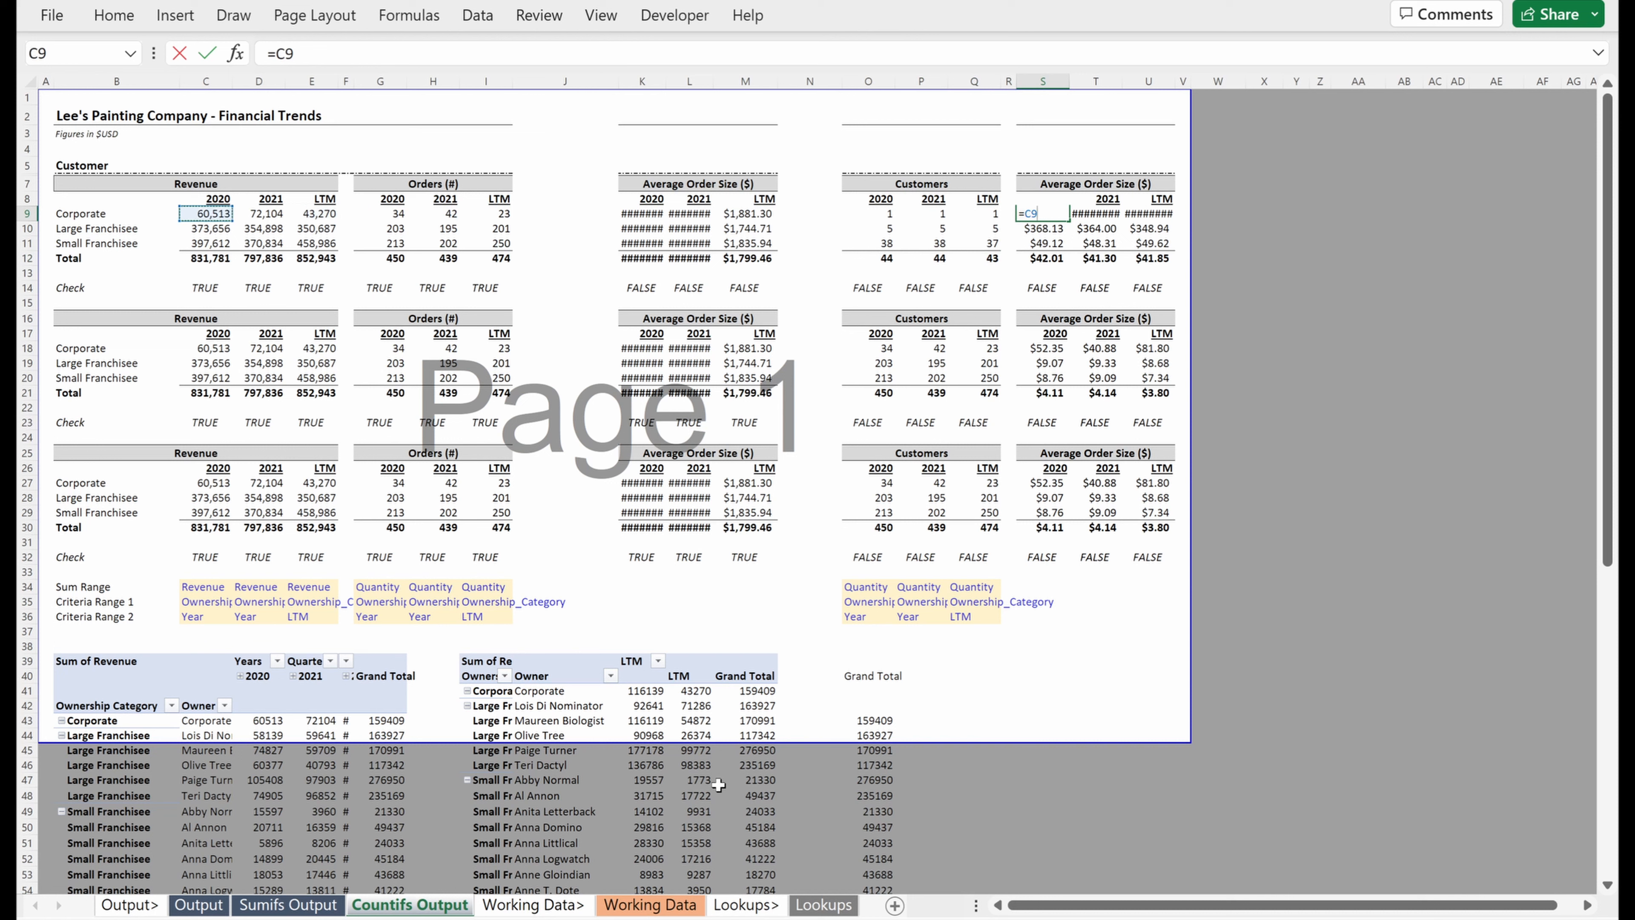
text(/)
key(Left)
key(Left)
key(Left)
key(Left)
key(Return)
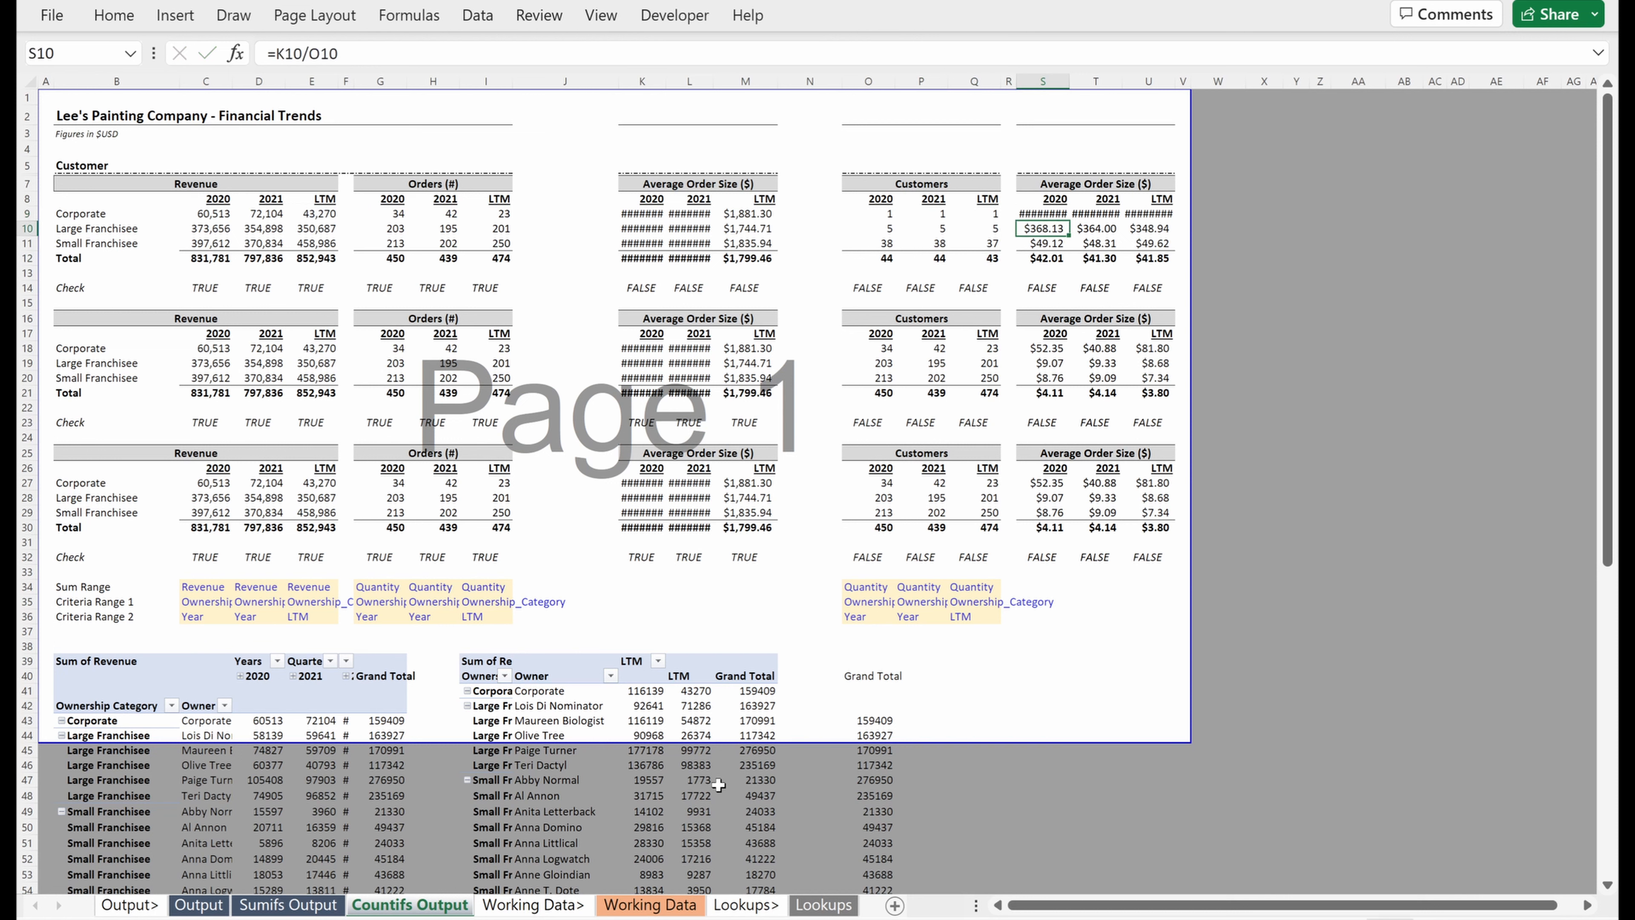
- Copy the S9 formula to S9:U12, pasting formulas only
key(Up)
key(ctrl+c)
key(shift+Right)
key(shift+Right)
key(shift+Down)
key(shift+Down)
key(shift+Down)
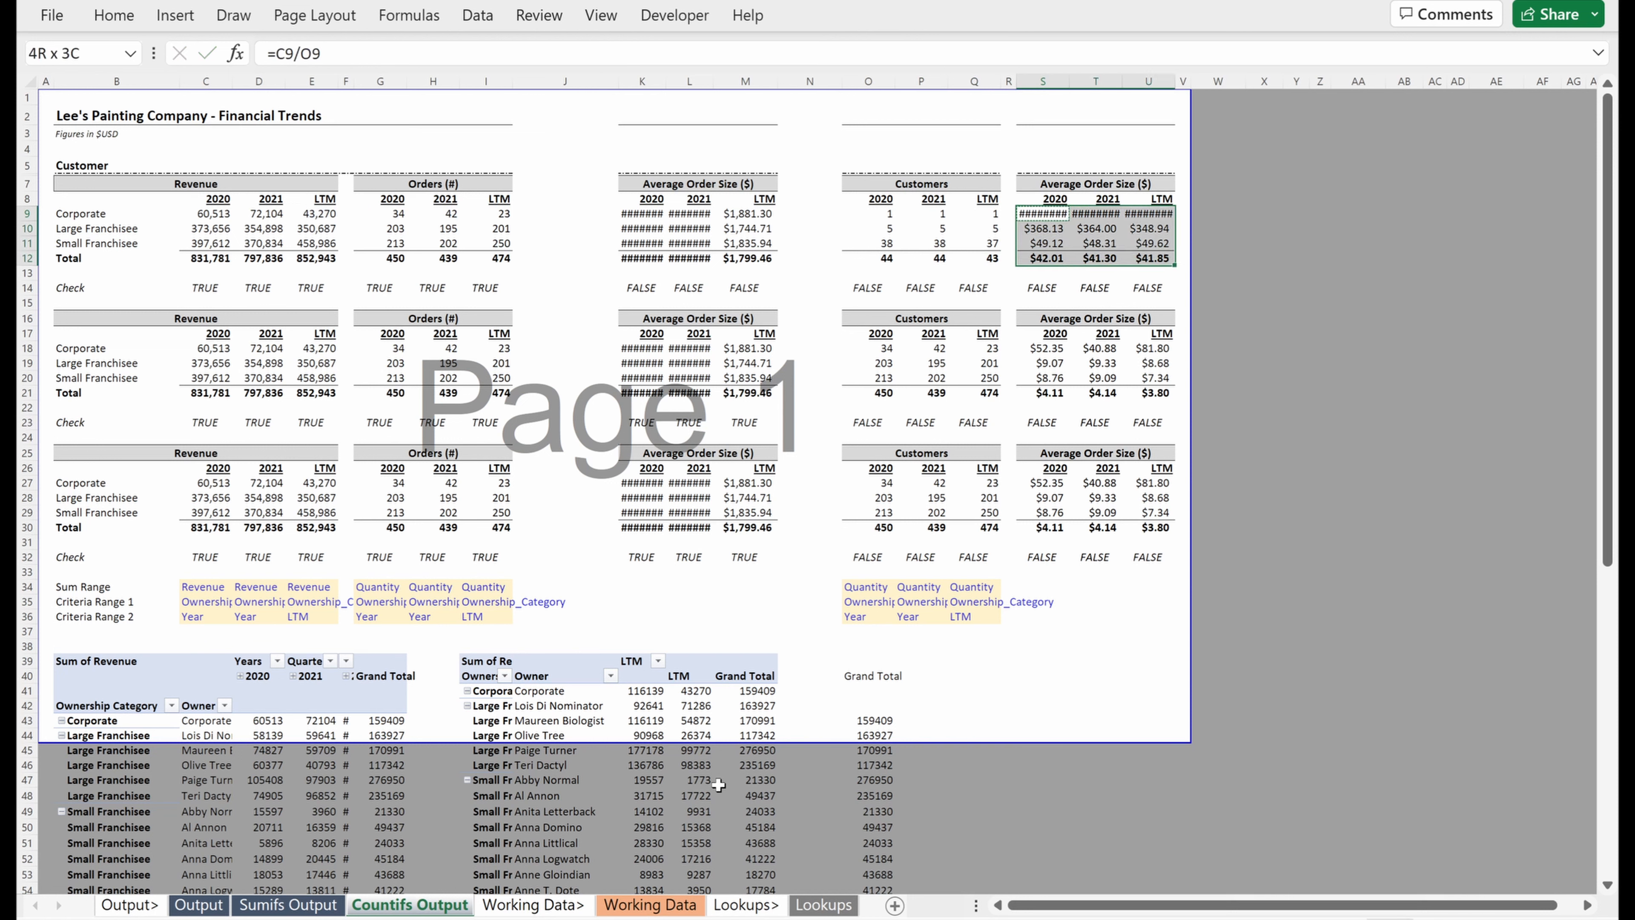
key(ctrl+alt+v)
key(f)
key(Return)
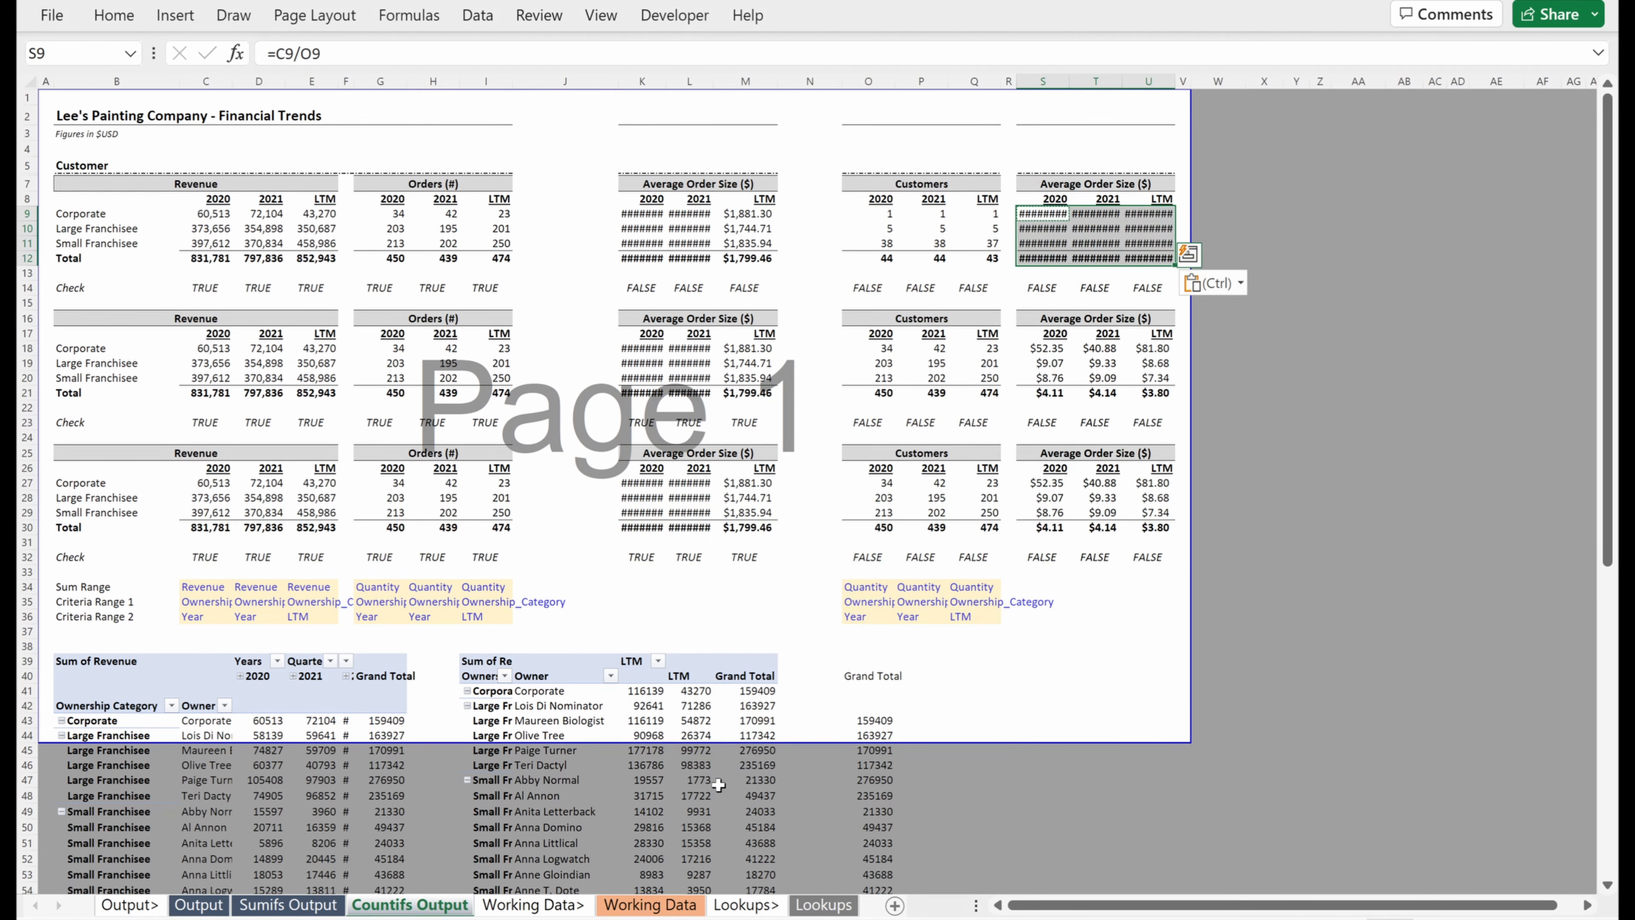
- Apply the custom number format $#,##0,"K"_);[Red]($#,##0.00) to S9:U12
key(ctrl+1)
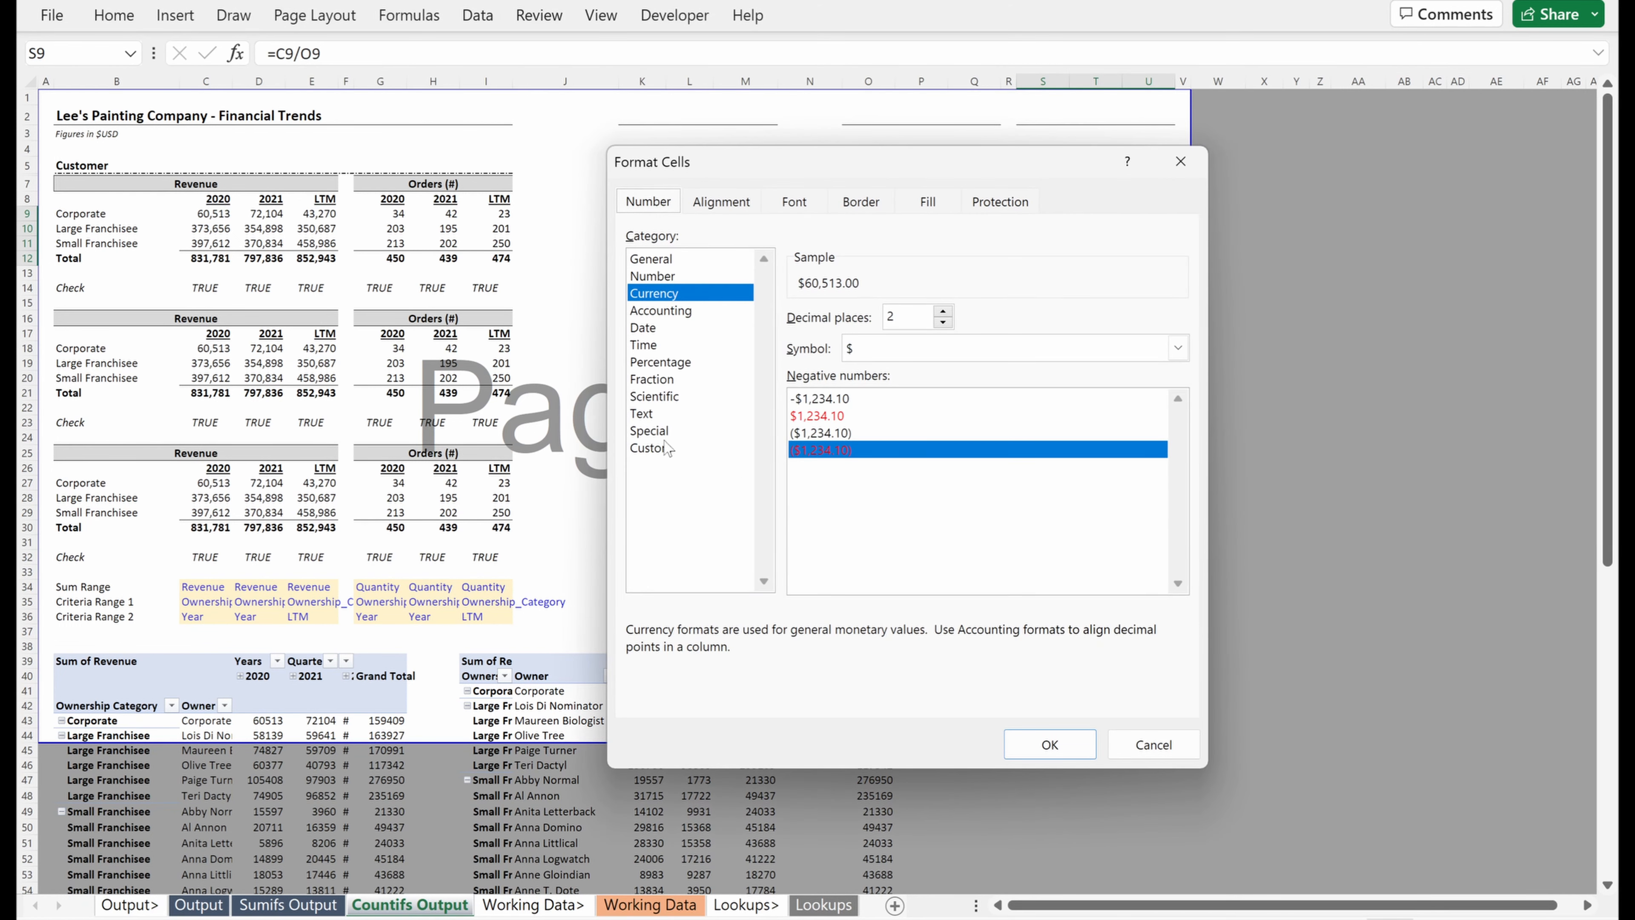
click(666, 448)
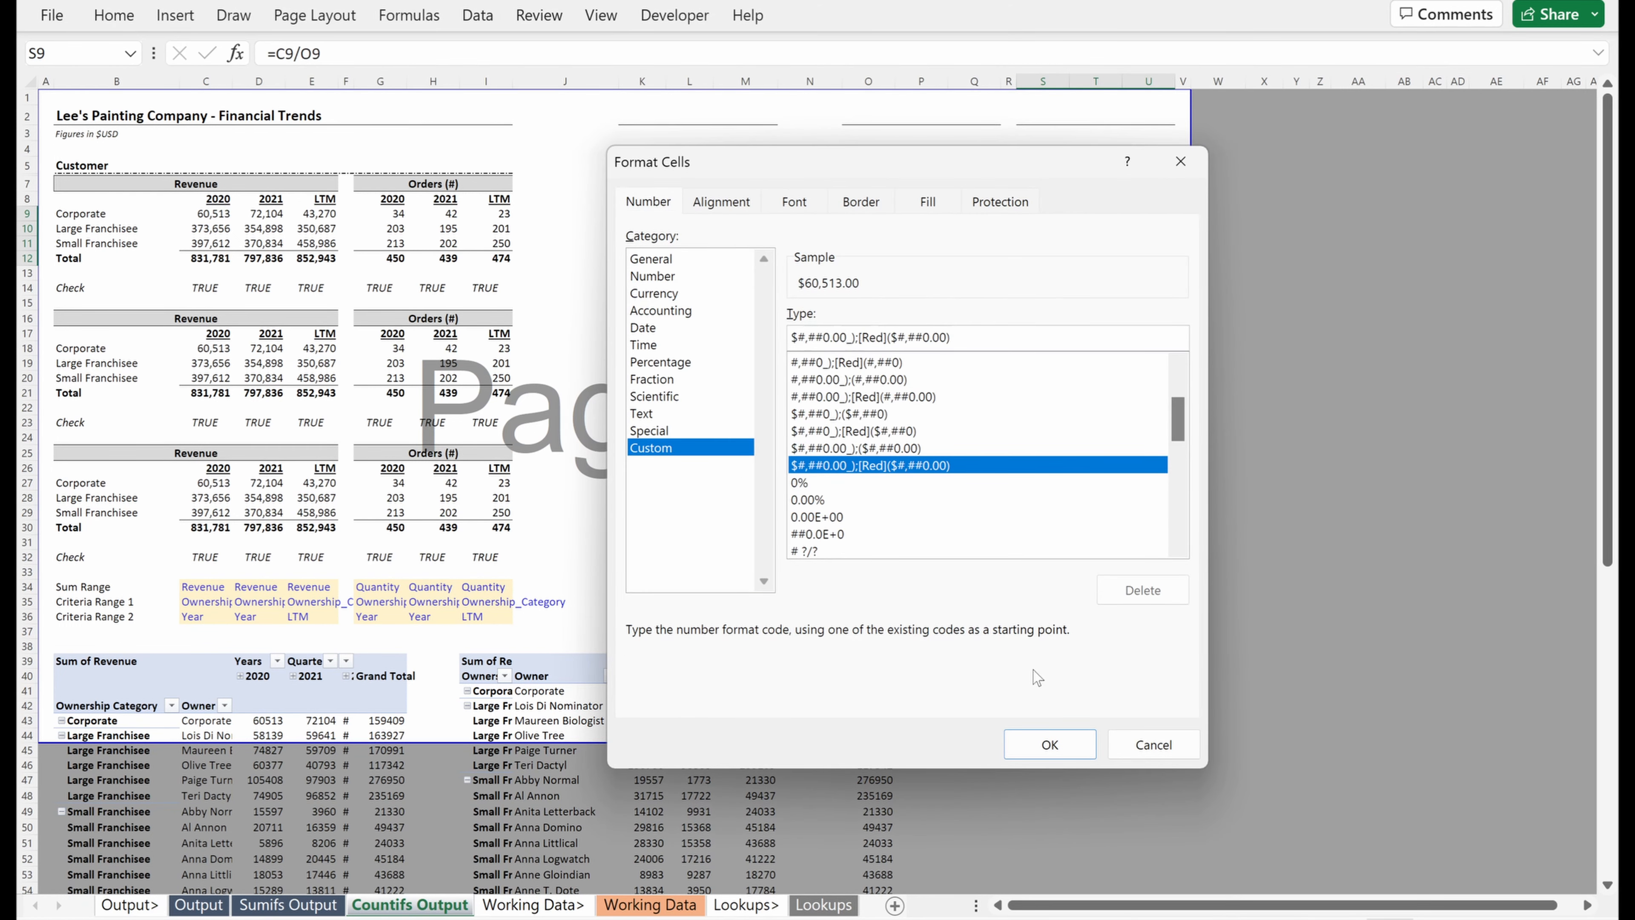
key(BackSpace)
key(BackSpace)
key(BackSpace)
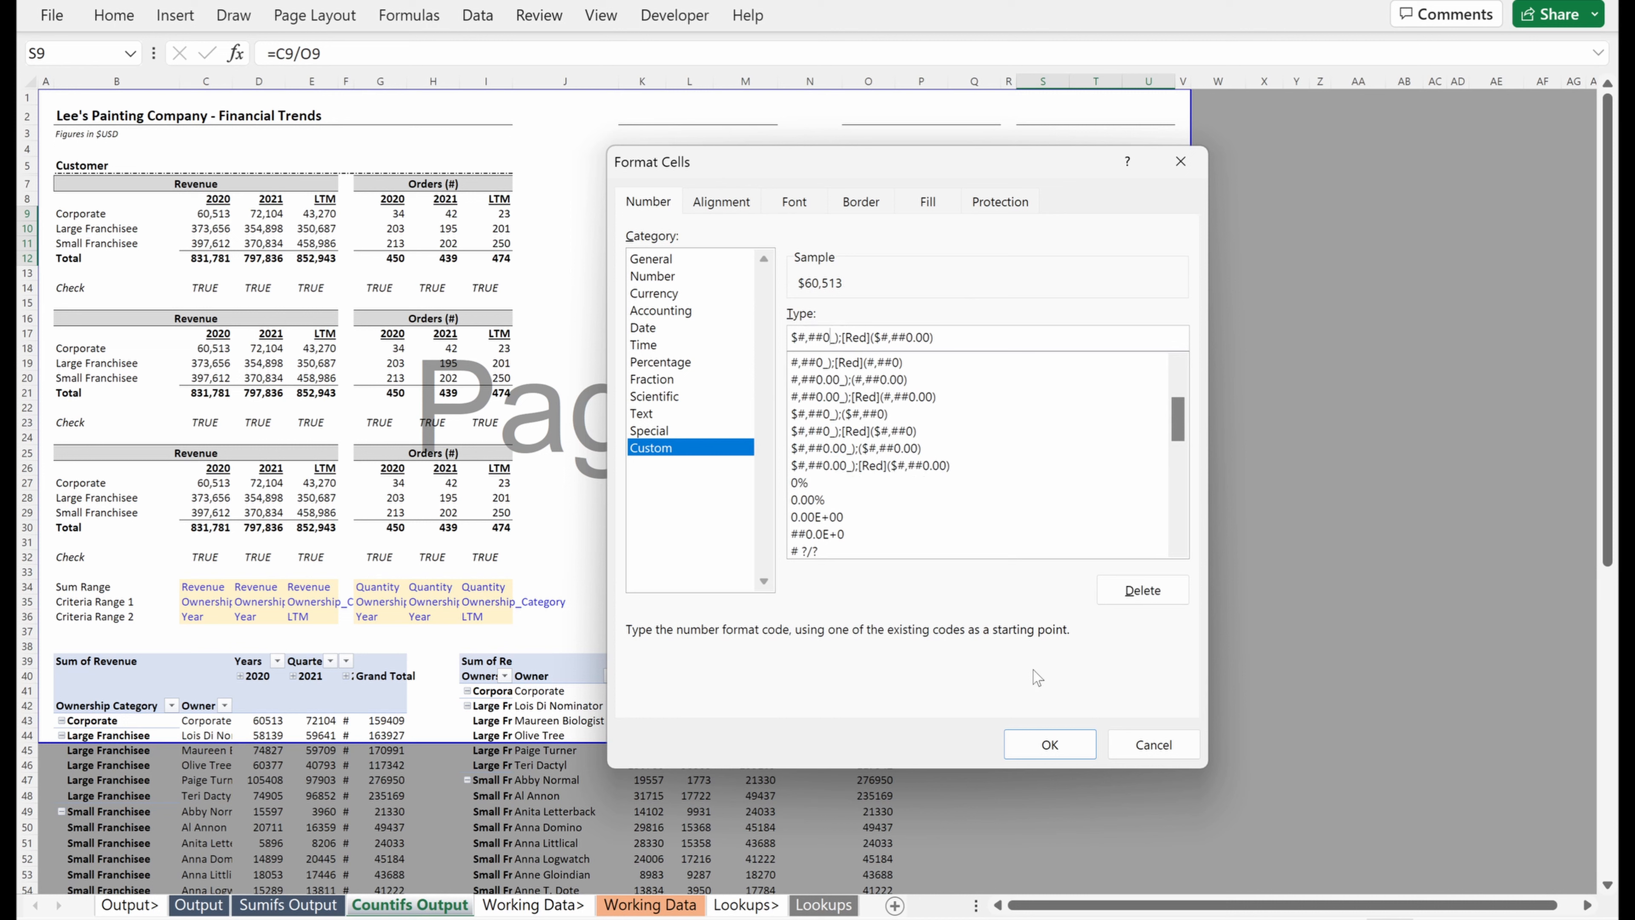
text(,"K")
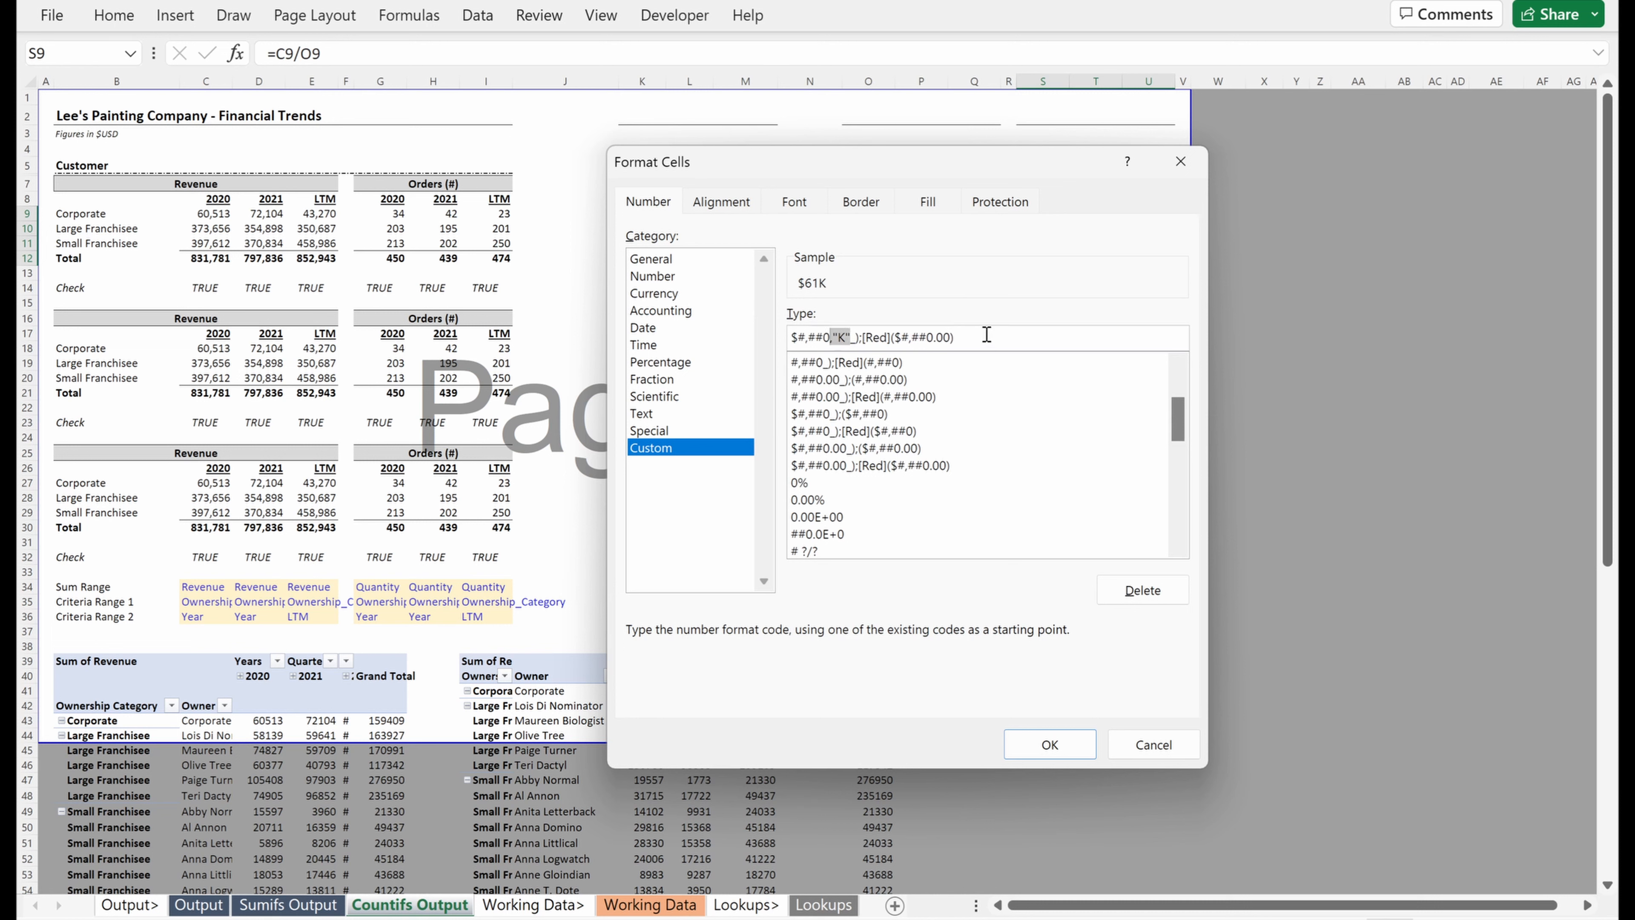
click(951, 335)
key(Return)
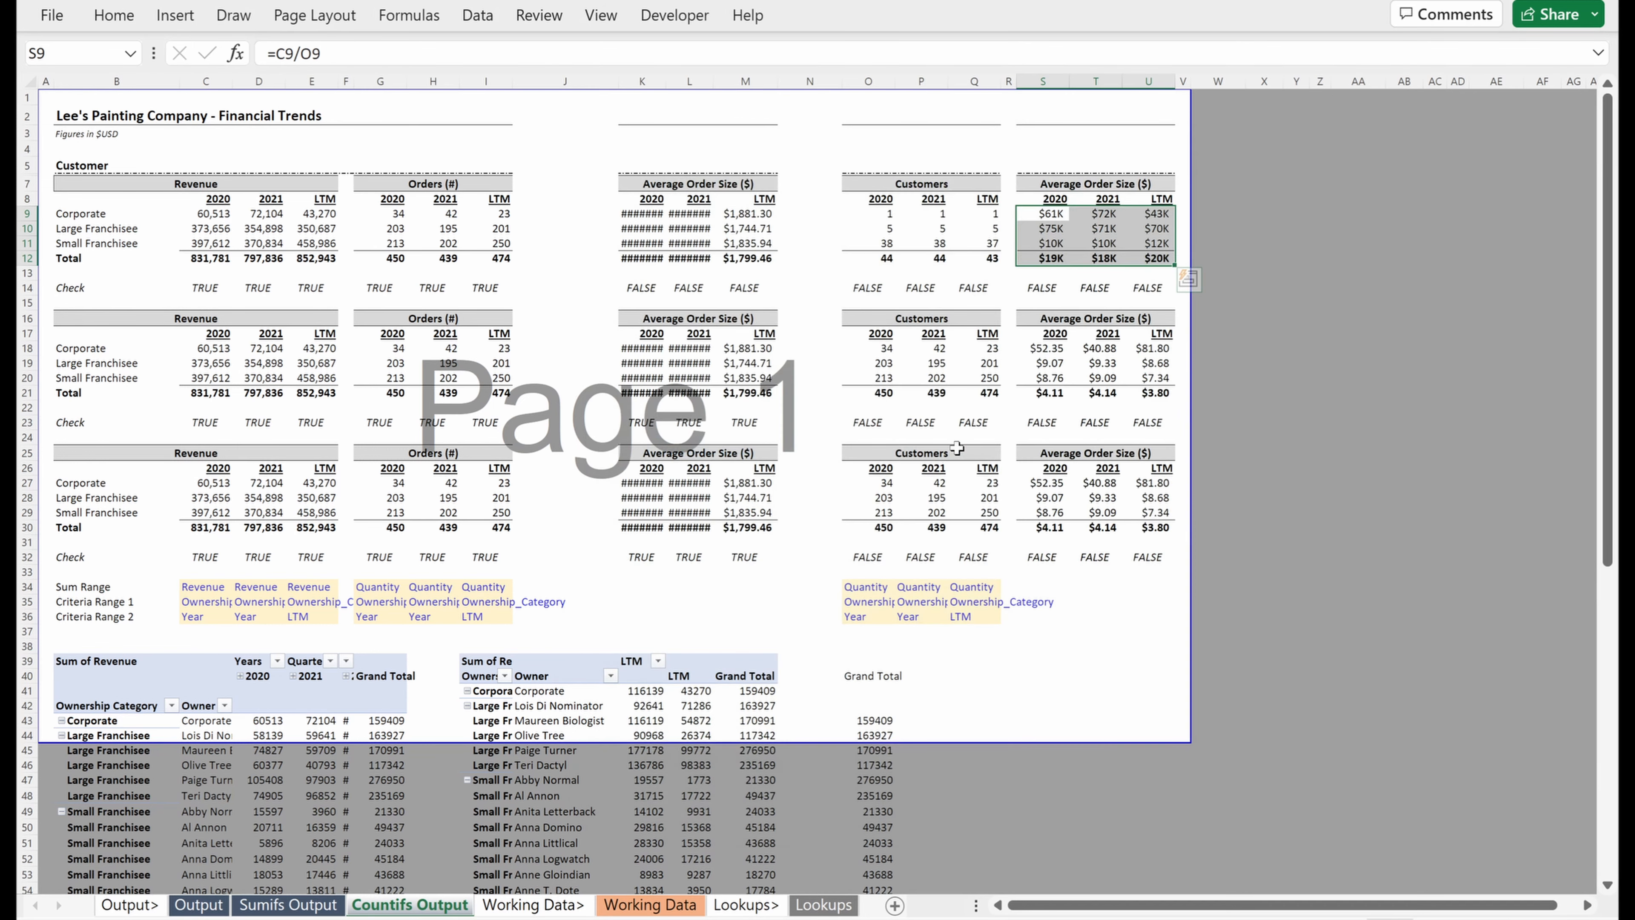
key(Right)
key(Down)
key(Left)
key(Up)
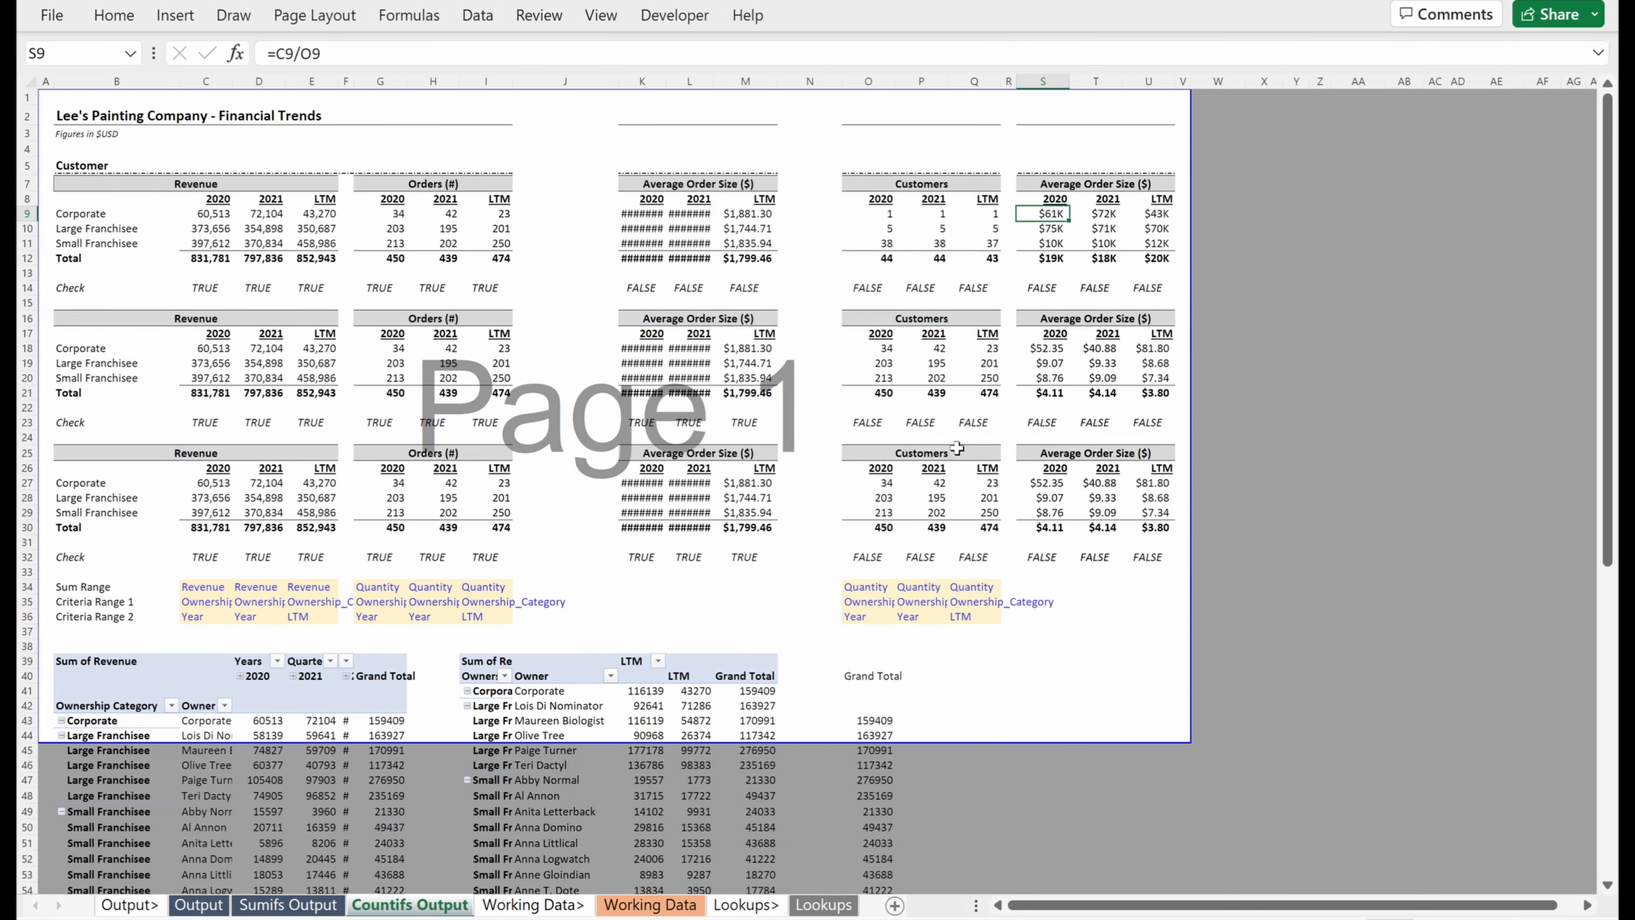
key(ctrl+shift+Right)
key(ctrl+shift+Down)
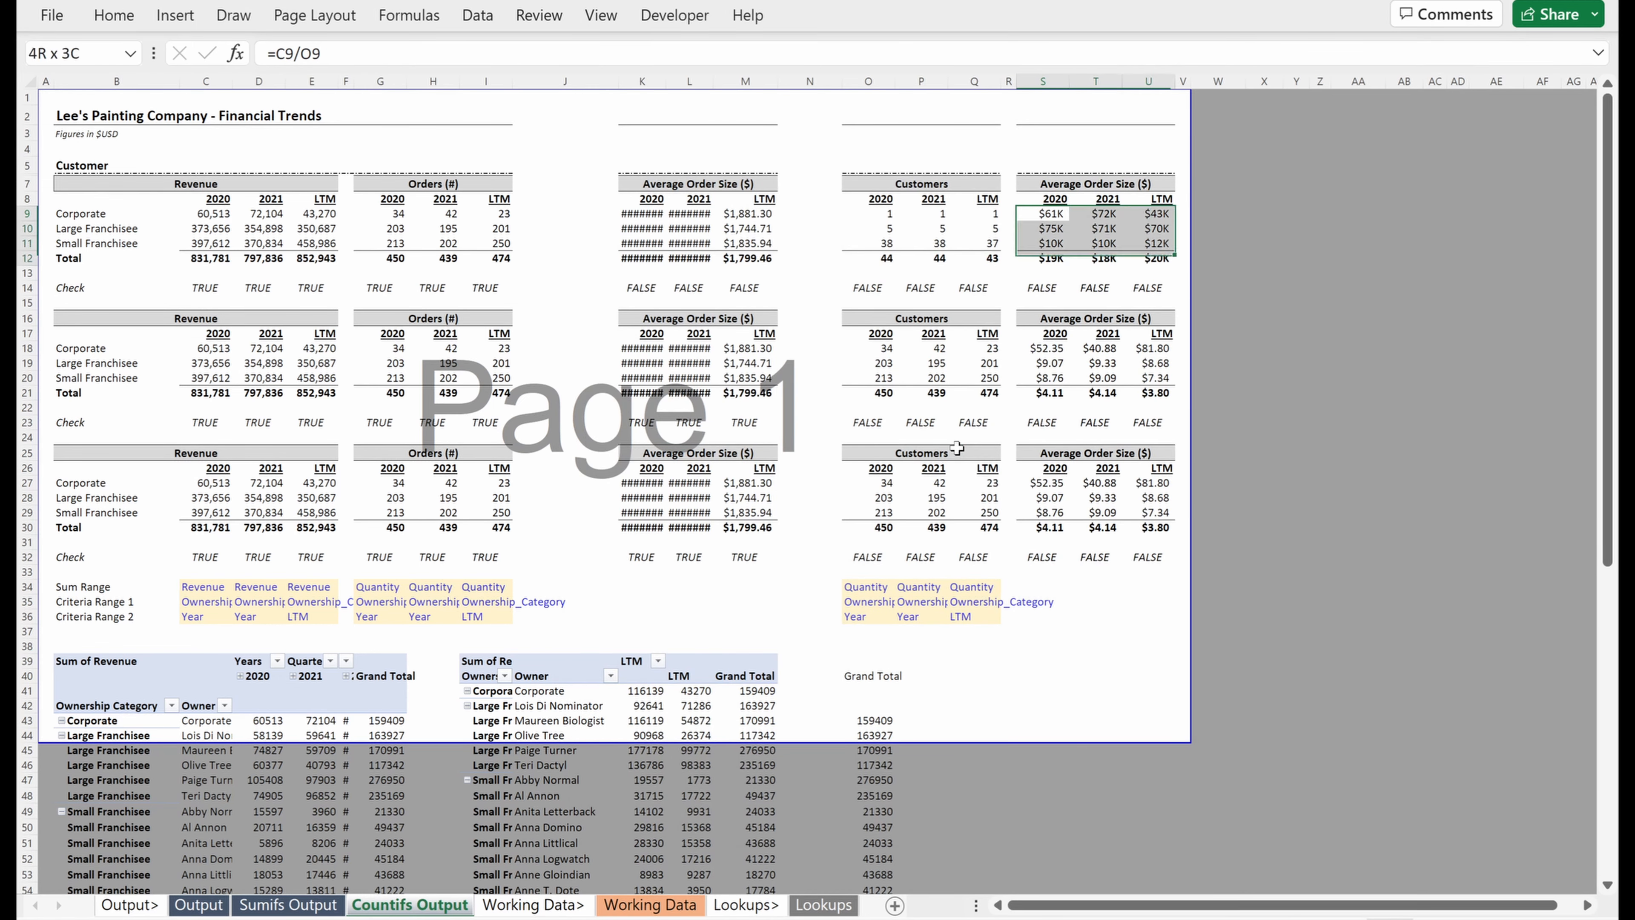
- Change the S7 block header to "Average Customer Size ($)" and go to the block's total in S12
key(Up)
key(Up)
key(F2)
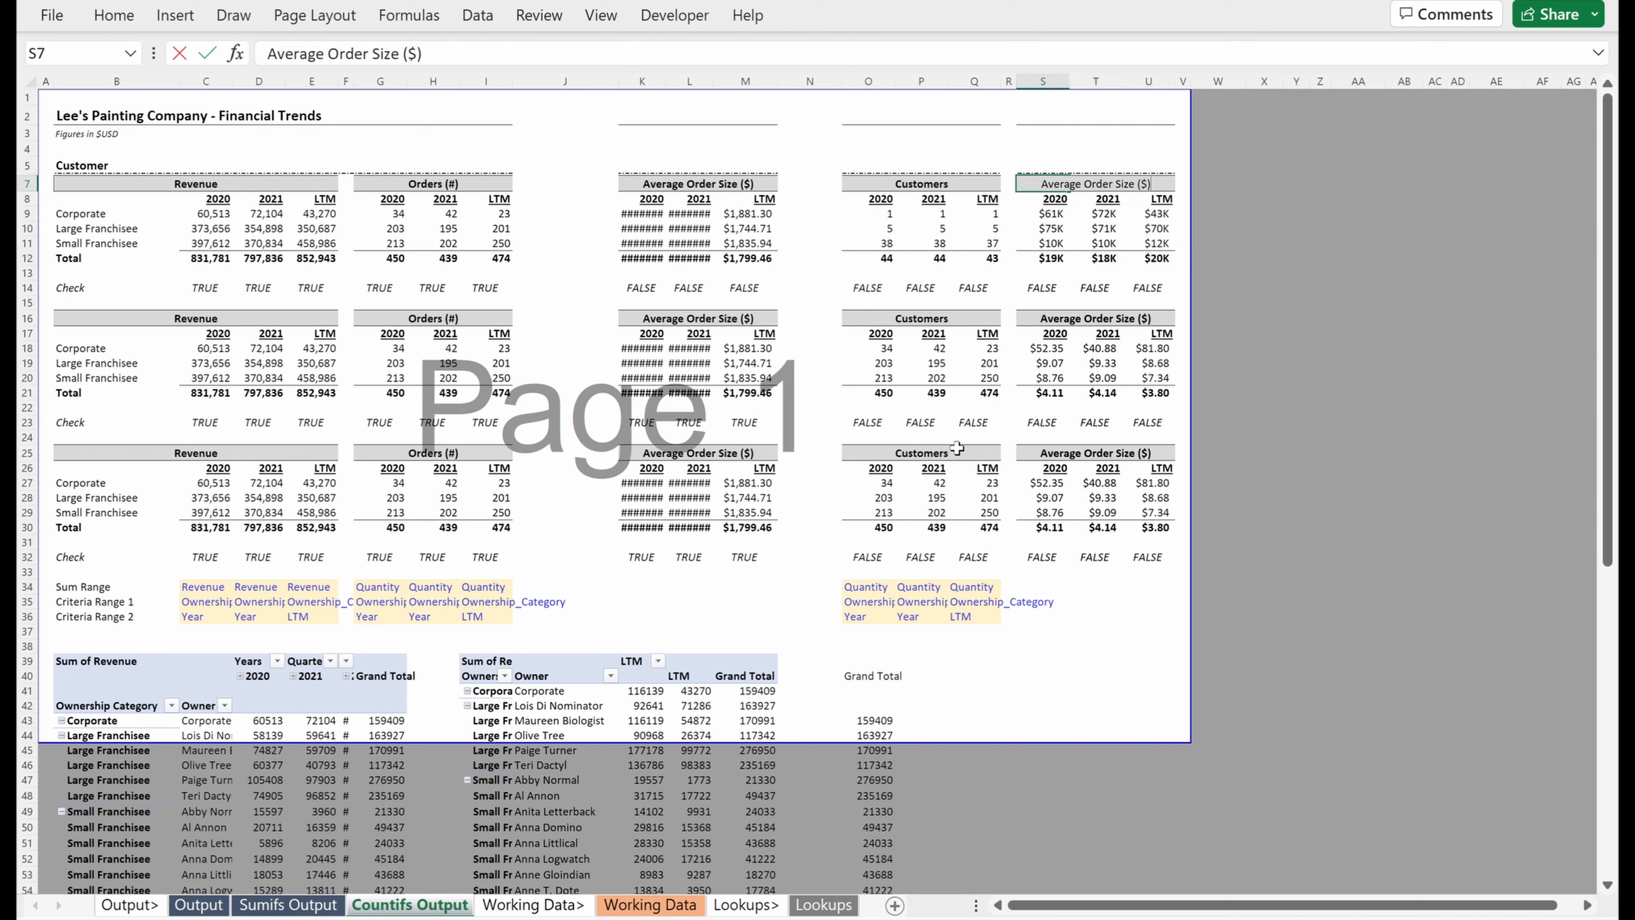
key(ctrl+shift+Right)
text(C)
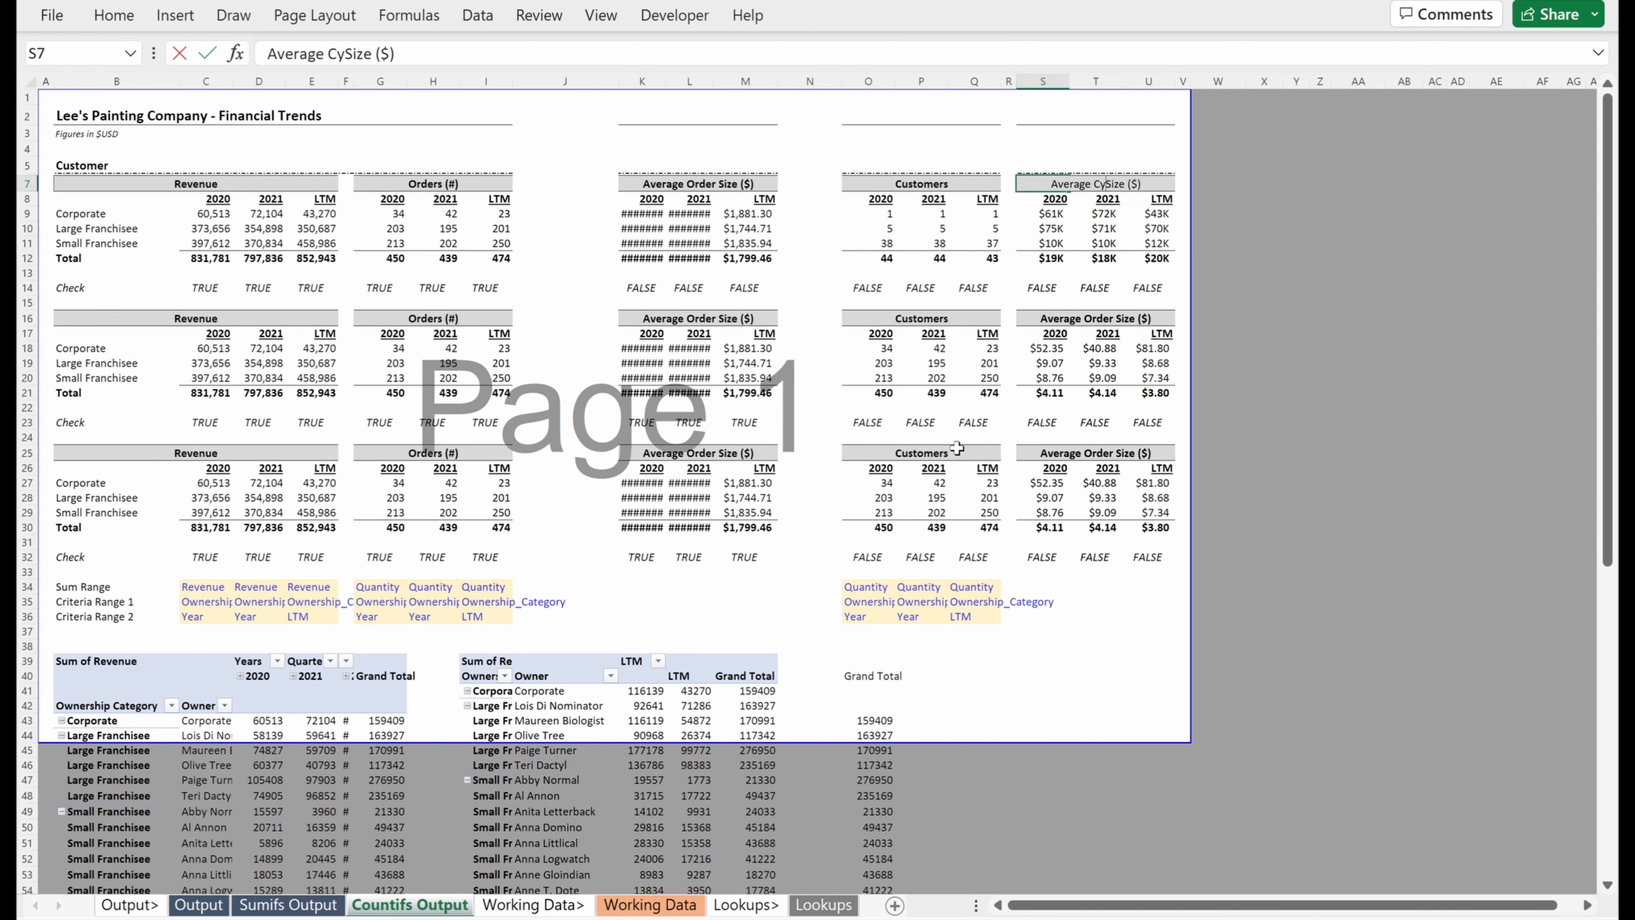
text(ustomer)
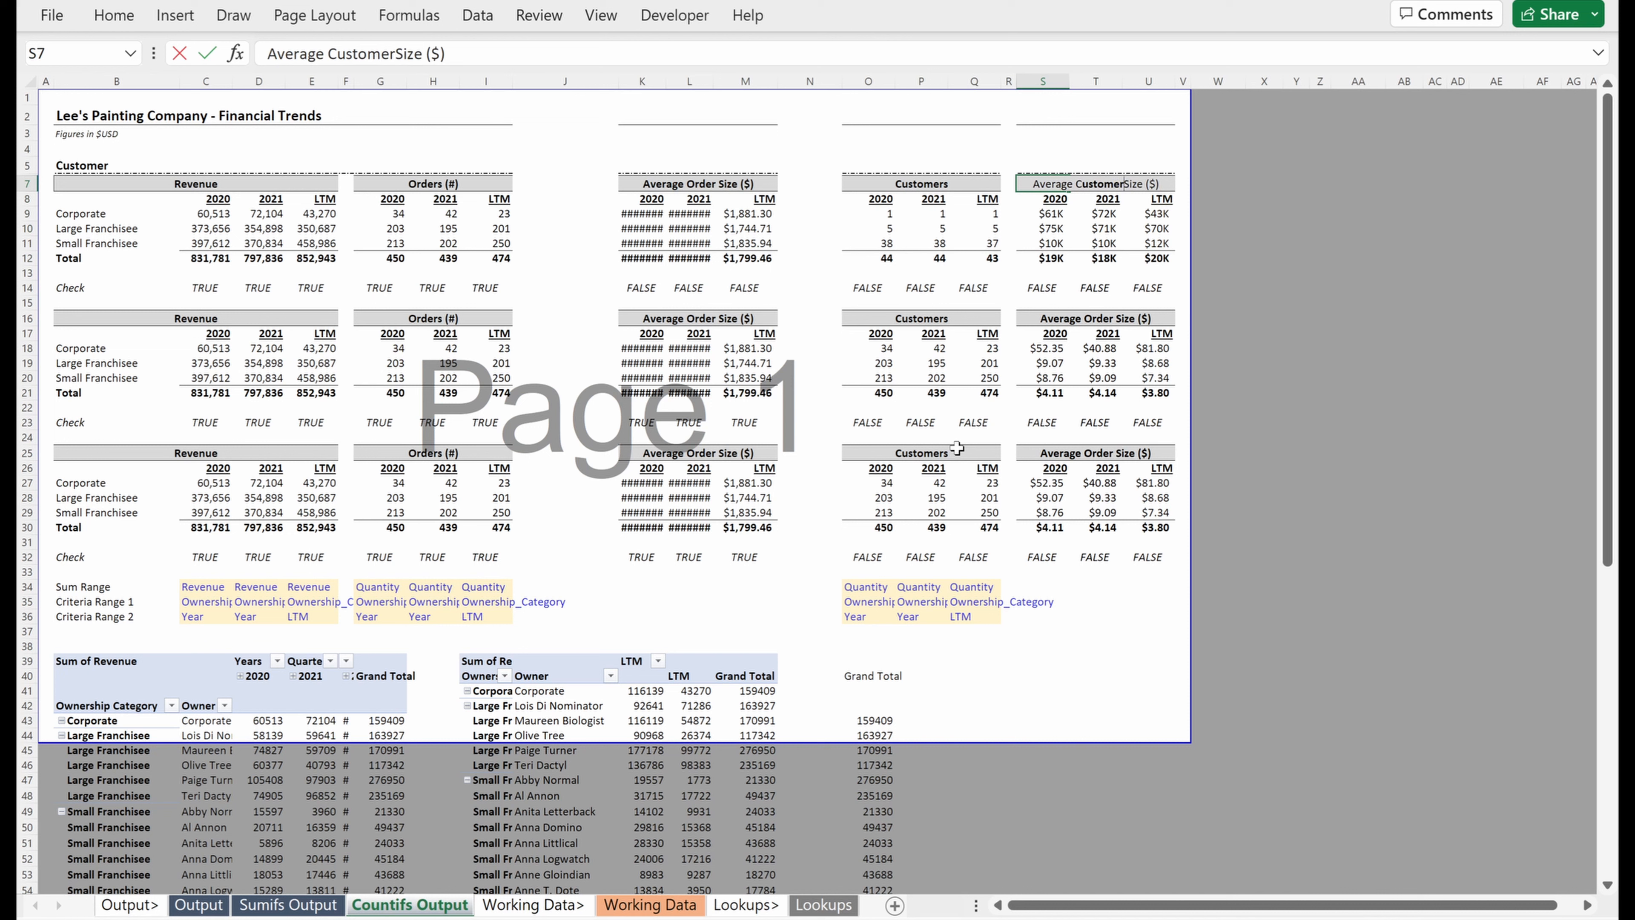
key(Return)
key(ctrl+Down)
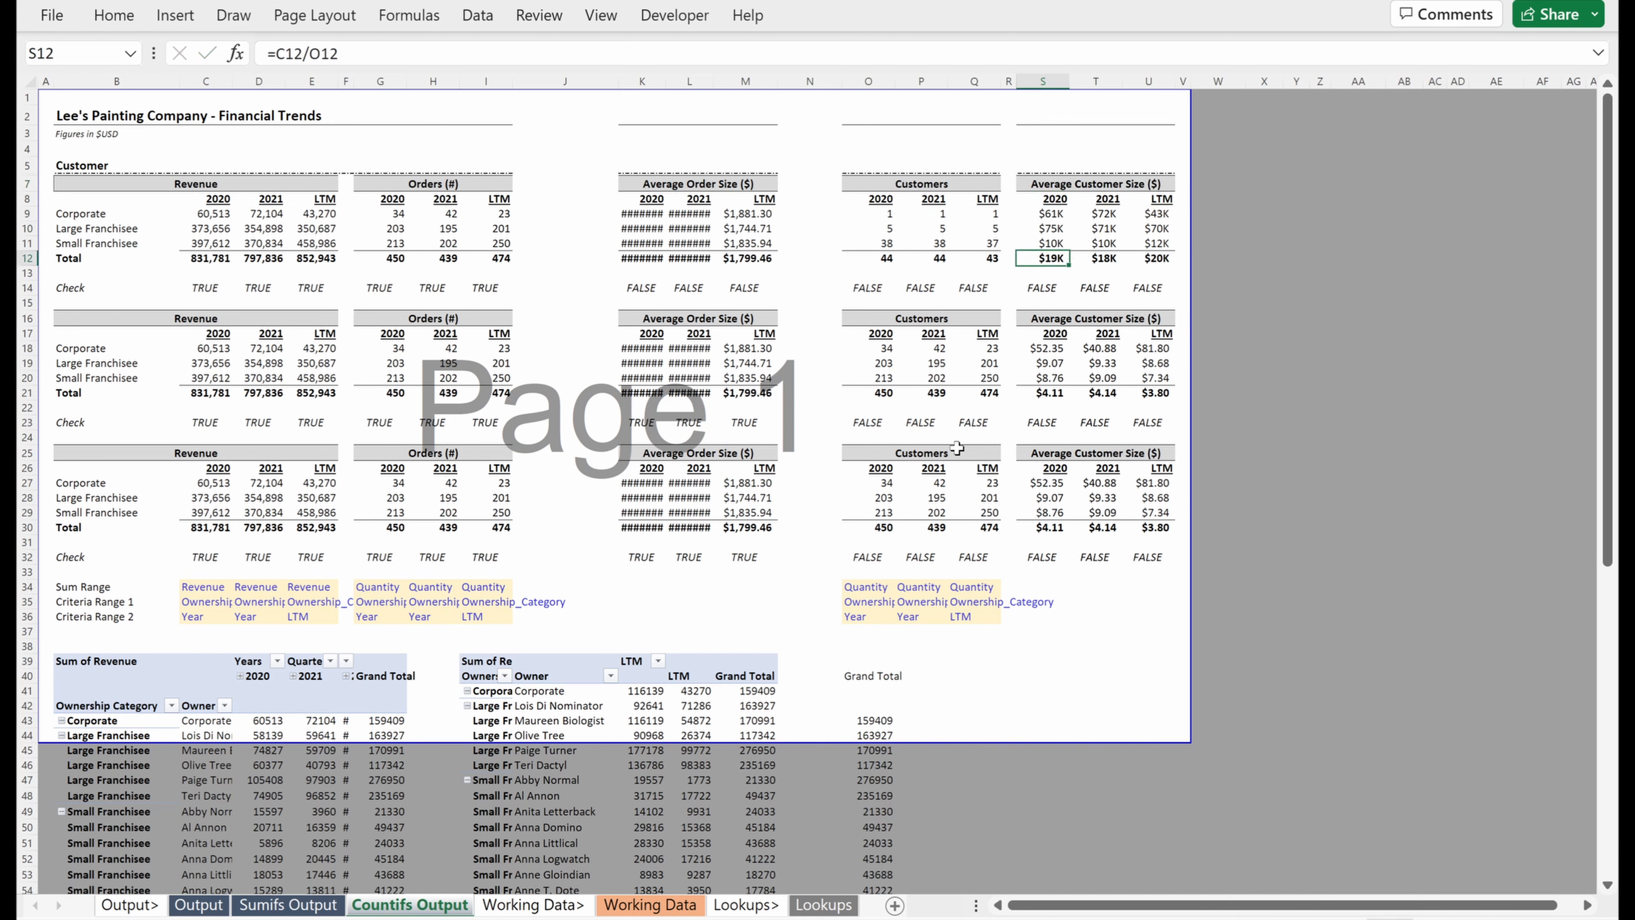
- Copy the Customers and Average Customer Size formulas in O9:U12 to the matching blocks starting at O18 and O27
key(ctrl+Down)
click(885, 349)
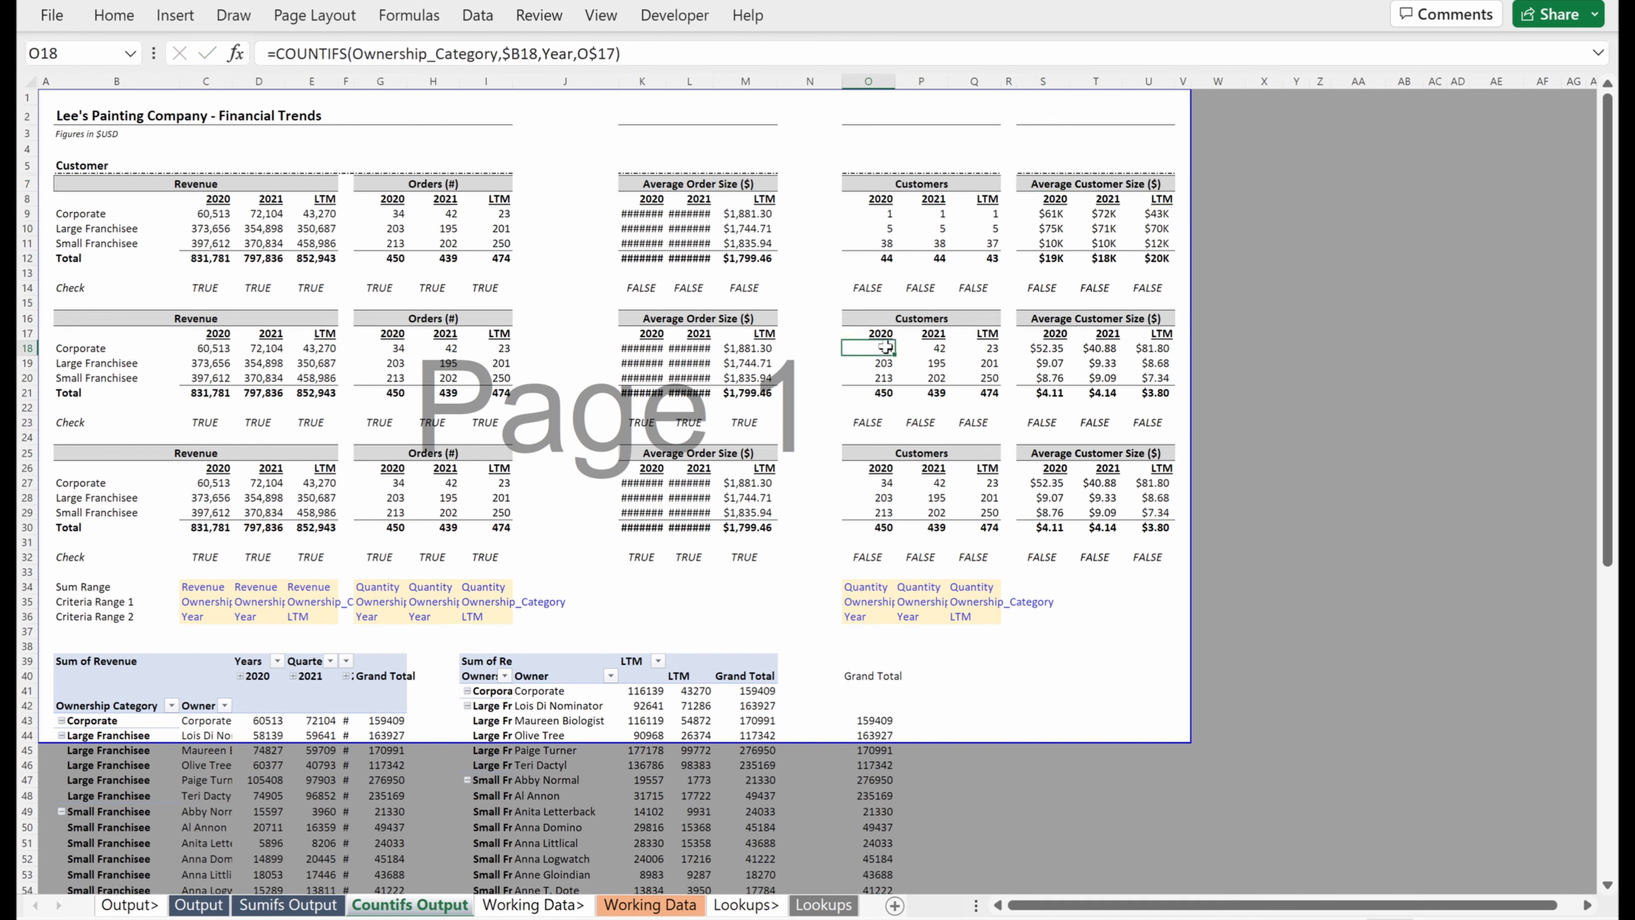
drag(881, 213, 1168, 260)
key(ctrl+c)
click(888, 351)
key(ctrl+v)
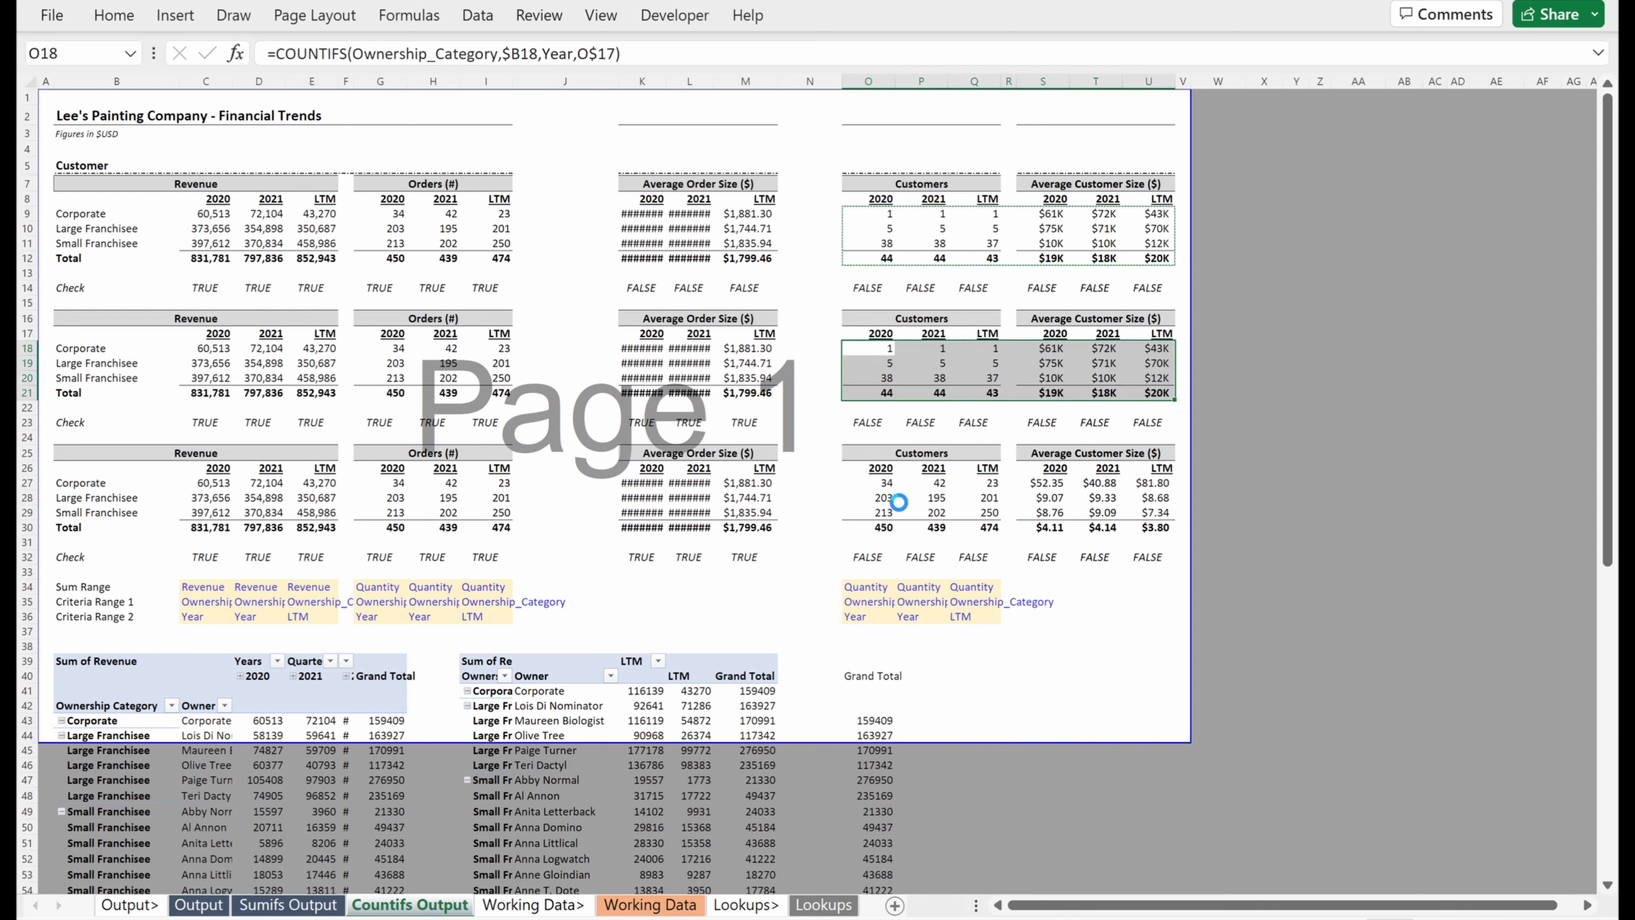
click(885, 482)
key(ctrl+v)
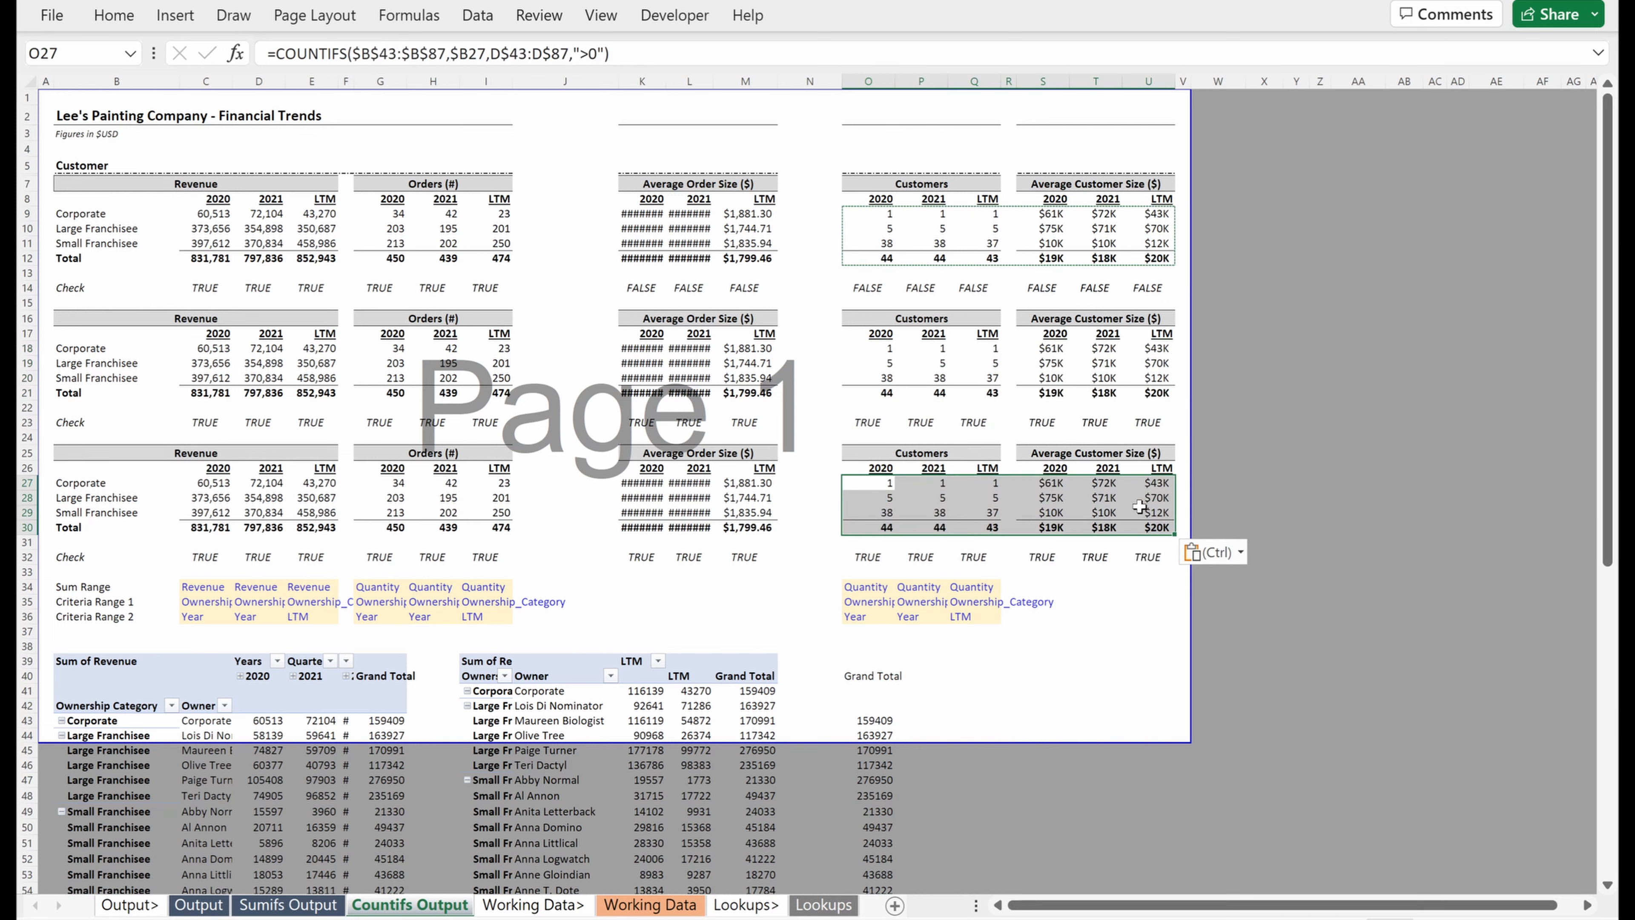
key(Escape)
- Apply the column widths of the Revenue block, columns C to F, to columns G through V using Paste Special
drag(196, 393, 1179, 394)
key(ctrl+c)
key(ctrl+alt+v)
key(w)
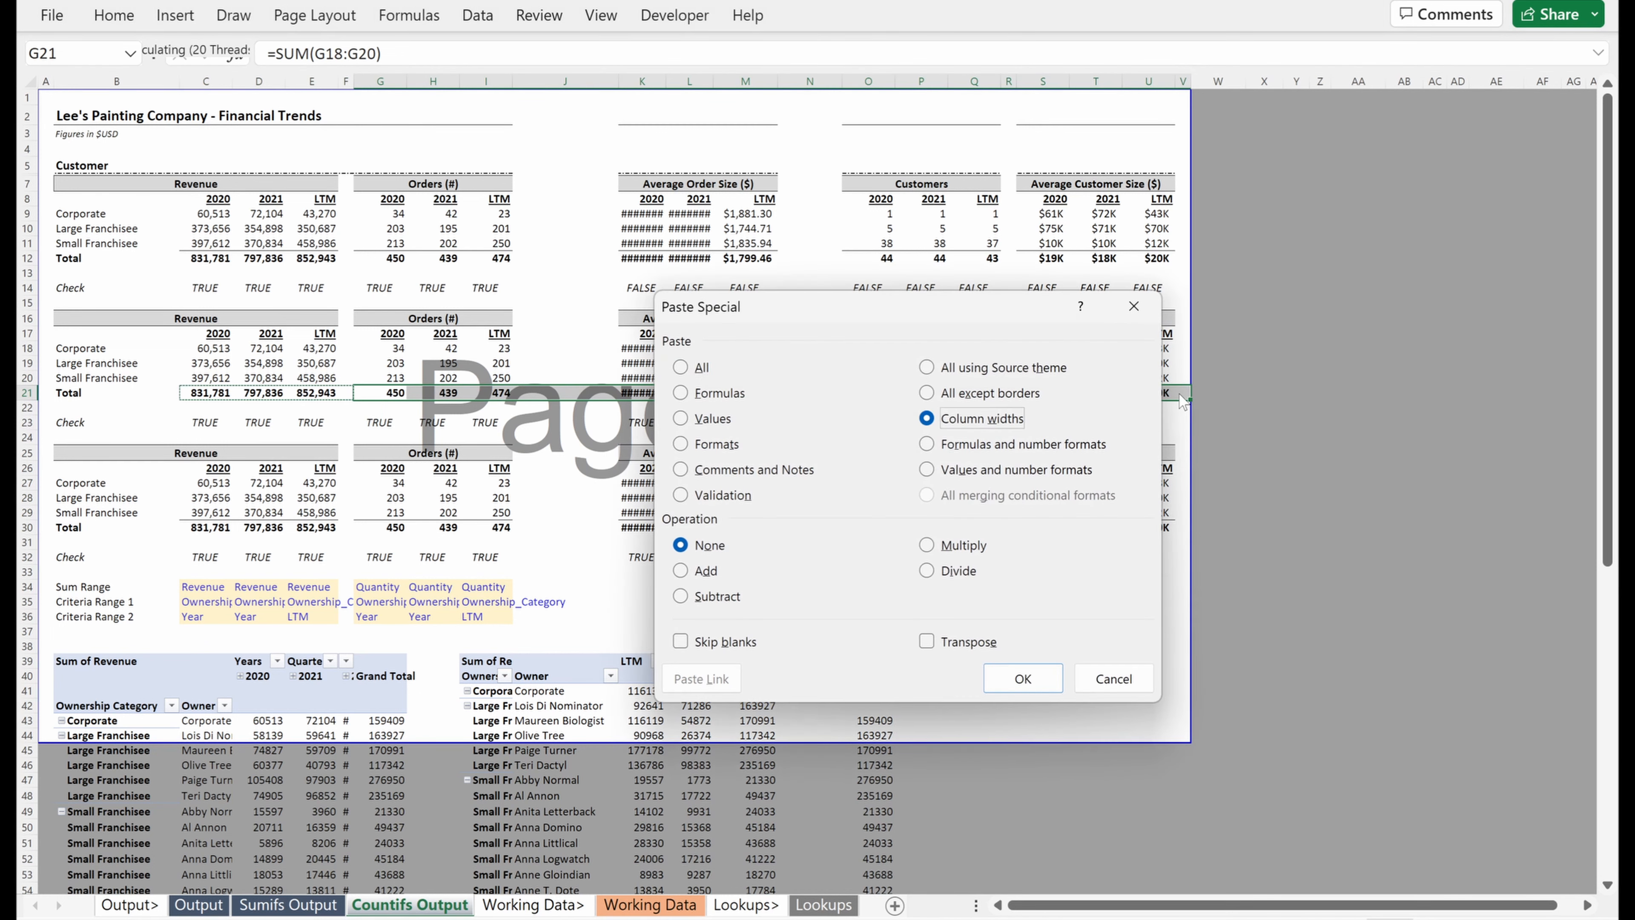
key(Return)
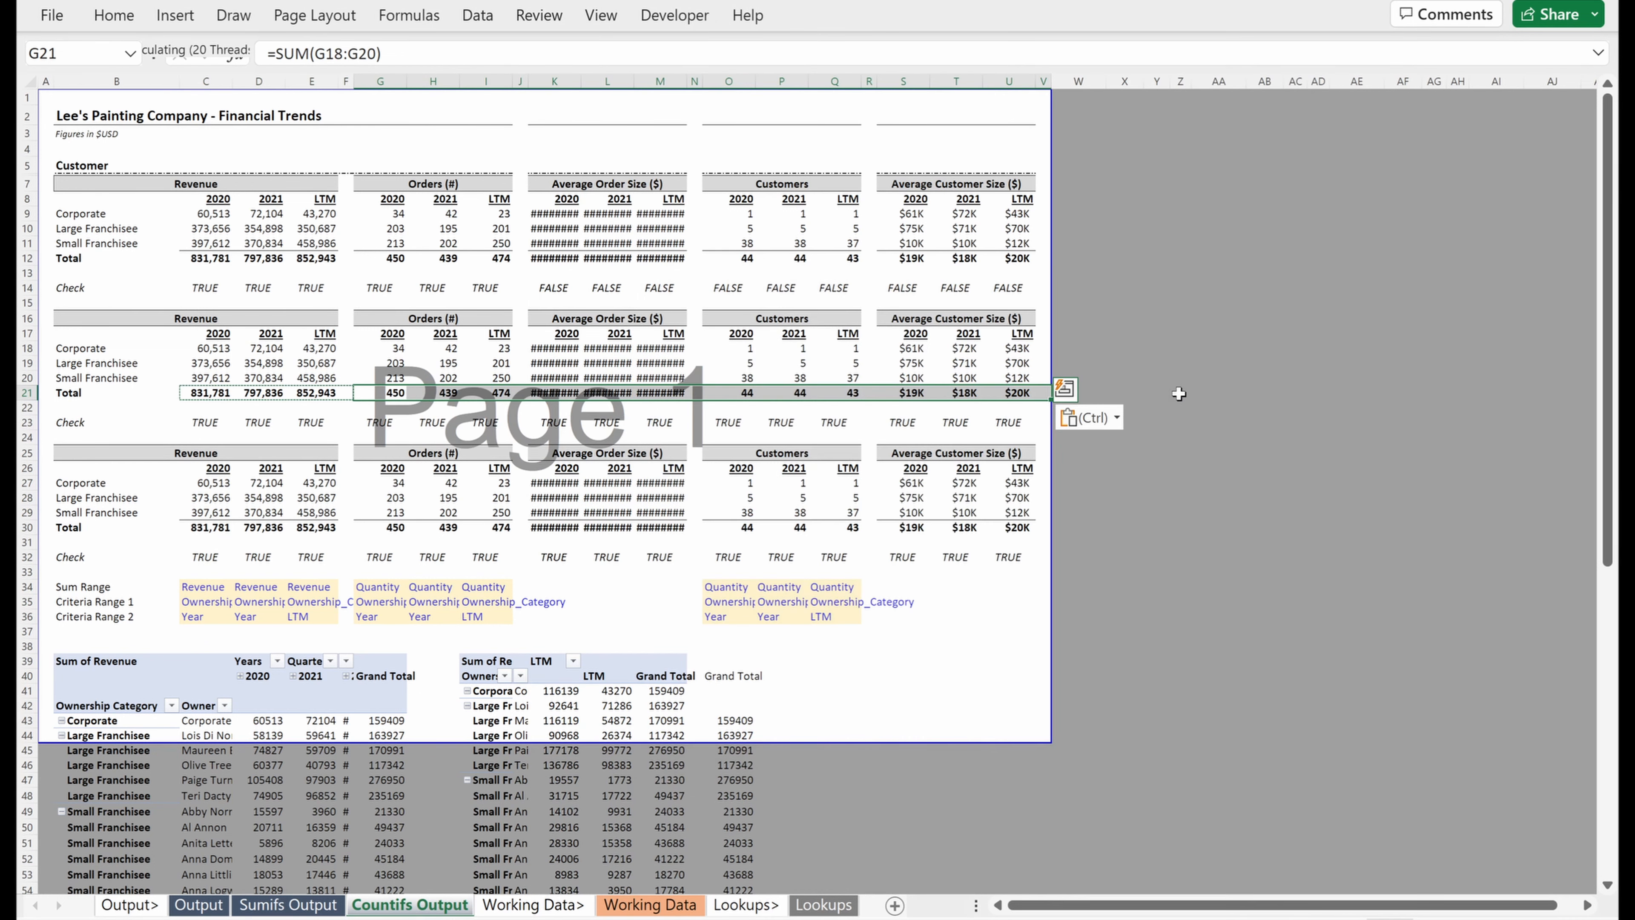
- Review the resized blocks, the Customers counts in O9:Q12 and the COUNTIFS formula in O9
scroll(635, 334, up, 1)
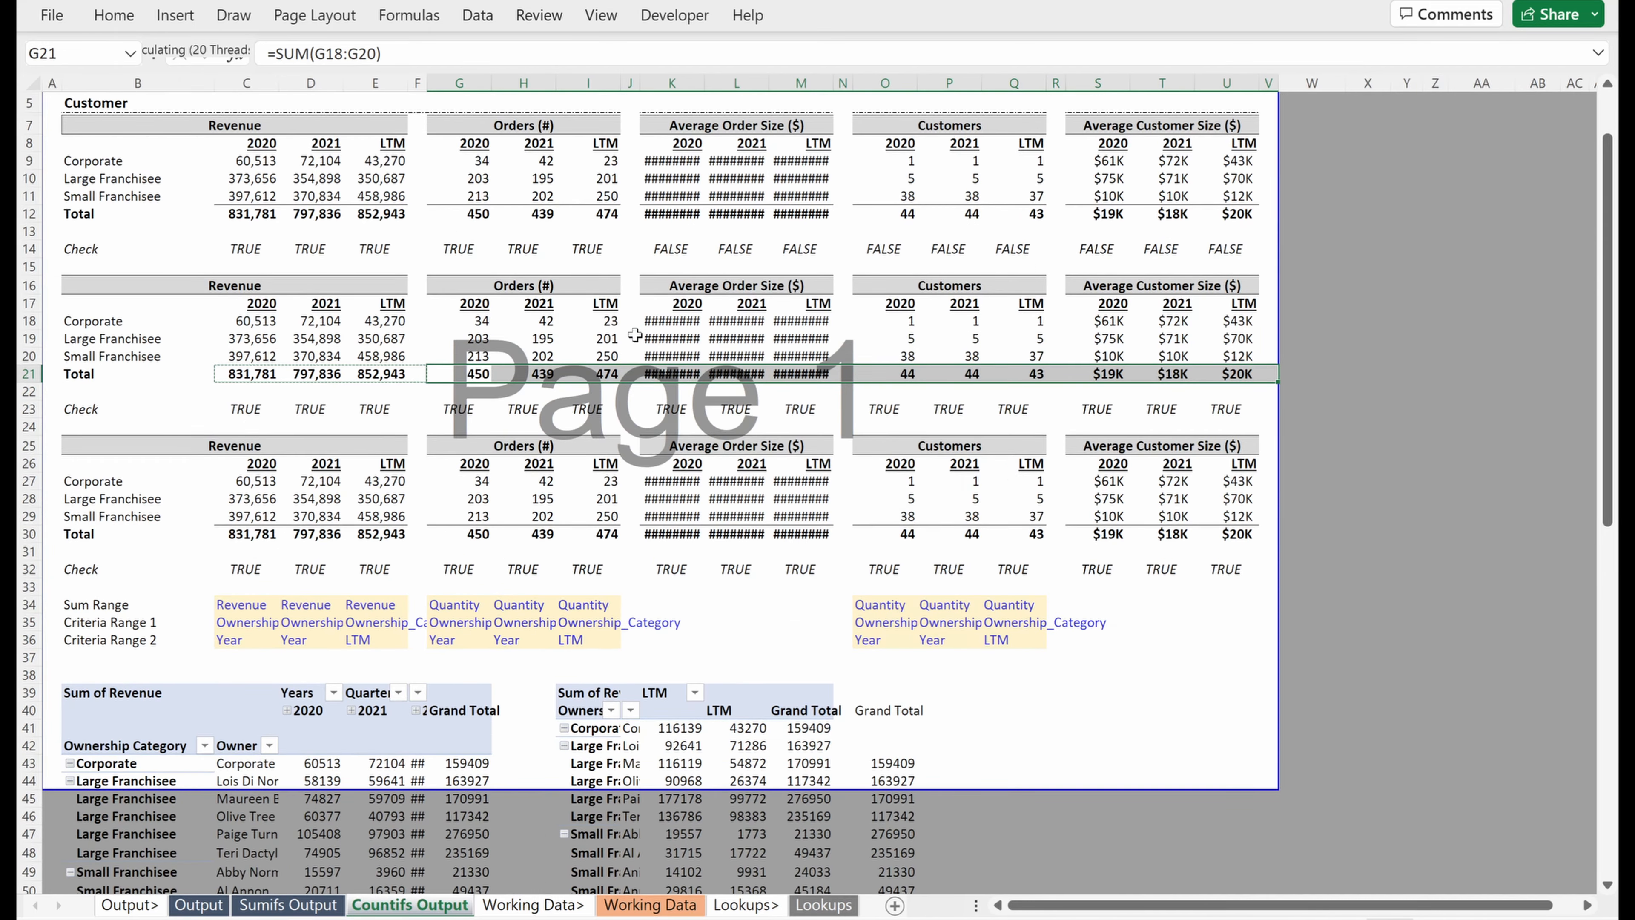
scroll(667, 335, down, 2)
scroll(959, 375, up, 3)
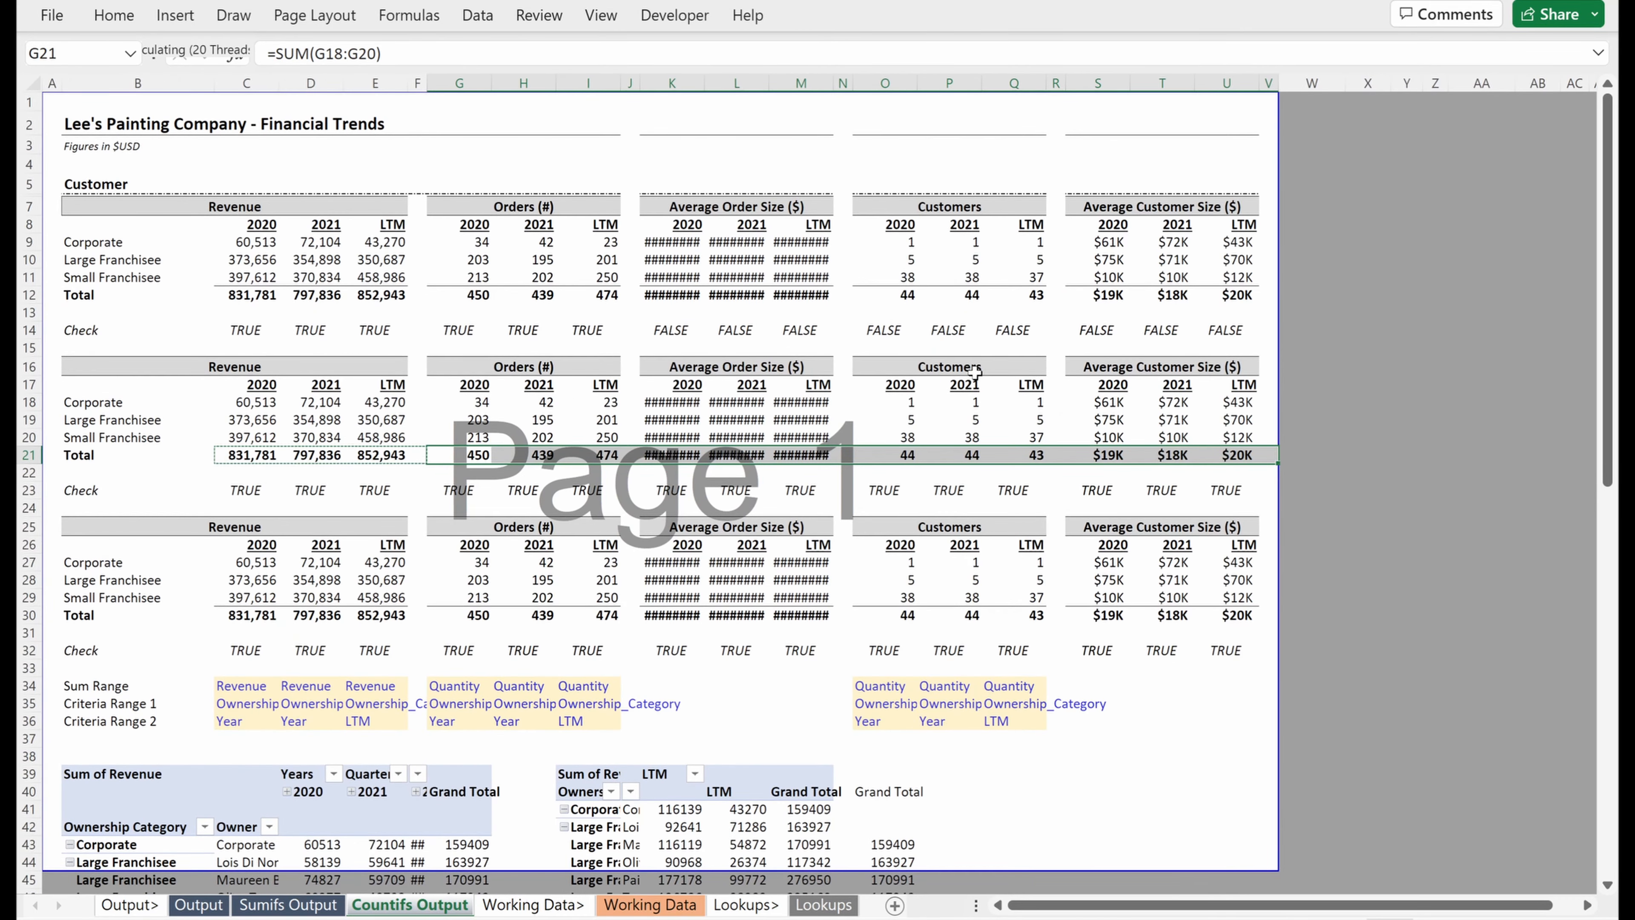
scroll(975, 368, down, 1)
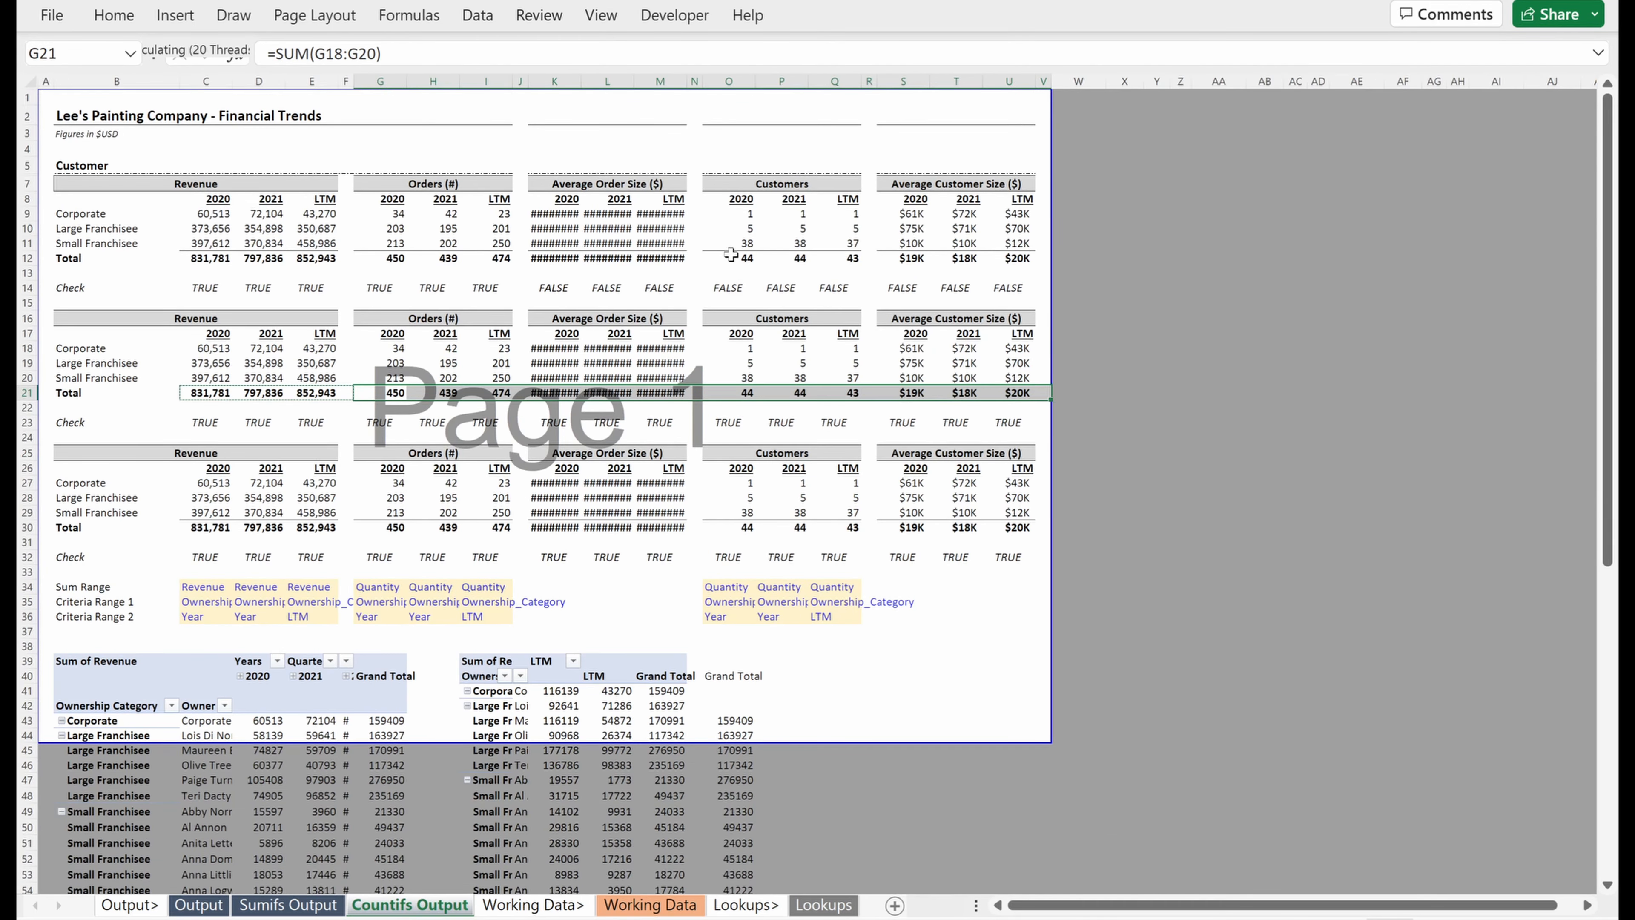
drag(497, 114, 1033, 167)
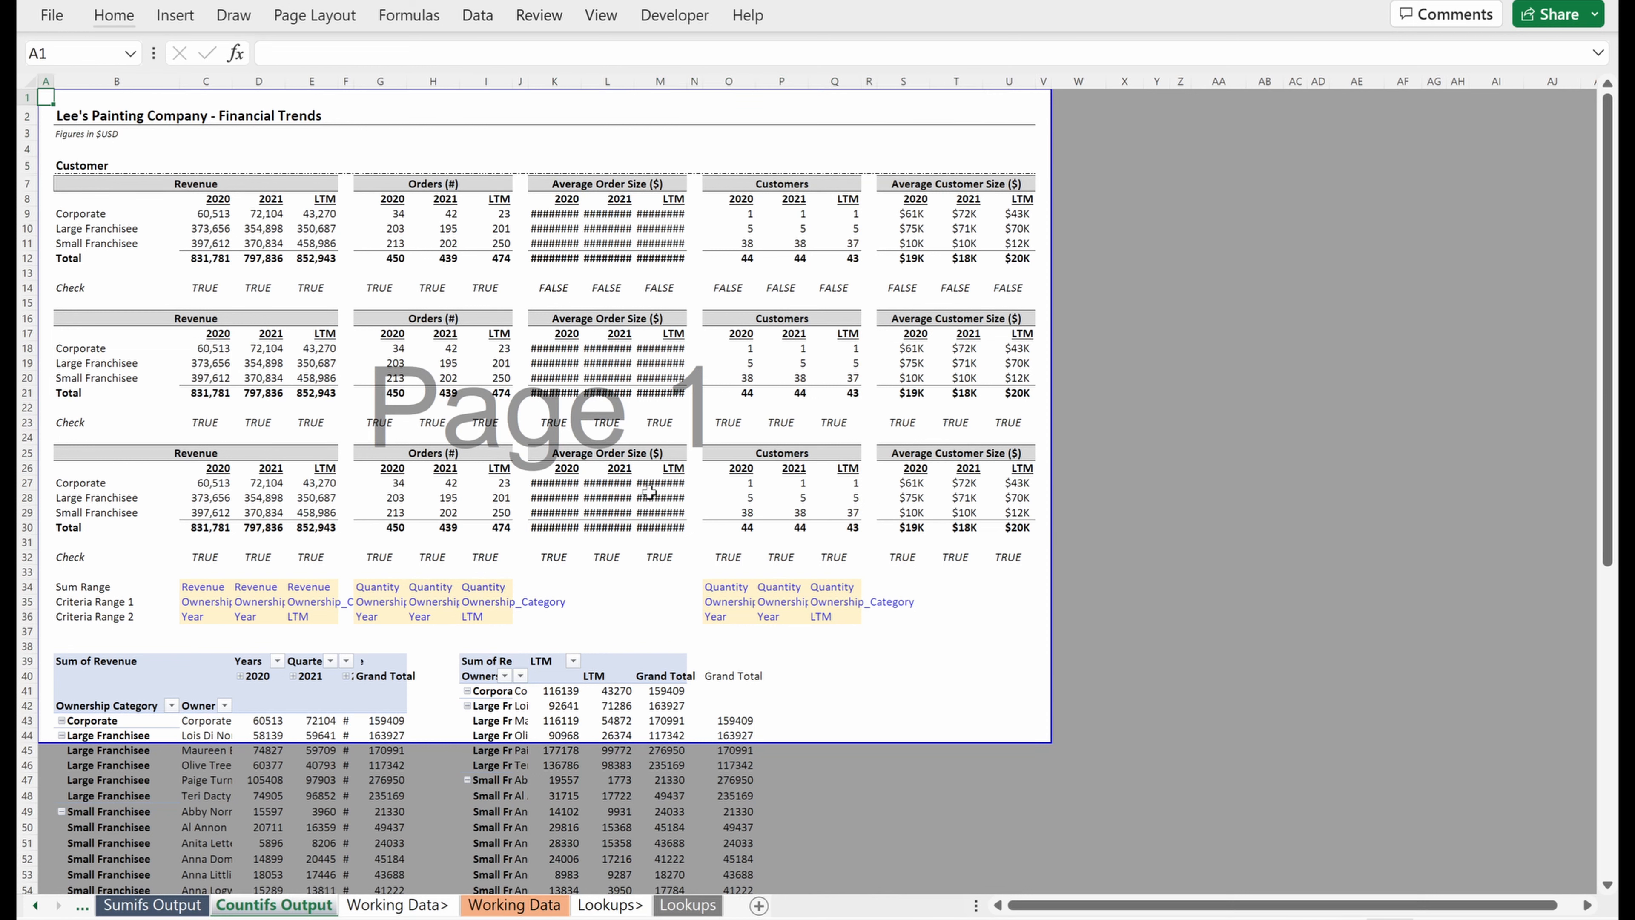
drag(751, 219, 837, 263)
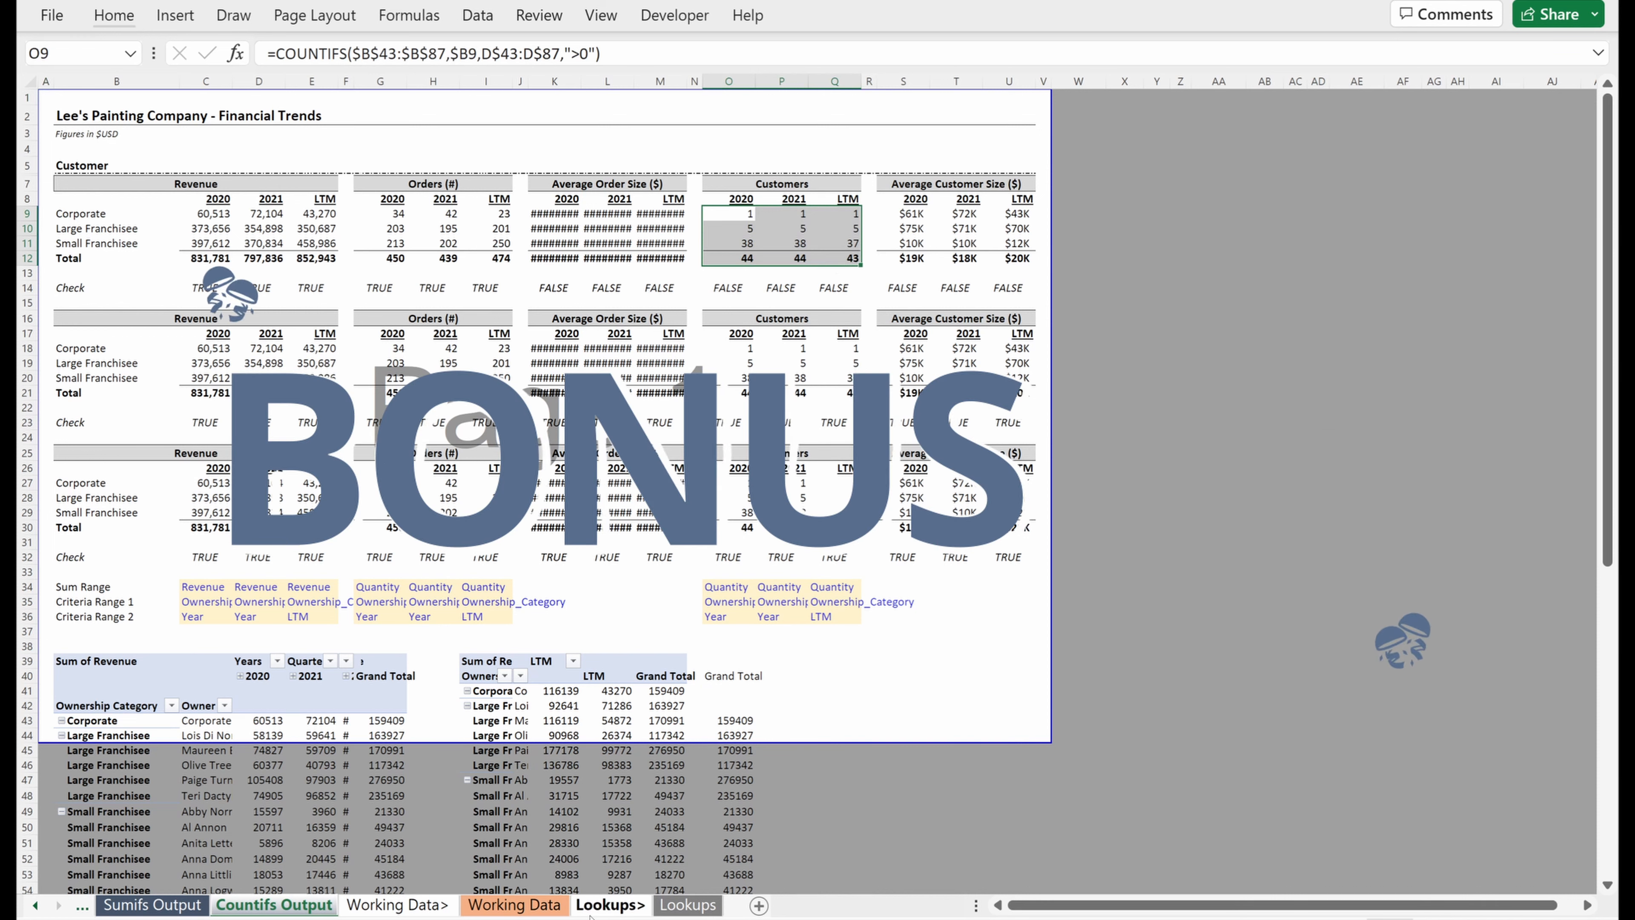
click(737, 212)
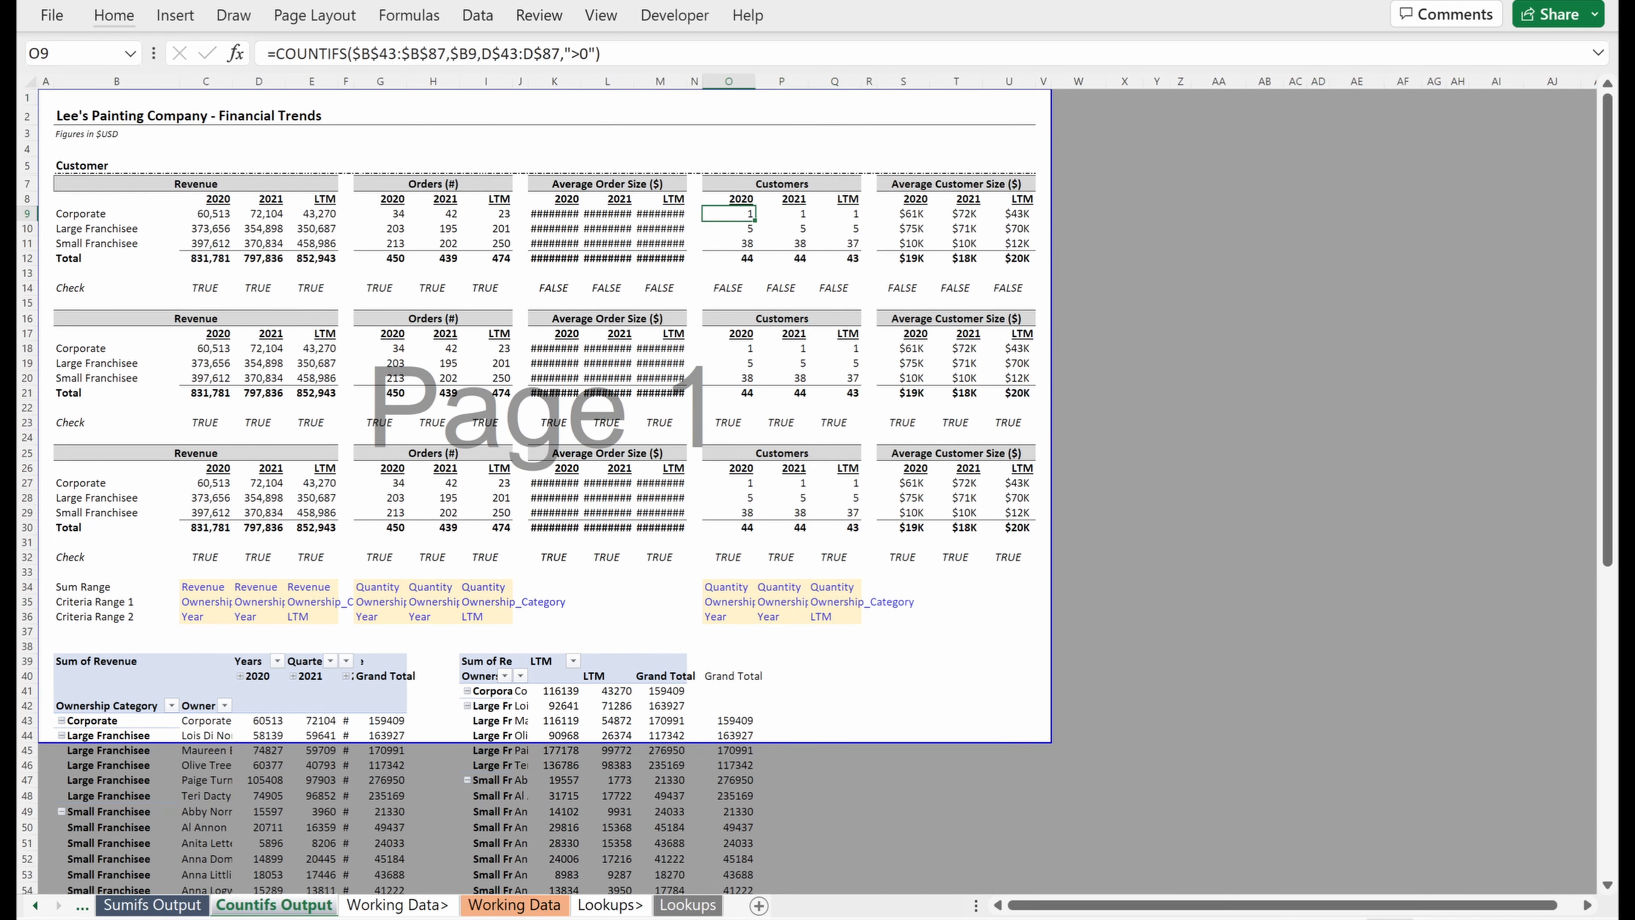
- Insert a PivotTable from Working Data A2:Q1218 at Y45 on the Countifs Output sheet, adding the data to the Data Model
click(515, 904)
click(731, 385)
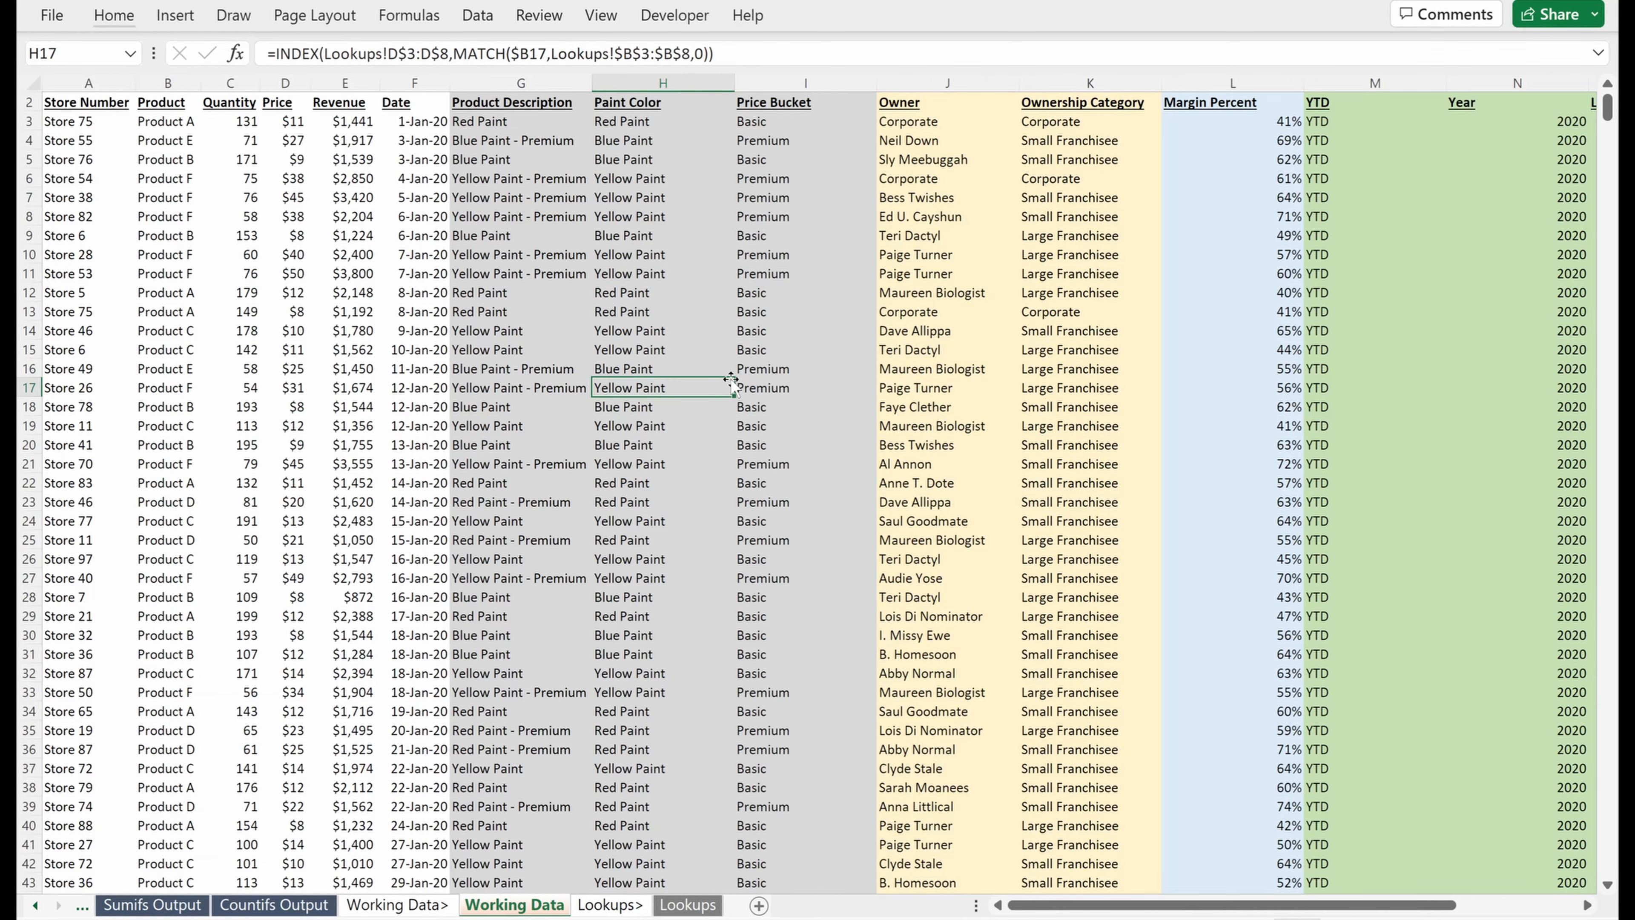
key(alt)
key(n)
key(v)
key(t)
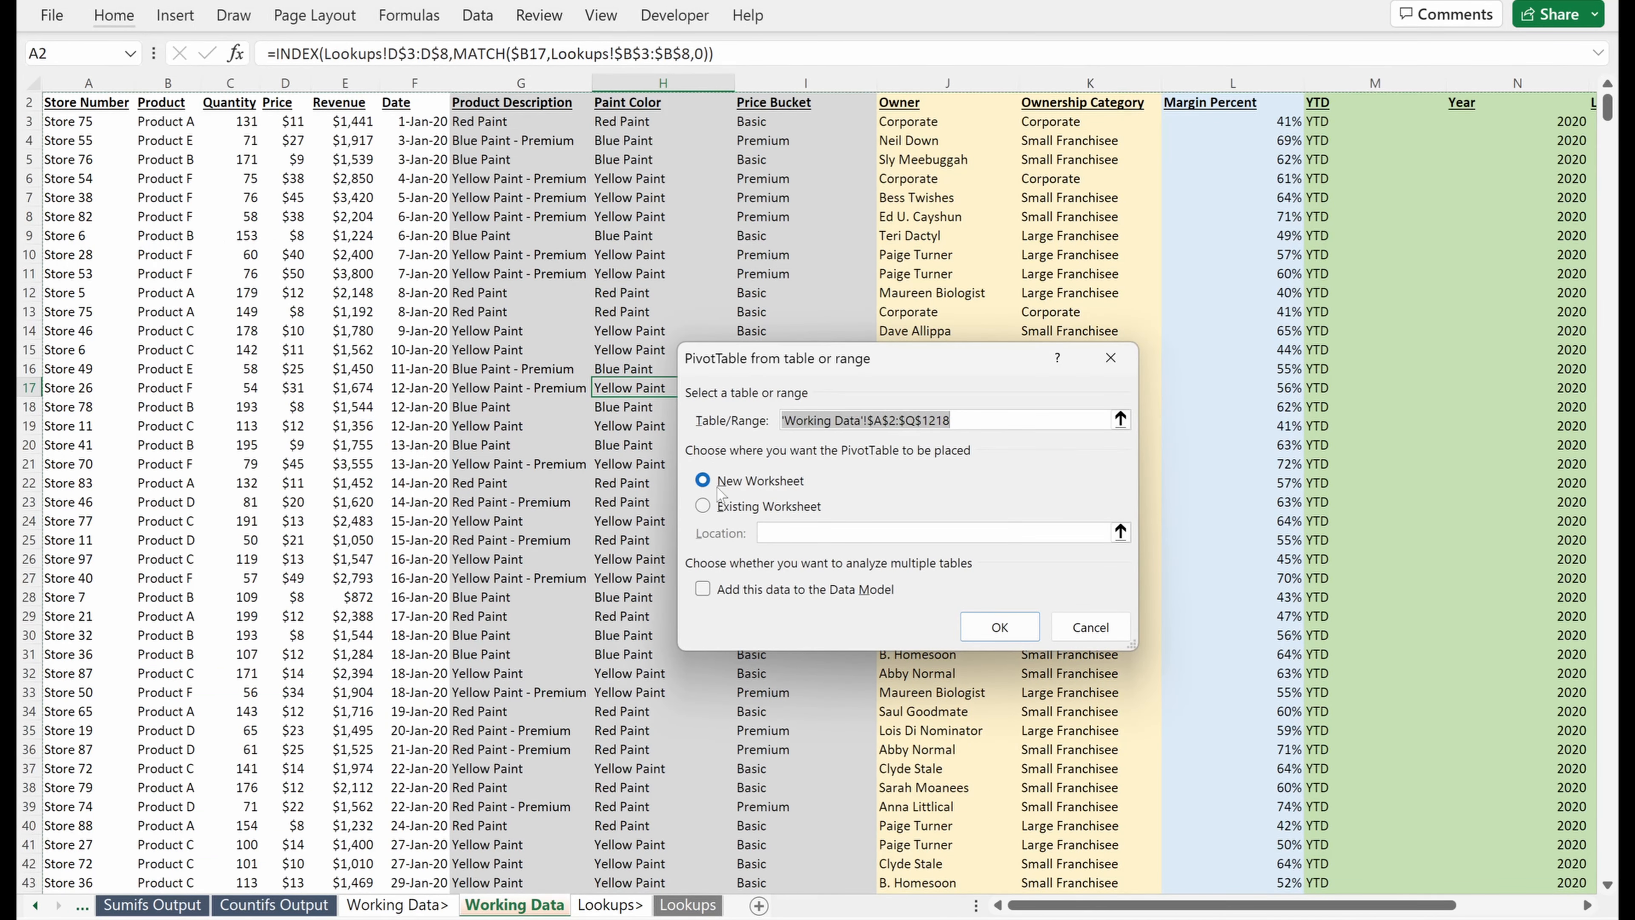
click(702, 505)
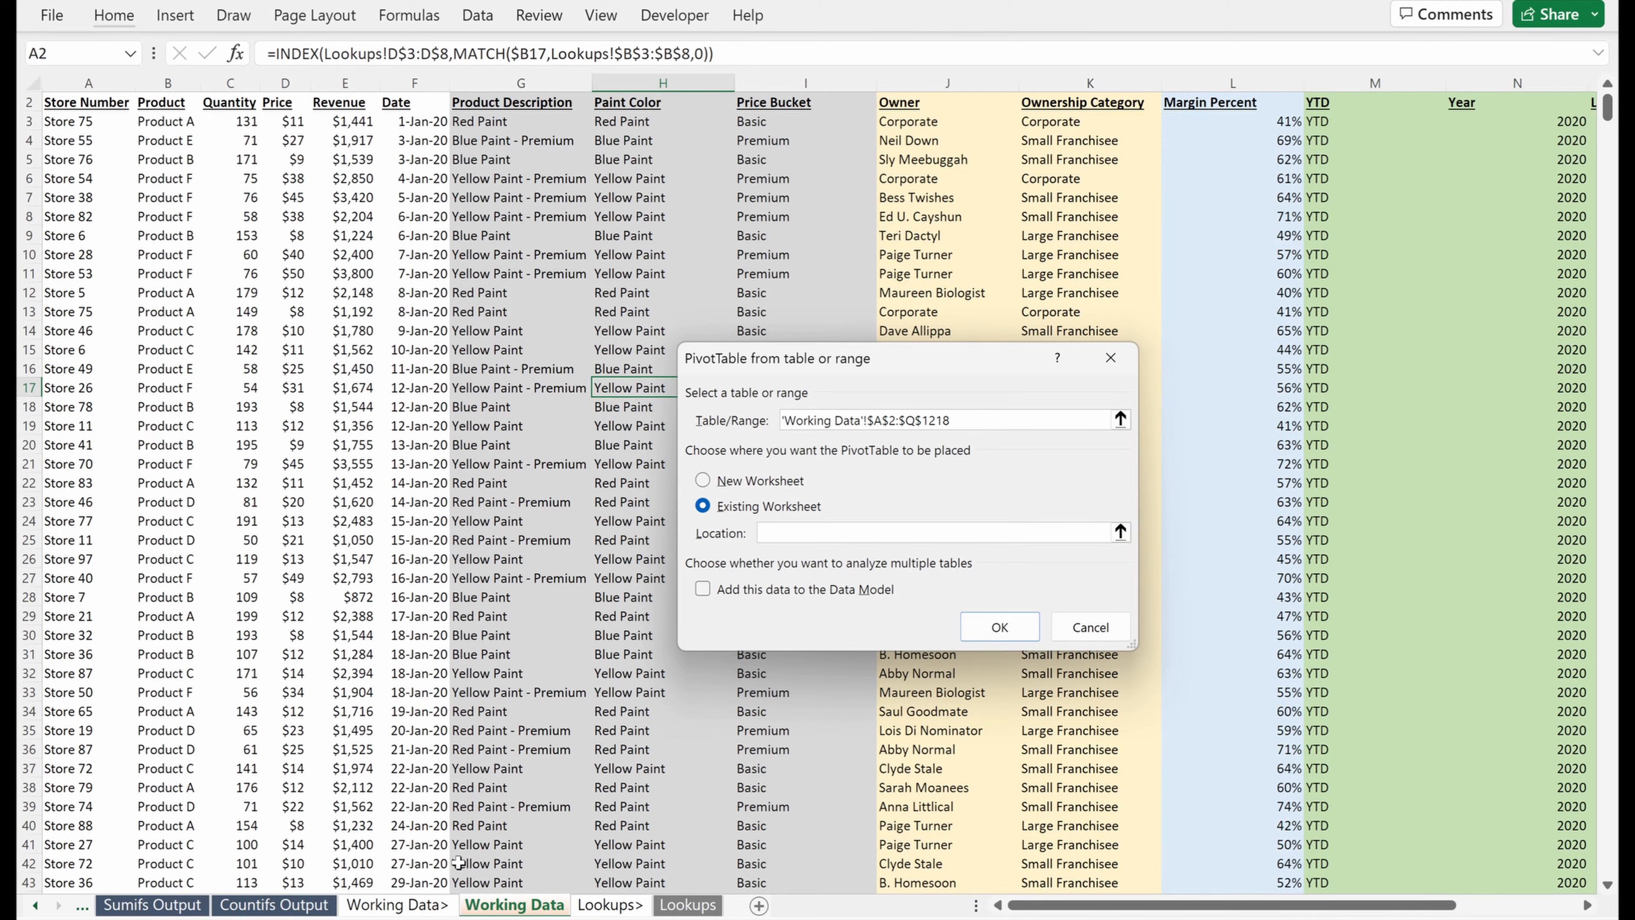
click(274, 905)
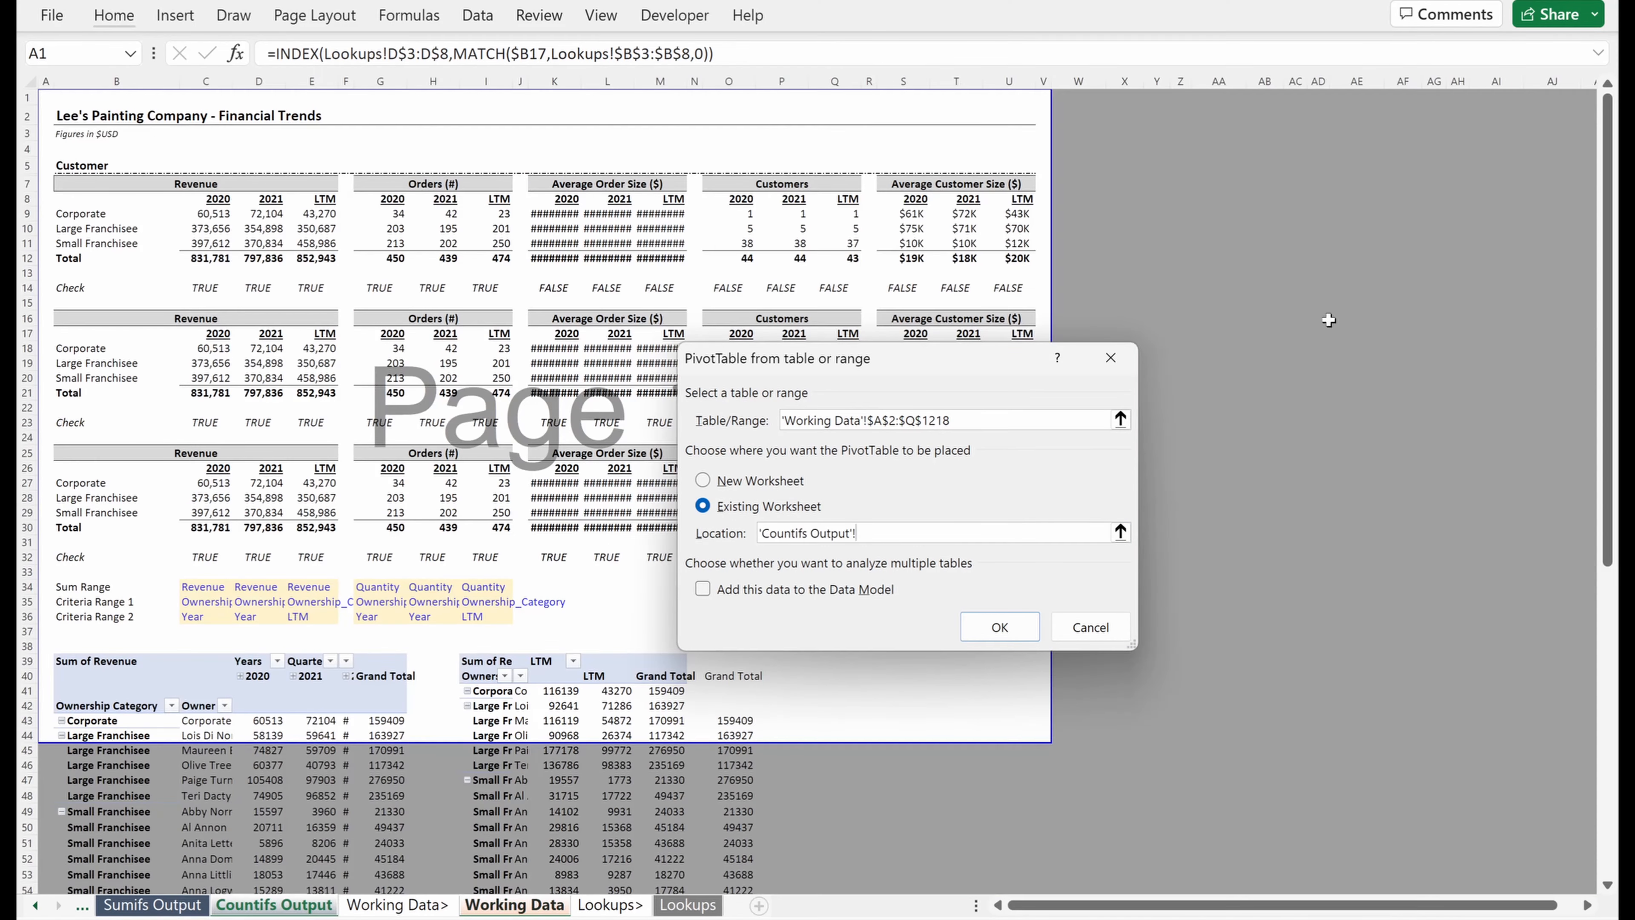
click(1164, 759)
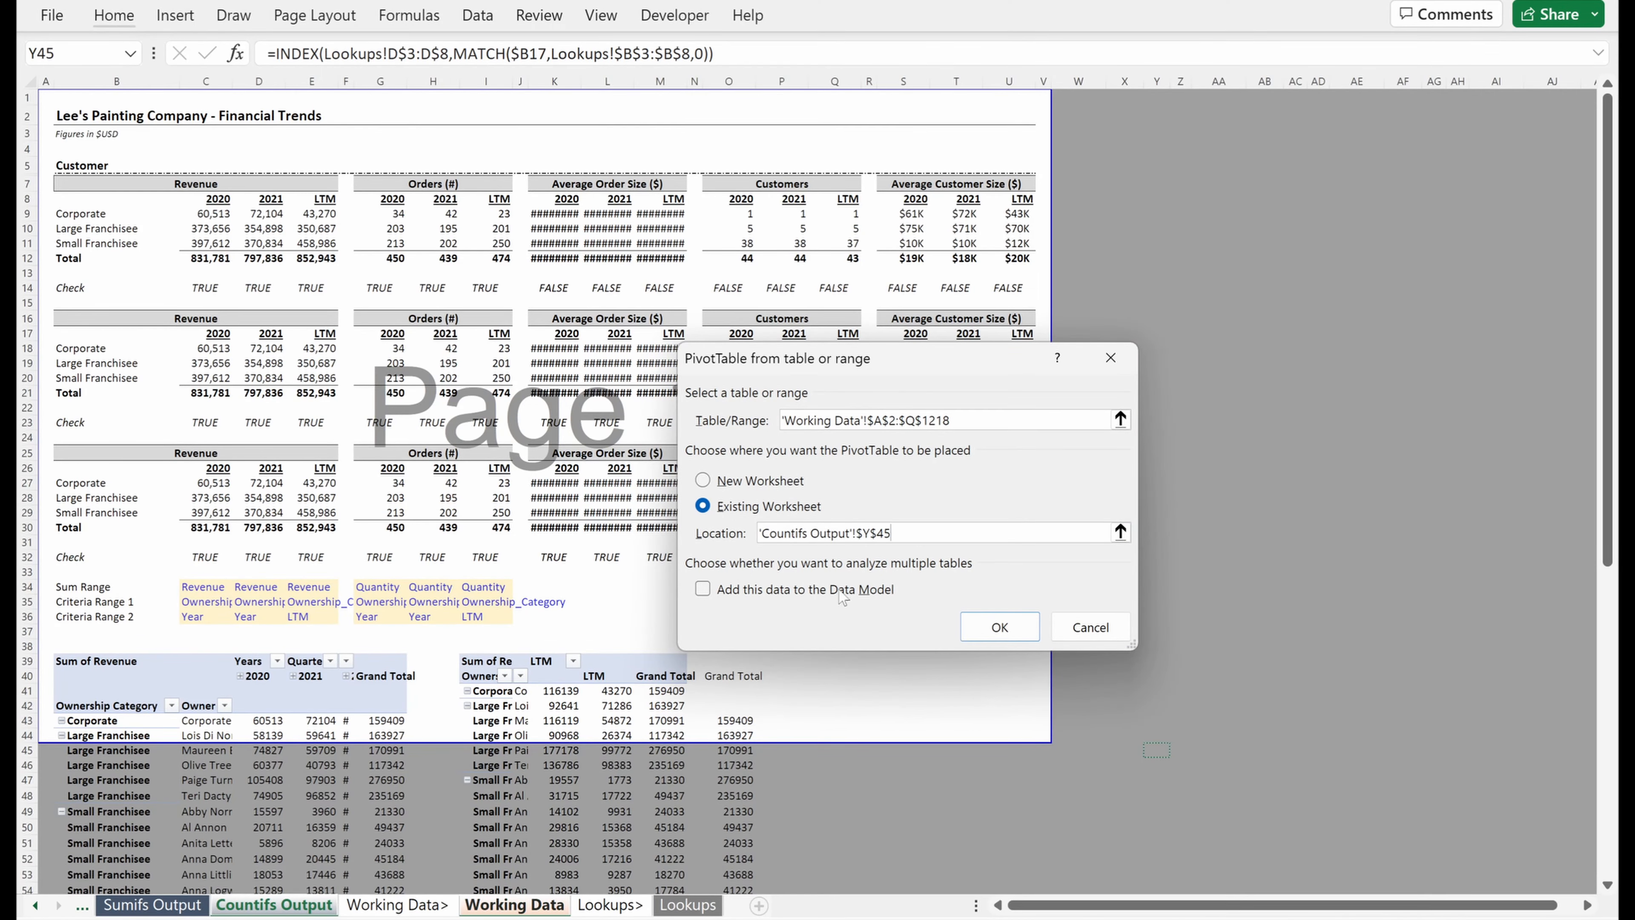
click(703, 589)
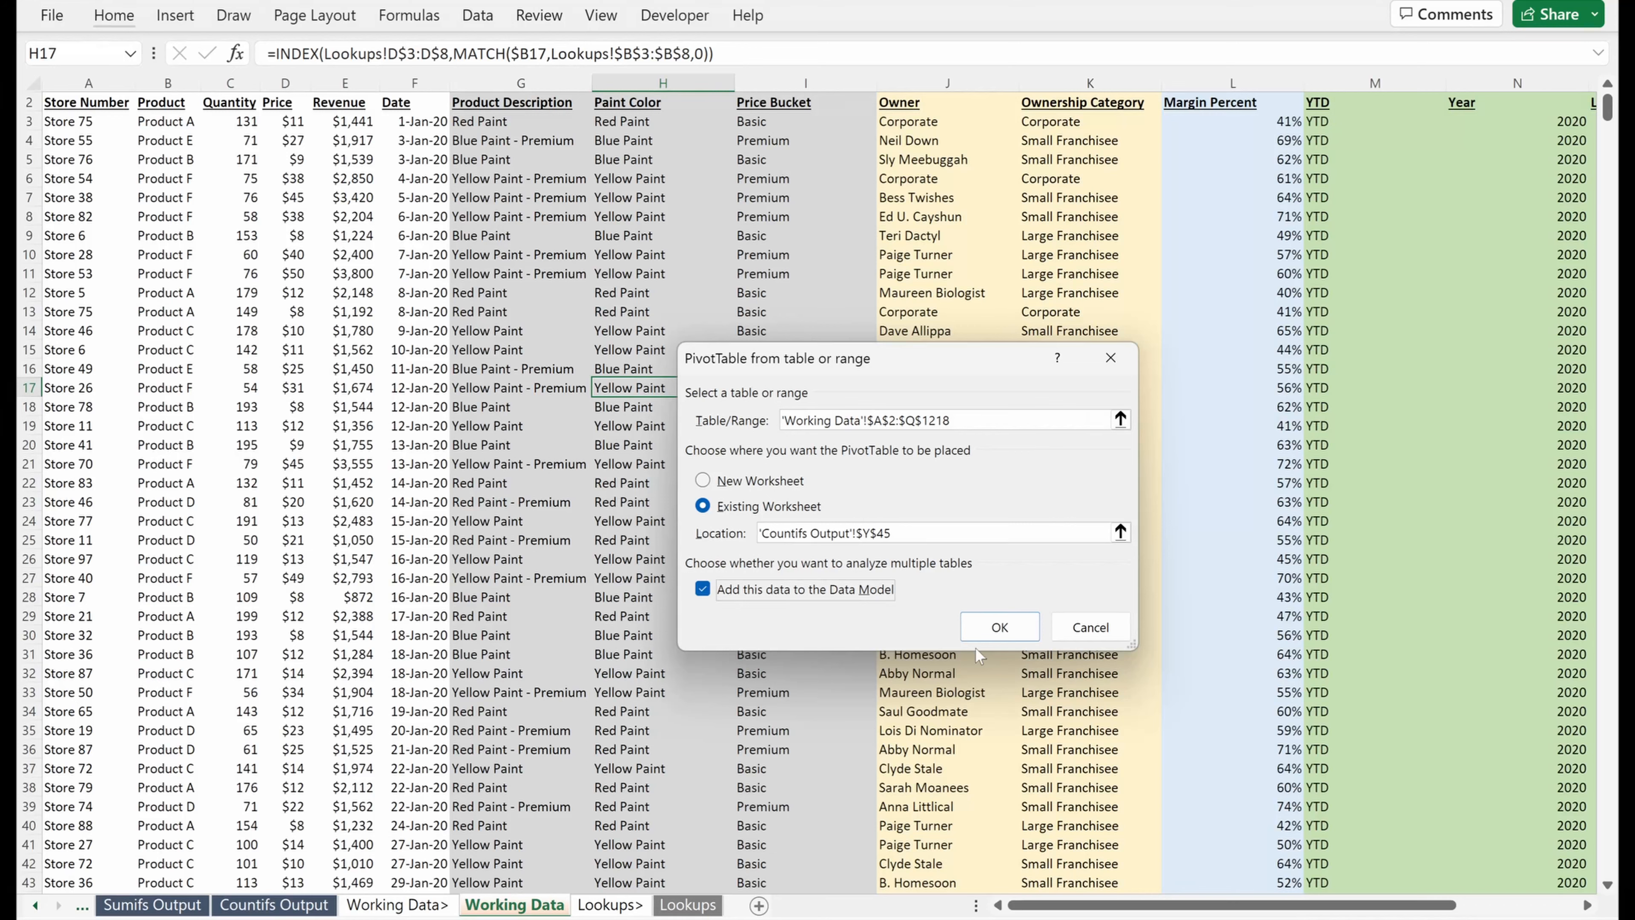
click(1008, 635)
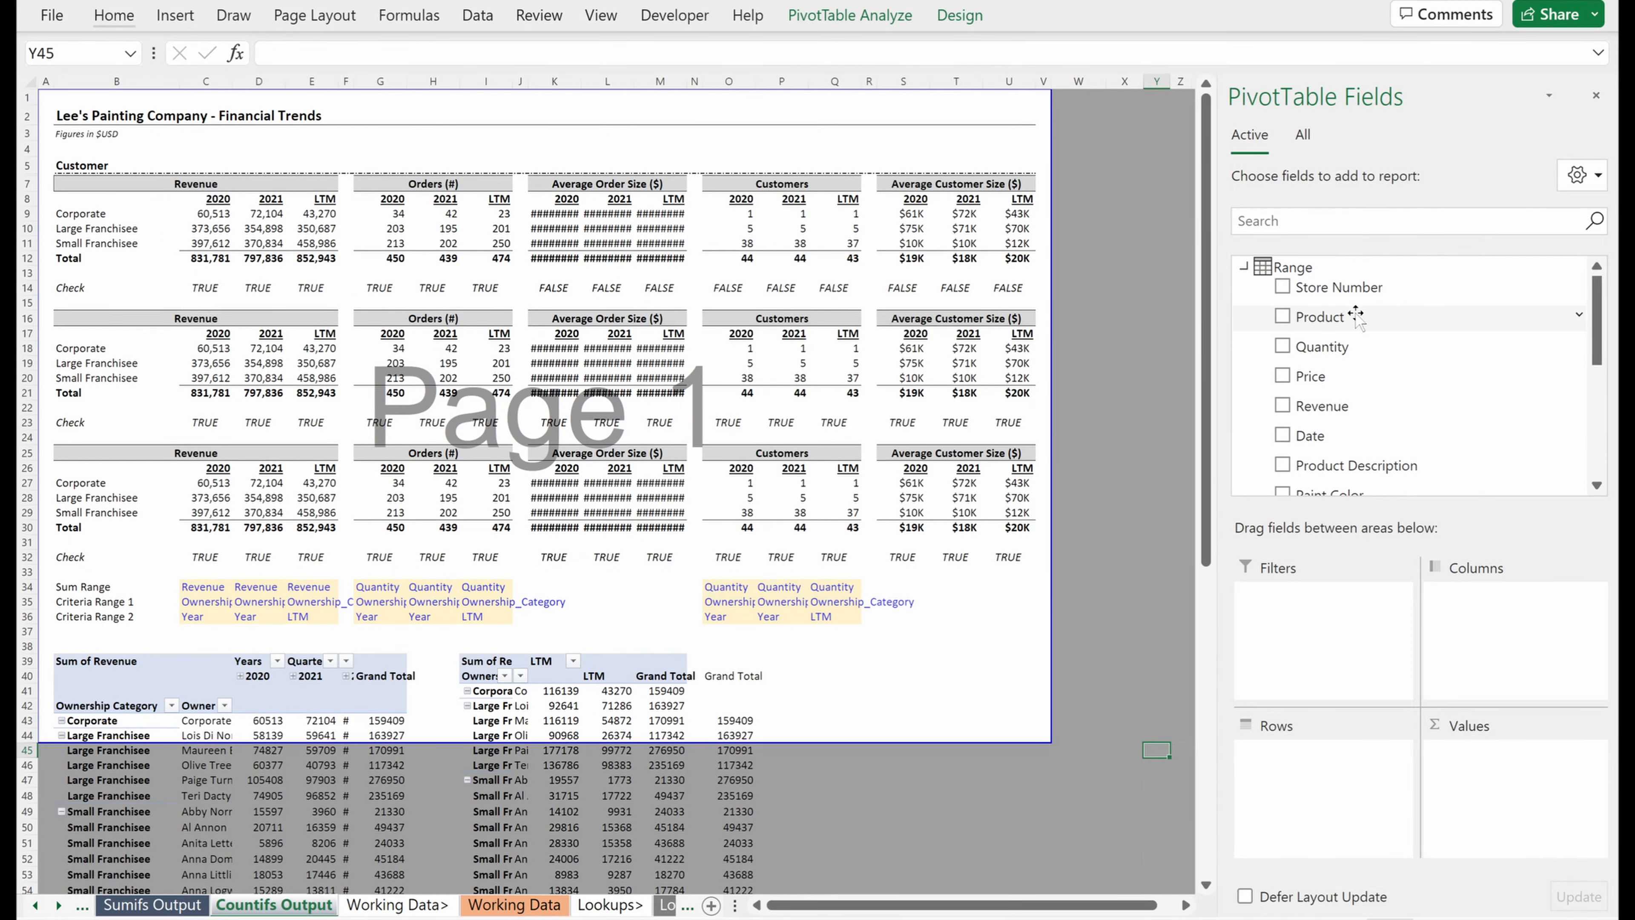
- Add the Date field to the new PivotTable's columns and the Owner field to its values
scroll(1383, 322, down, 3)
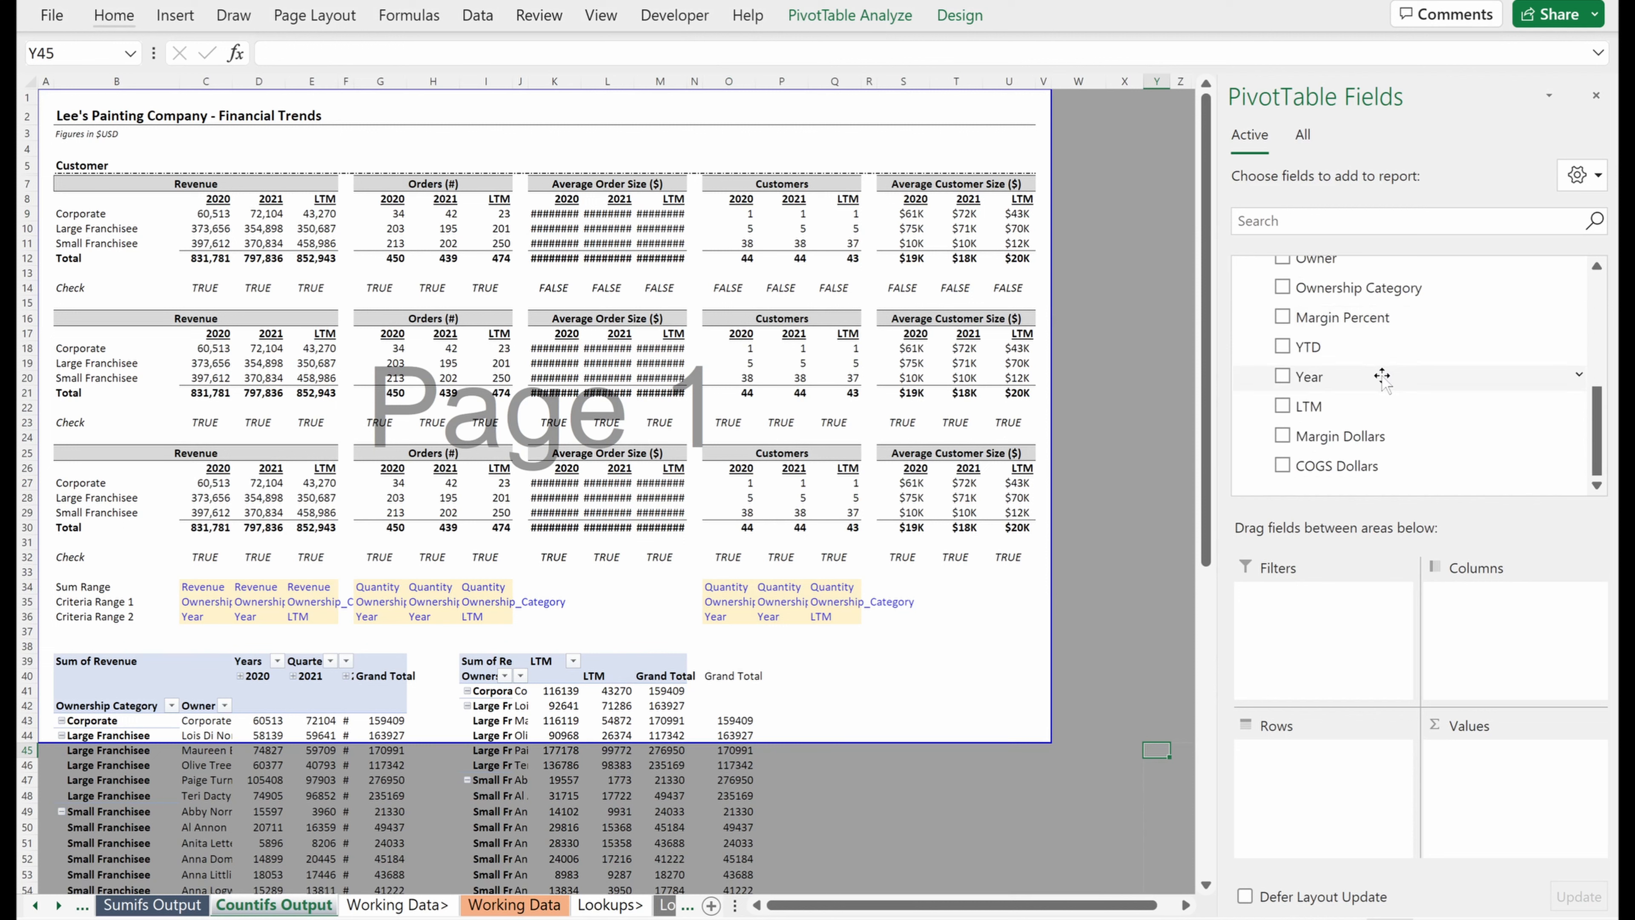
scroll(1380, 371, up, 3)
scroll(1385, 390, down, 1)
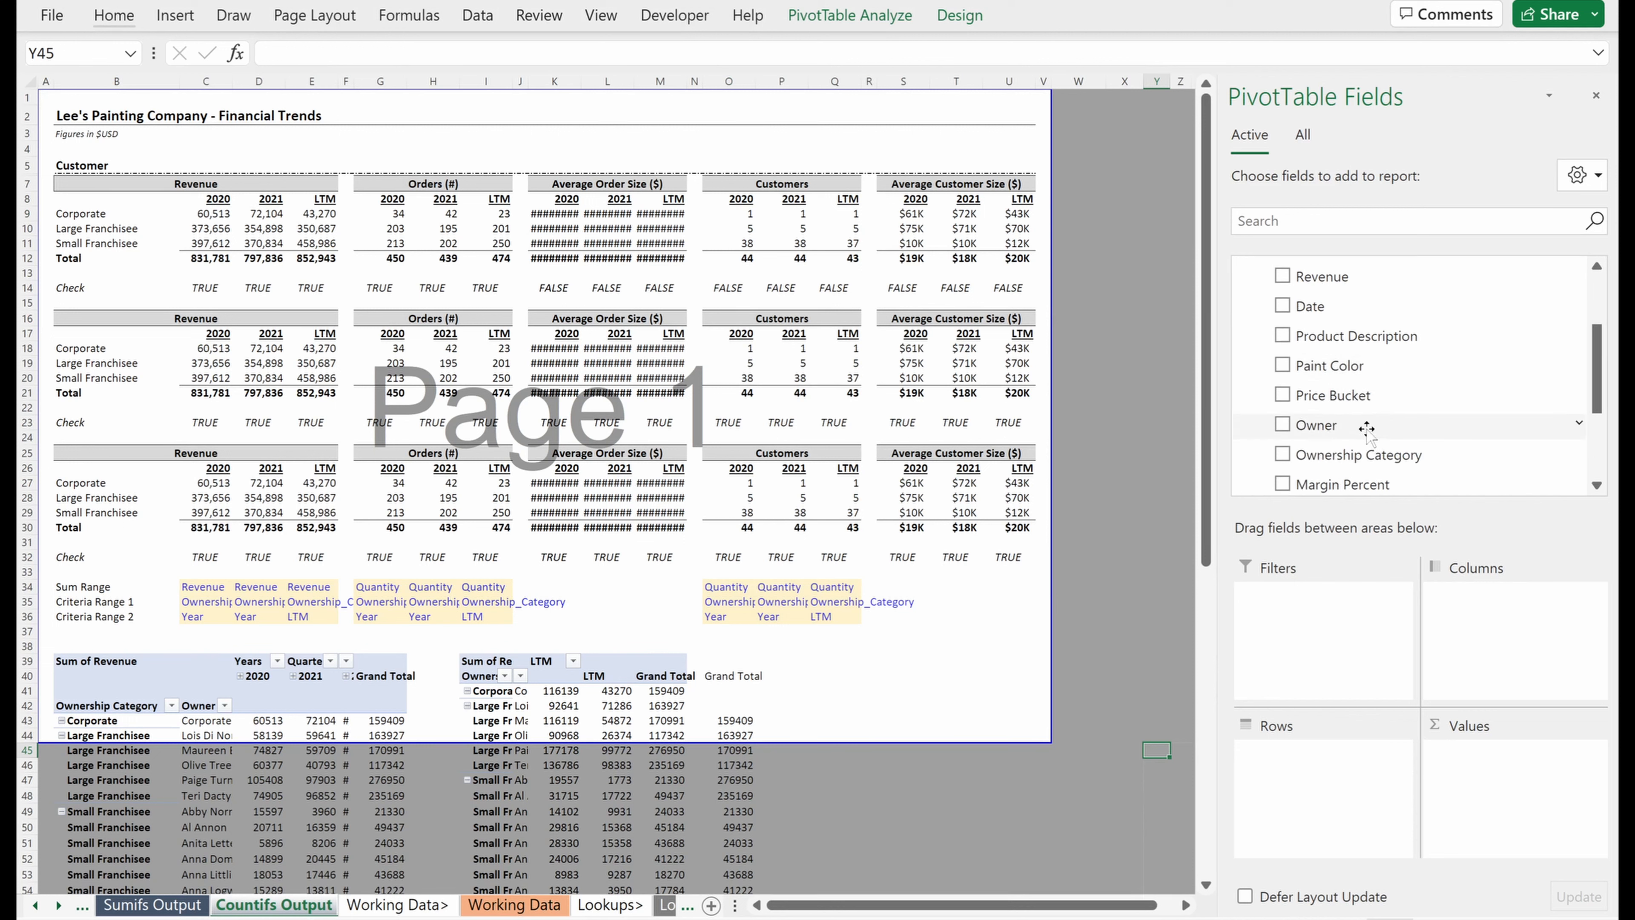
scroll(1358, 425, up, 1)
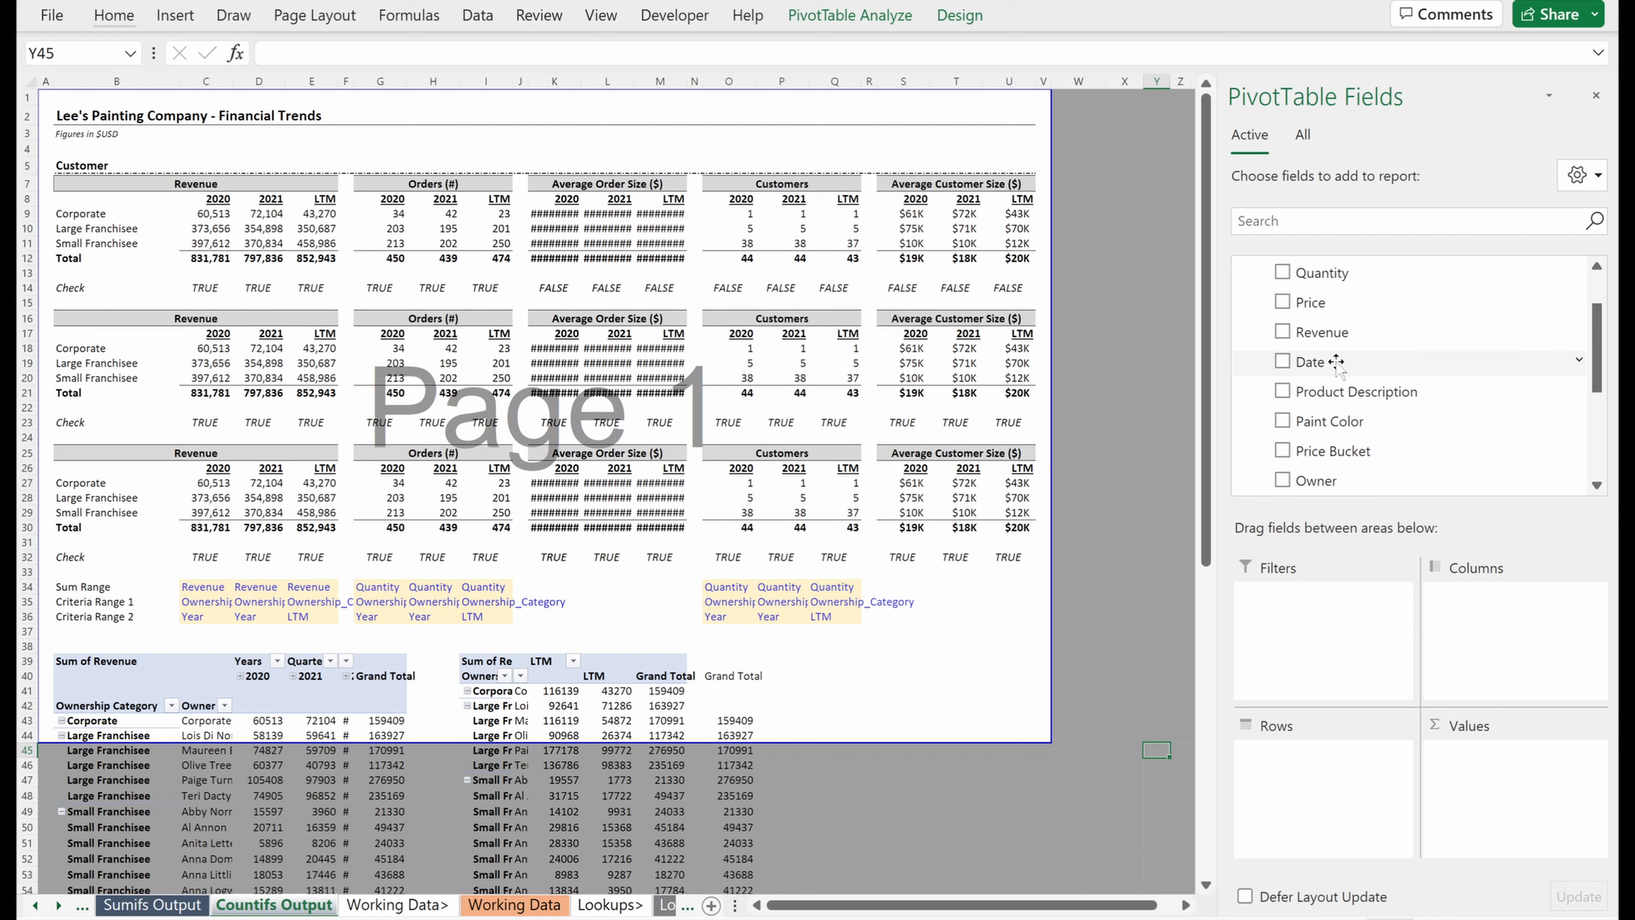
drag(1335, 364, 1503, 641)
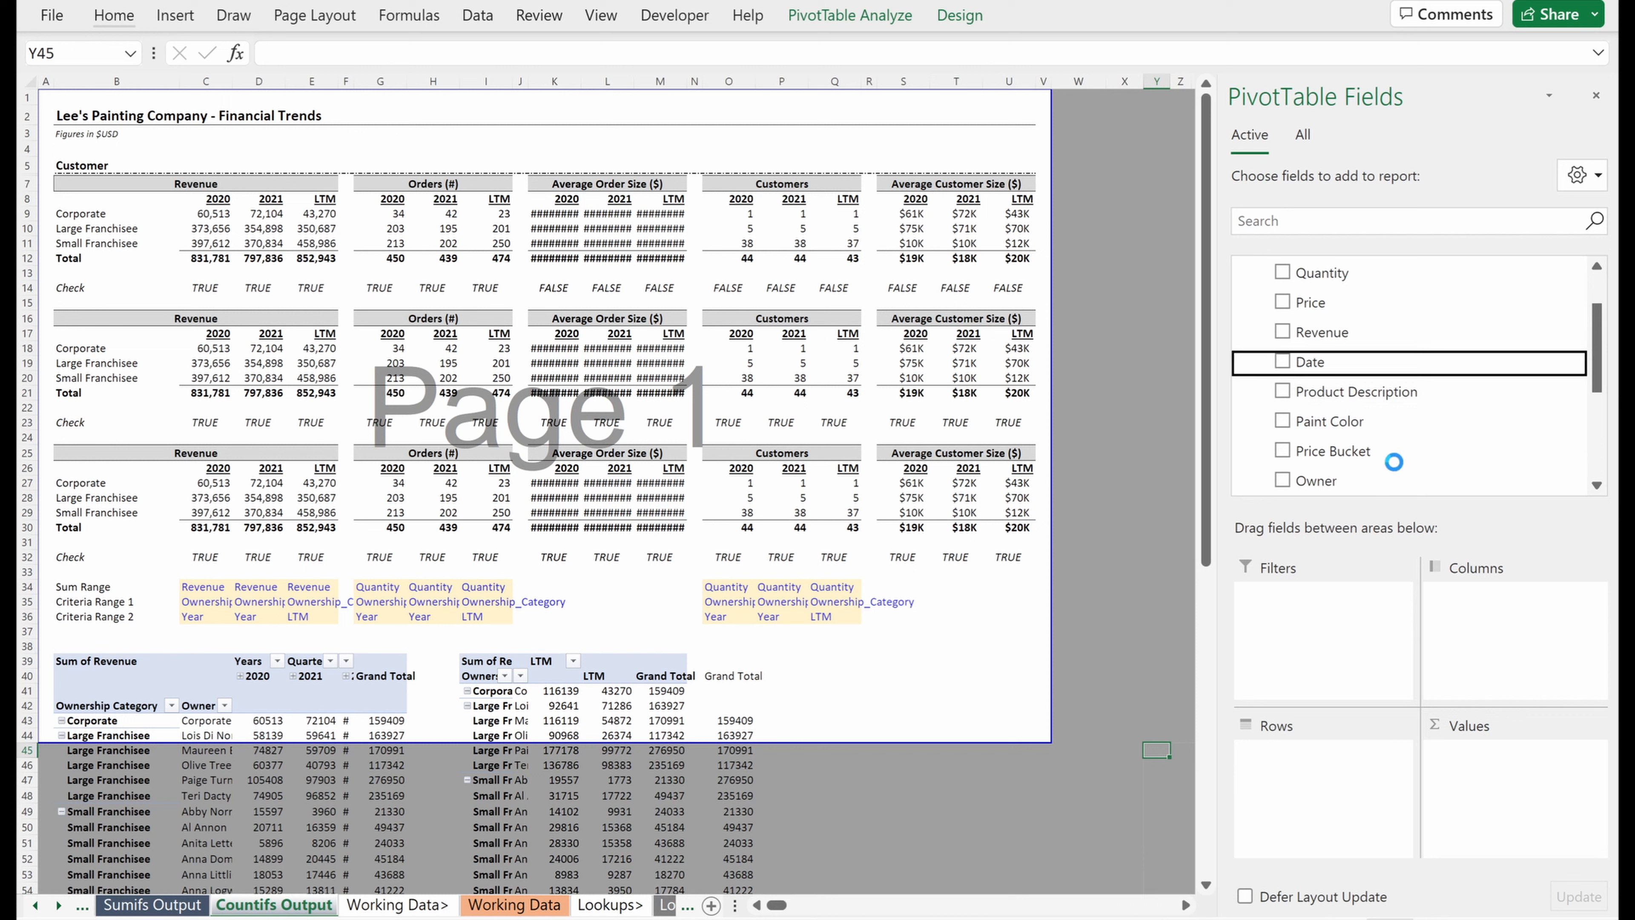
scroll(1392, 417, down, 3)
mouse_move(1332, 333)
mouse_down()
mouse_move(1534, 870)
mouse_move(1526, 782)
mouse_up()
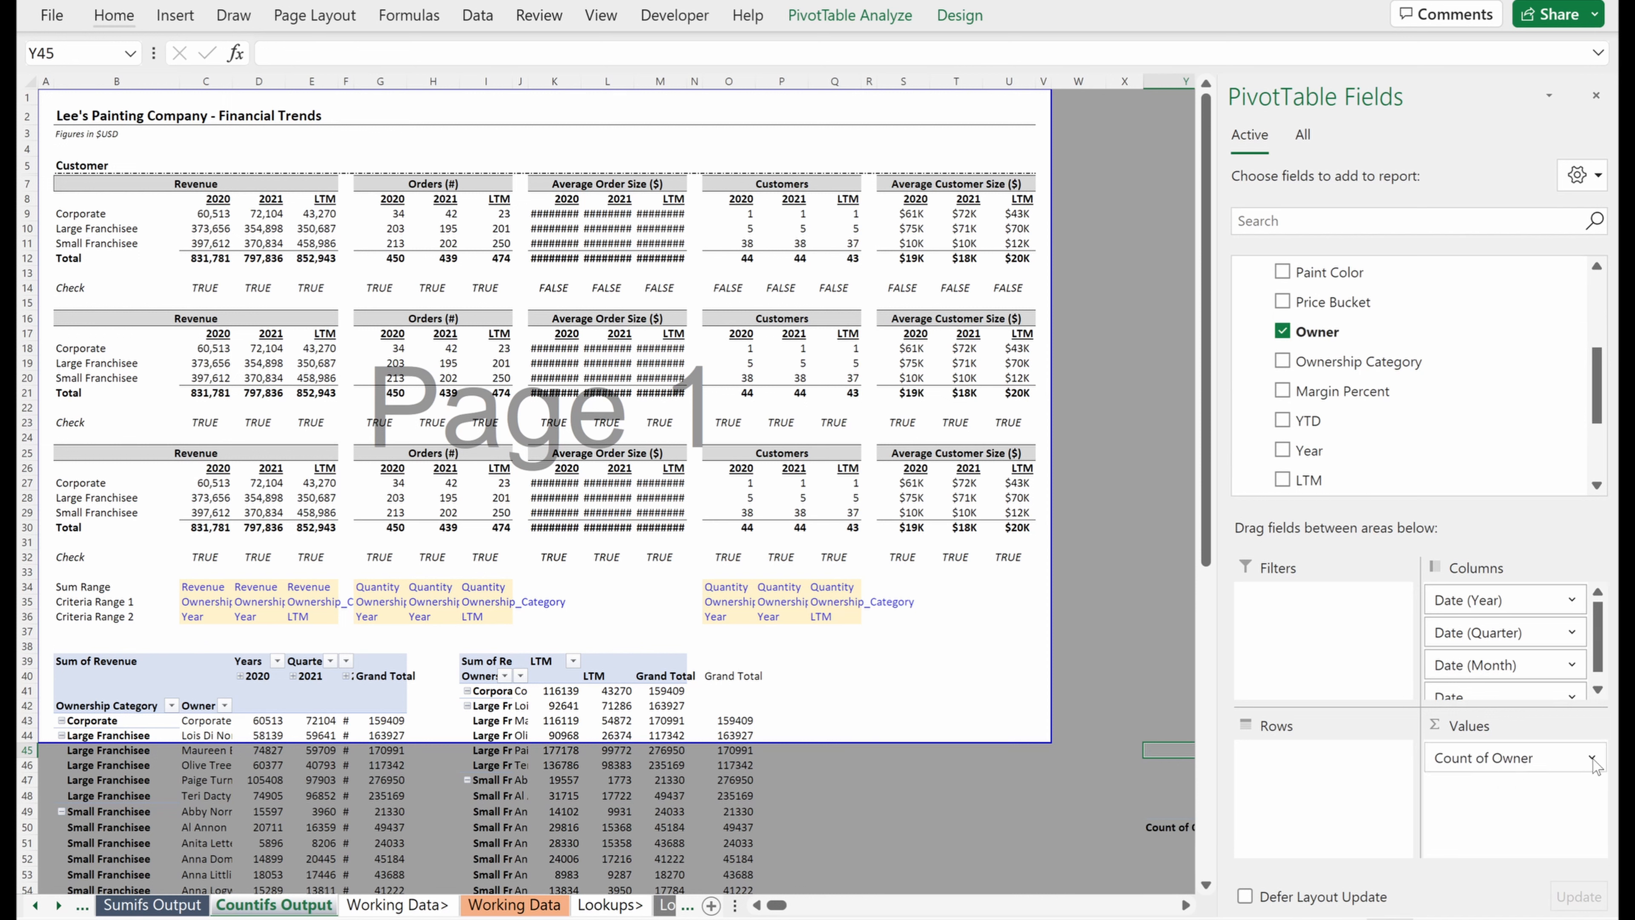
- Summarize the PivotTable's Owner value field by Distinct Count
click(1529, 757)
click(1503, 729)
scroll(933, 530, down, 3)
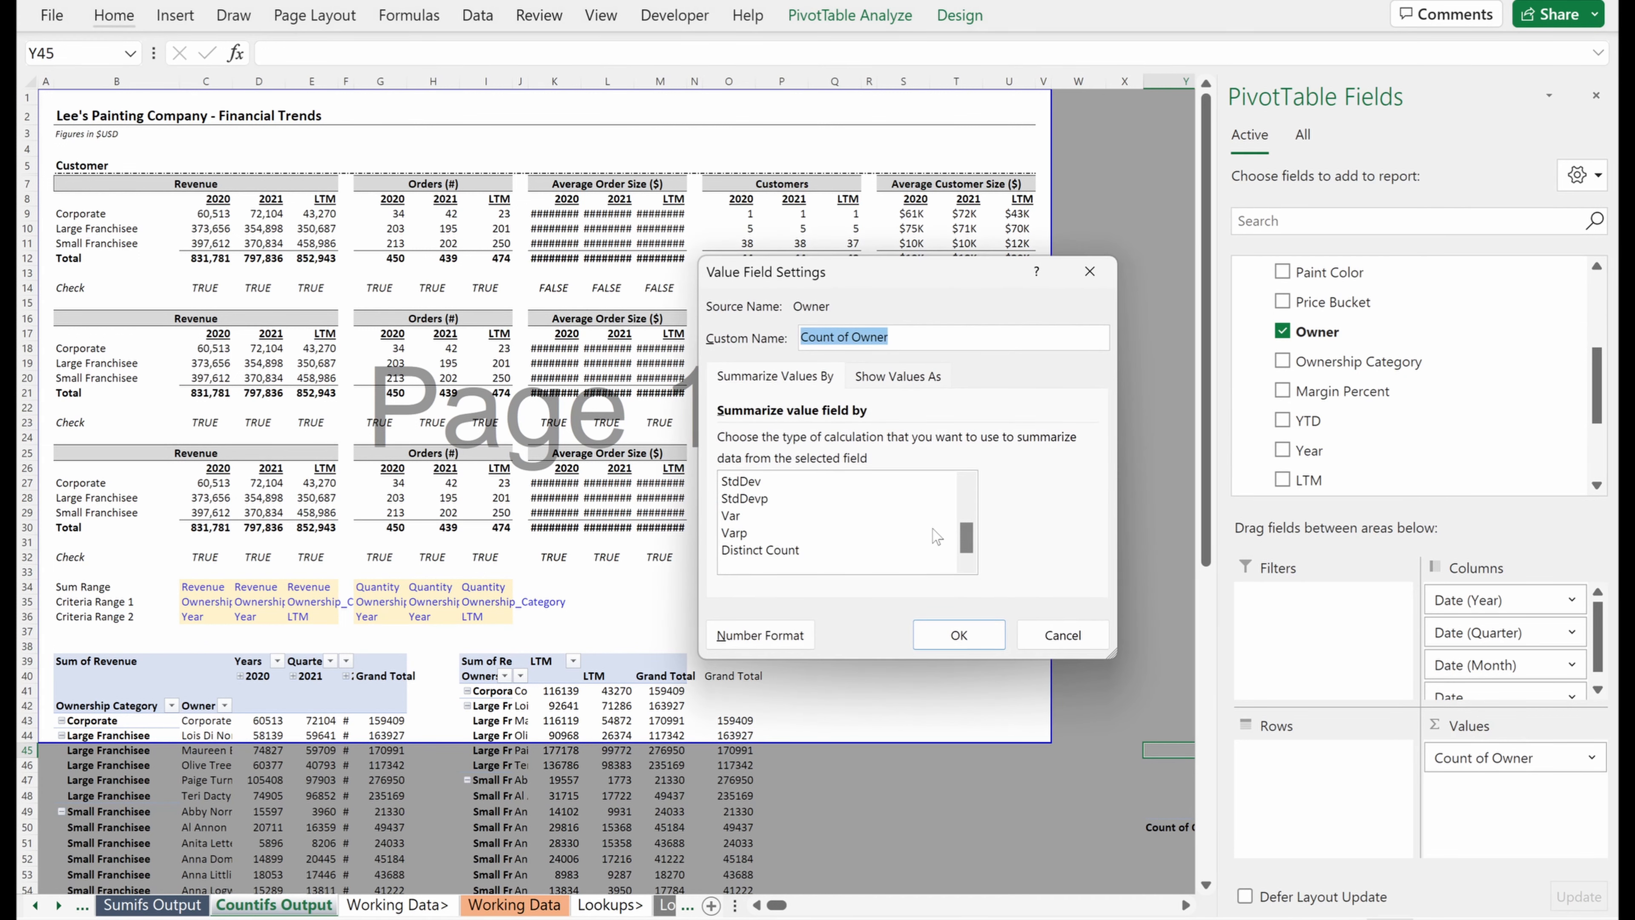
click(895, 548)
click(957, 633)
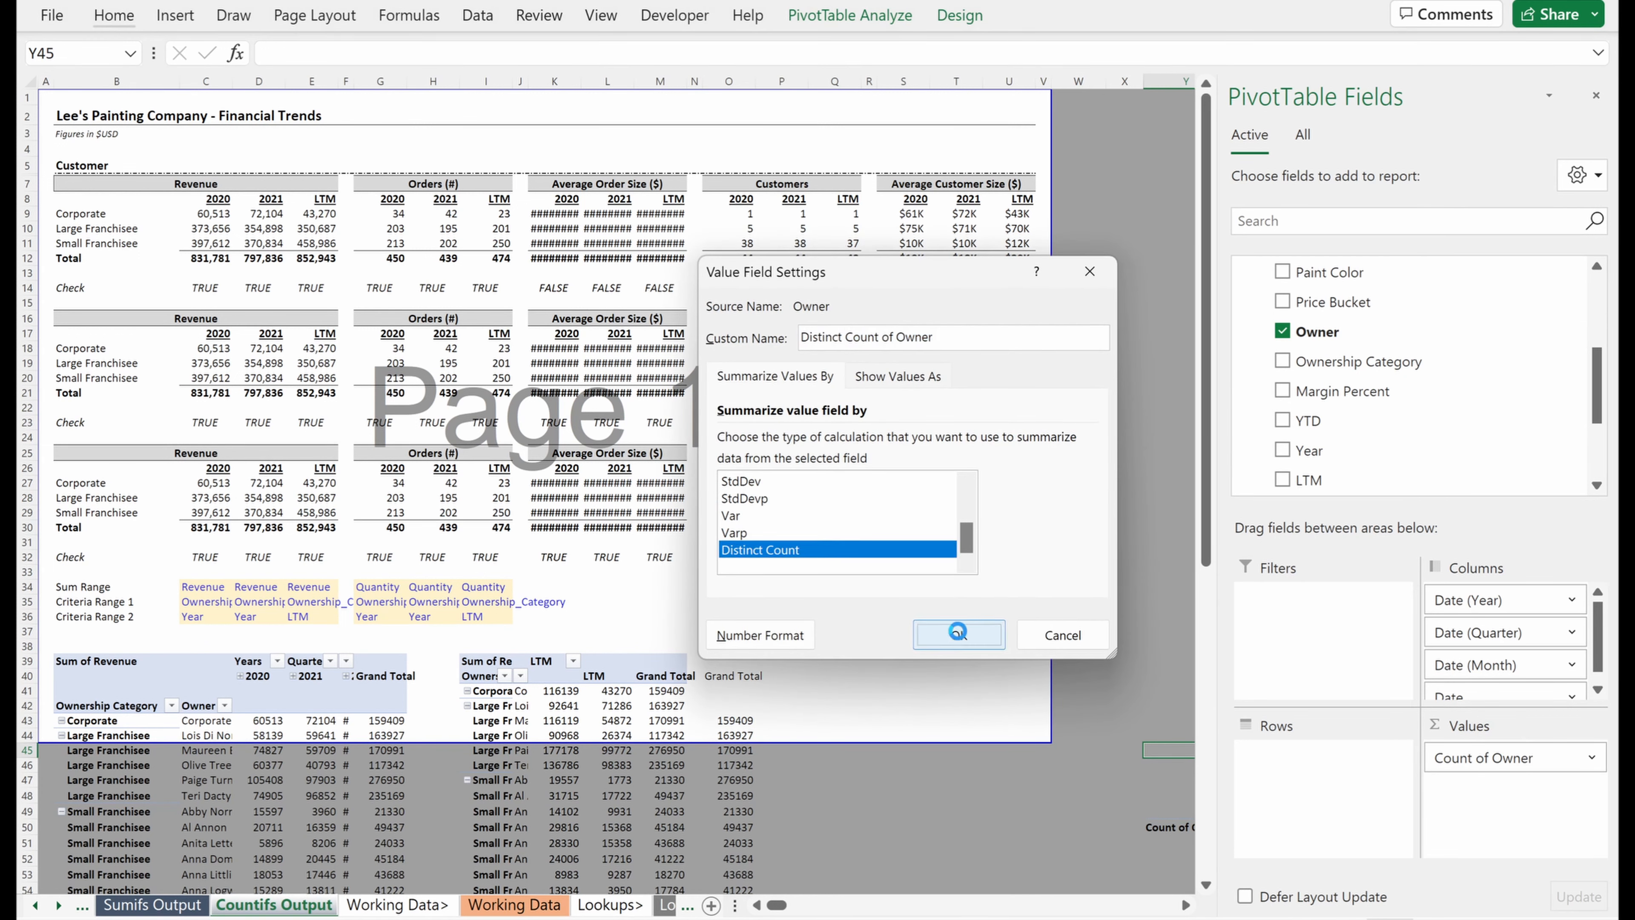
- Check the PivotTable's distinct owner counts for 2020, 2021 and 2022
click(1185, 905)
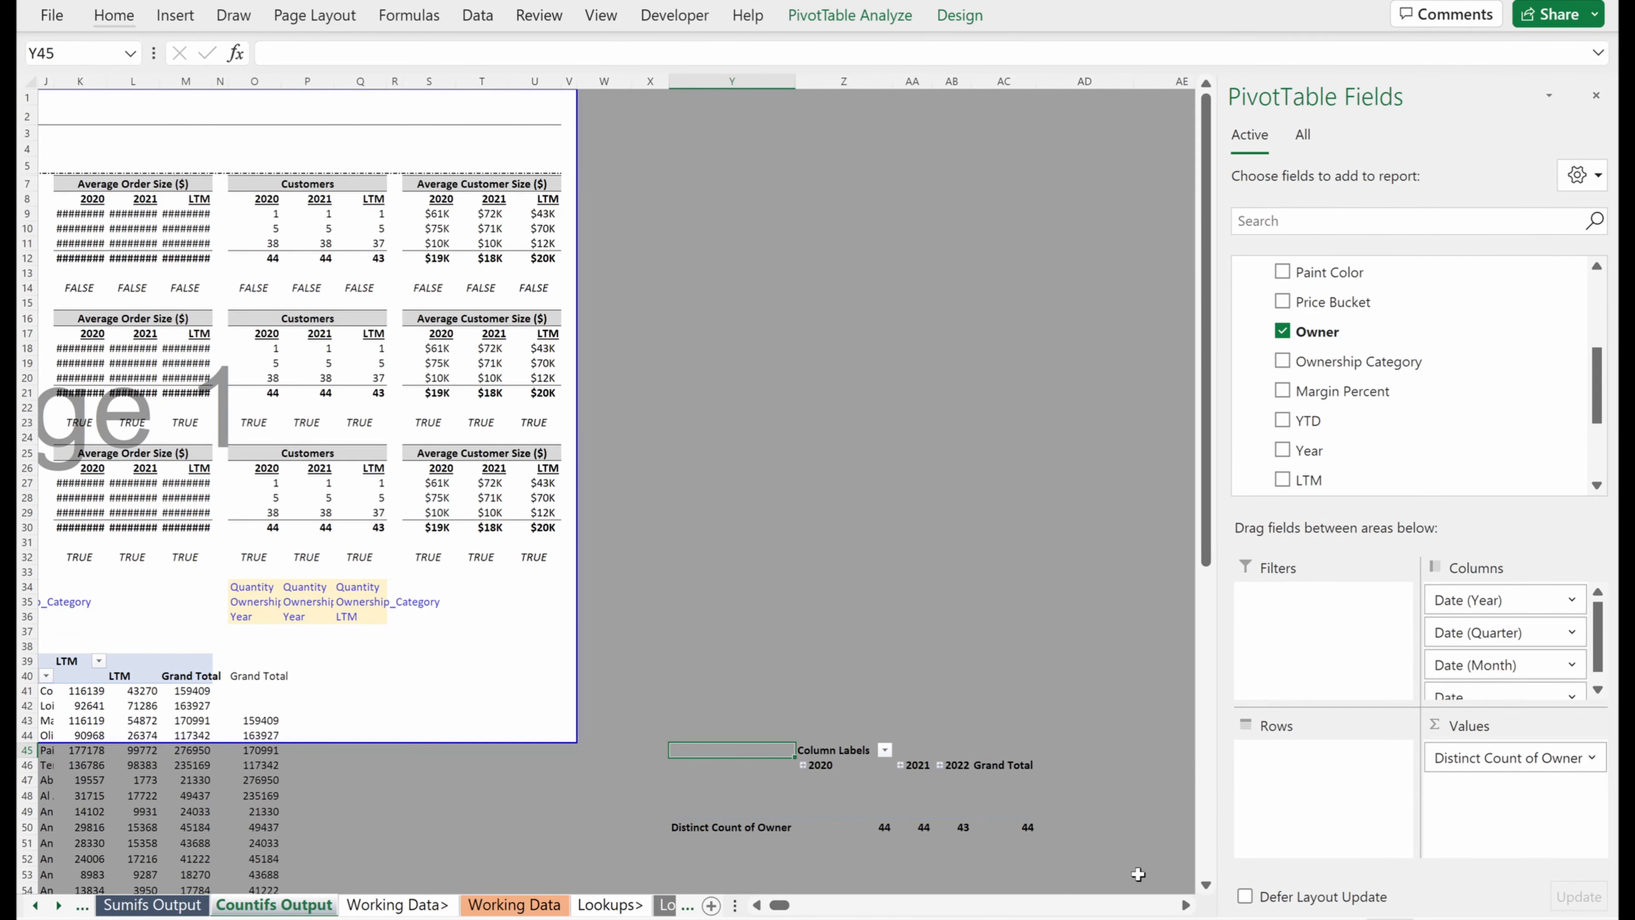
drag(877, 828, 924, 828)
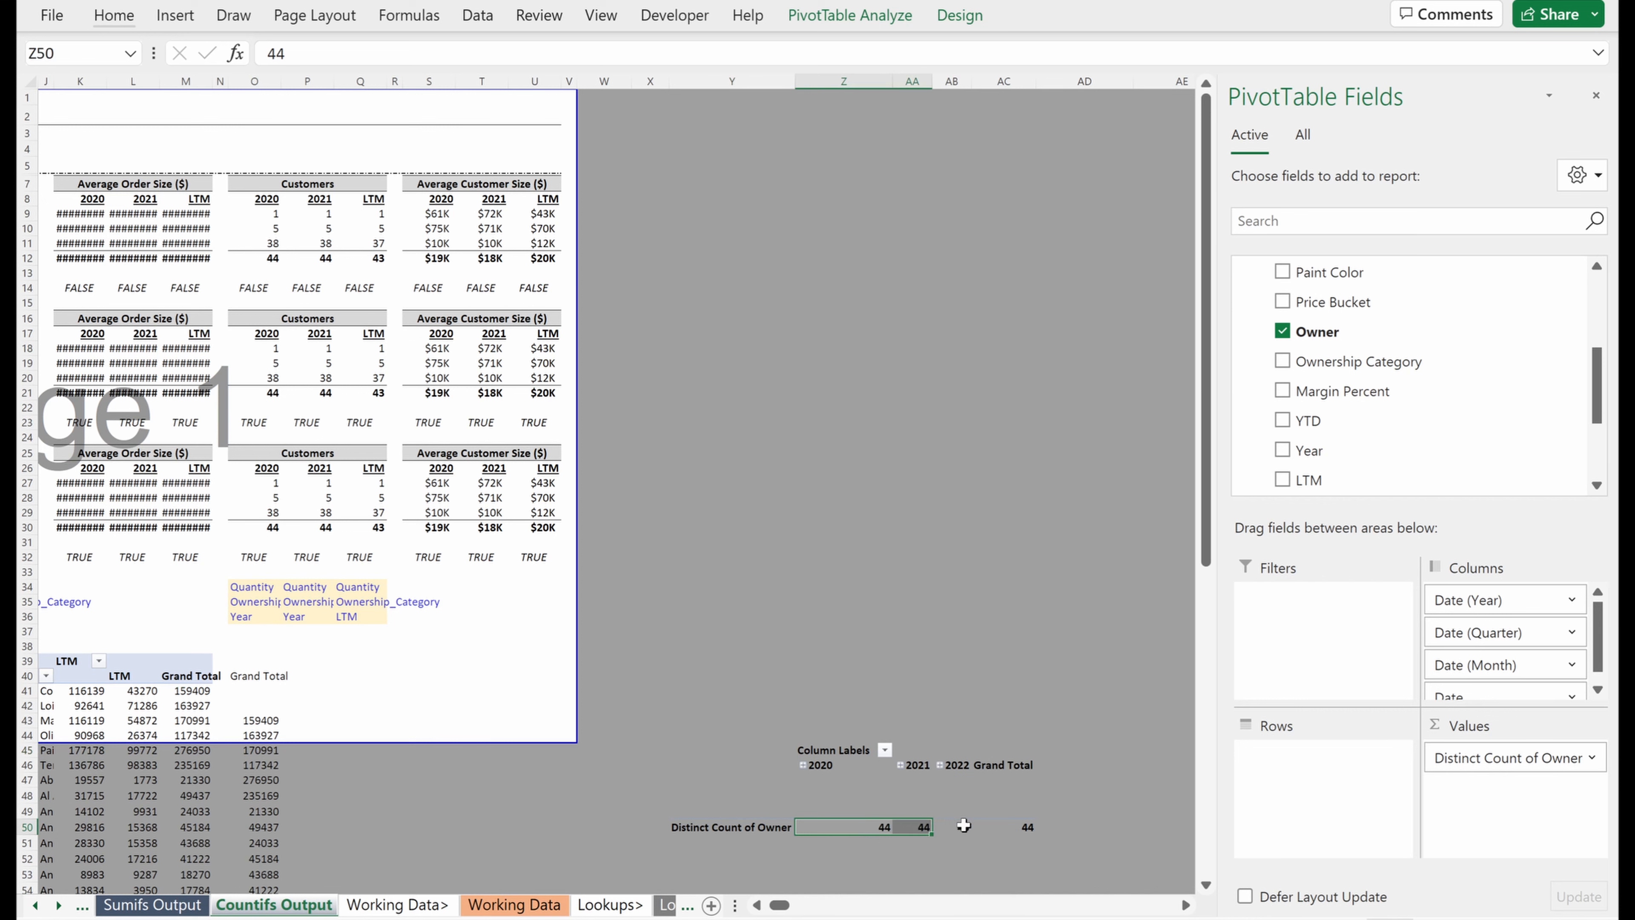
click(963, 826)
drag(960, 766, 963, 822)
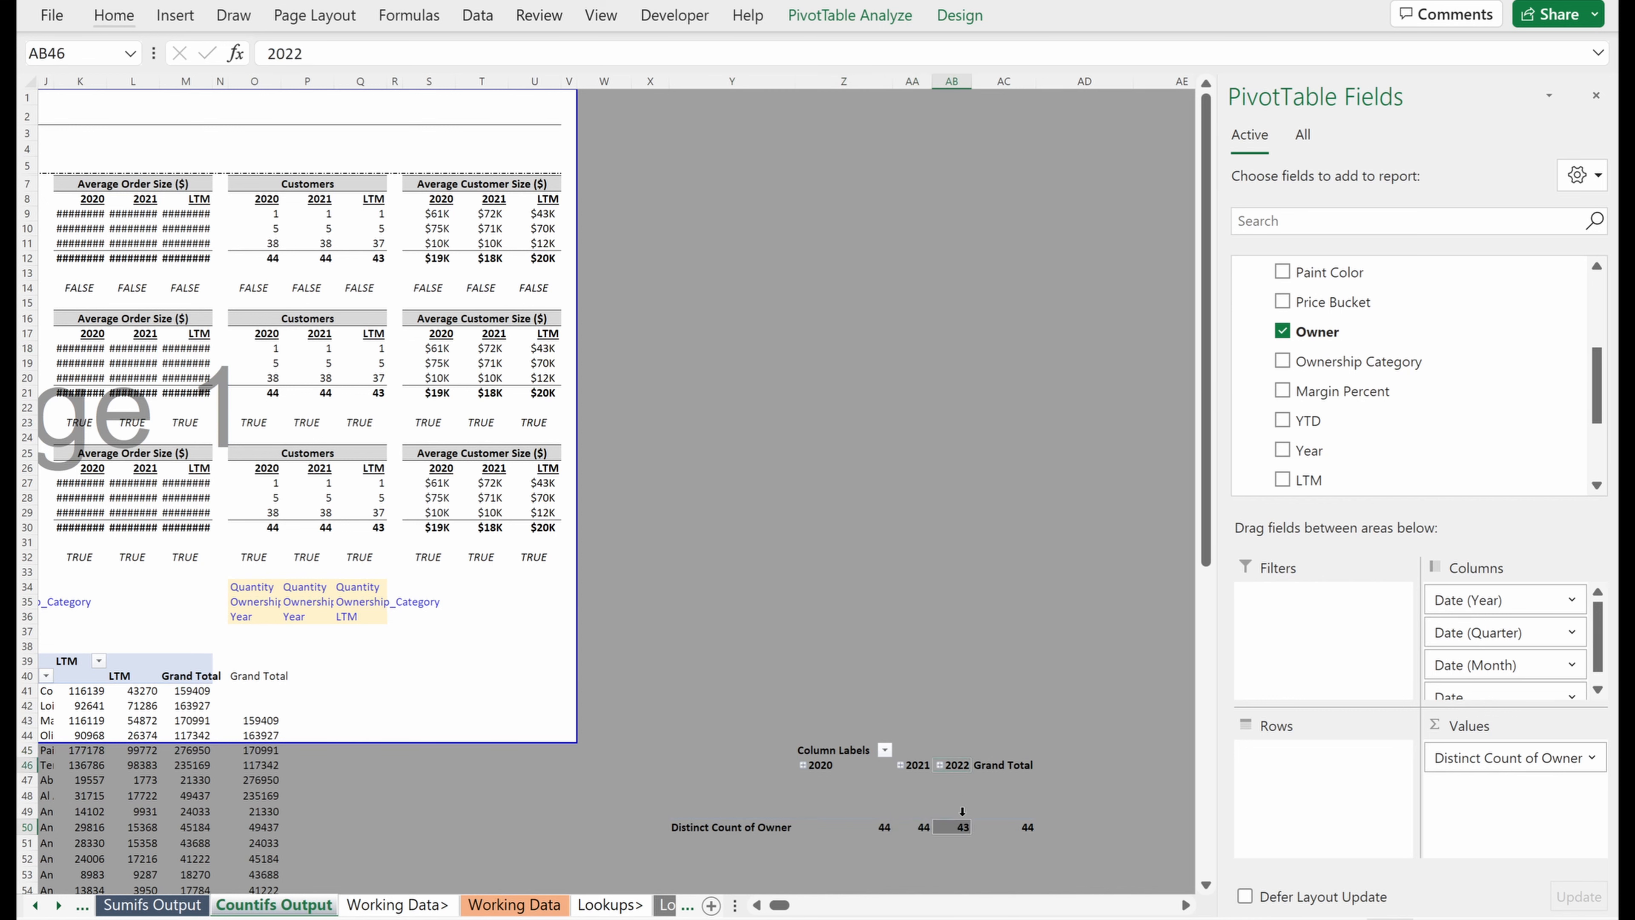
click(979, 794)
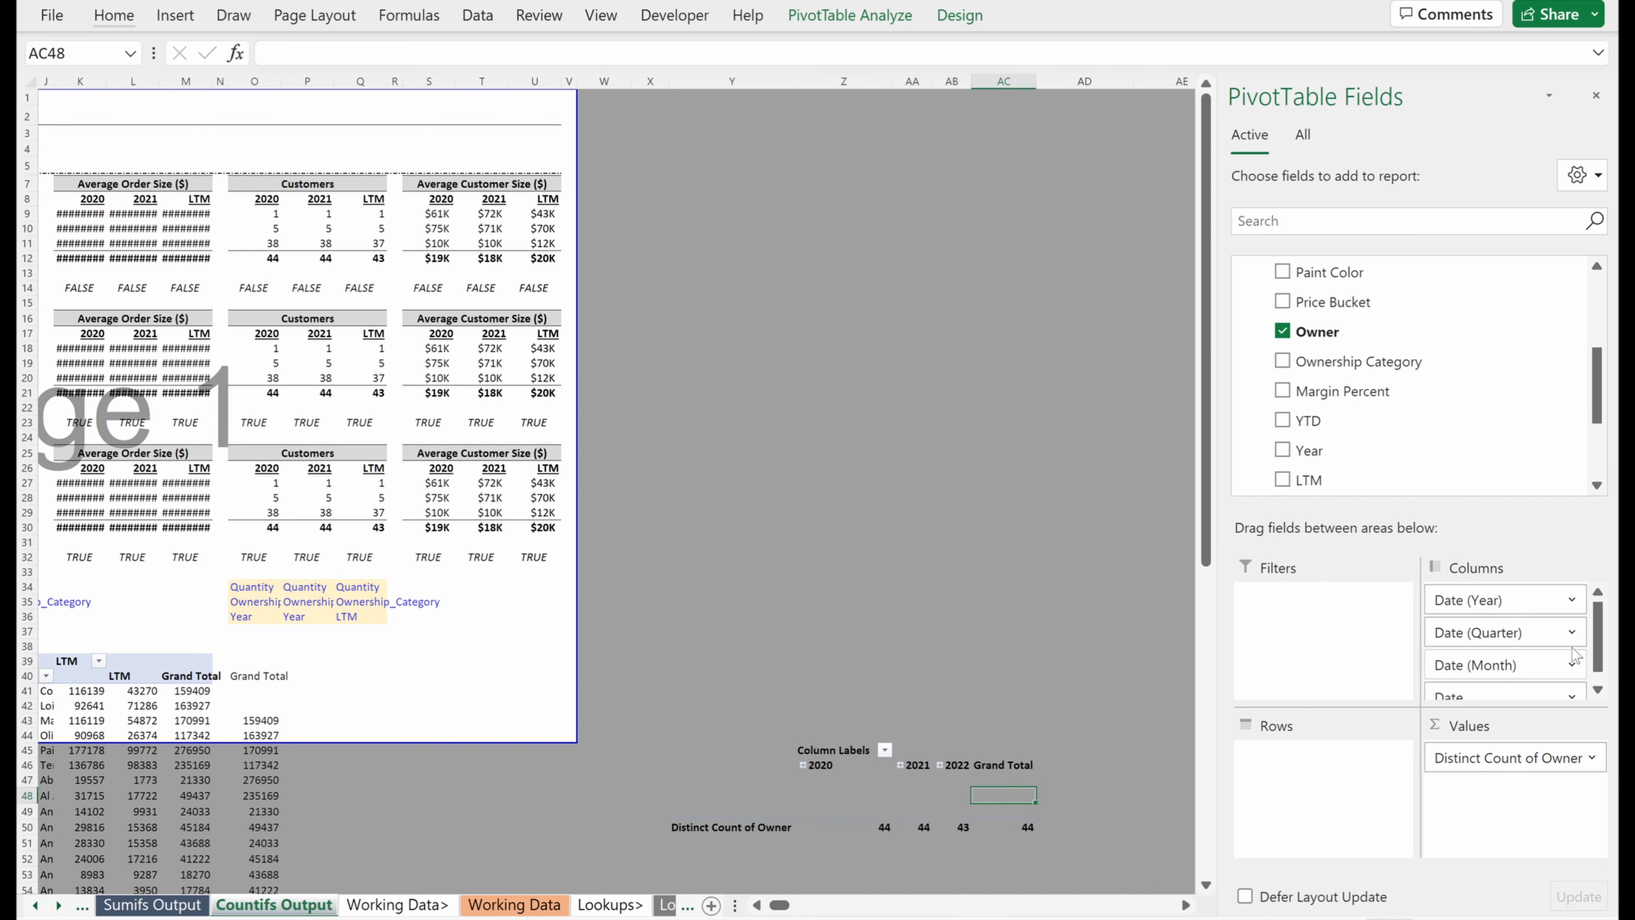
- Remove Date and its Year, Quarter and Month fields from the PivotTable, and put LTM in the columns instead
scroll(1352, 383, up, 3)
scroll(1352, 380, down, 5)
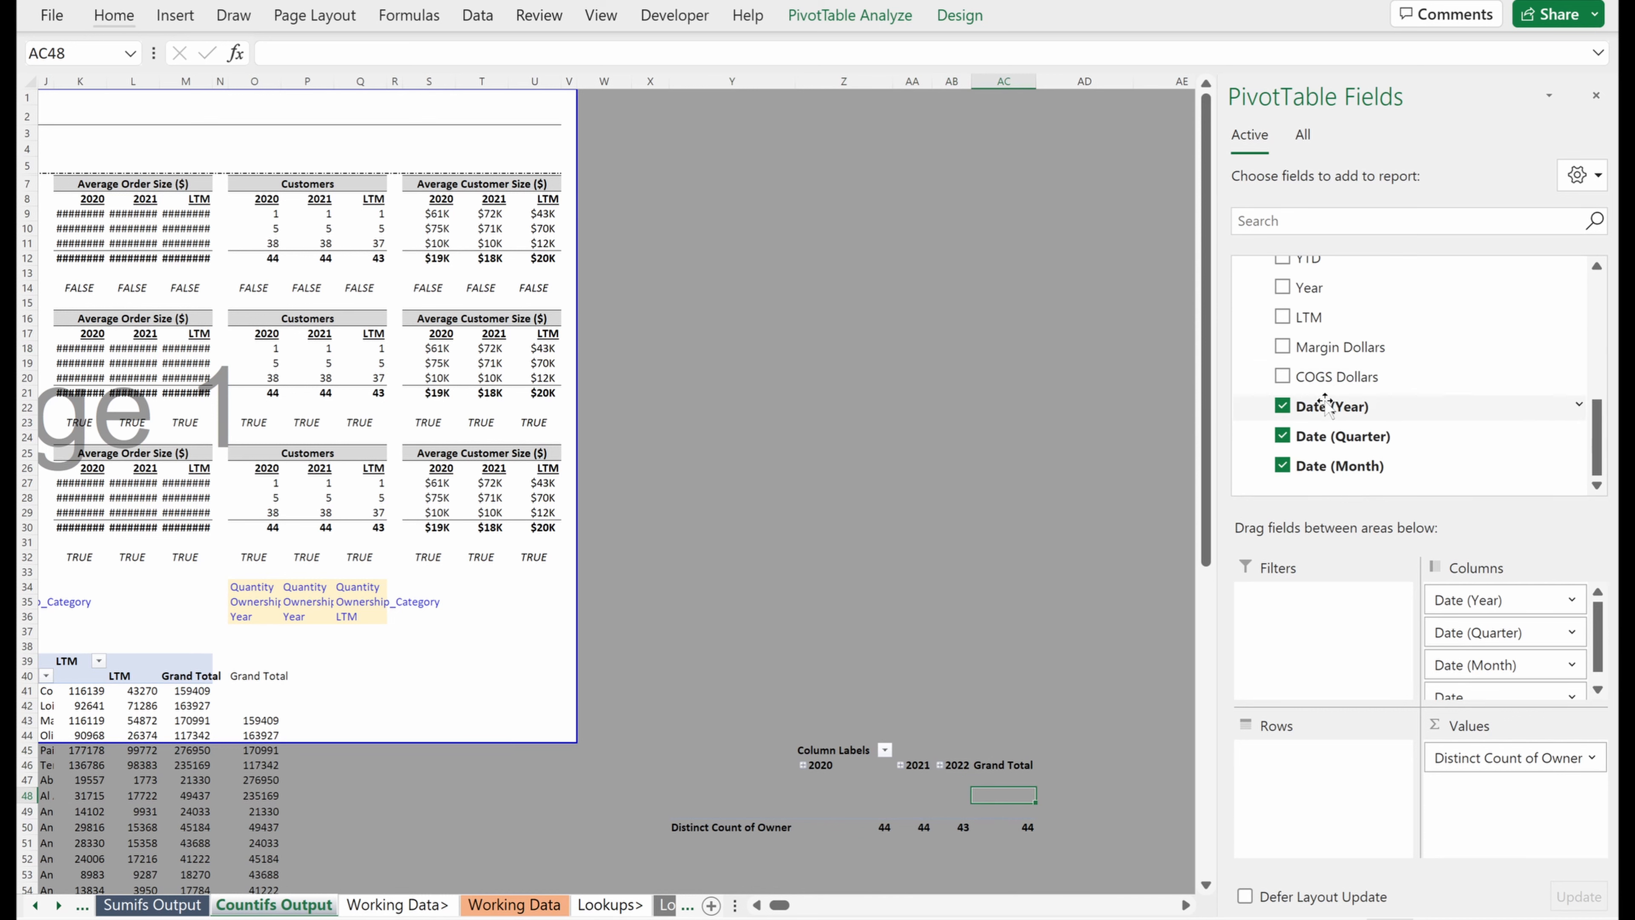
scroll(1319, 400, up, 4)
click(1282, 328)
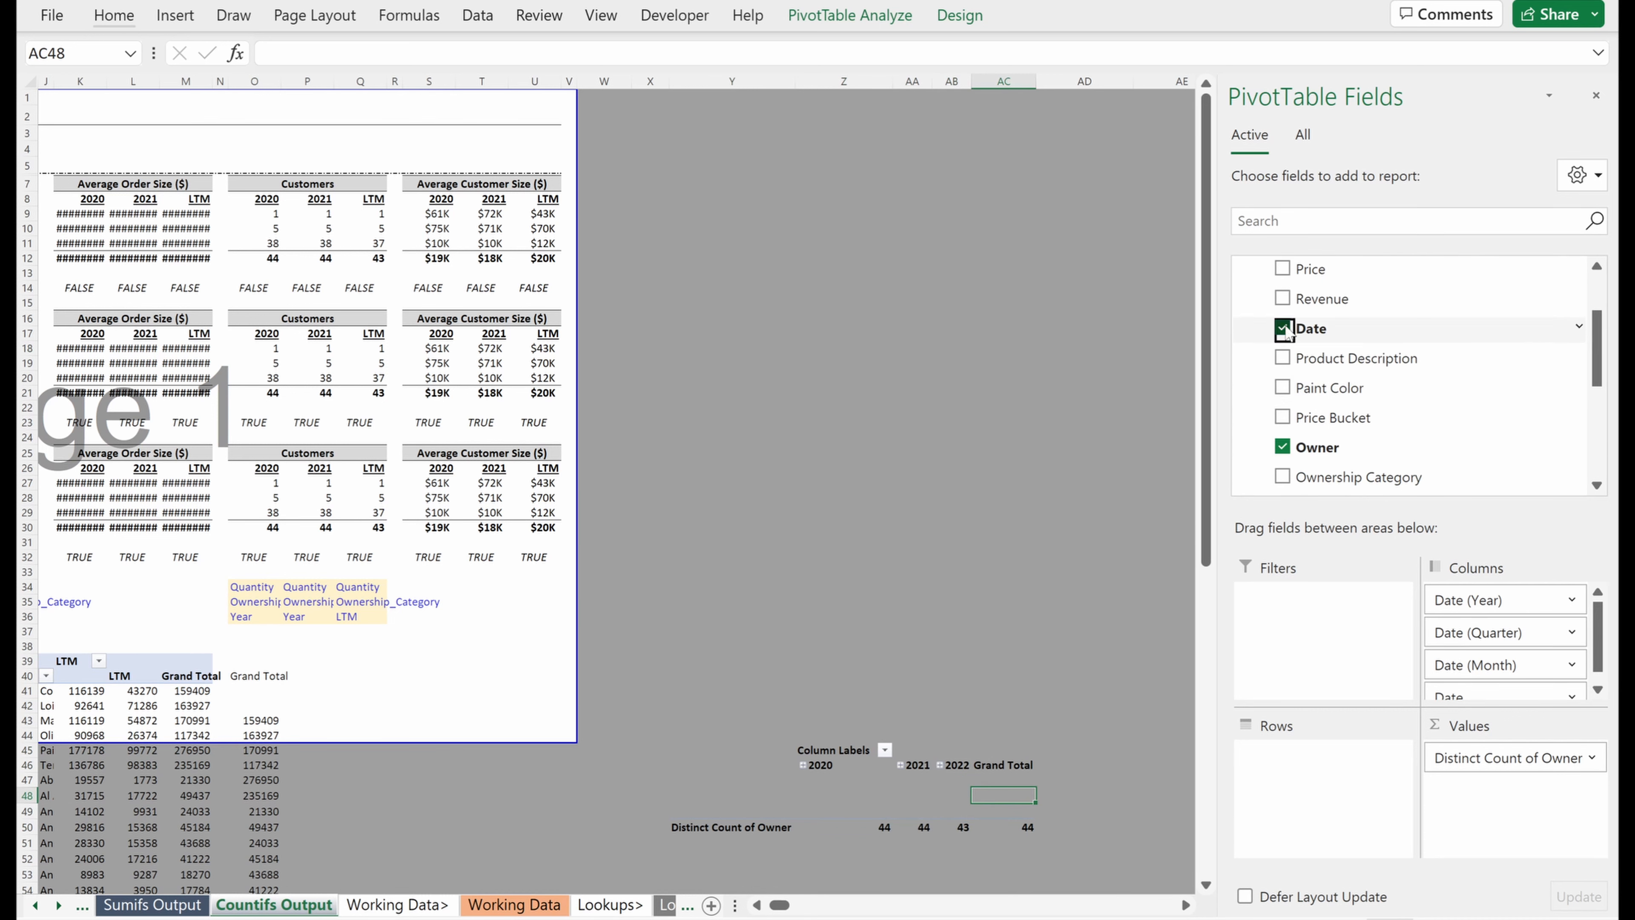
scroll(1313, 412, down, 4)
click(1283, 406)
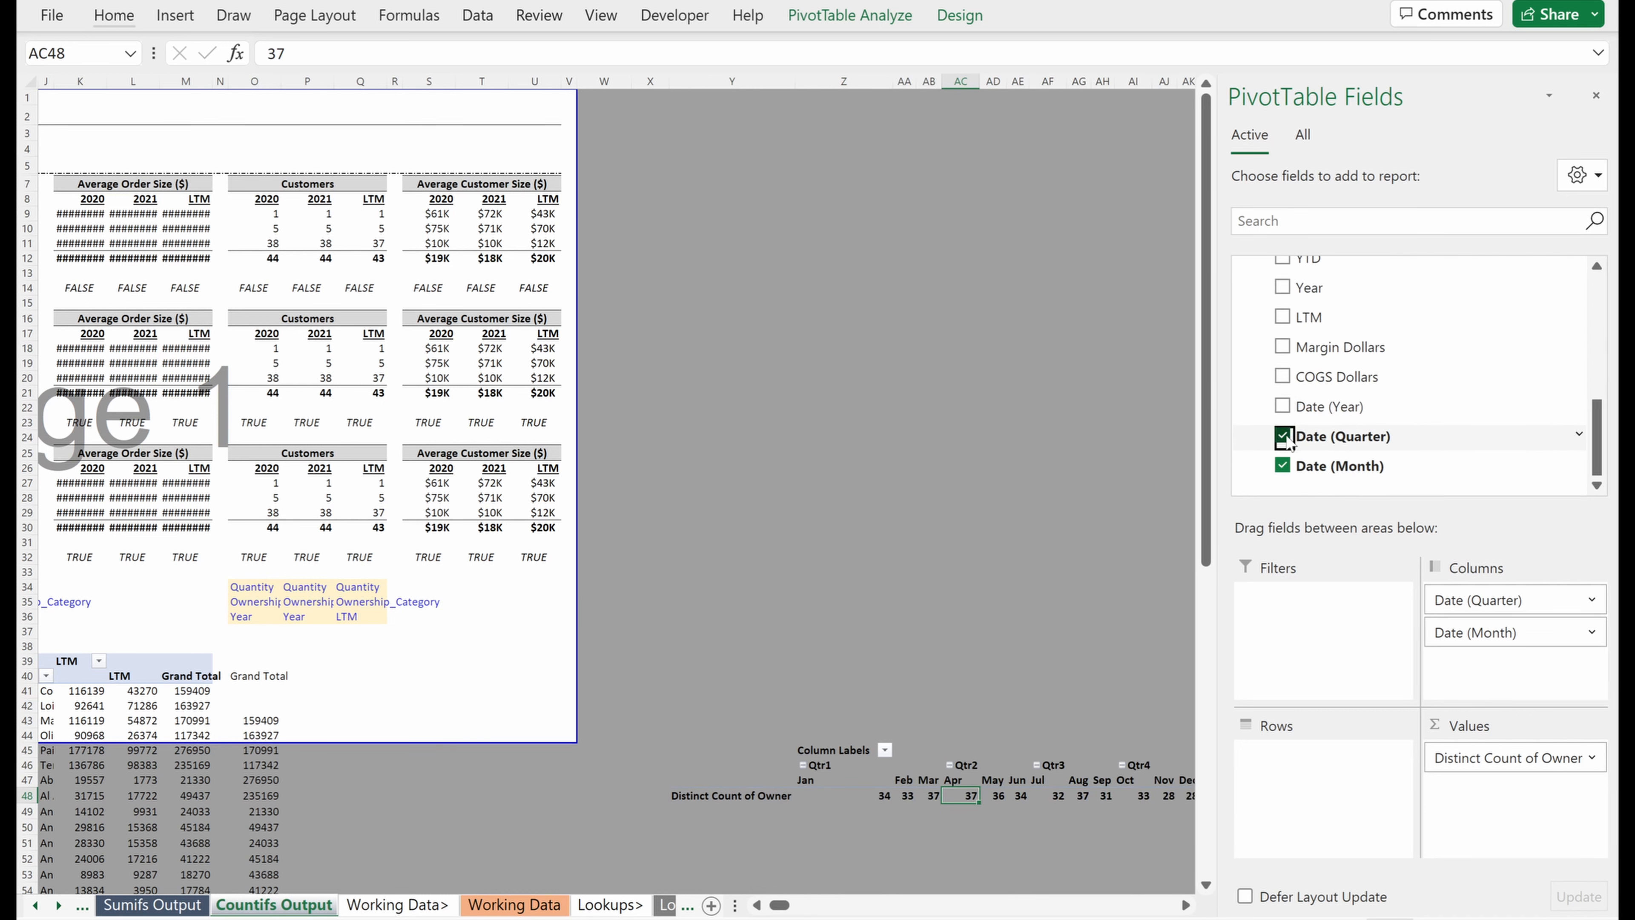
click(1282, 436)
click(1282, 465)
drag(1277, 314, 1456, 632)
- Compare the PivotTable's LTM distinct owner count with the LTM Customers total in Q12
click(911, 780)
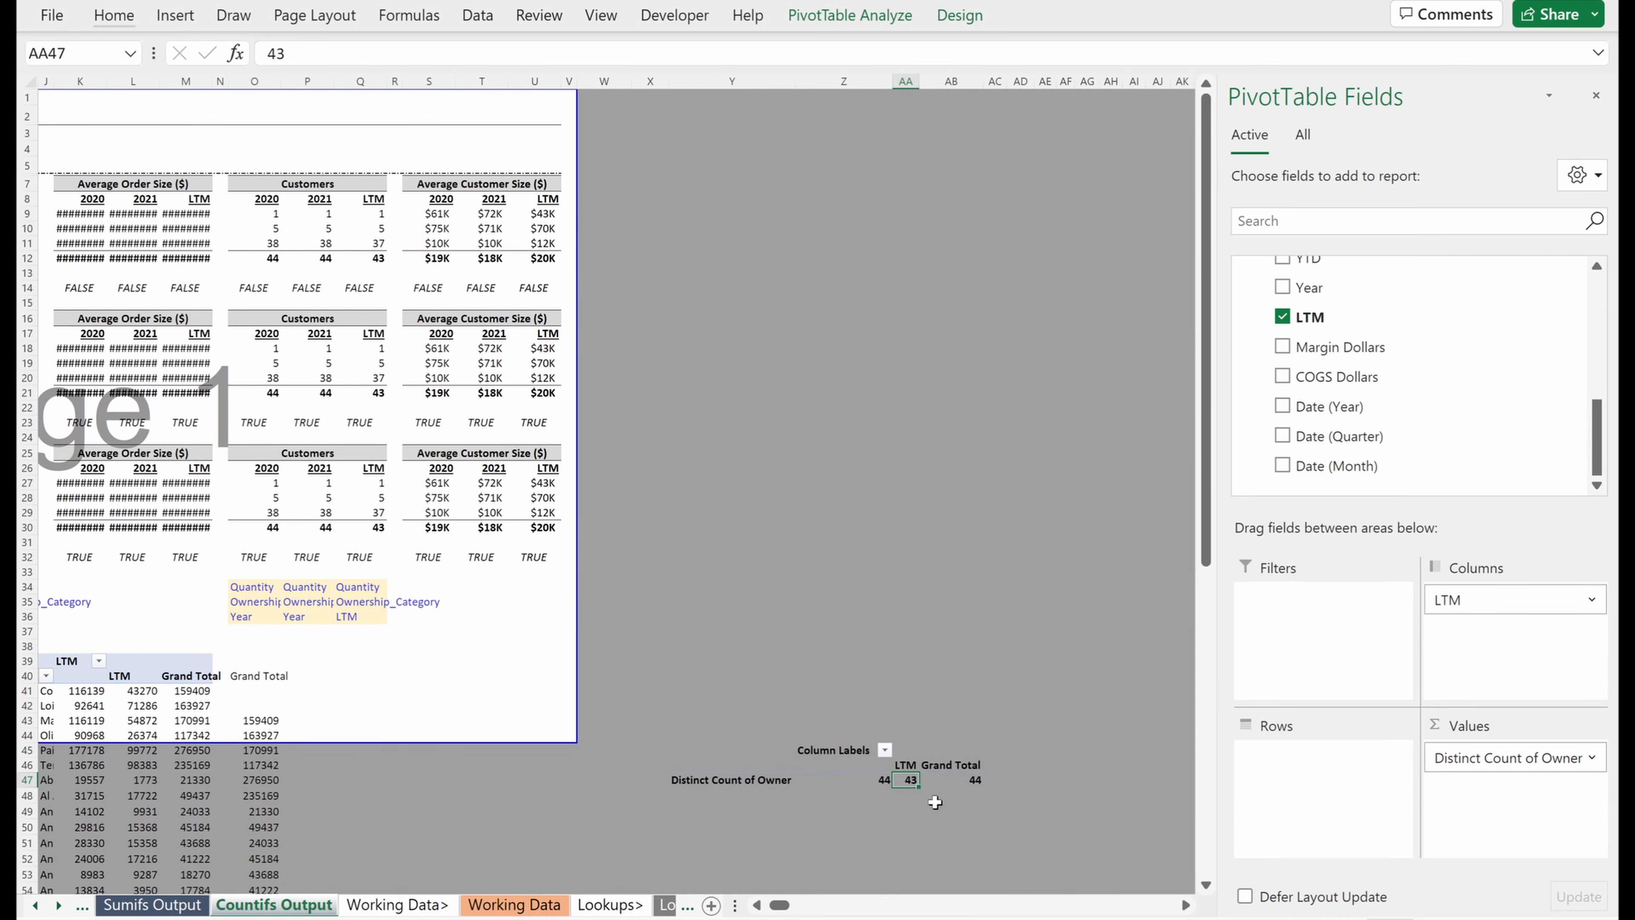
click(360, 258)
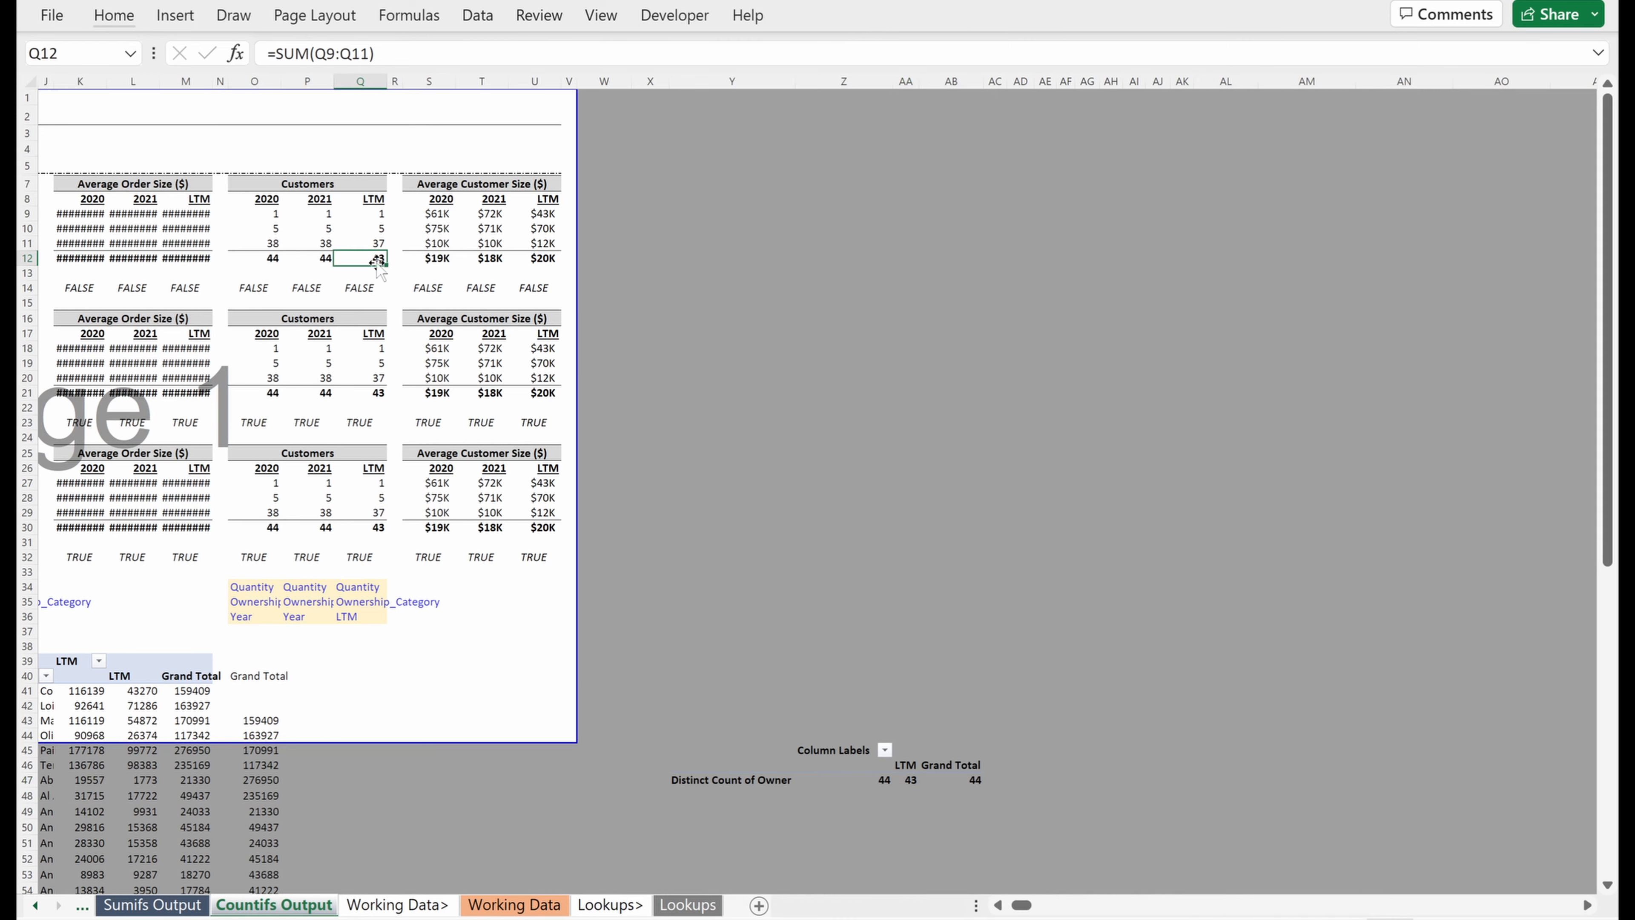
click(910, 780)
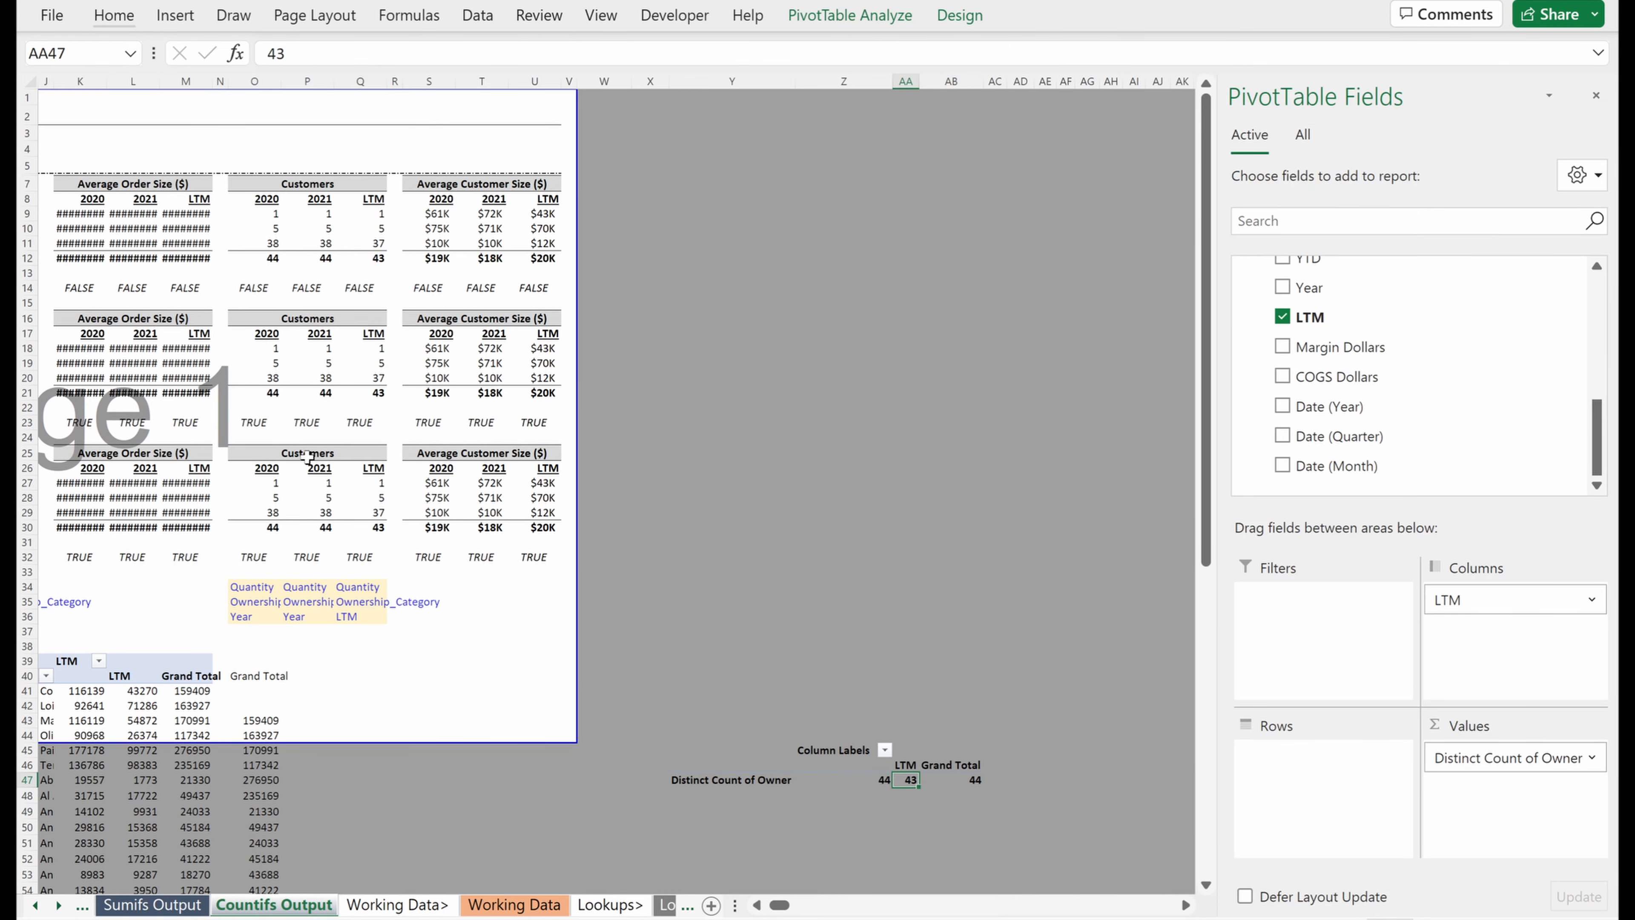
- Set the width of the Average Order Size columns K to M to 9
click(376, 259)
key(Left)
key(Left)
key(Left)
key(Left)
key(Left)
key(Left)
key(Left)
key(Left)
key(Left)
key(Left)
key(Left)
key(Left)
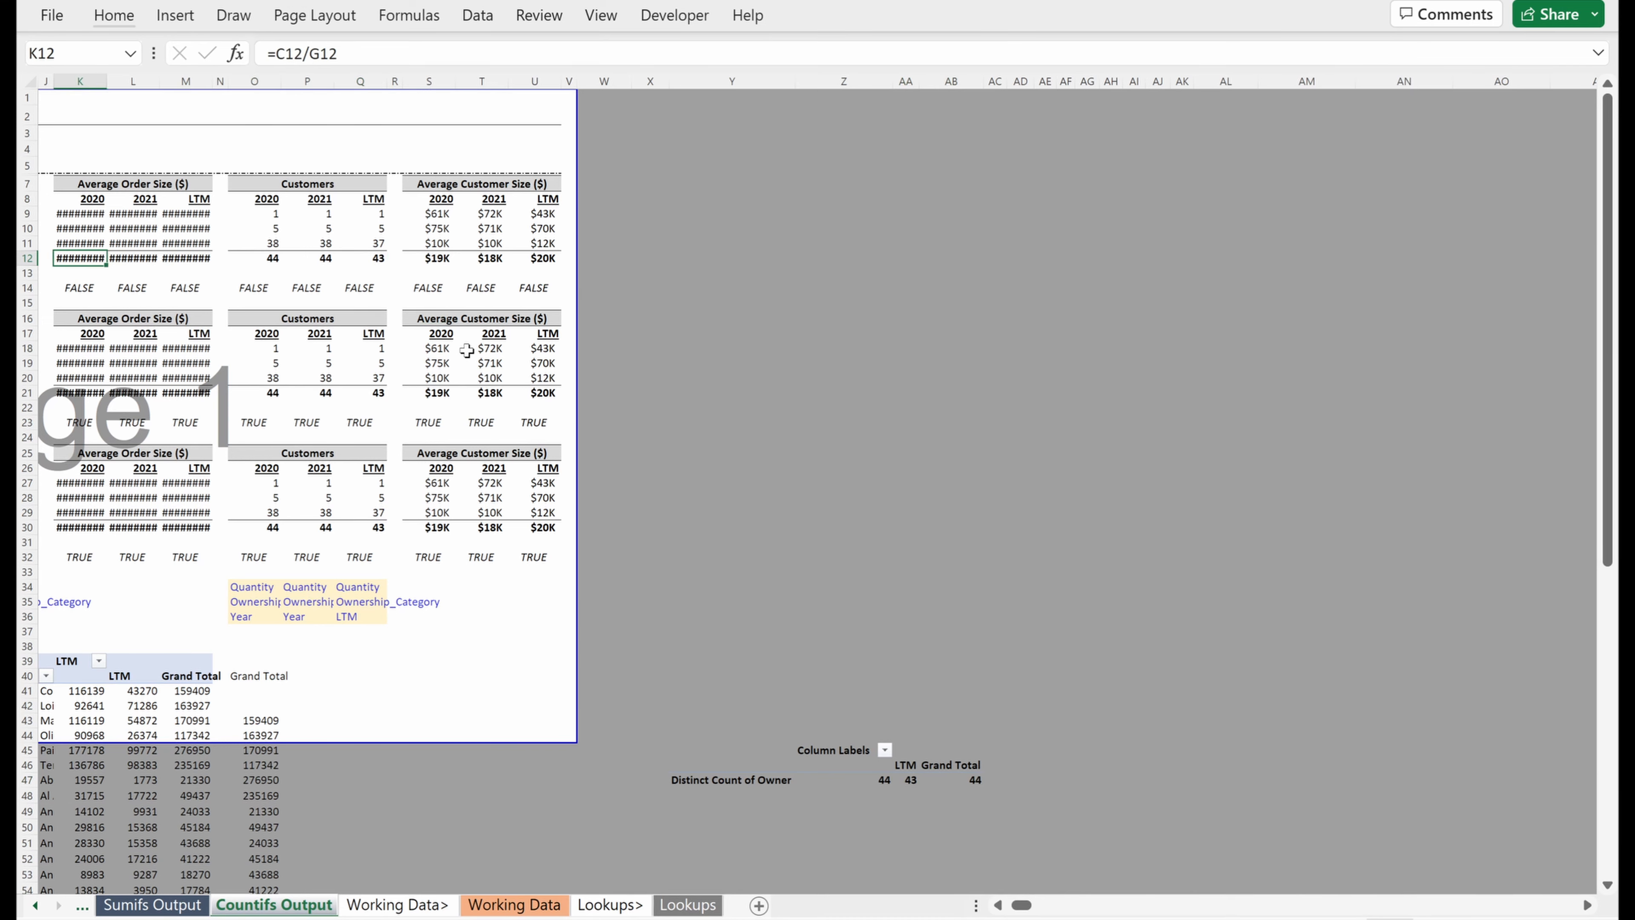
key(Left)
key(Left)
key(Left)
key(Left)
scroll(64, 299, up, 3)
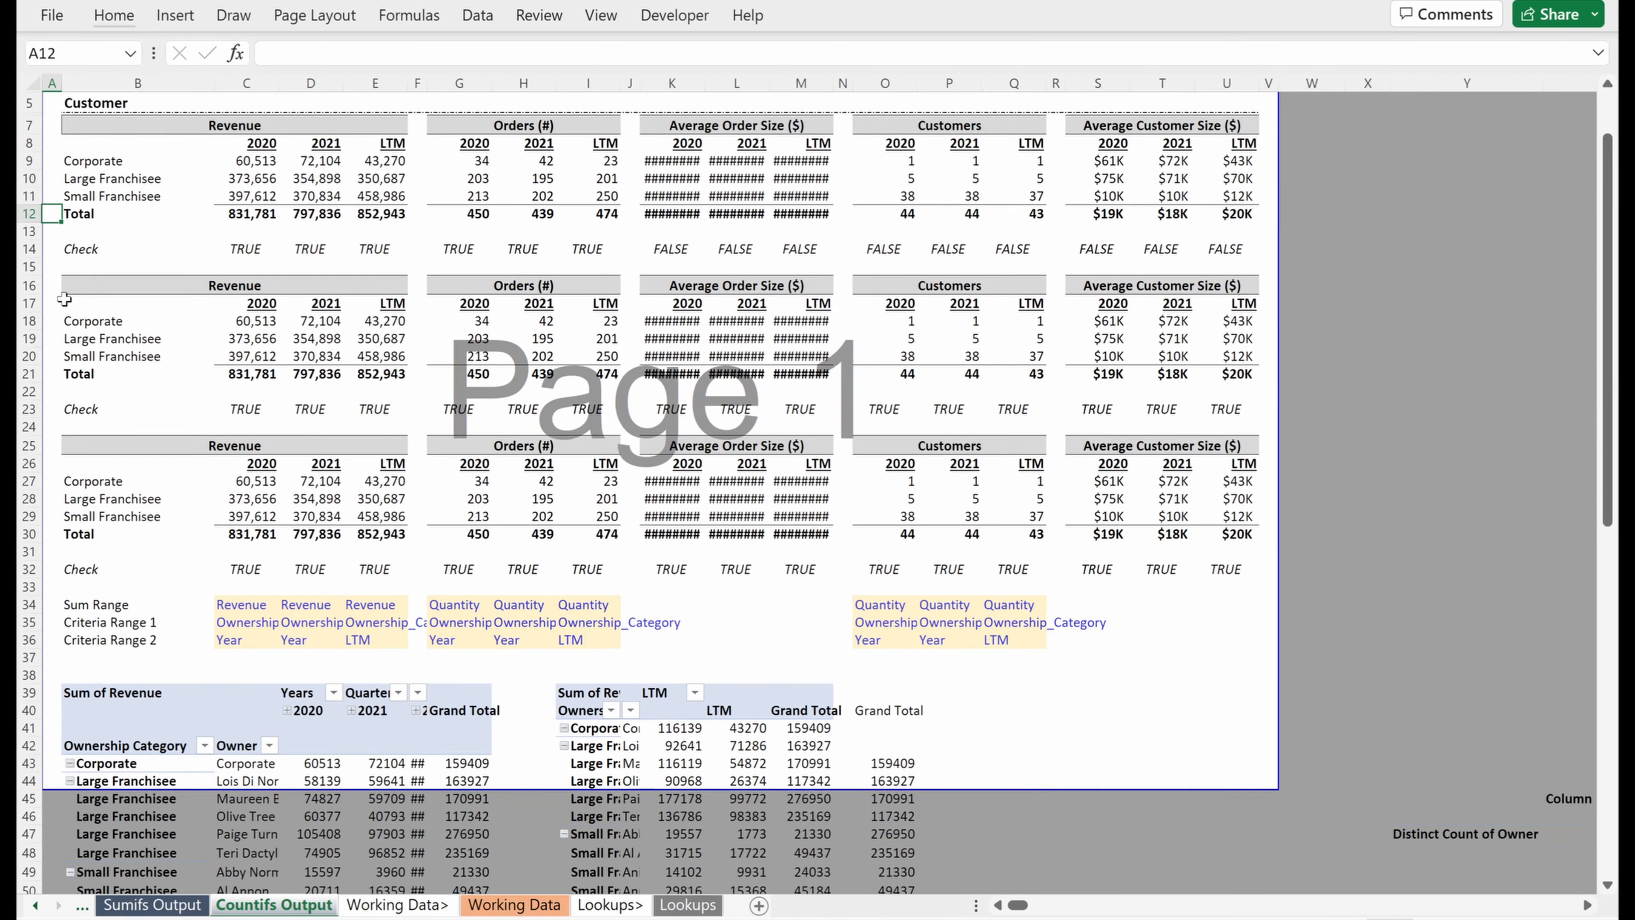
click(800, 294)
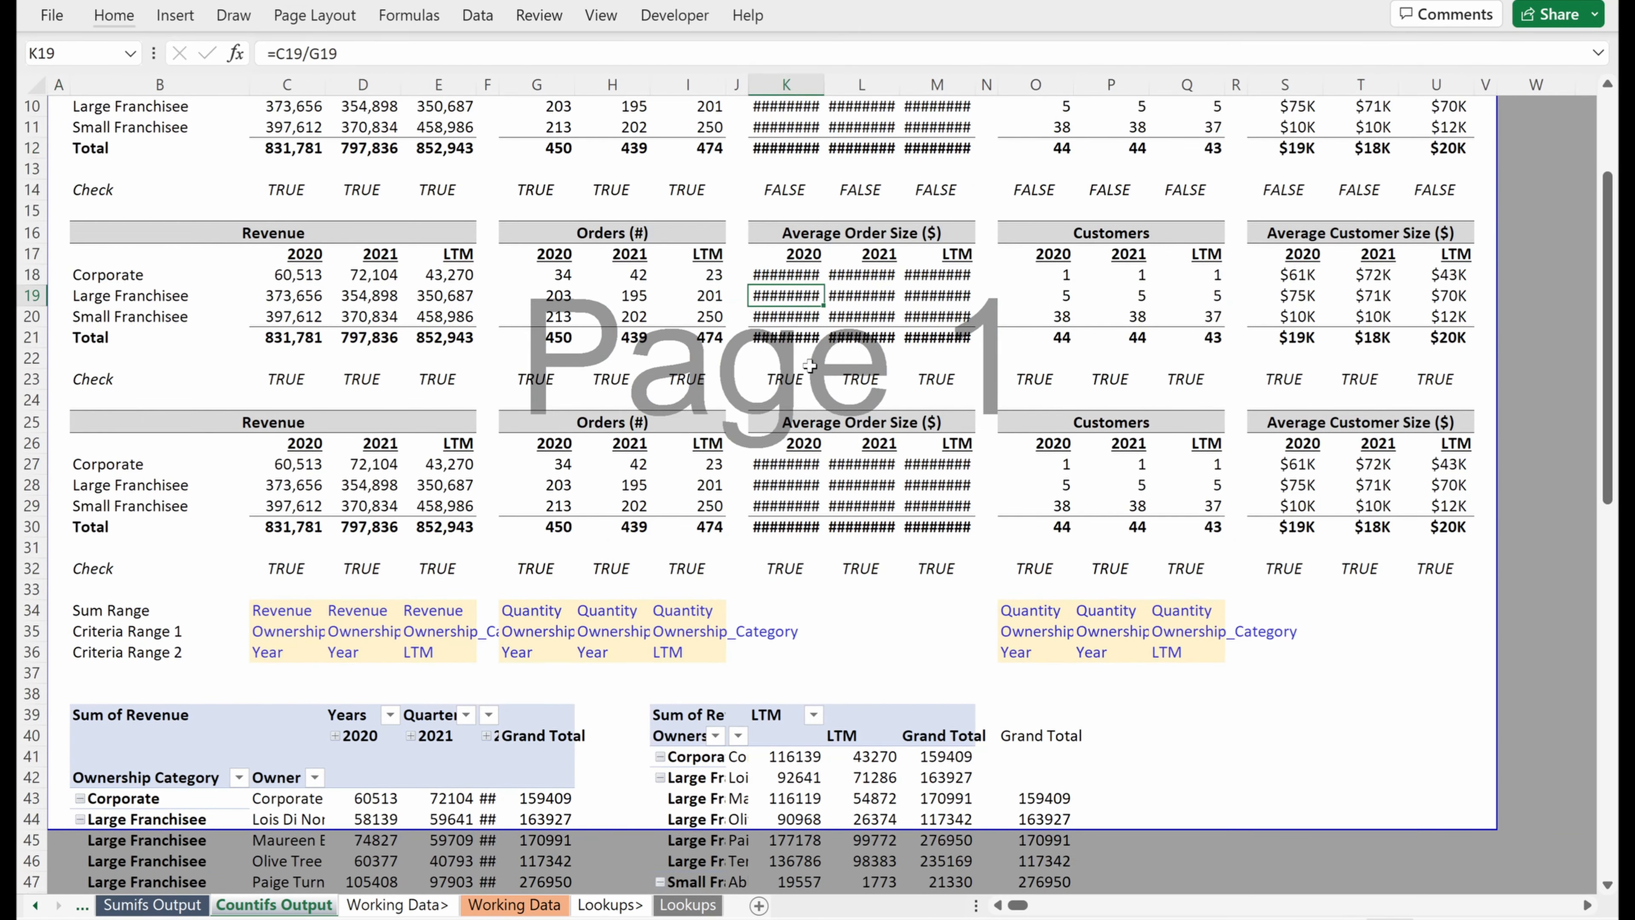
key(shift+Right)
key(shift+Right)
key(alt+h)
text(ow)
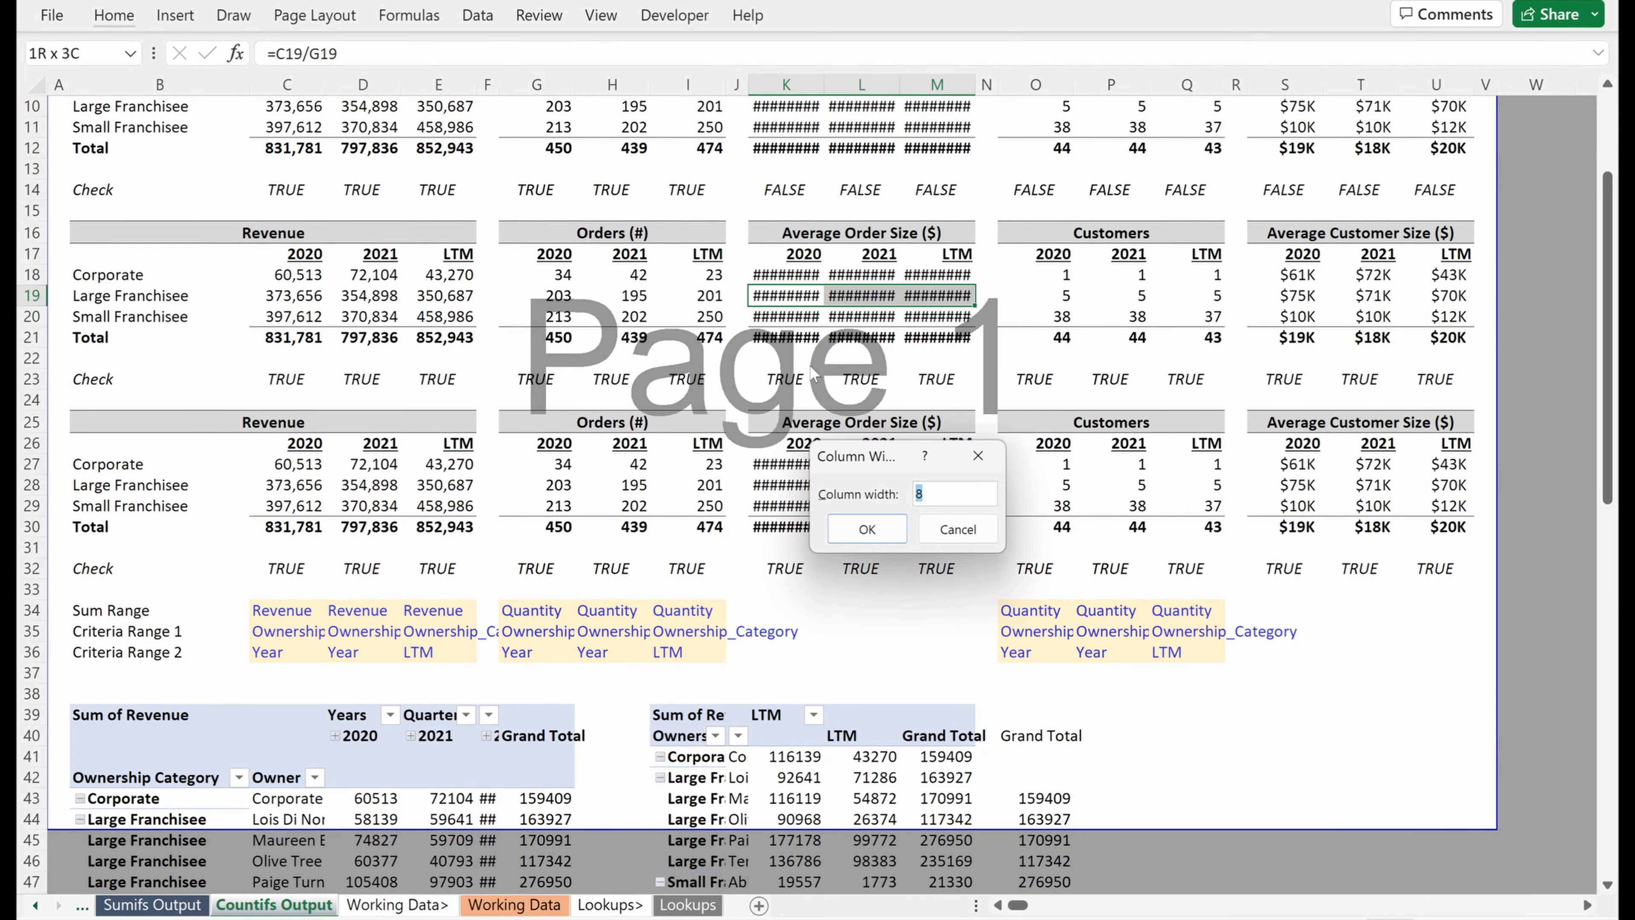
text(9)
key(Return)
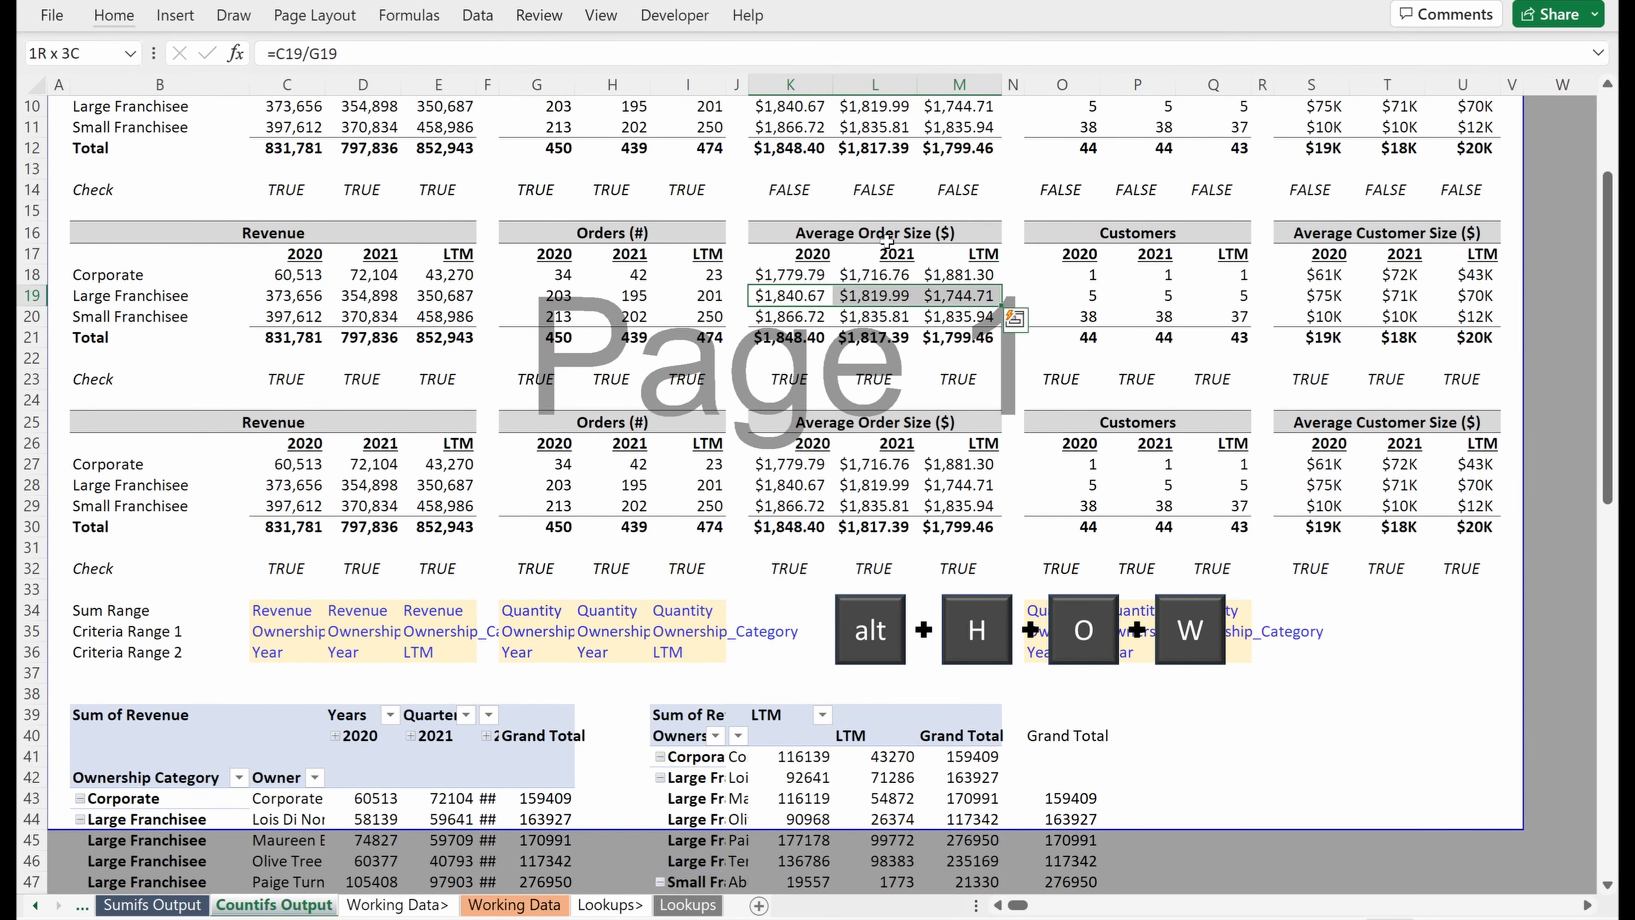
- Format the Average Order Size figures in K9:M30 to show whole dollars without decimals
mouse_move(791, 169)
mouse_down()
mouse_move(782, 97)
mouse_move(782, 149)
mouse_up()
key(alt+h)
key(0)
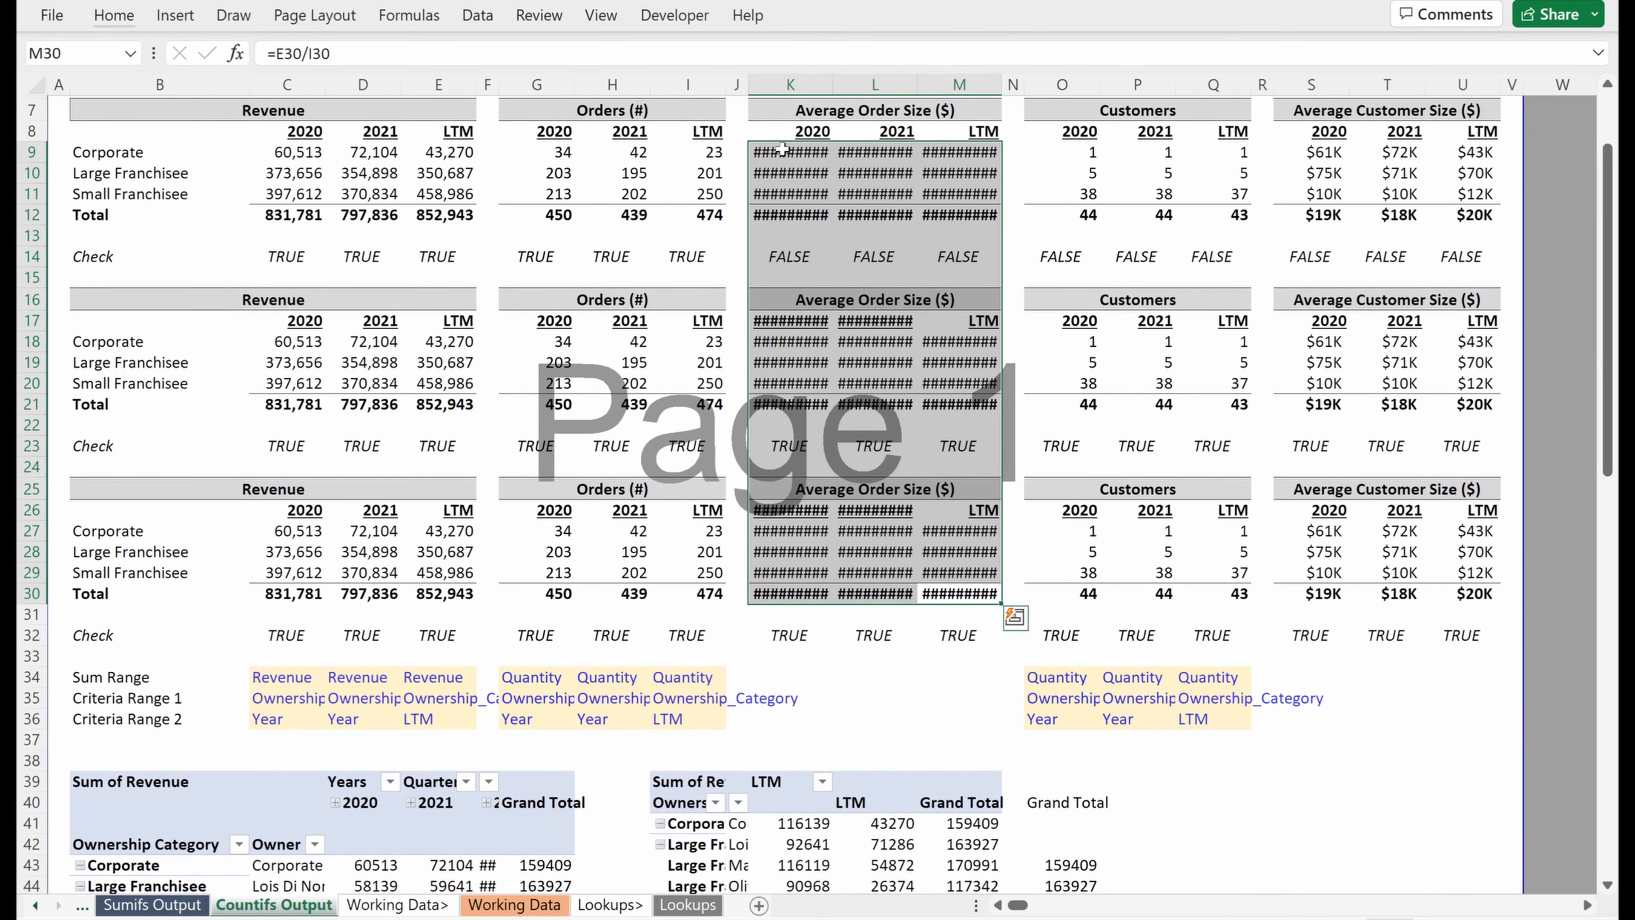
key(alt+h)
key(9)
key(alt+h)
key(9)
key(alt+h)
key(9)
click(1198, 343)
scroll(1108, 330, up, 1)
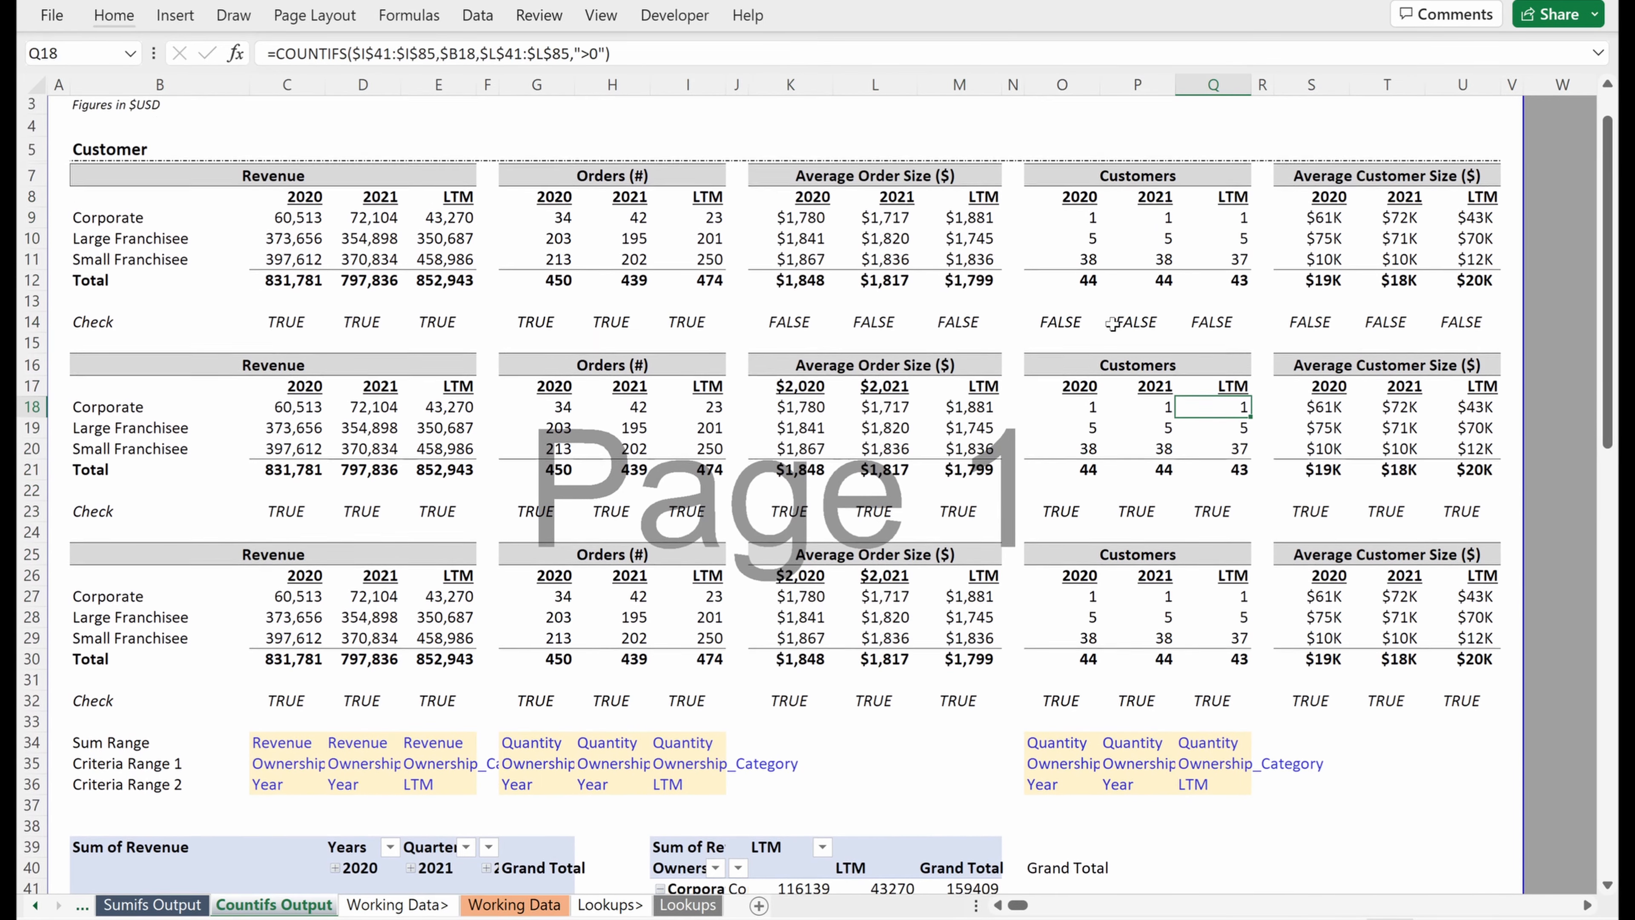
- Try to move the print area's lower boundary up to the end of the third summary block, and undo it
scroll(1113, 322, down, 2)
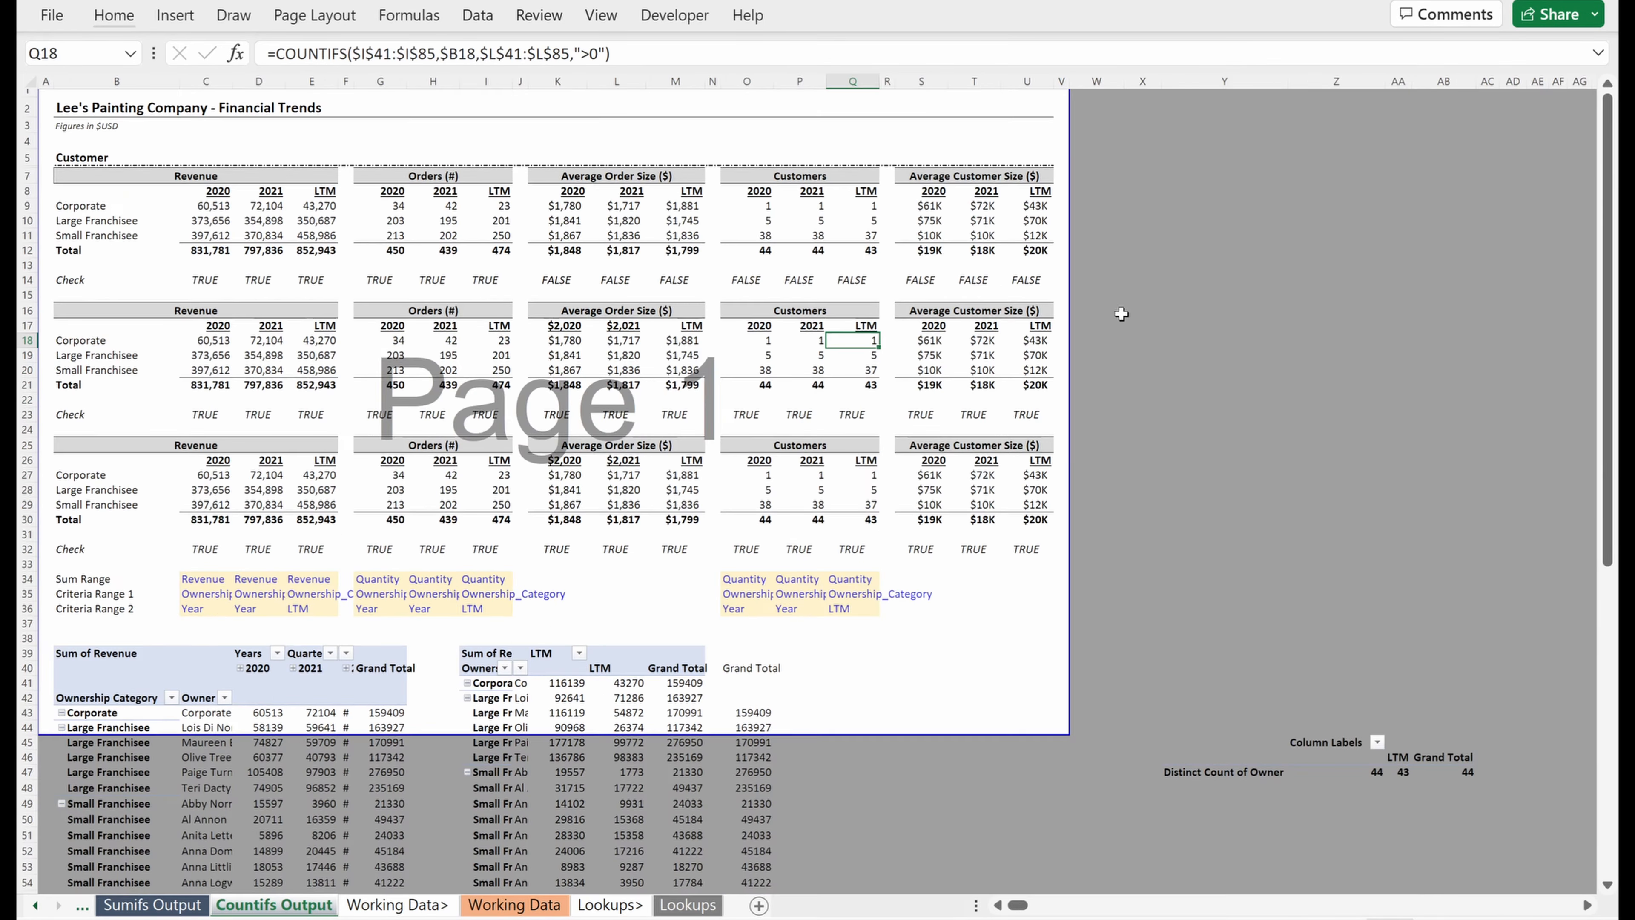
click(878, 733)
scroll(911, 728, up, 2)
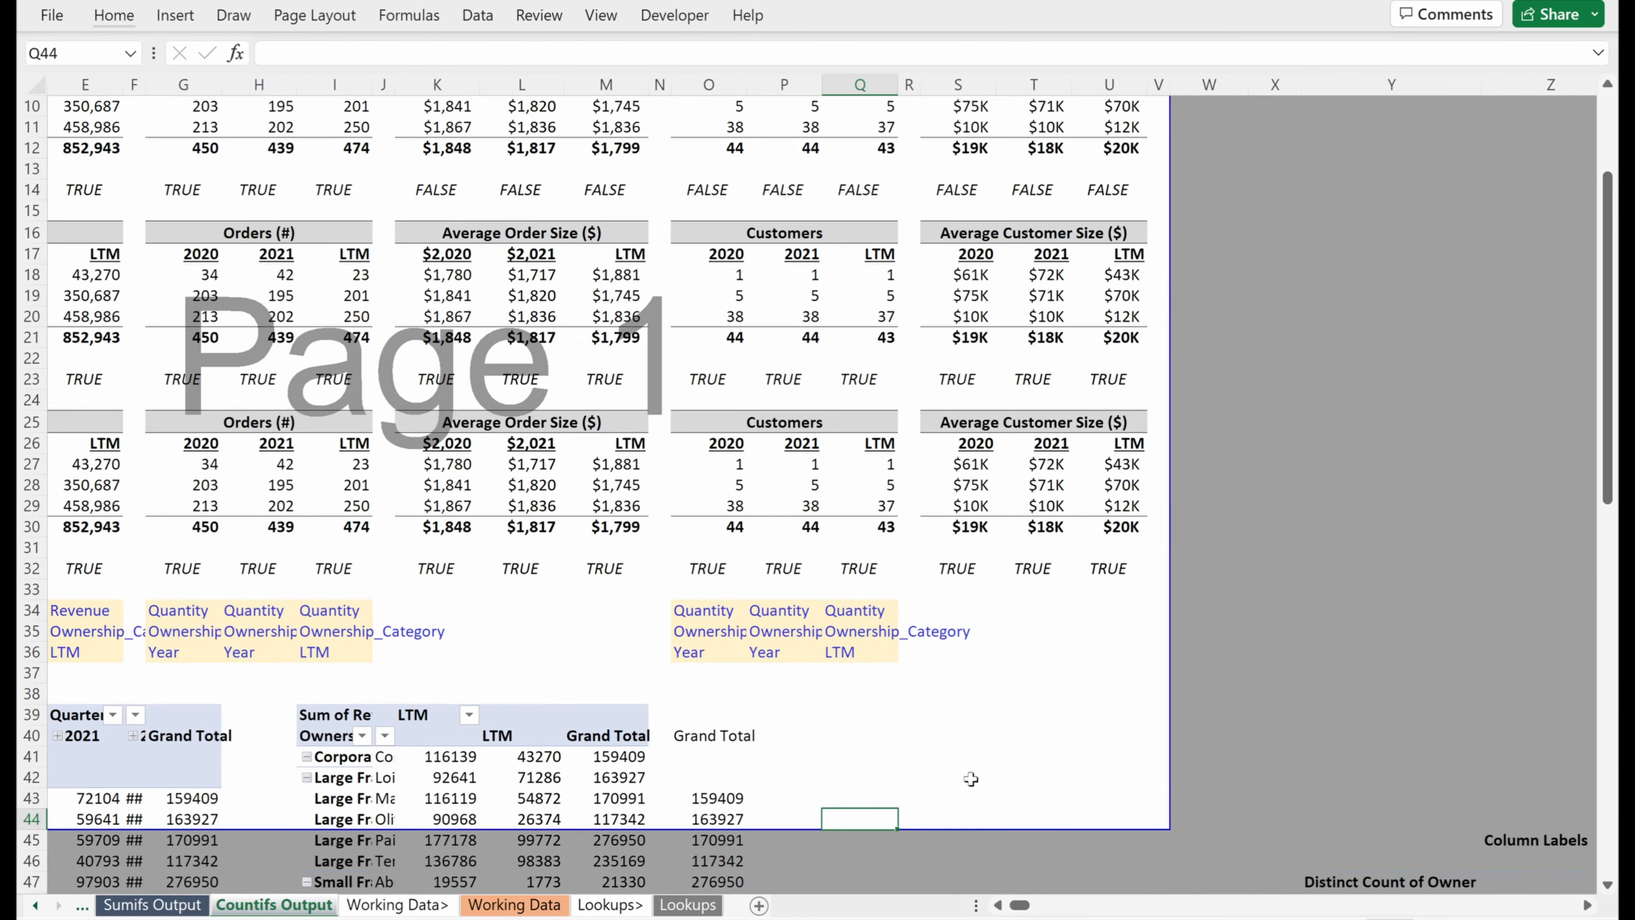
drag(1053, 833, 1069, 541)
key(ctrl+z)
- Set the print area to A1:V31 so it covers only the title and the three summary blocks
click(1163, 552)
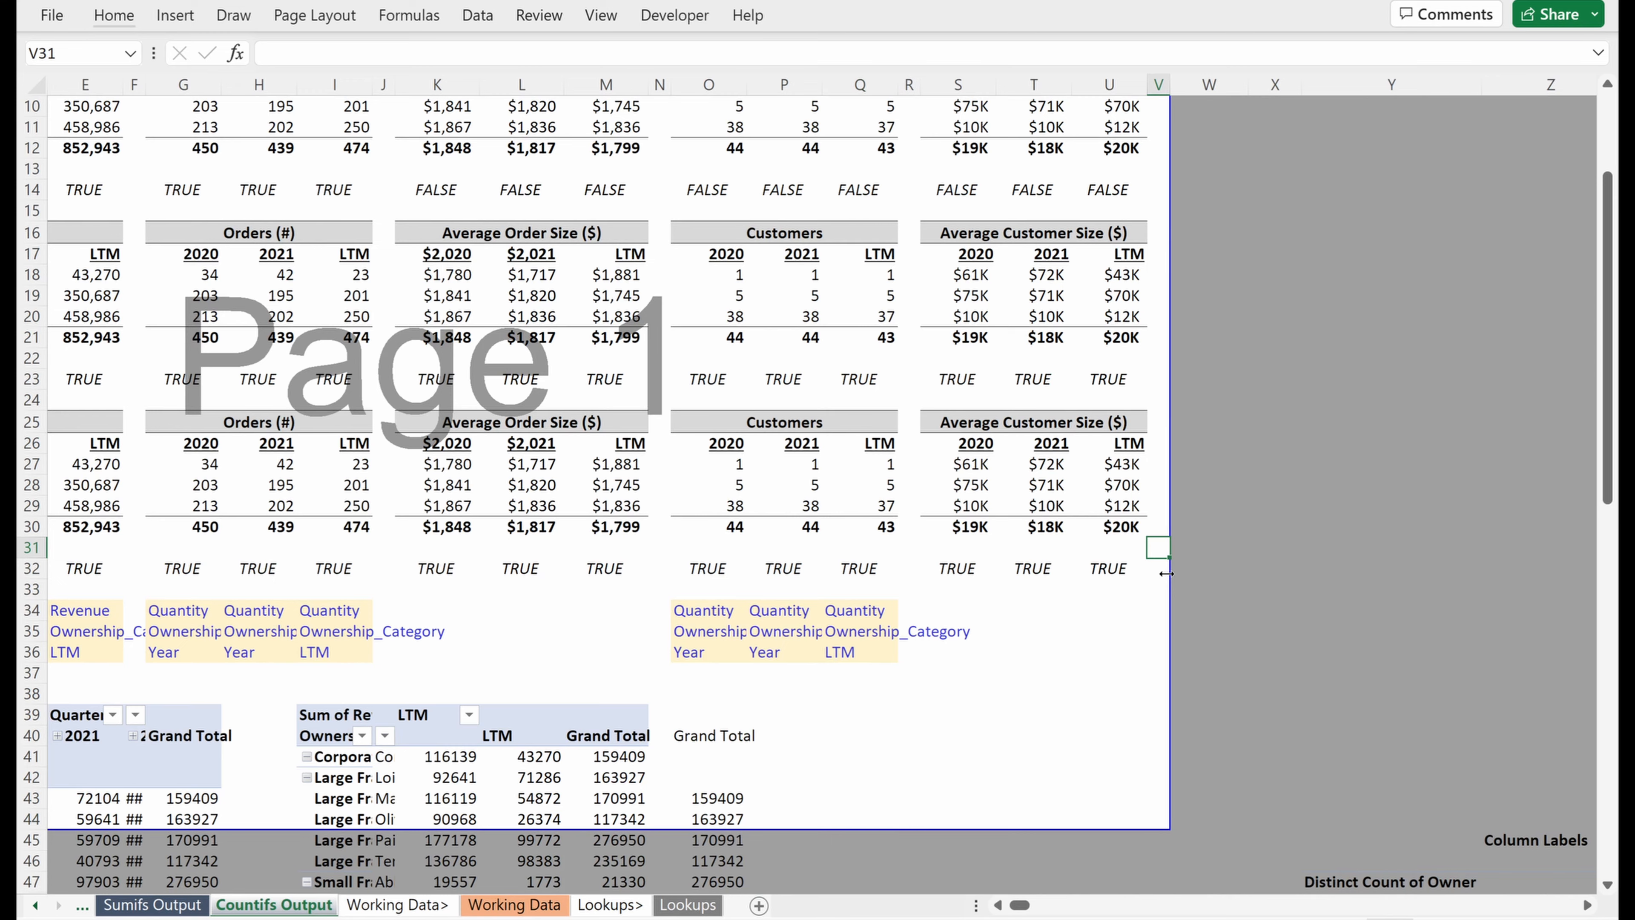
key(ctrl+shift+Home)
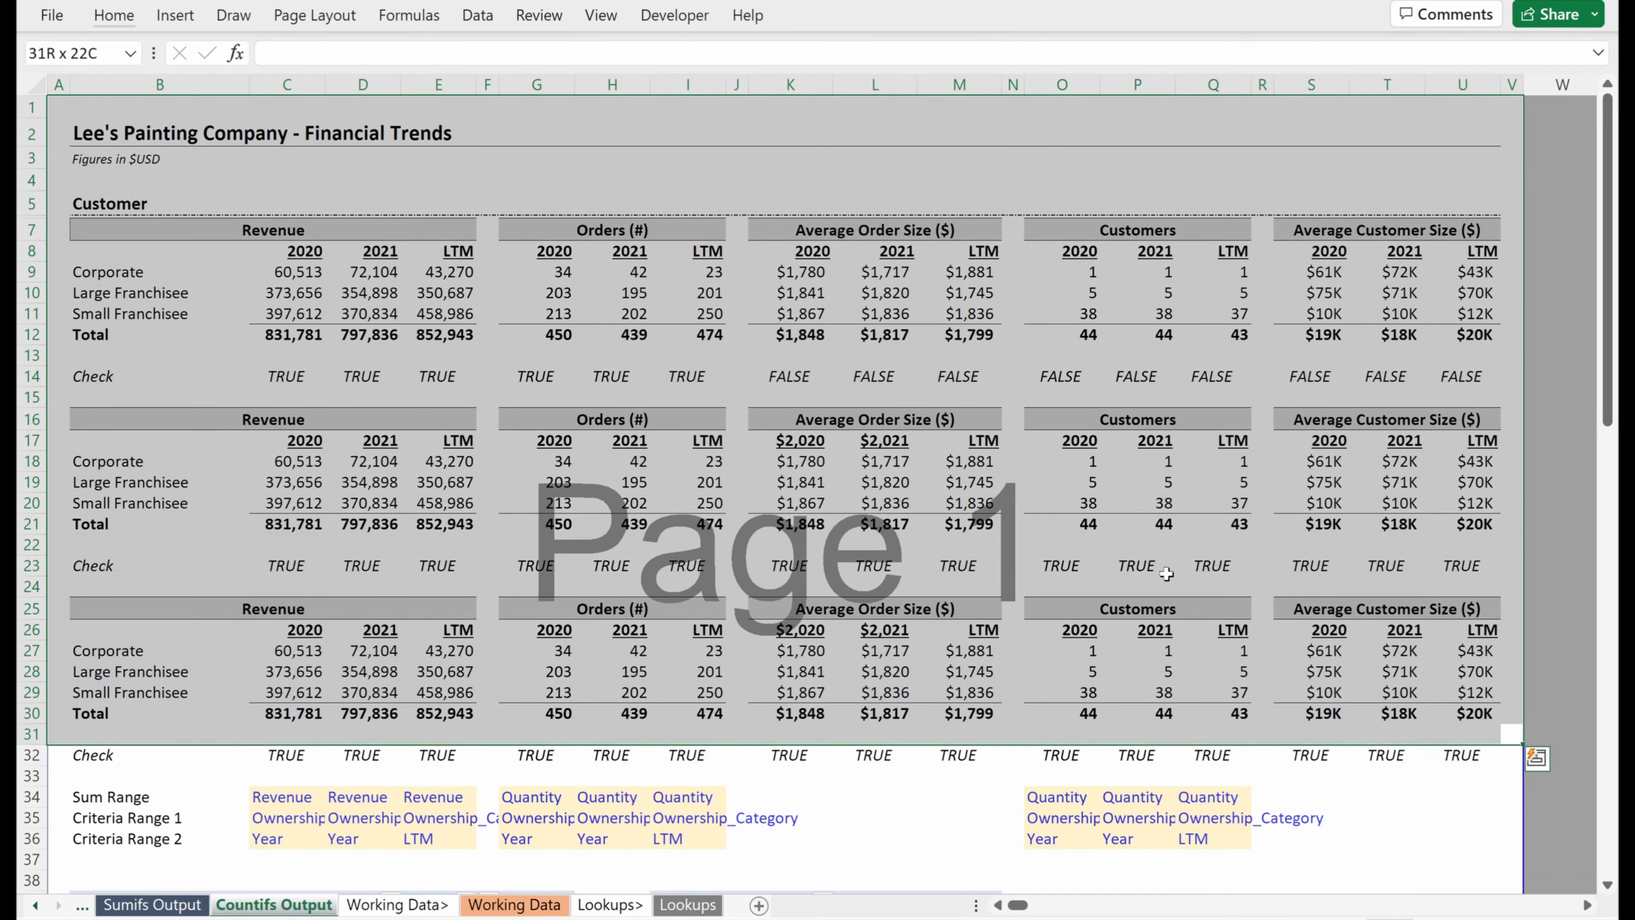
key(alt)
key(p)
key(r)
key(s)
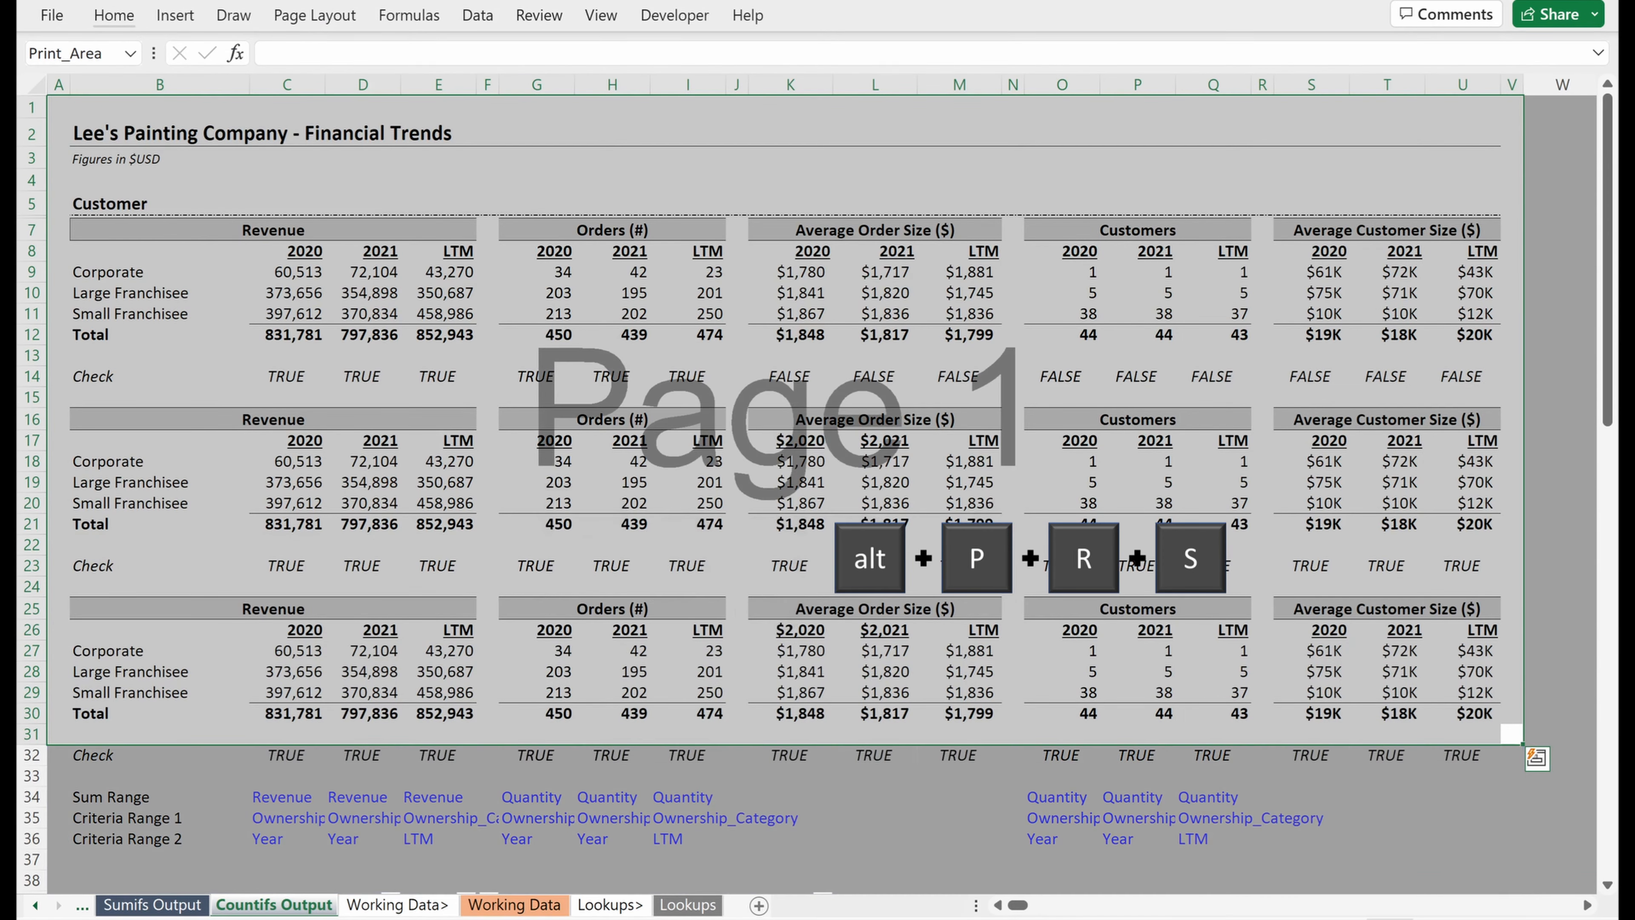
click(1485, 298)
scroll(1395, 343, down, 1)
scroll(637, 314, down, 1)
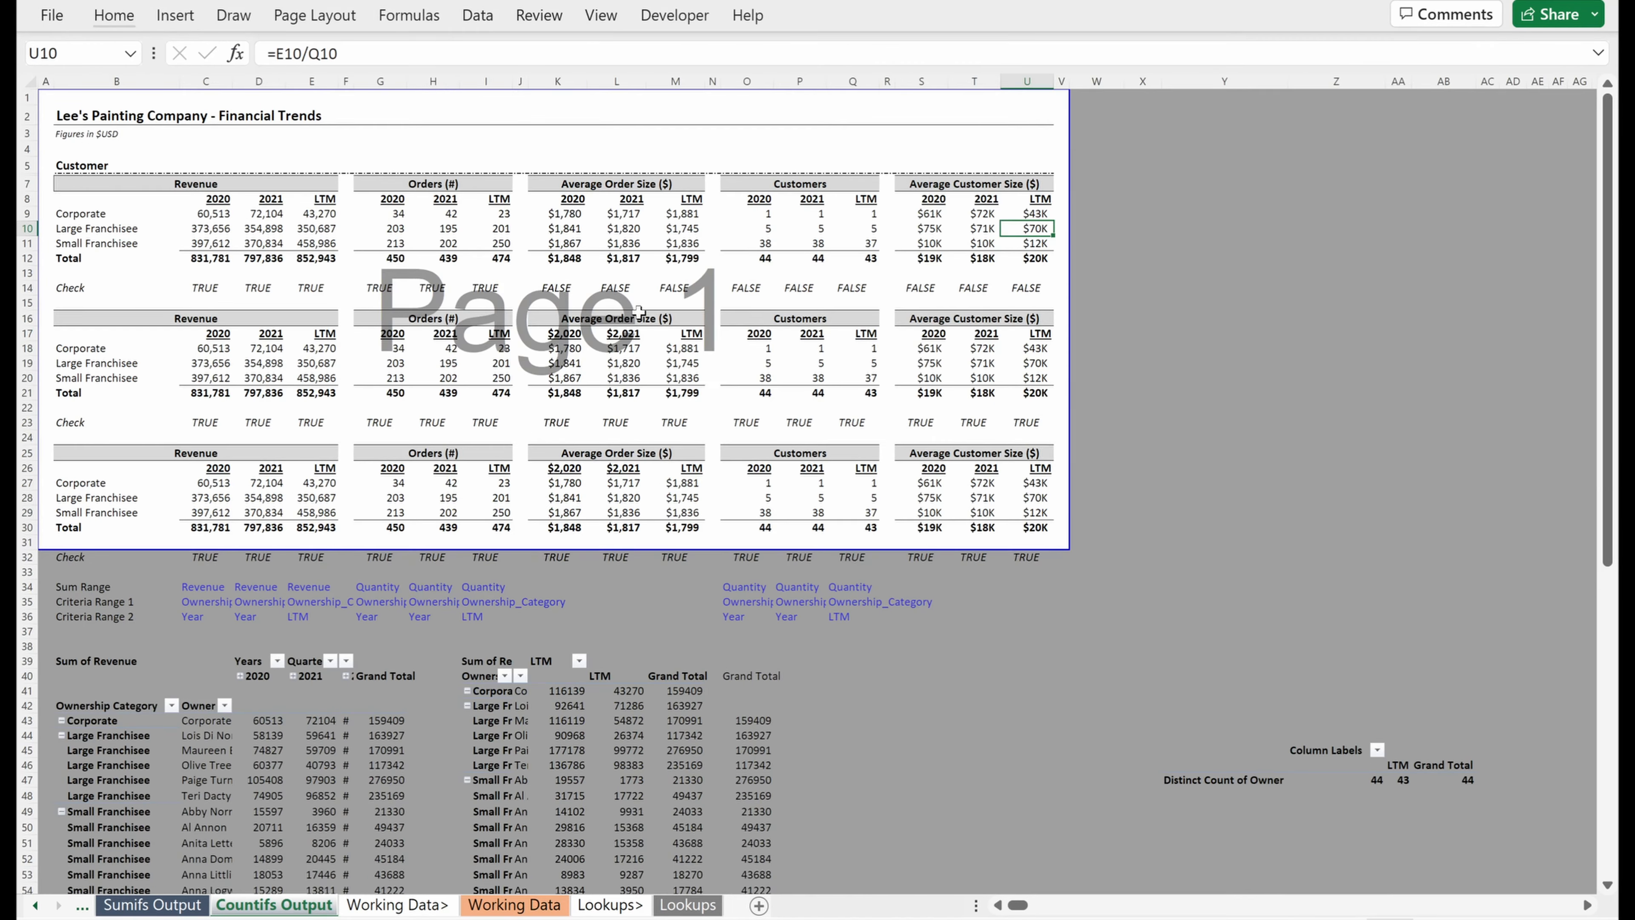
scroll(671, 602, down, 8)
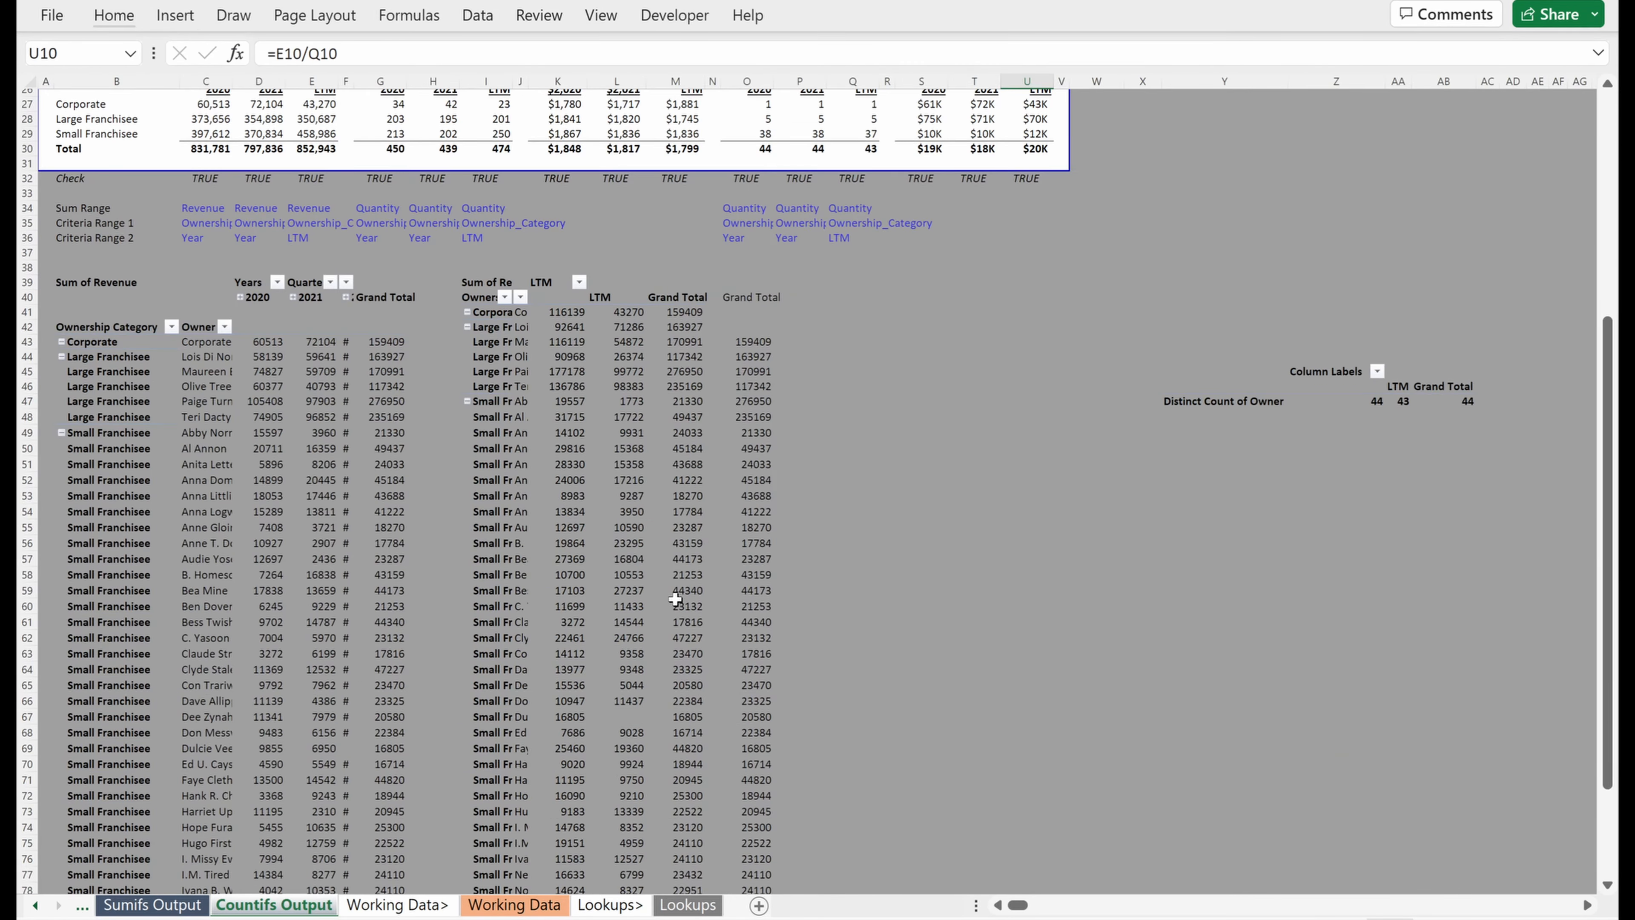
scroll(675, 600, up, 8)
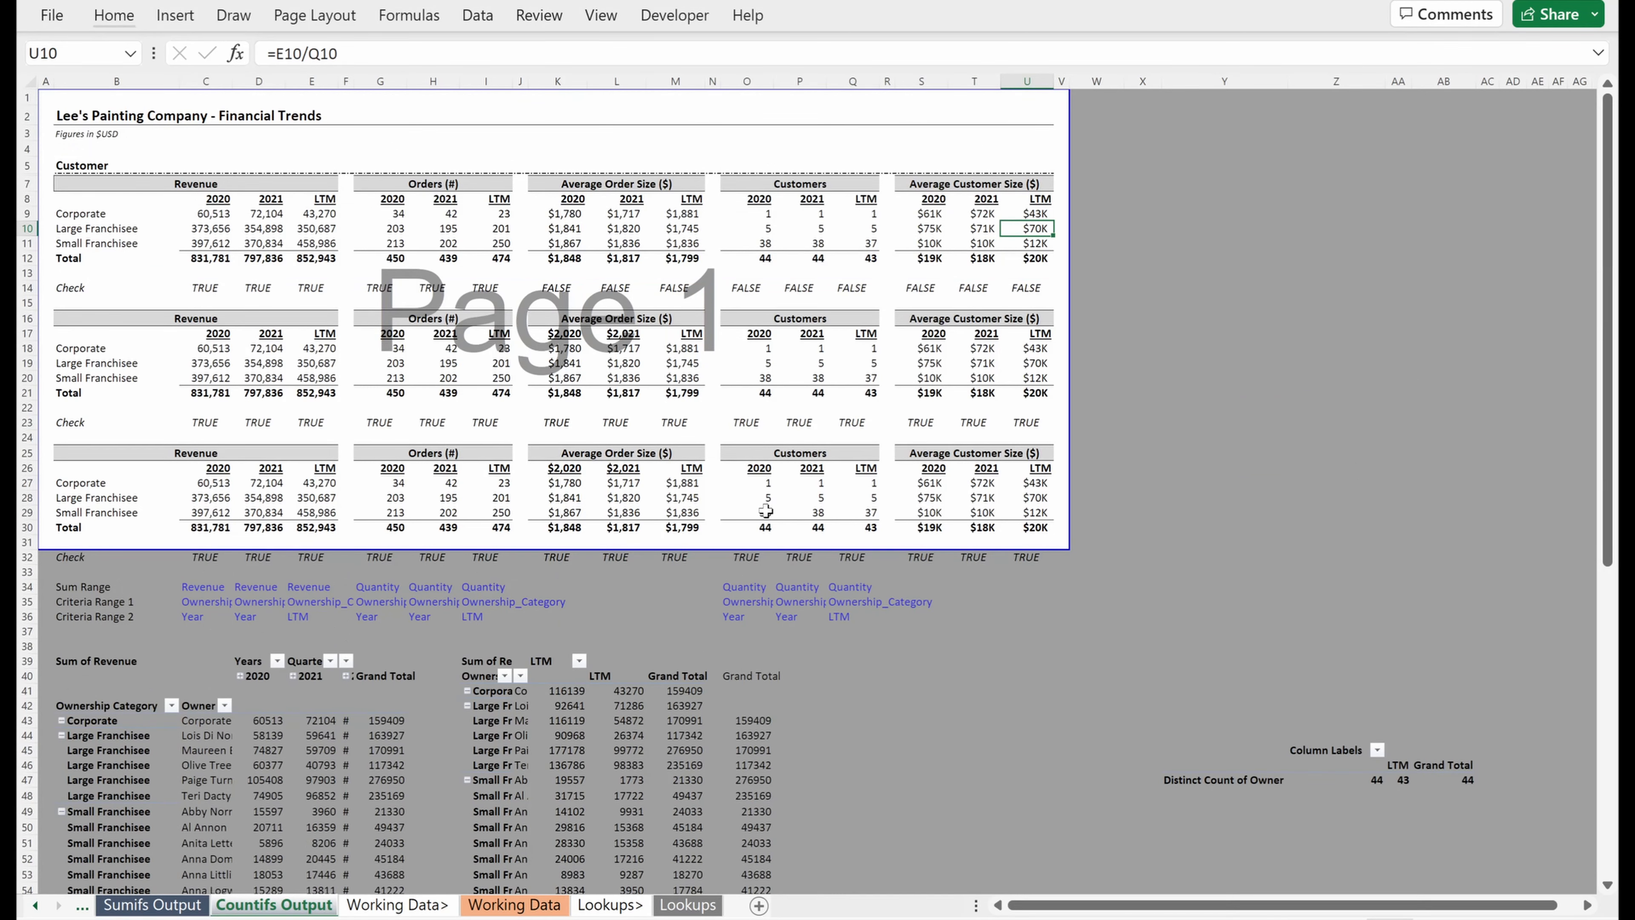